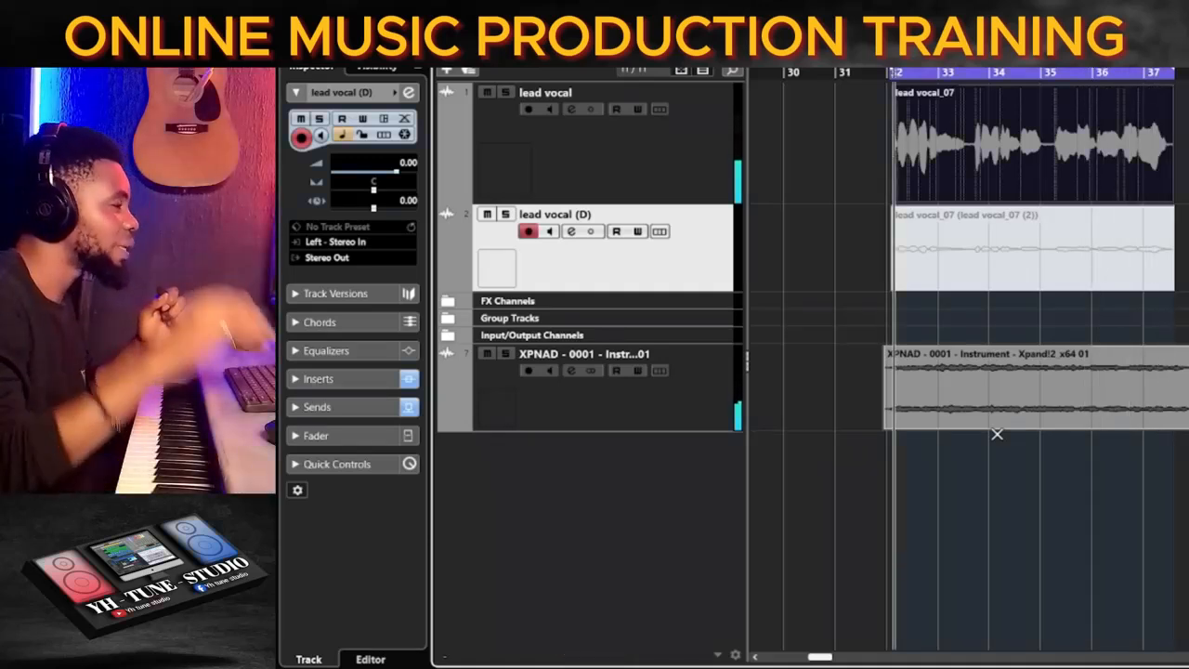
{"action": "left_click", "coordinate": [994, 191]}
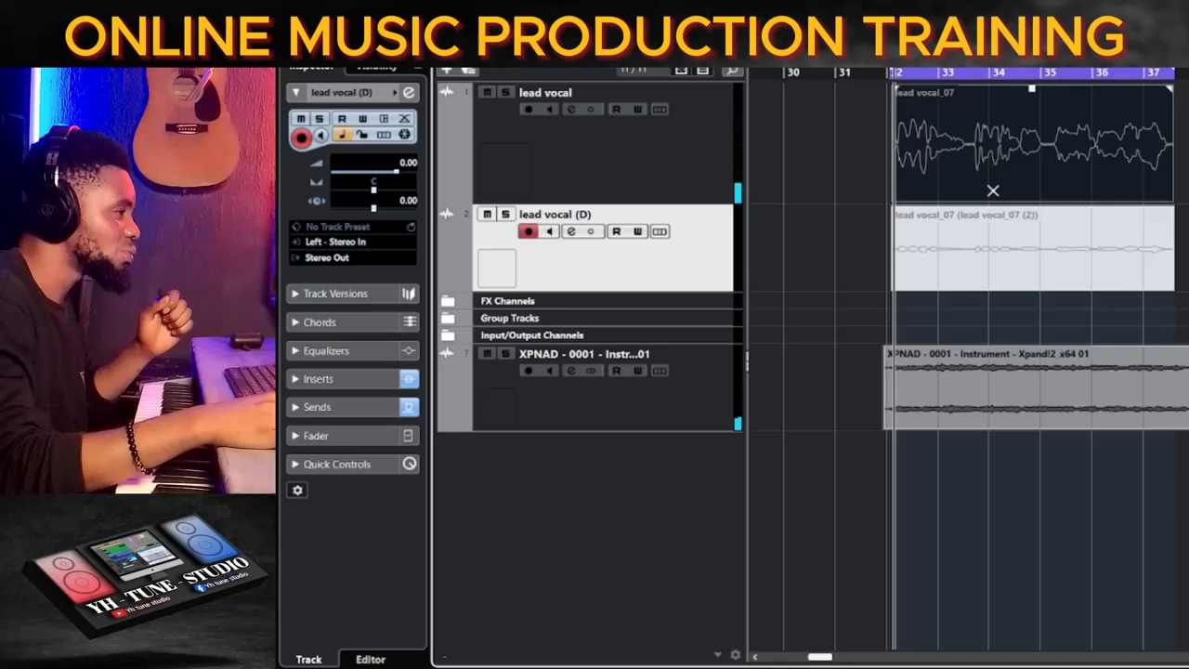
{"action": "left_click", "coordinate": [1011, 242]}
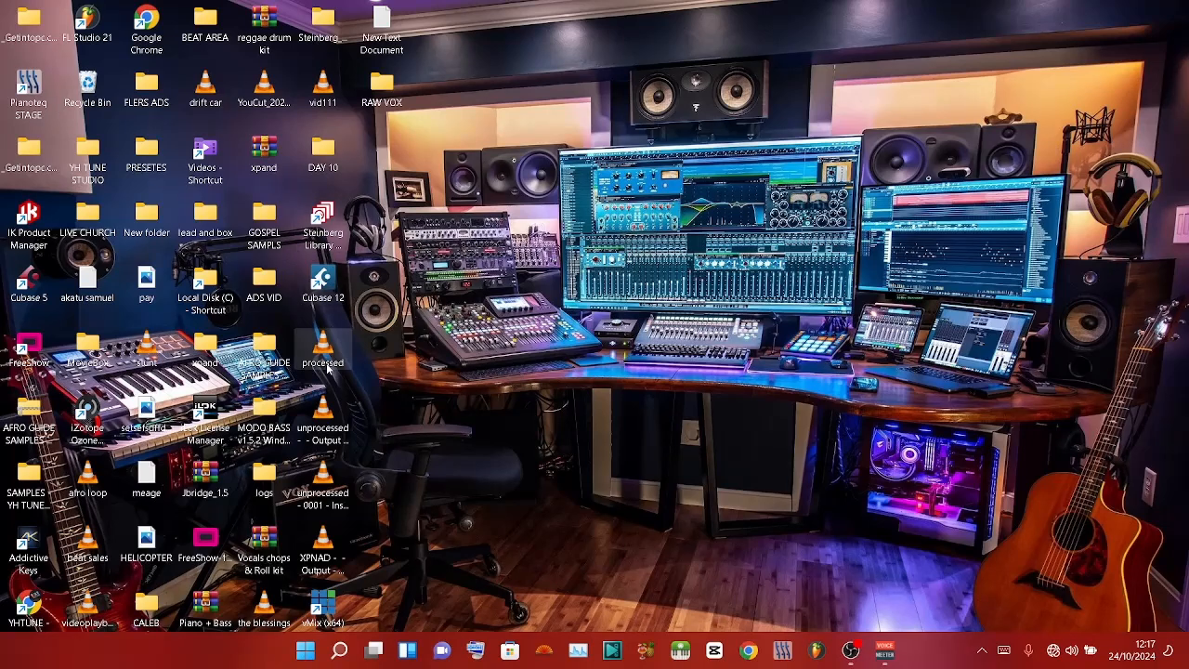
Launch Cubase 12 from the desktop and list the recent projects.
{"action": "double_click", "coordinate": [333, 279]}
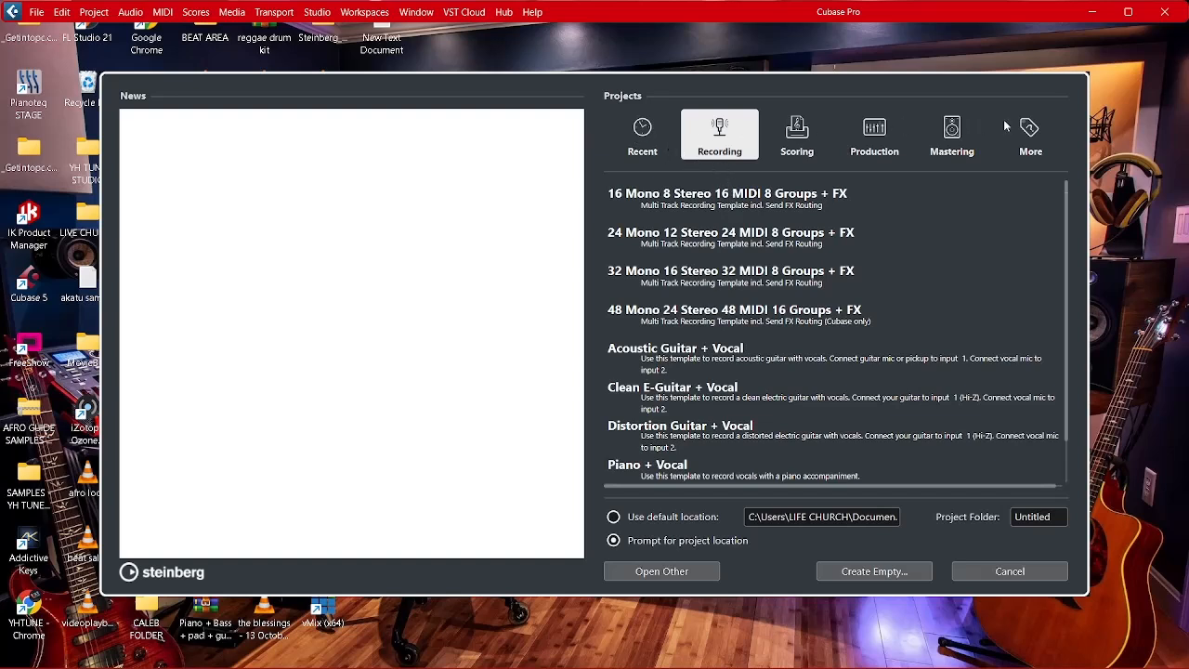
{"action": "left_click", "coordinate": [641, 148]}
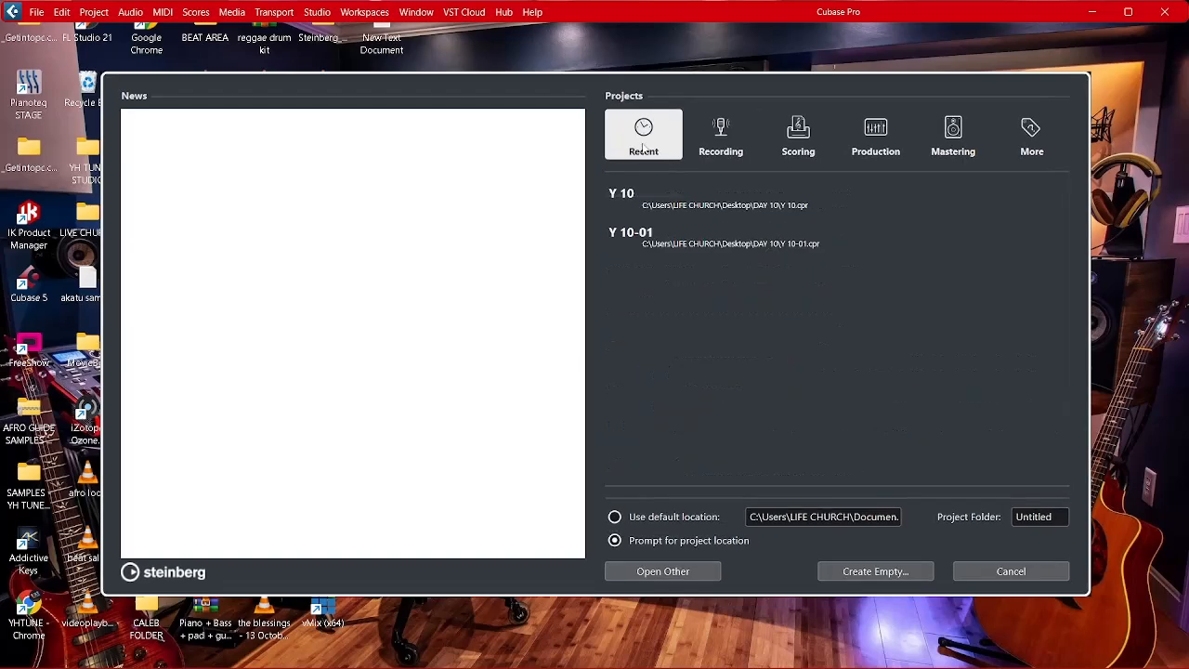
Look through the Recording, Scoring, Production and Mastering project templates and return to the recent projects.
{"action": "left_click", "coordinate": [713, 143]}
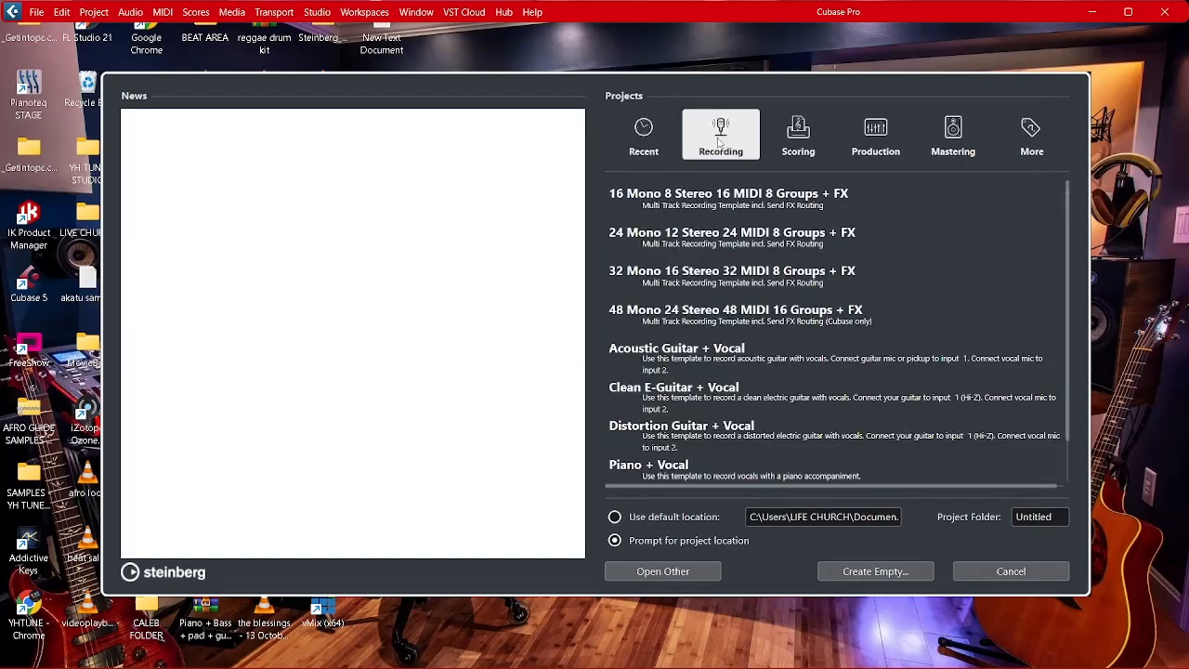
{"action": "left_click", "coordinate": [805, 140]}
{"action": "left_click", "coordinate": [872, 139]}
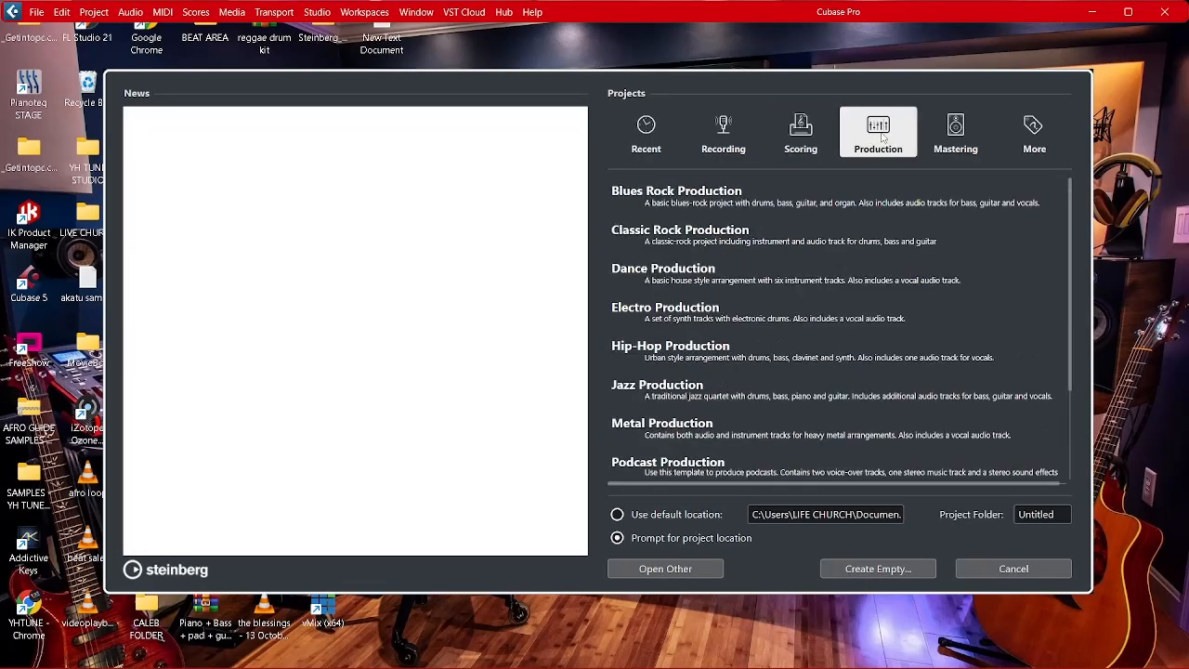
{"action": "left_click", "coordinate": [955, 135]}
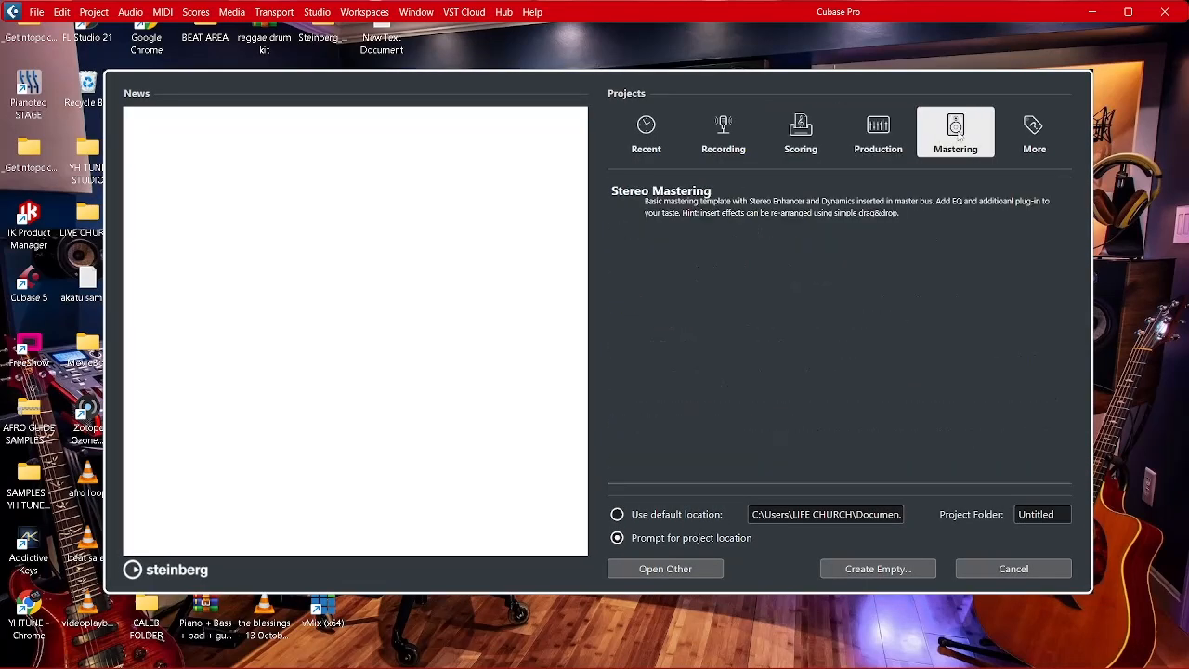
{"action": "left_click", "coordinate": [891, 136]}
{"action": "left_click", "coordinate": [801, 137]}
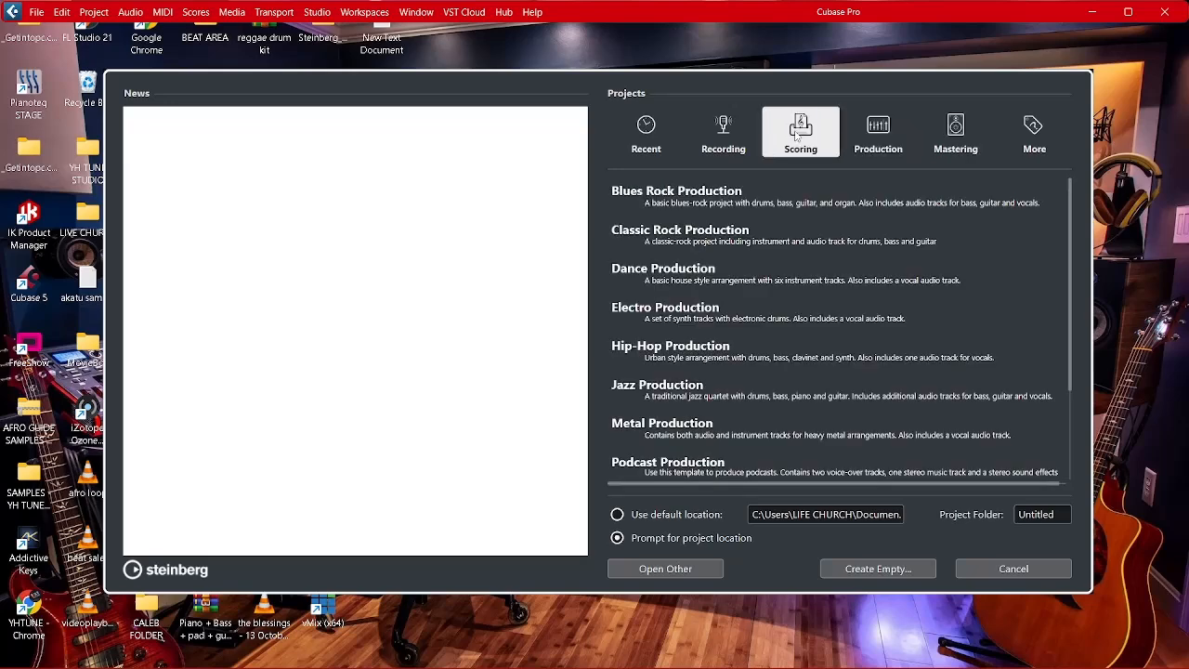
{"action": "left_click", "coordinate": [734, 136]}
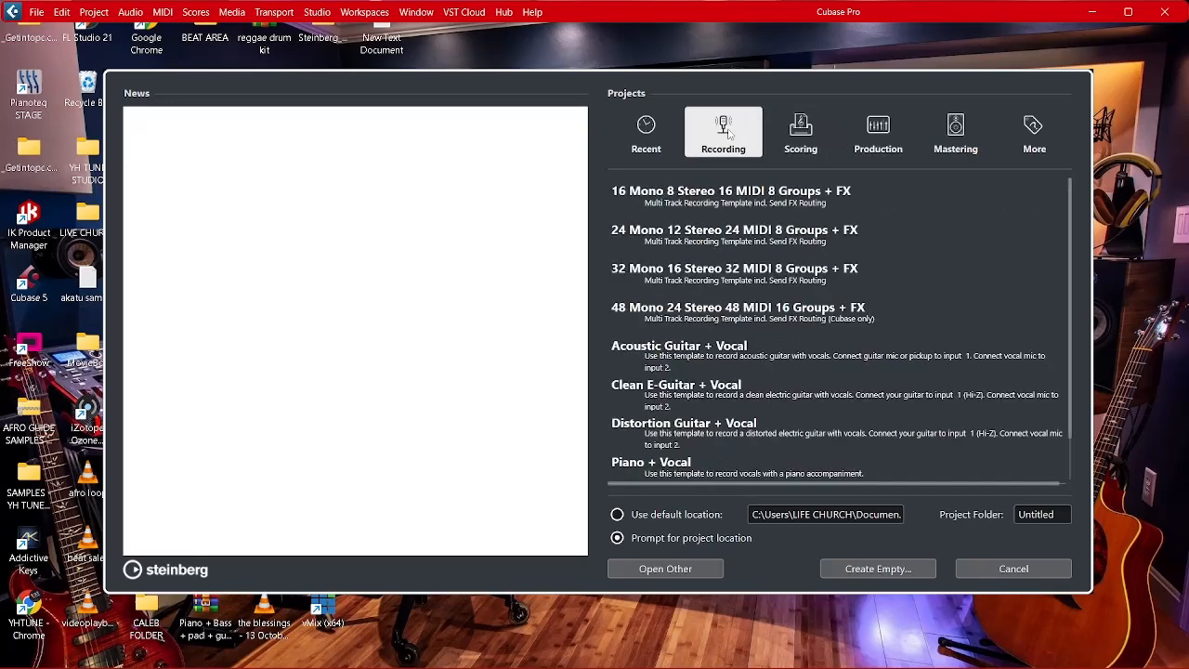
{"action": "left_click", "coordinate": [629, 137]}
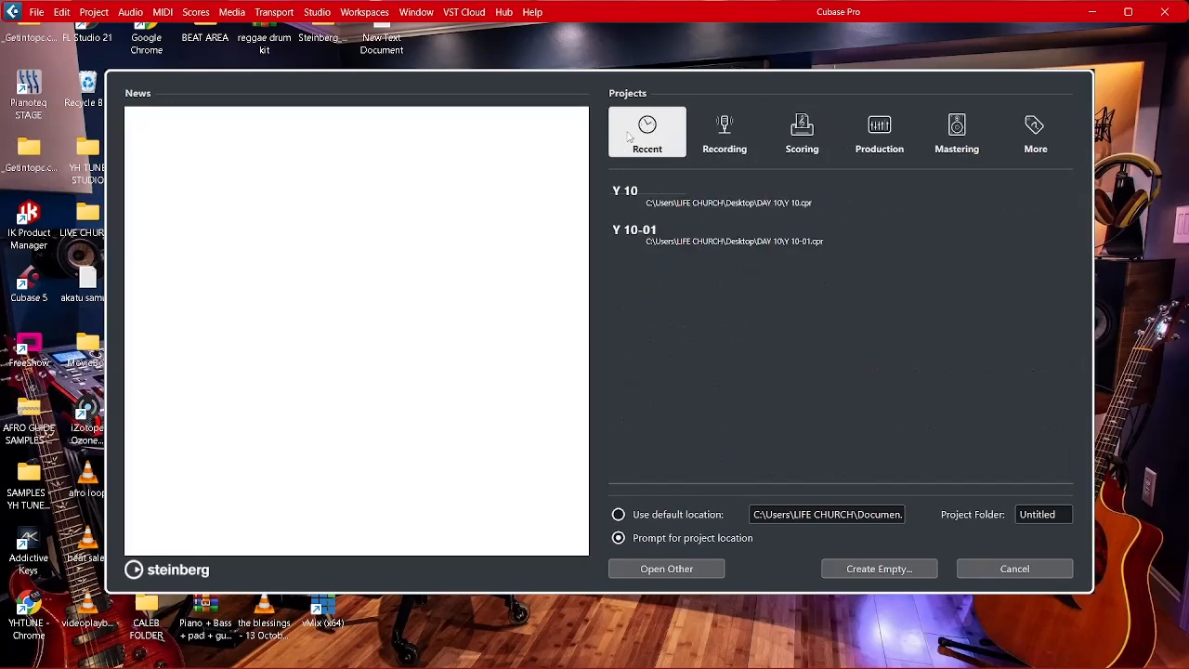
Set the project folder name to VOCAL and start creating an empty project.
{"action": "left_click", "coordinate": [1049, 517]}
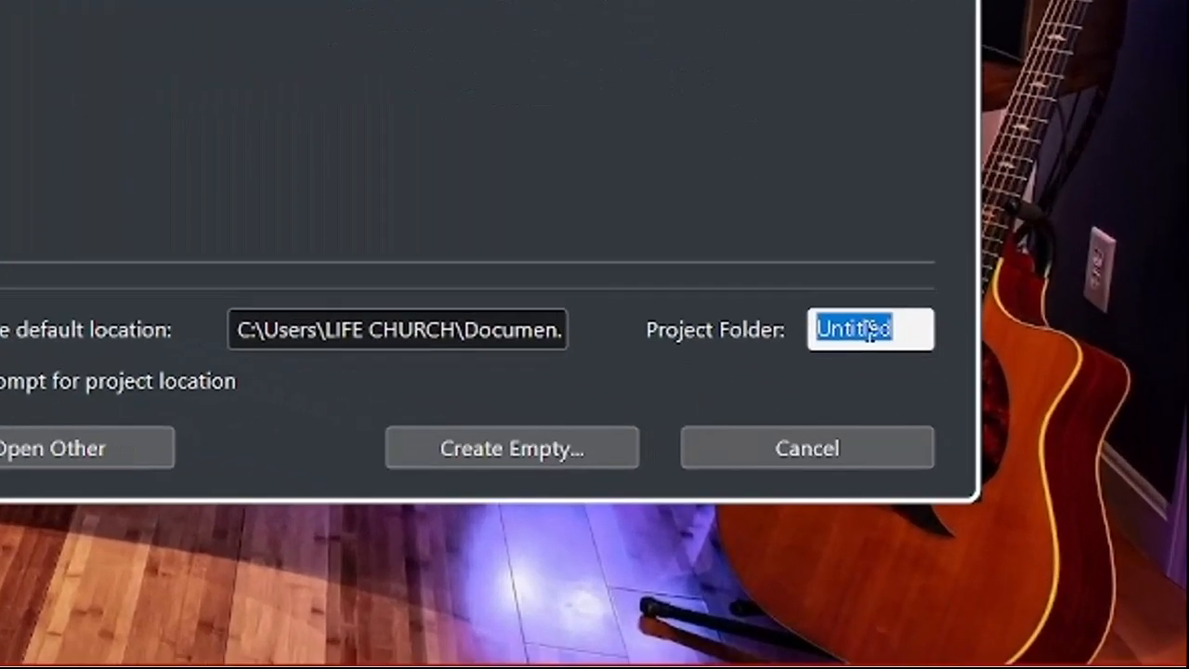
{"action": "type", "text": "V"}
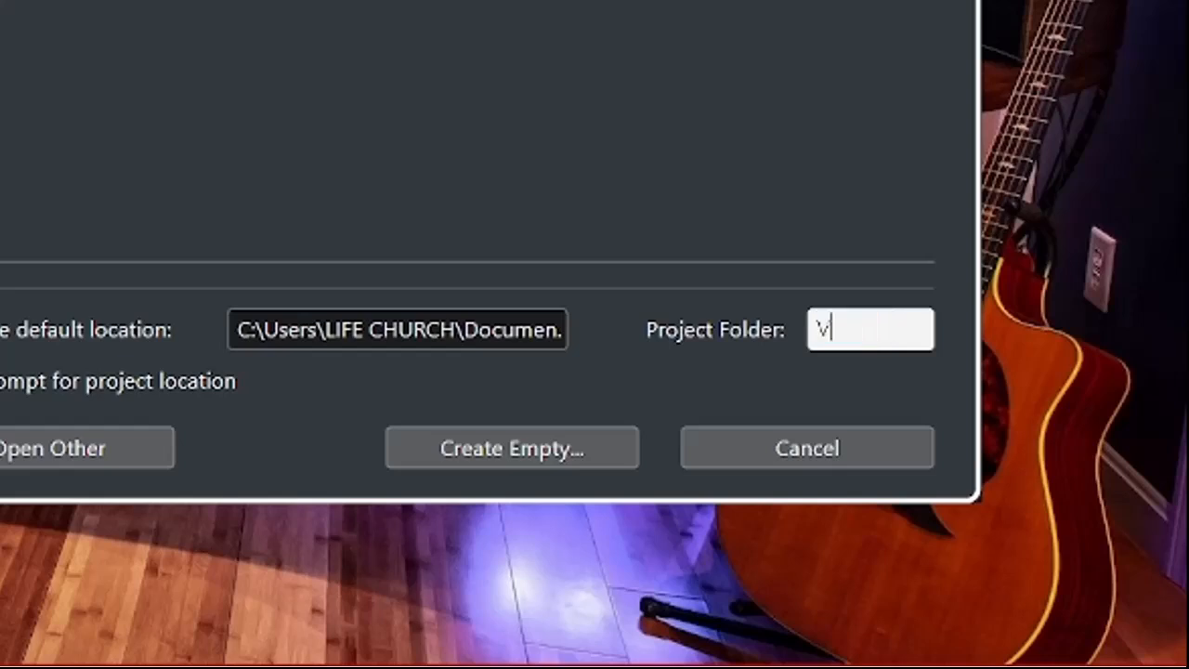
{"action": "type", "text": "OCAL"}
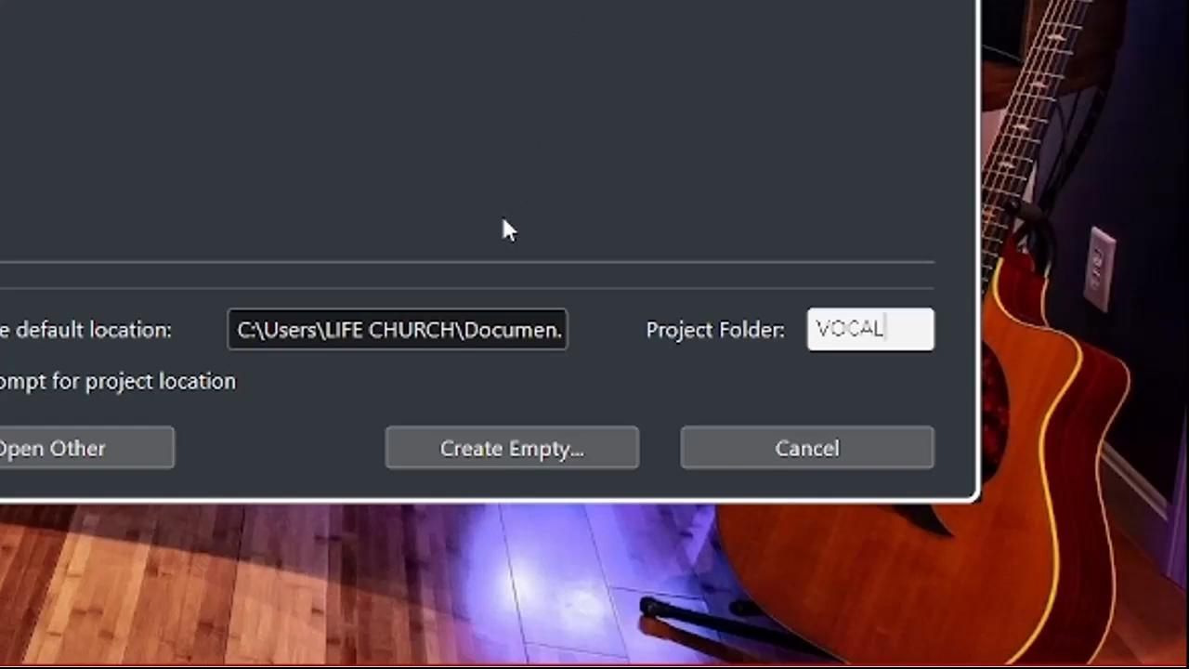
{"action": "left_click", "coordinate": [513, 447]}
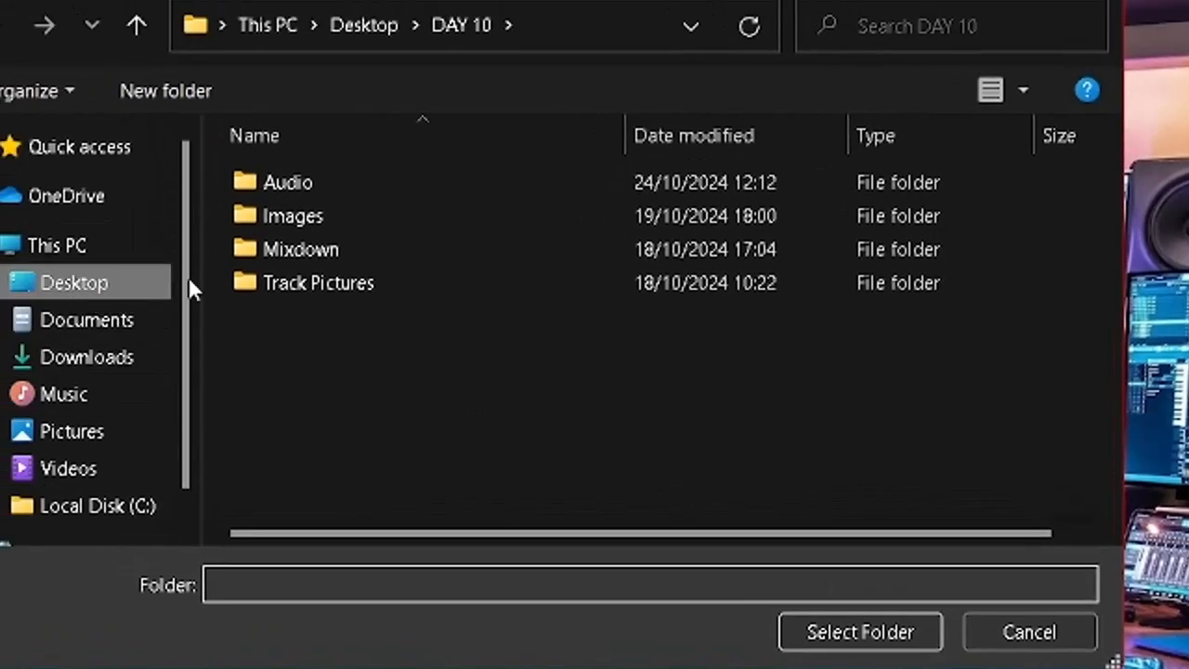
Create a new folder on the Desktop as the location for the project.
{"action": "left_click", "coordinate": [83, 285]}
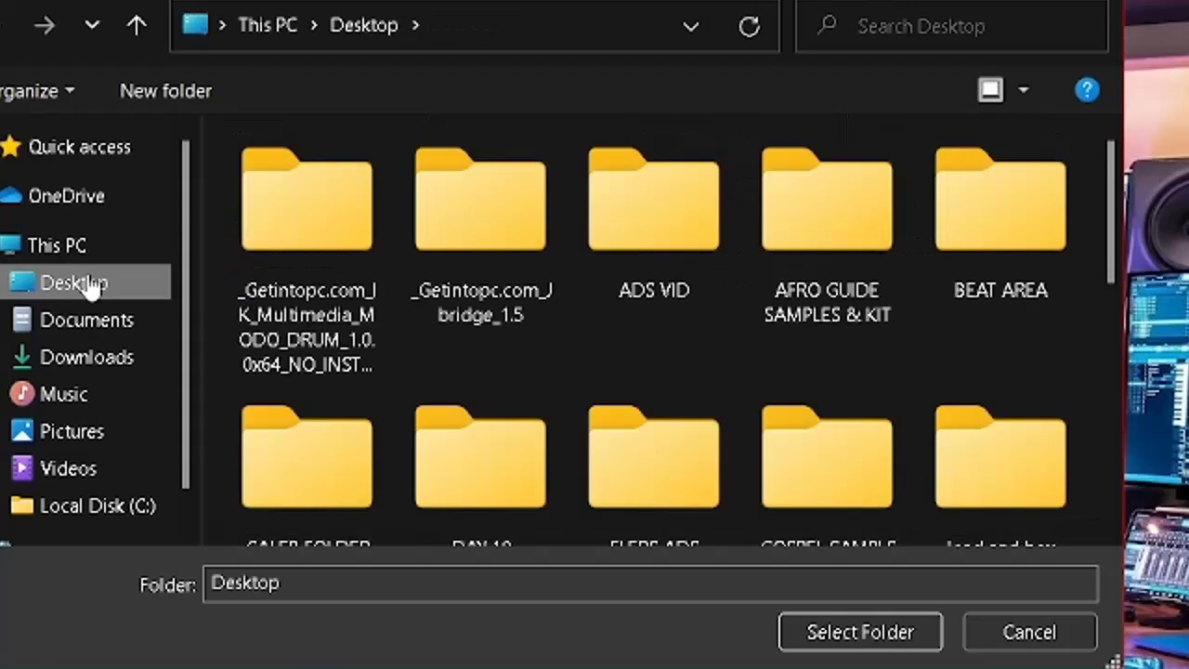
{"action": "scroll", "coordinate": [629, 363], "scroll_direction": "down", "scroll_amount": 8}
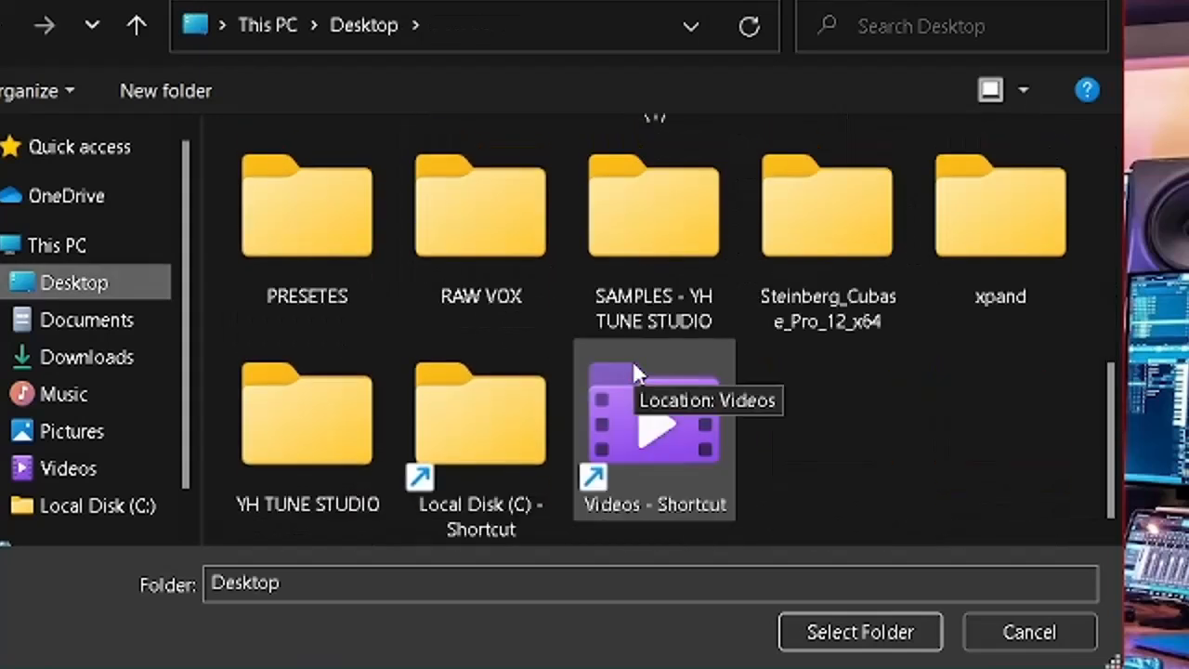
{"action": "left_click", "coordinate": [170, 93]}
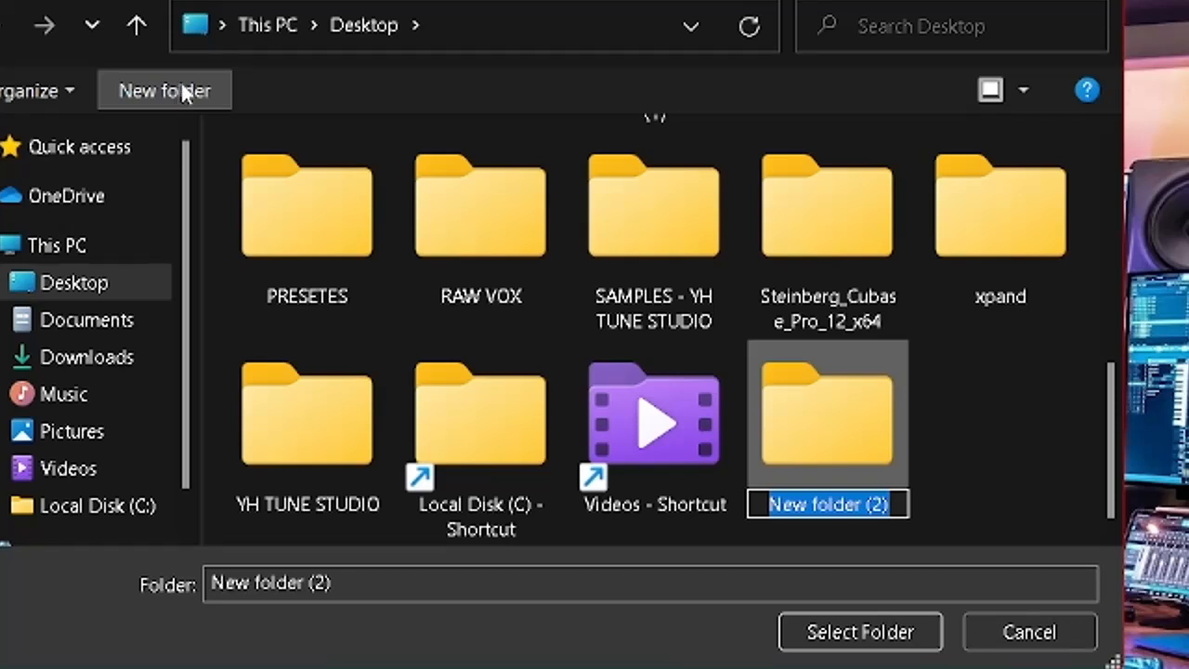
Try to name the new Desktop folder DAY 10.
{"action": "type", "text": "DA"}
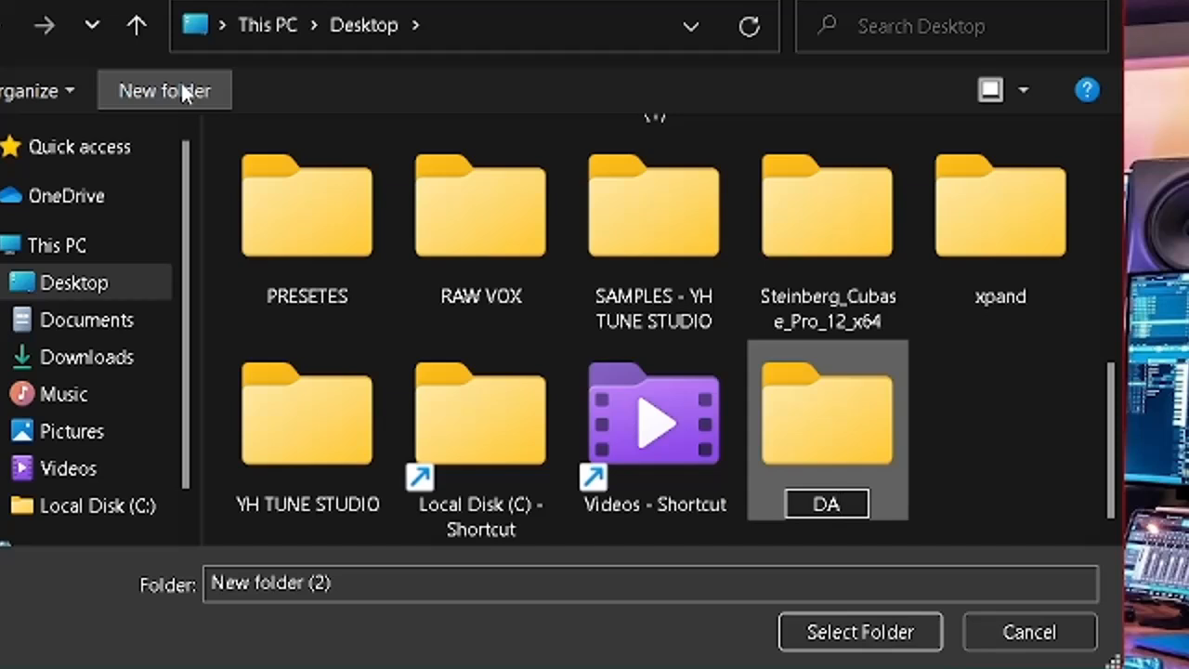
{"action": "type", "text": "Y 1"}
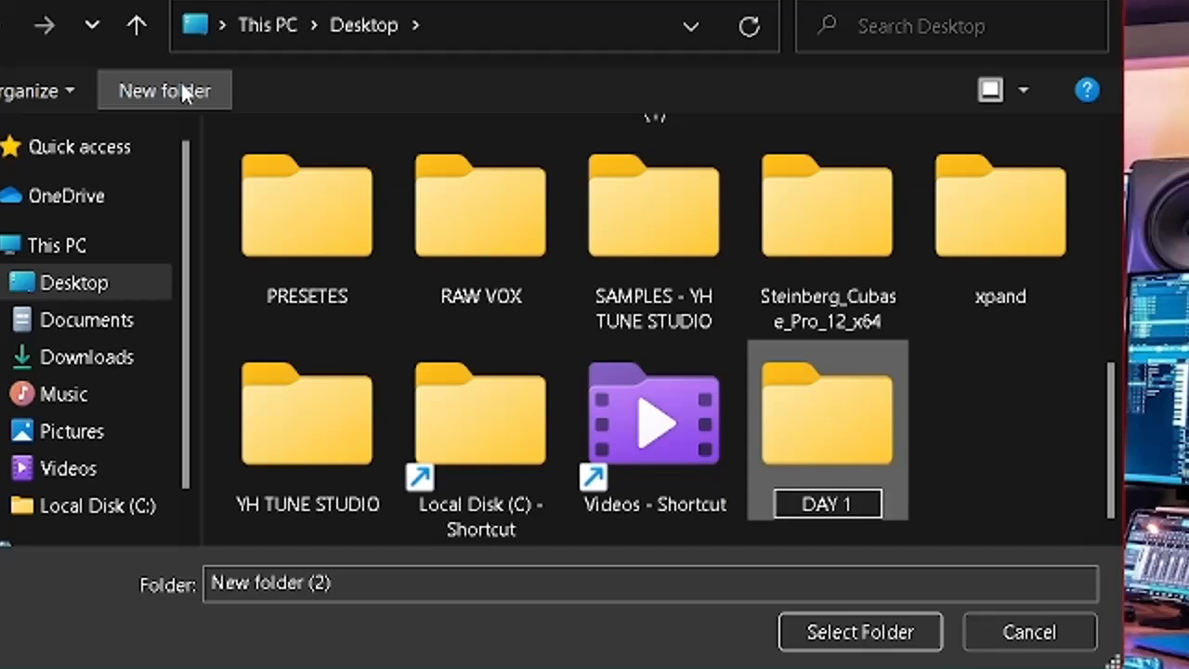
{"action": "type", "text": "0"}
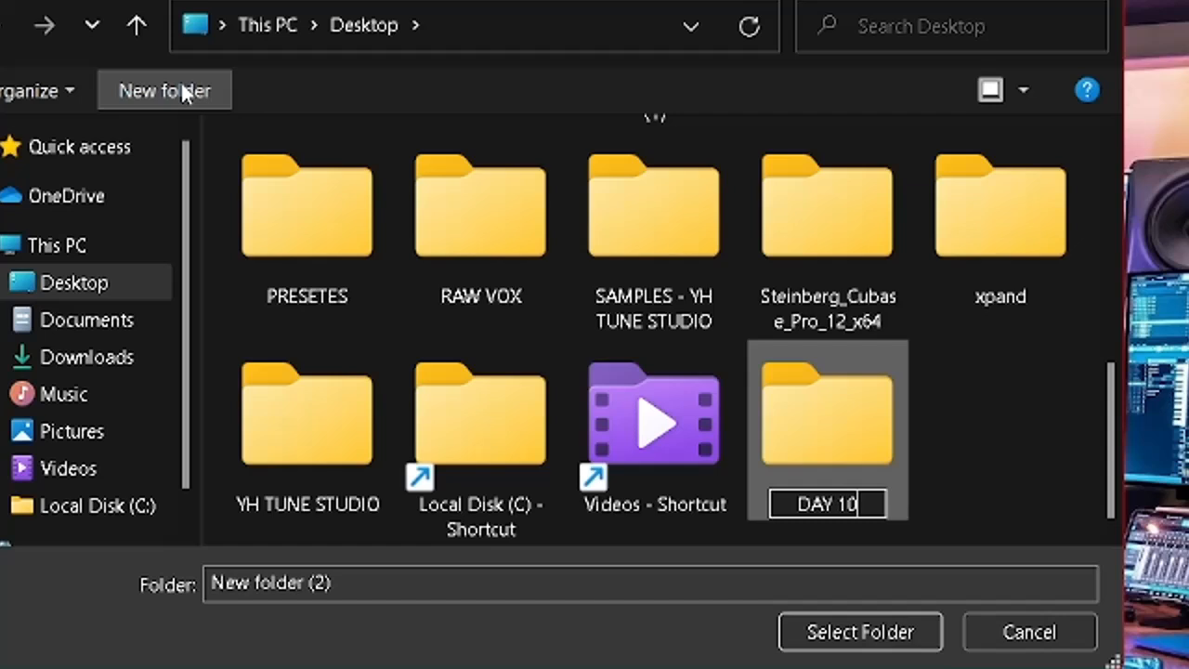
{"action": "left_click", "coordinate": [941, 409]}
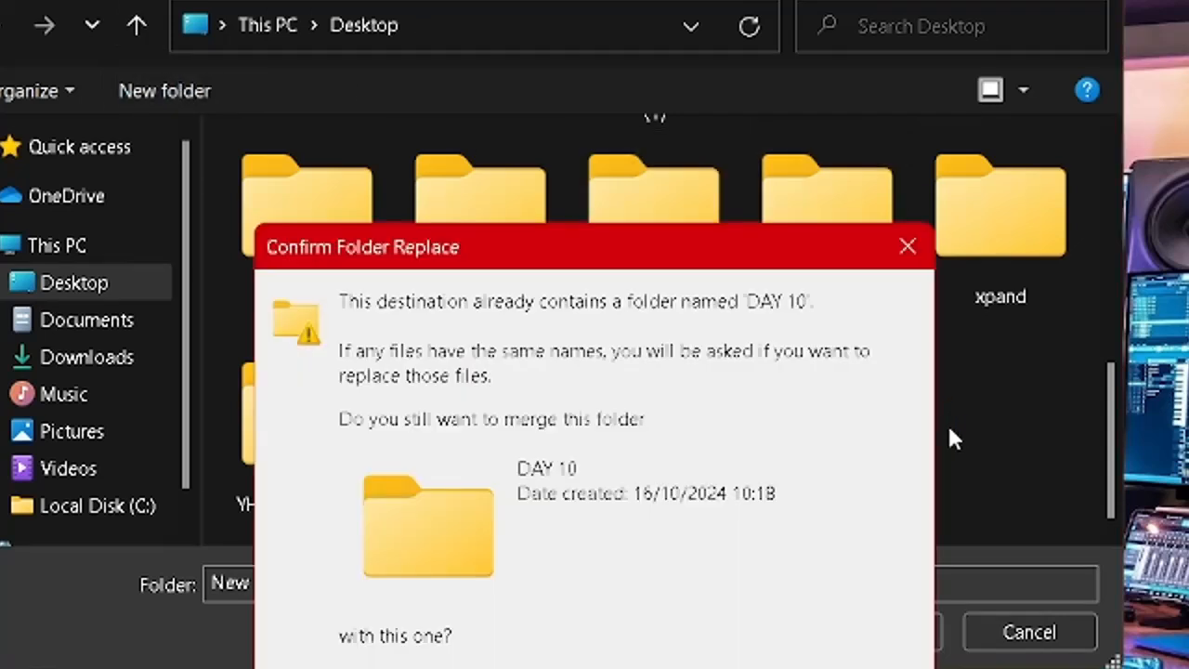
{"action": "left_click", "coordinate": [908, 245]}
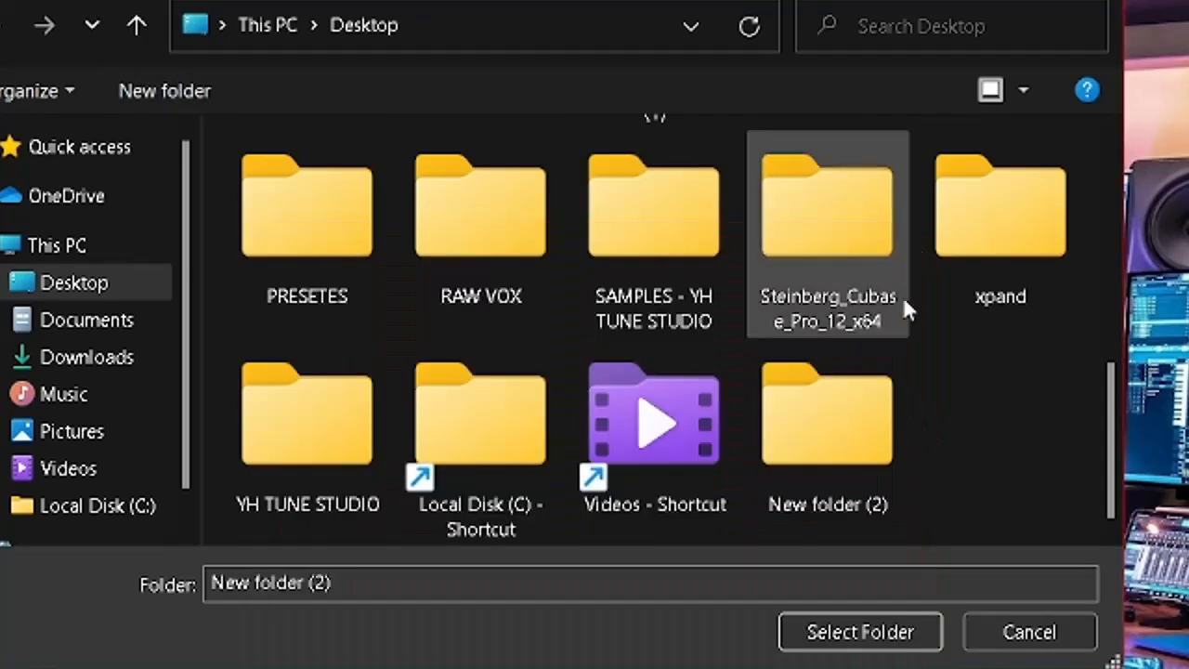
Rename the new Desktop folder as VOCALS 10 and choose it as the project folder.
{"action": "right_click", "coordinate": [841, 435]}
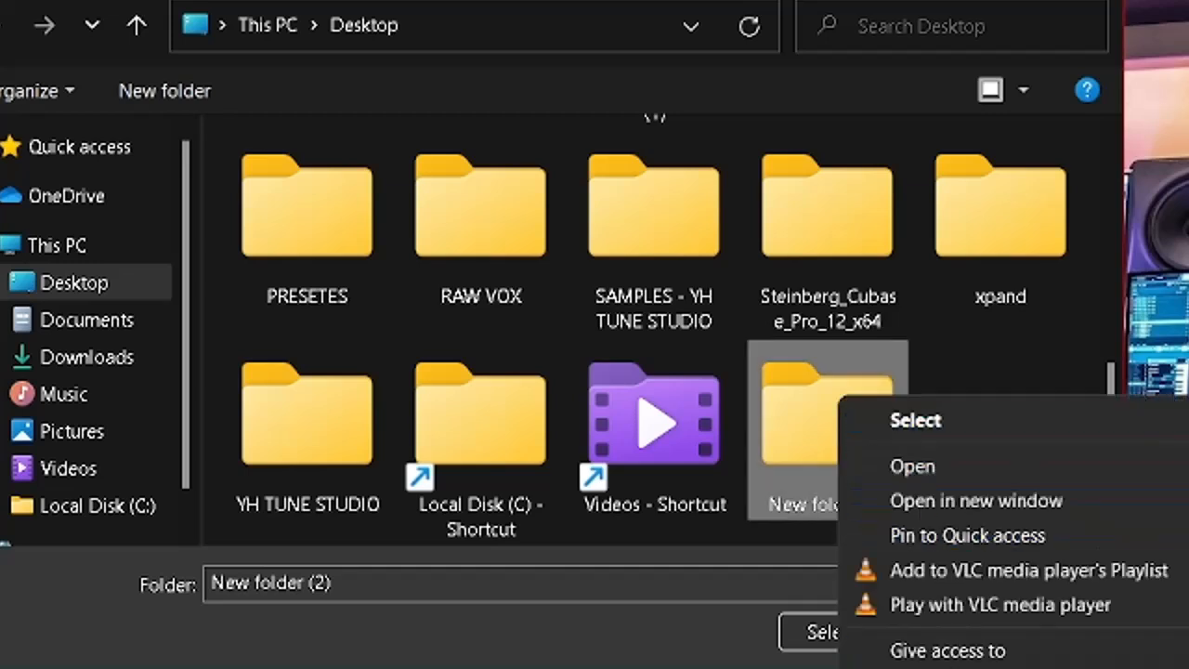
{"action": "key", "text": "m"}
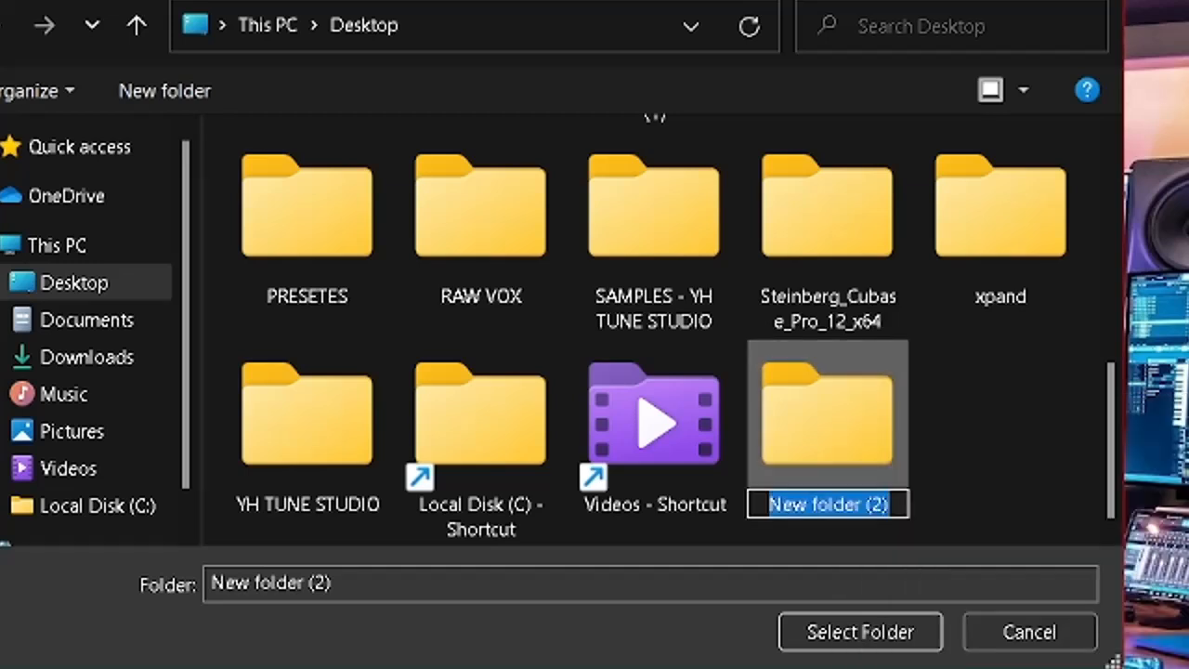
{"action": "type", "text": "VOC"}
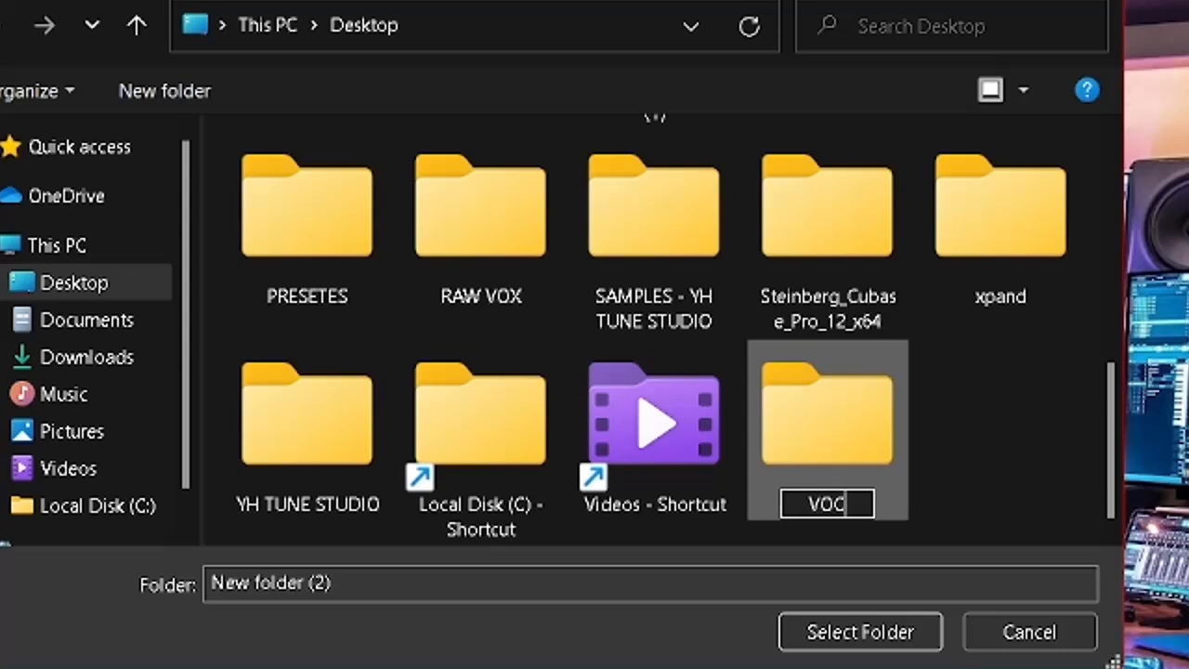
{"action": "type", "text": "ALS "}
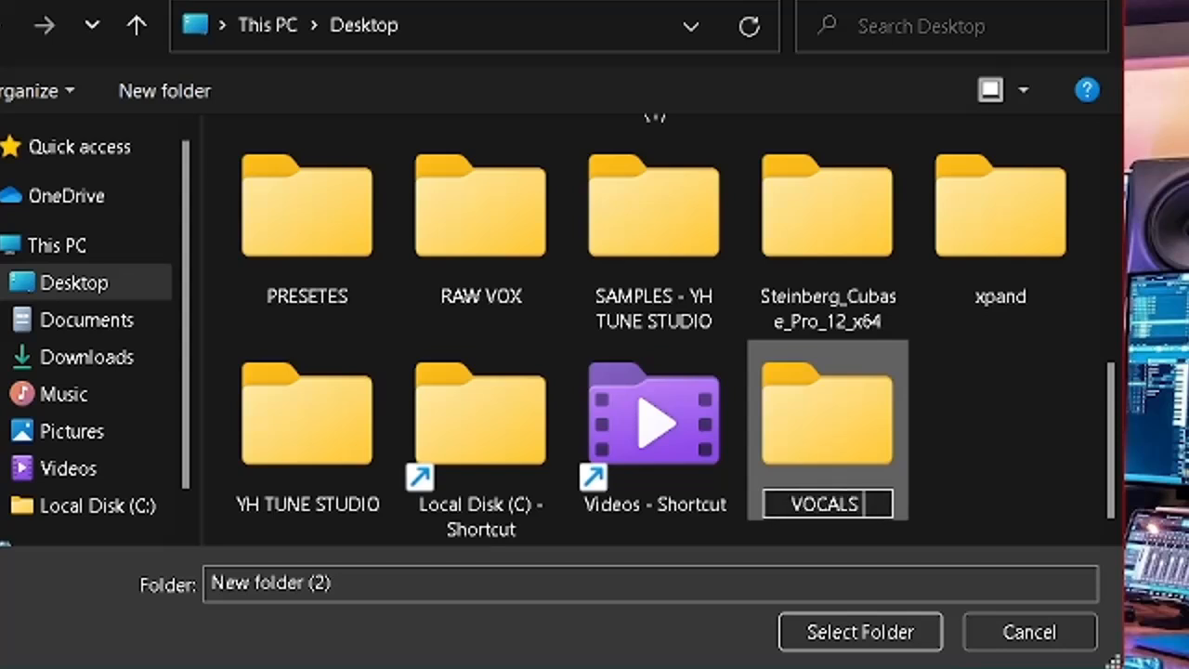
{"action": "type", "text": "10"}
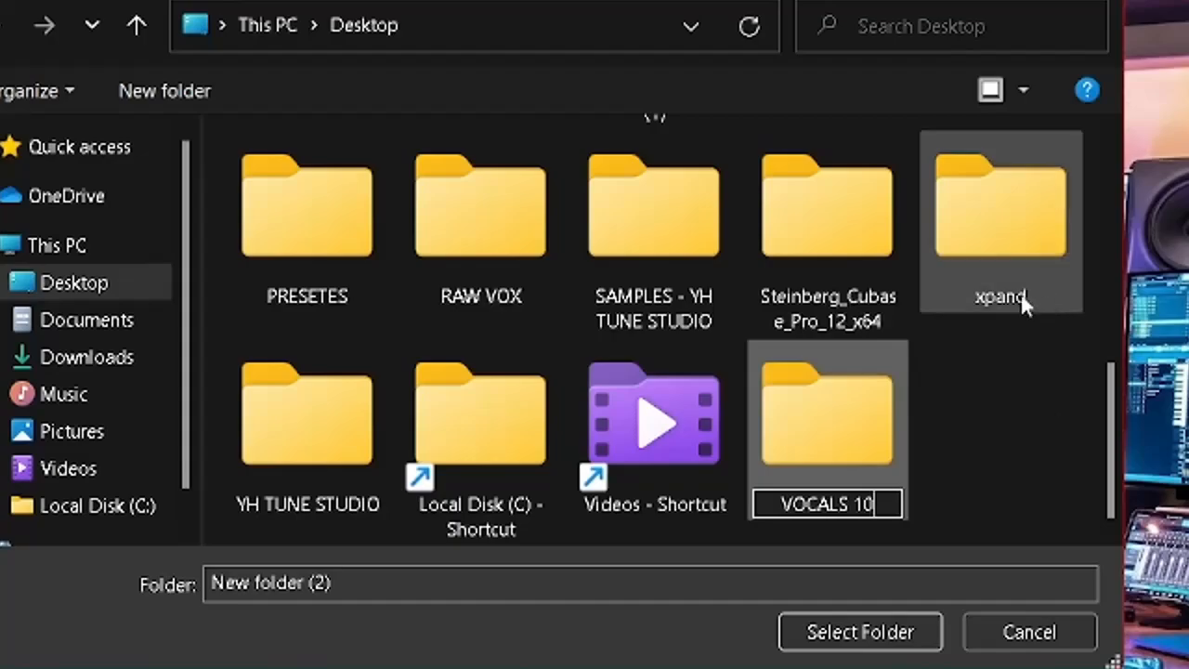
{"action": "left_click", "coordinate": [839, 456]}
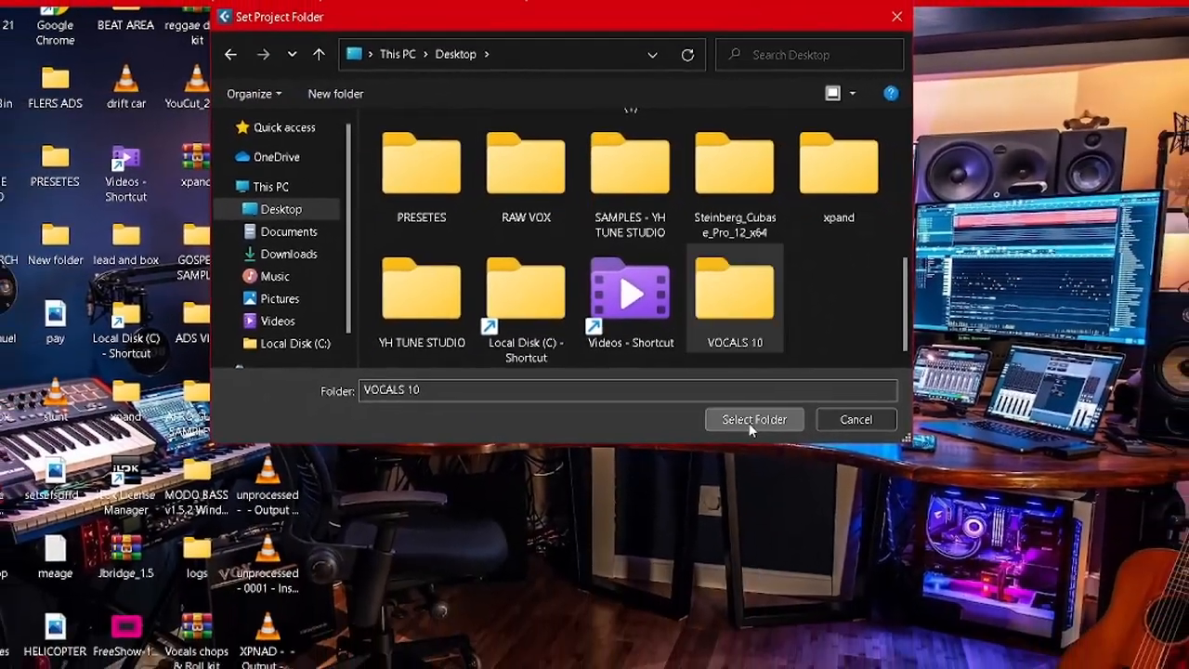
{"action": "left_click", "coordinate": [758, 453]}
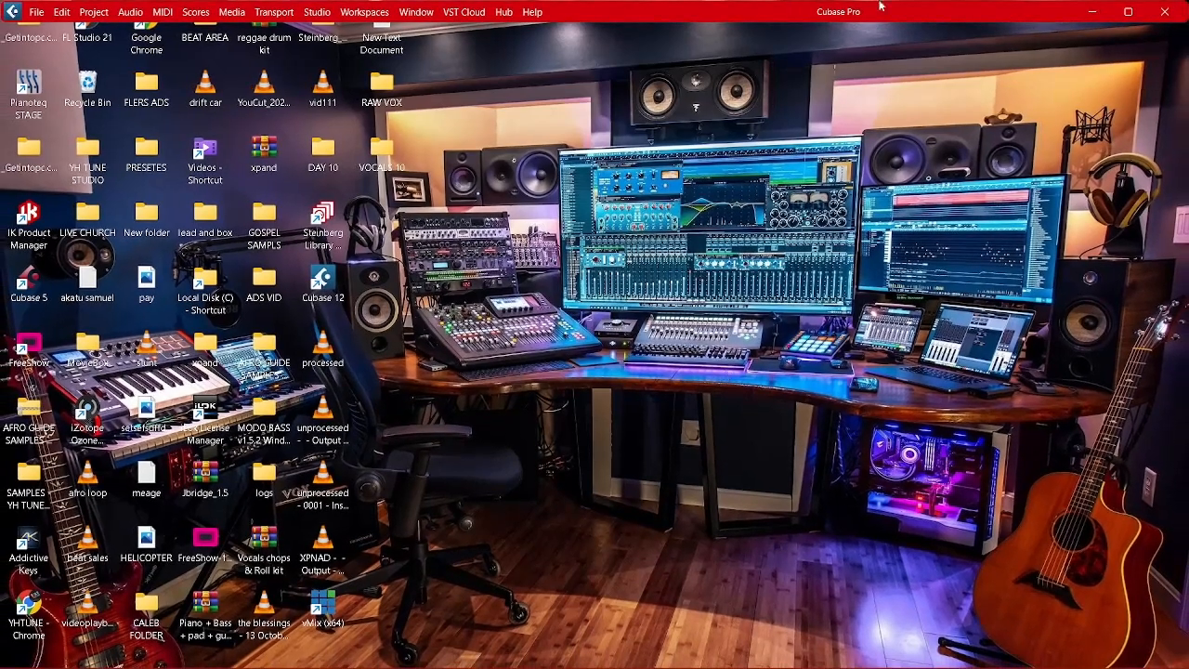
Bring the empty Untitled1 project window to the front, minimizing and restoring it as needed.
{"action": "mouse_move", "coordinate": [860, 663]}
{"action": "left_click", "coordinate": [898, 660]}
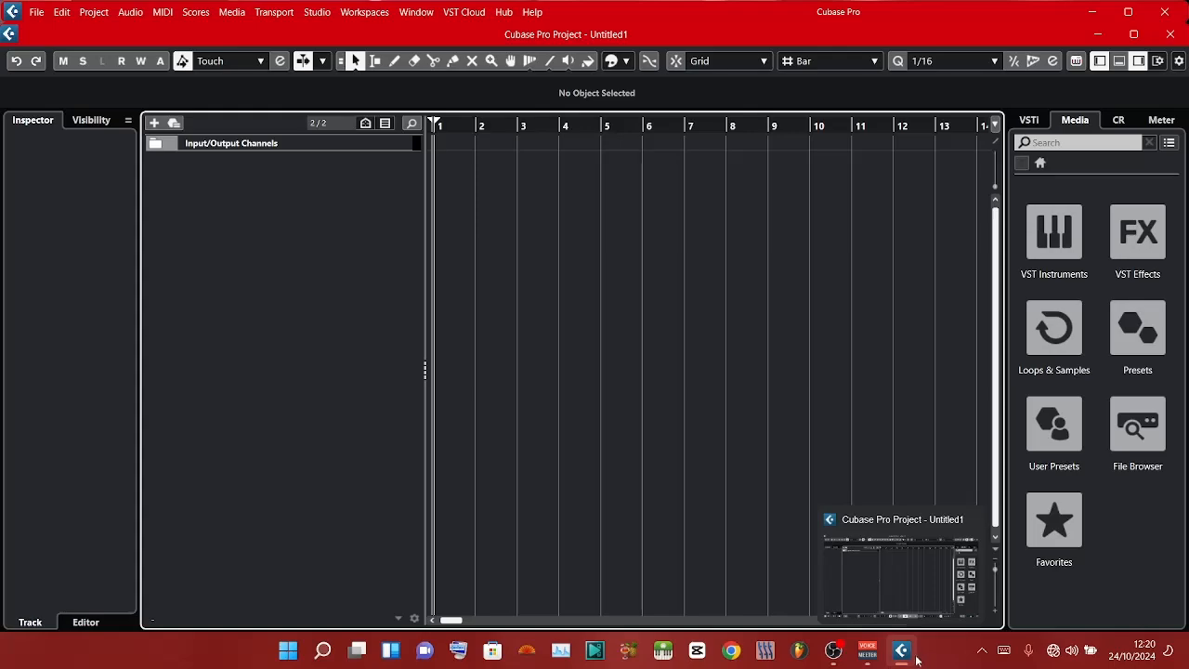
{"action": "left_click", "coordinate": [912, 658]}
{"action": "left_click", "coordinate": [910, 657]}
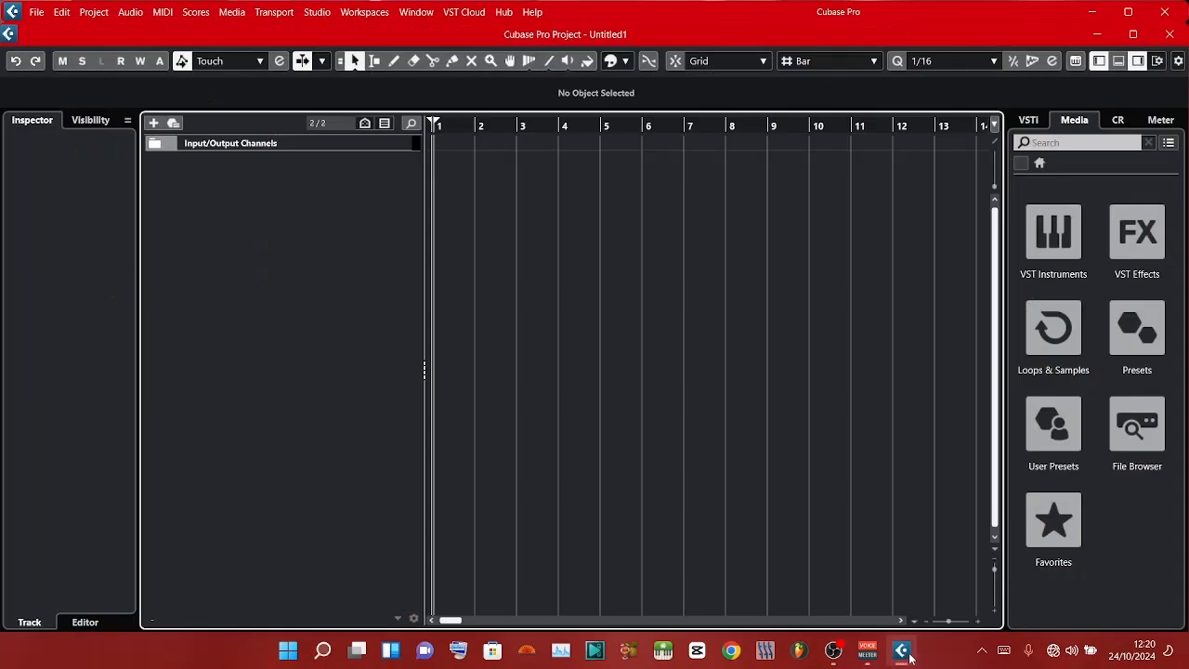
{"action": "left_click", "coordinate": [910, 657]}
{"action": "left_click", "coordinate": [909, 657]}
{"action": "left_click", "coordinate": [910, 657]}
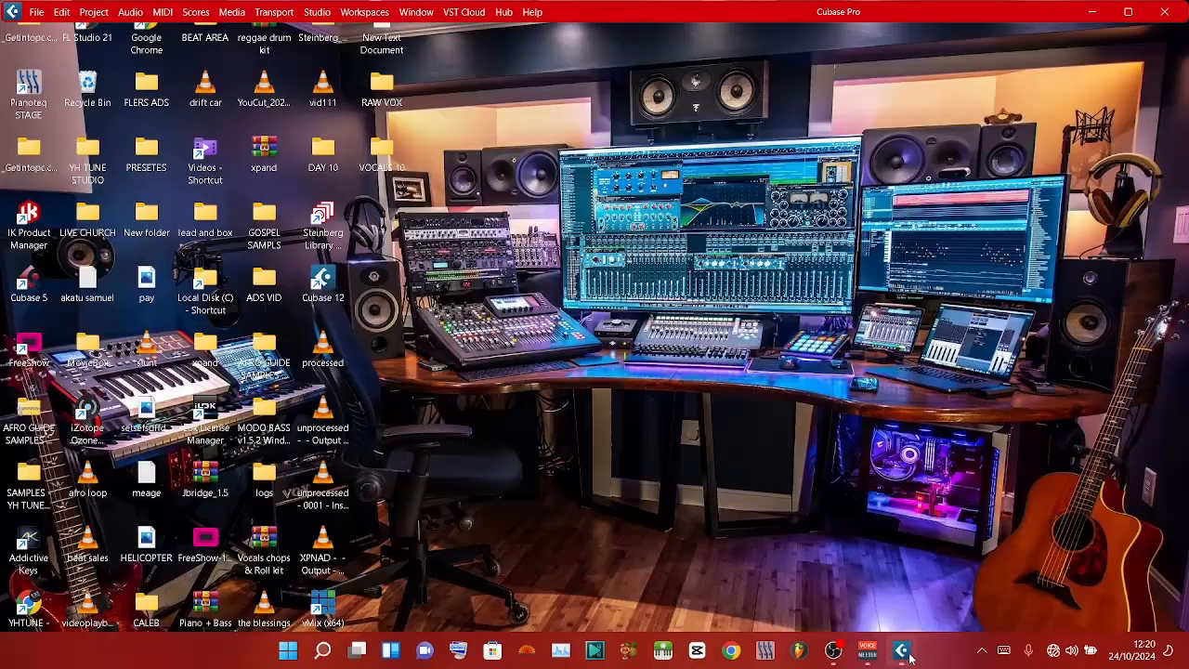
{"action": "left_click", "coordinate": [908, 658]}
{"action": "left_click", "coordinate": [908, 658]}
{"action": "left_click", "coordinate": [908, 658]}
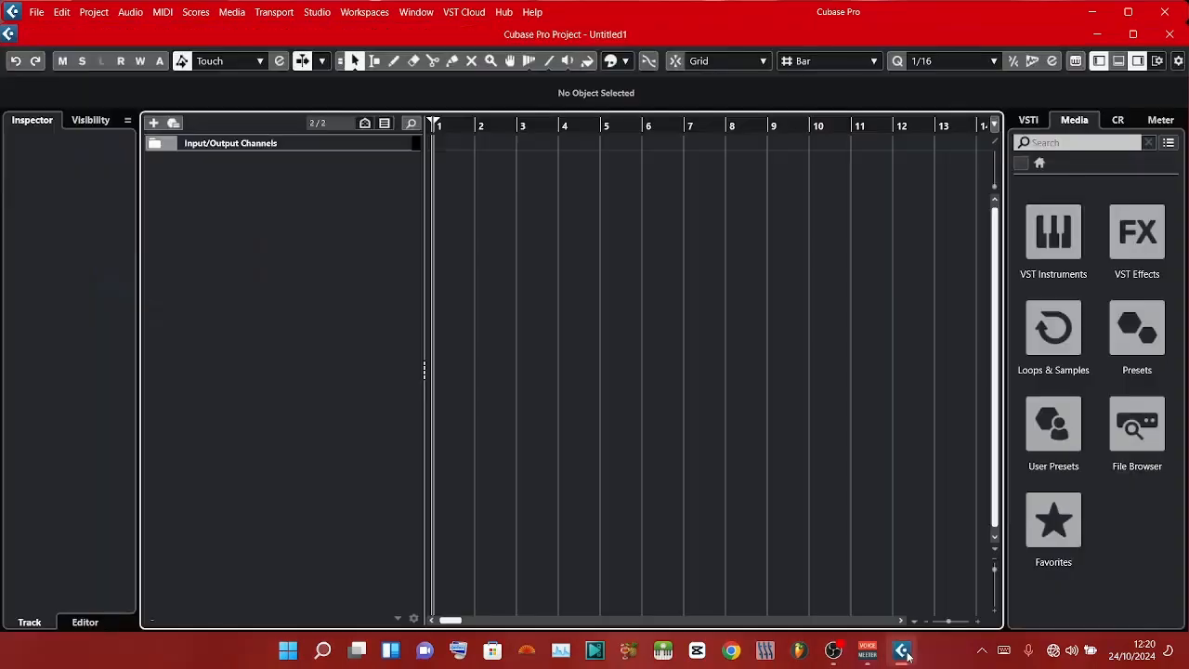
Maximize the Untitled1 project window and restore it to its previous size.
{"action": "left_click", "coordinate": [1132, 34]}
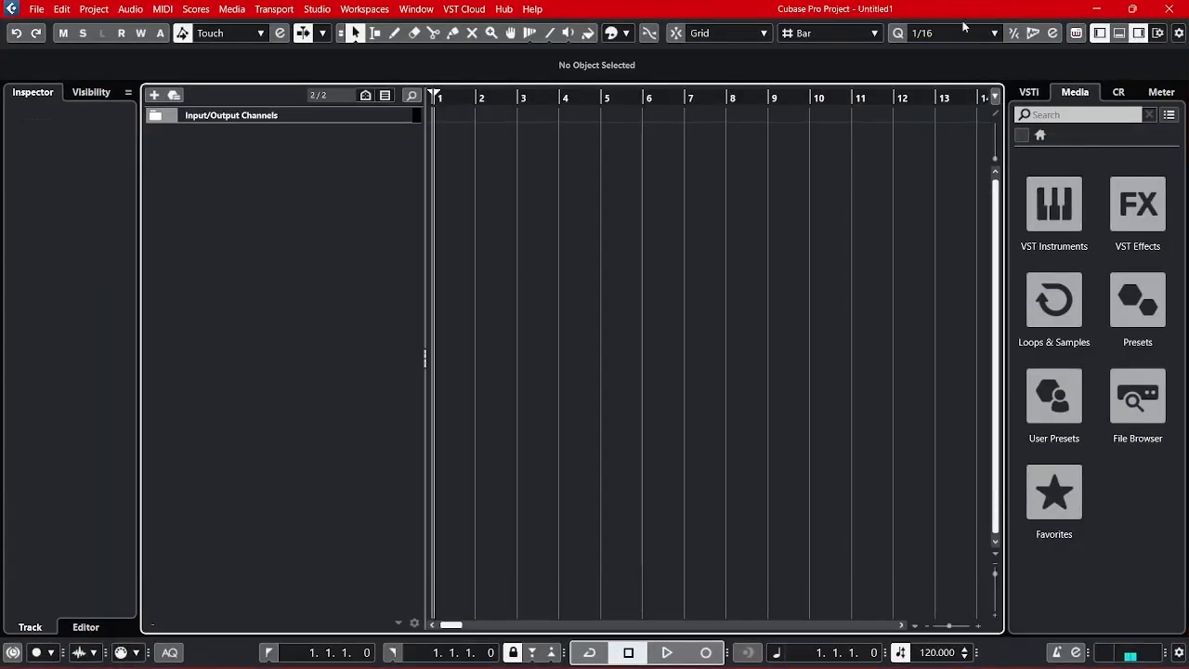
{"action": "left_click", "coordinate": [1139, 10]}
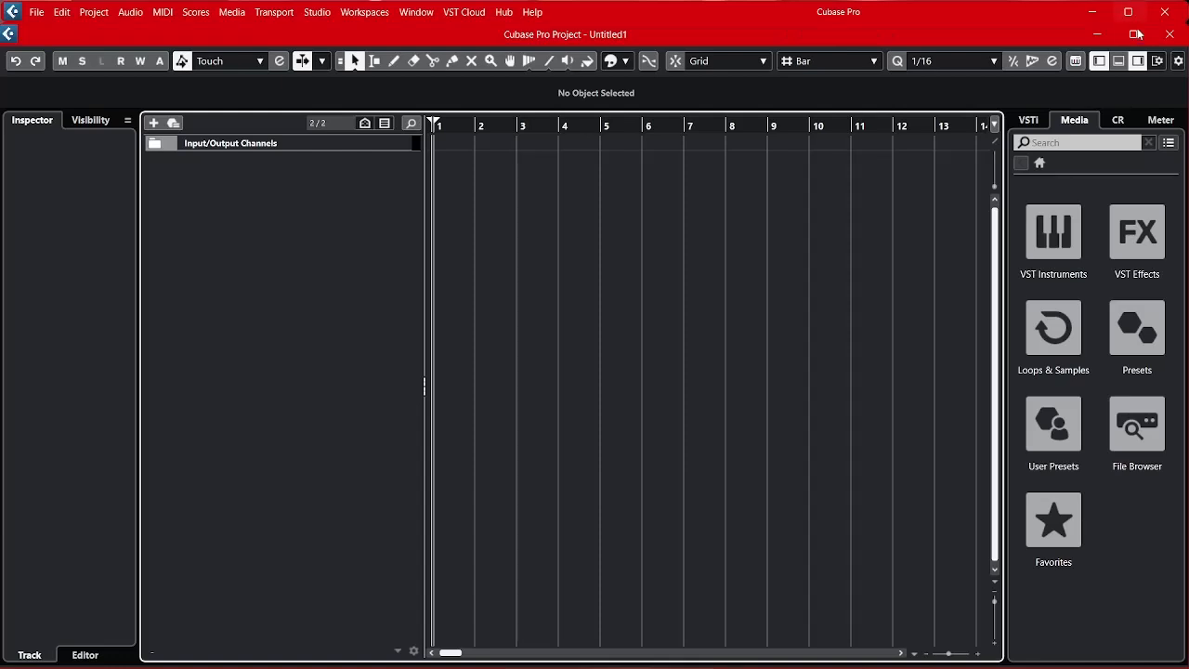
Pull the maximized project window down to its smaller size, minimize it and the main window, and bring the main window back.
{"action": "left_click", "coordinate": [1135, 34]}
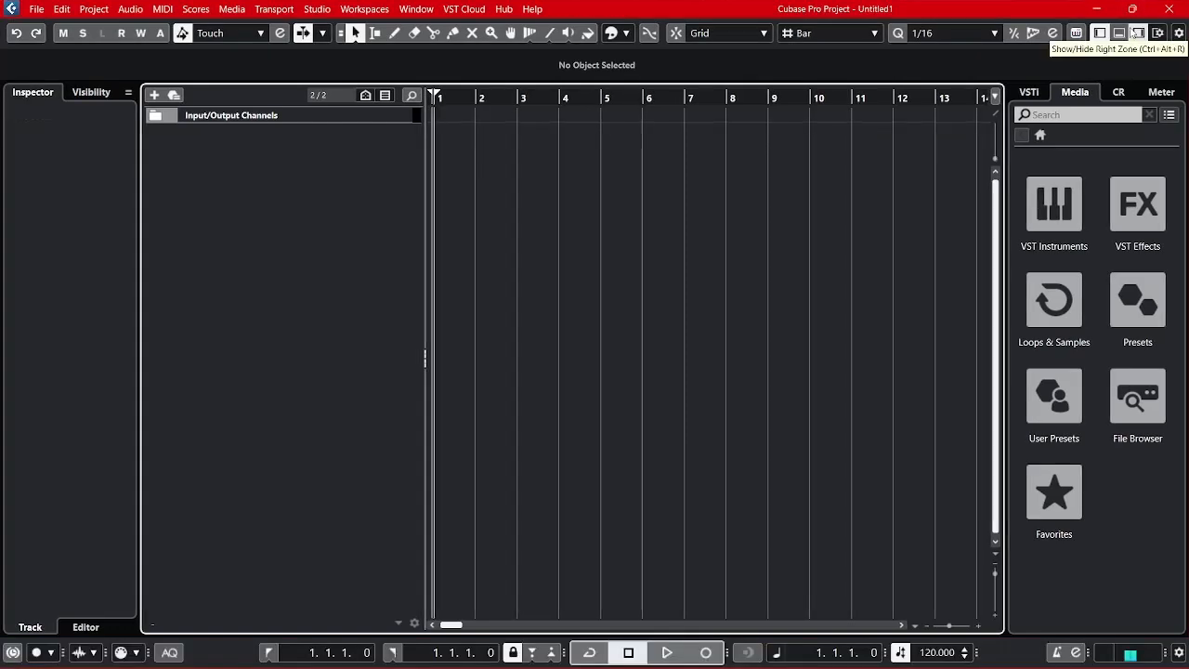
{"action": "left_click_drag", "start_coordinate": [1005, 7], "coordinate": [984, 94]}
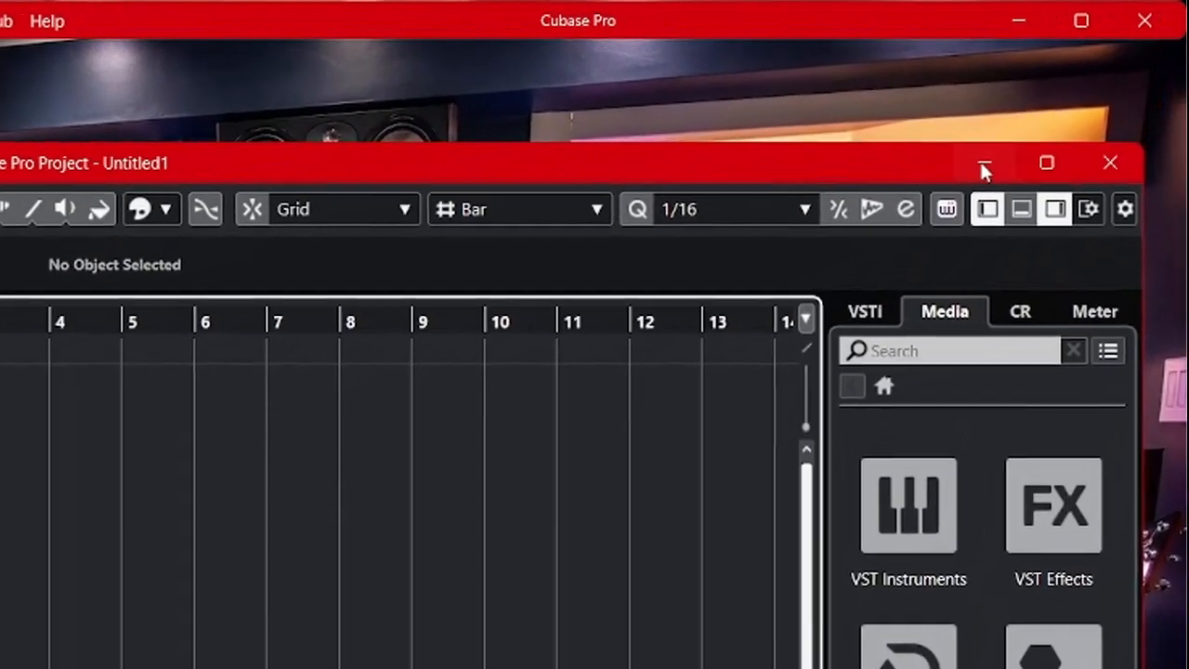
{"action": "left_click", "coordinate": [1020, 137]}
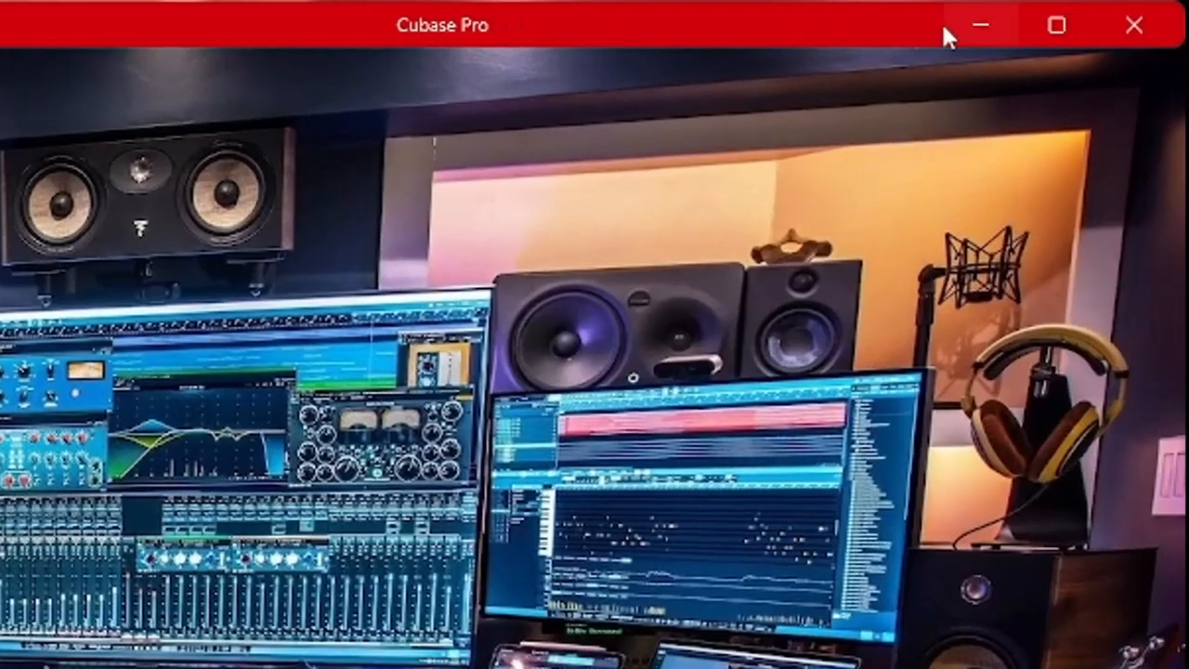
{"action": "left_click", "coordinate": [981, 35]}
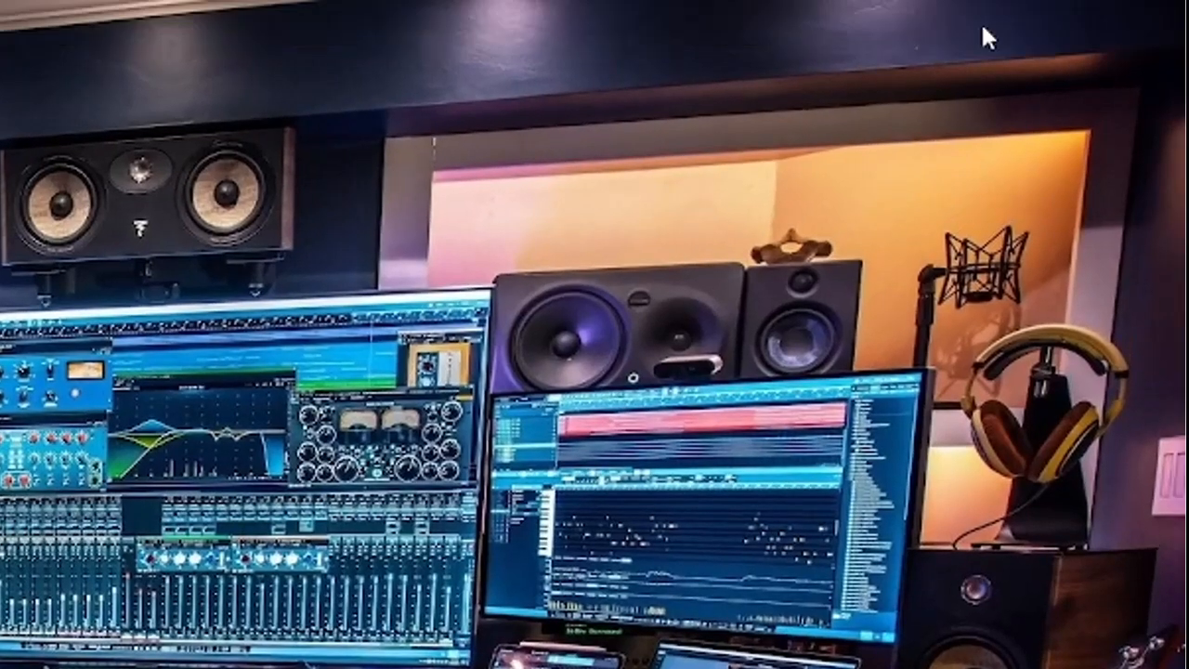
{"action": "key", "text": "alt+Tab"}
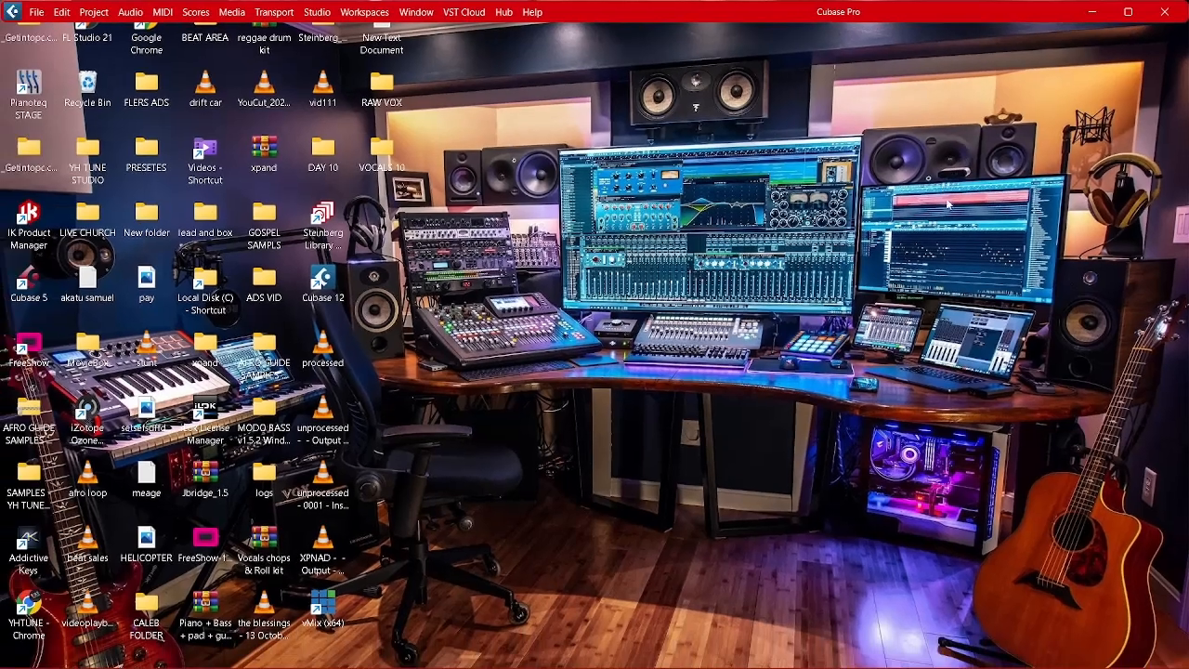
Bring the Untitled1 project window back to the front and maximize it.
{"action": "mouse_move", "coordinate": [1019, 665]}
{"action": "mouse_move", "coordinate": [960, 666]}
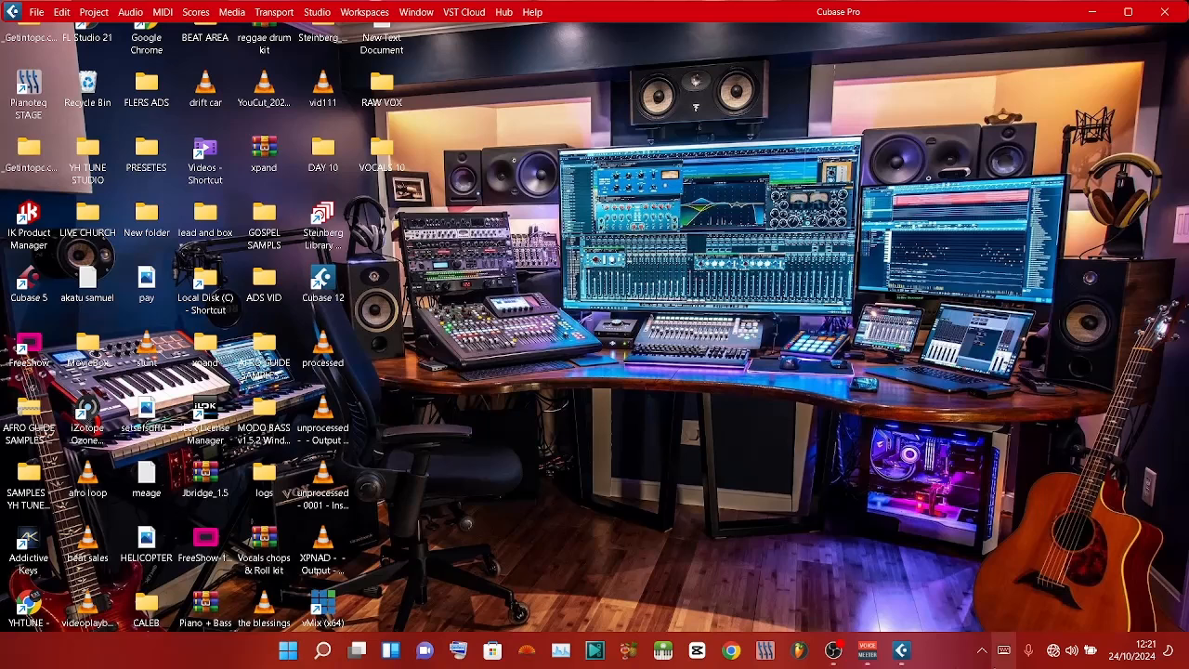
{"action": "left_click", "coordinate": [902, 650]}
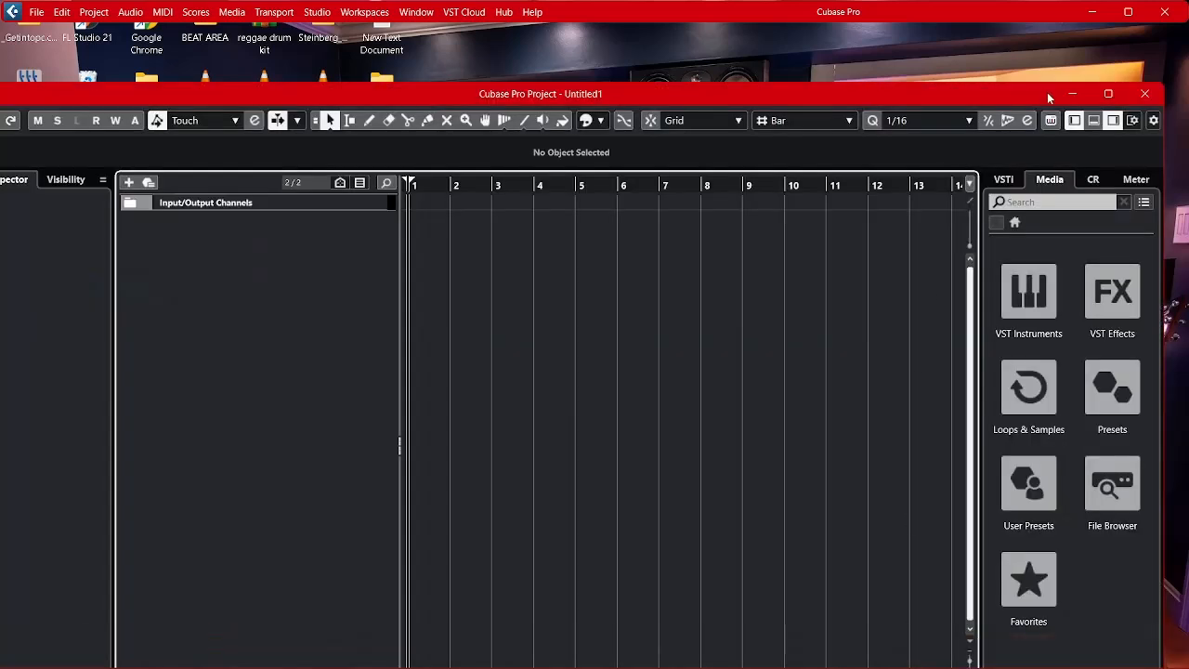
{"action": "left_click", "coordinate": [1113, 95]}
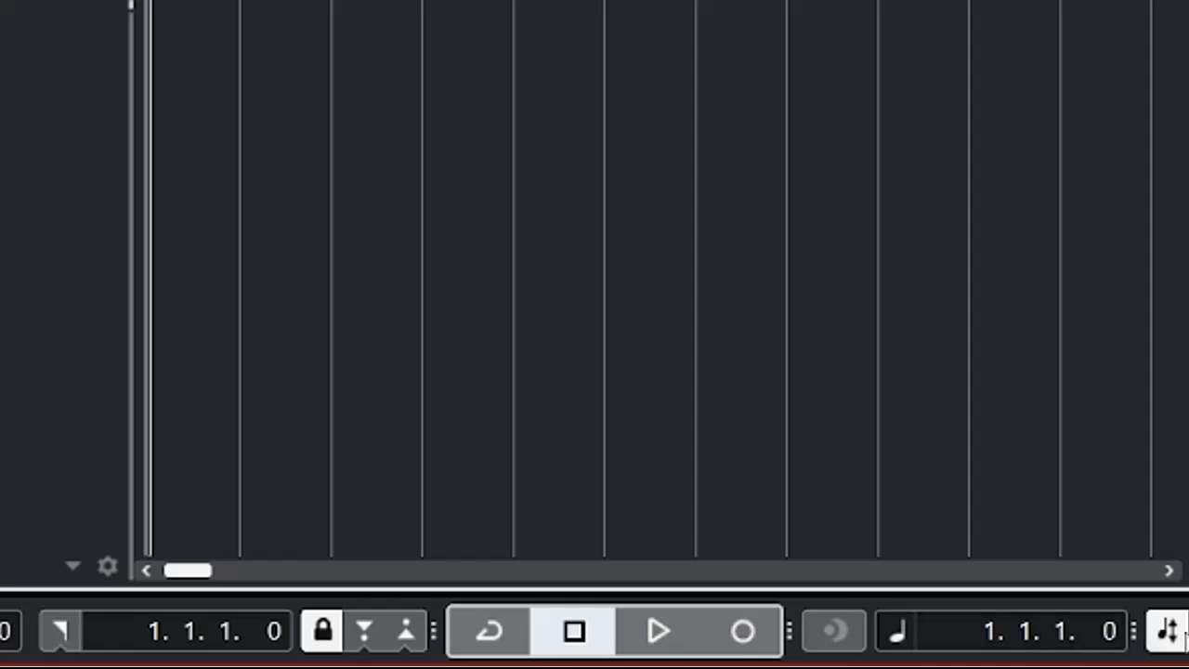
Try out play, stop and record in the empty project, and turn on cycle mode.
{"action": "left_click", "coordinate": [667, 624]}
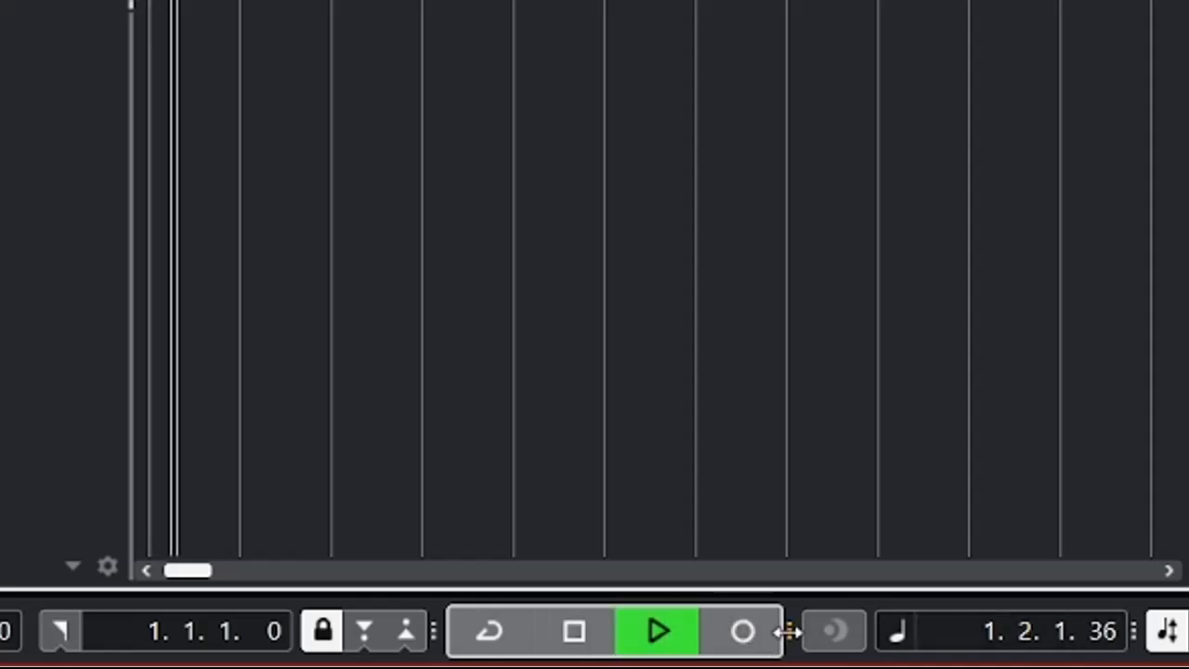
{"action": "left_click", "coordinate": [580, 628]}
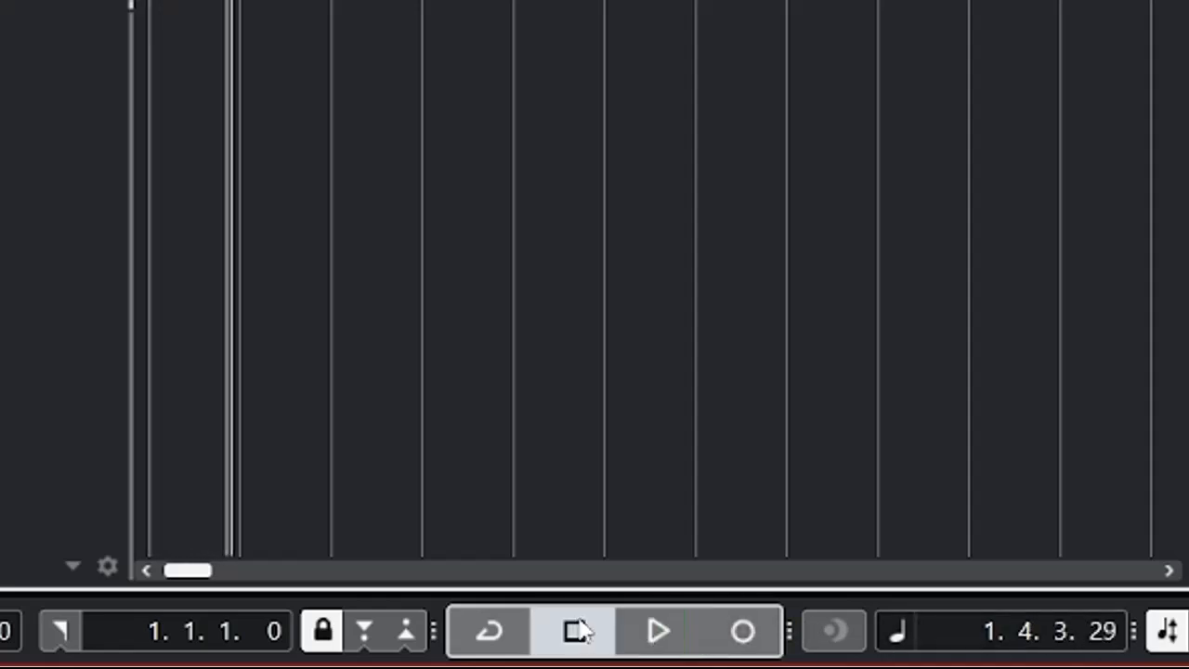
{"action": "left_click", "coordinate": [744, 632]}
{"action": "left_click", "coordinate": [745, 632]}
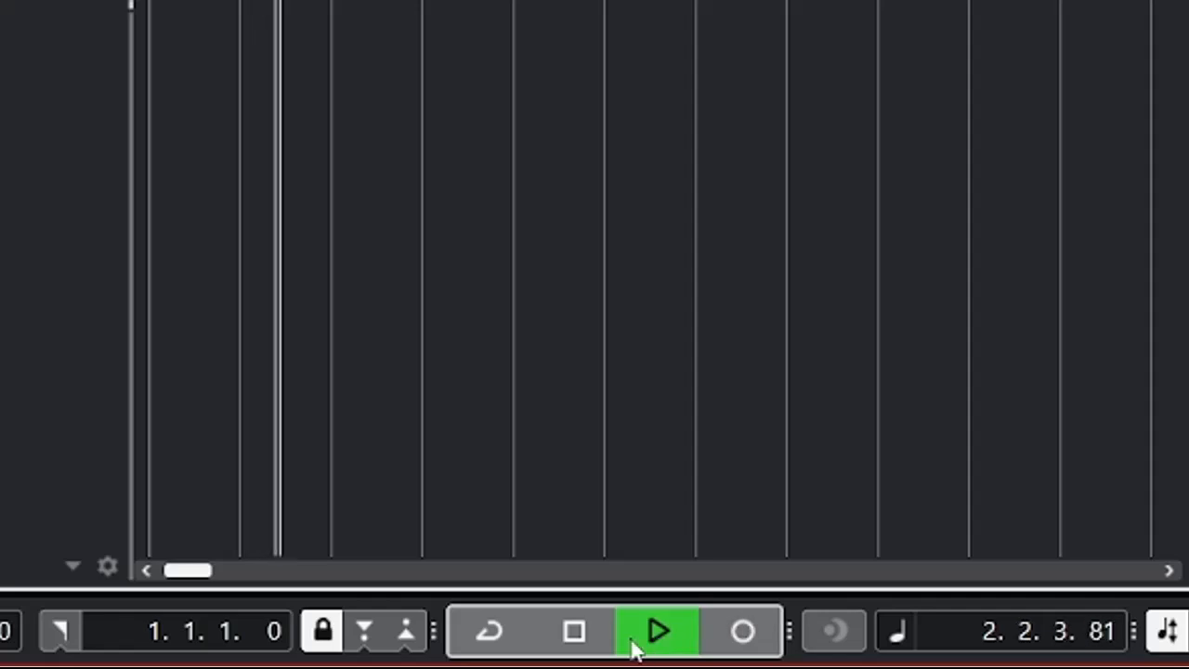
{"action": "left_click", "coordinate": [577, 634]}
{"action": "left_click", "coordinate": [478, 642]}
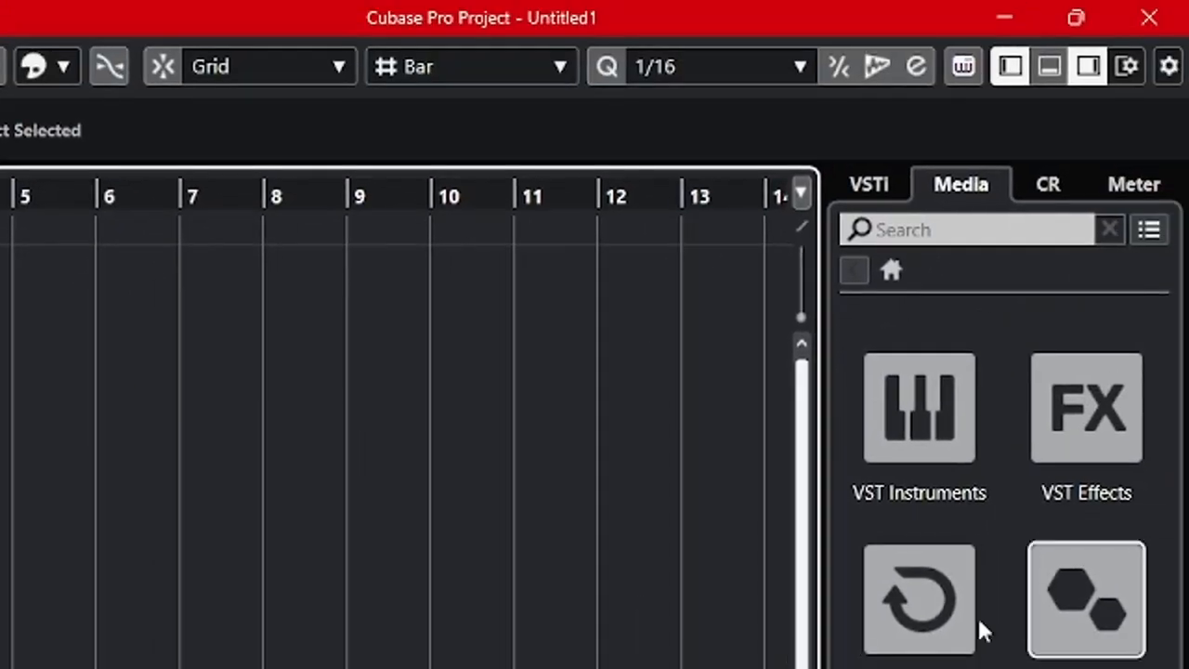
Toggle the right zone with the media browser and leave it hidden.
{"action": "left_click", "coordinate": [1089, 65]}
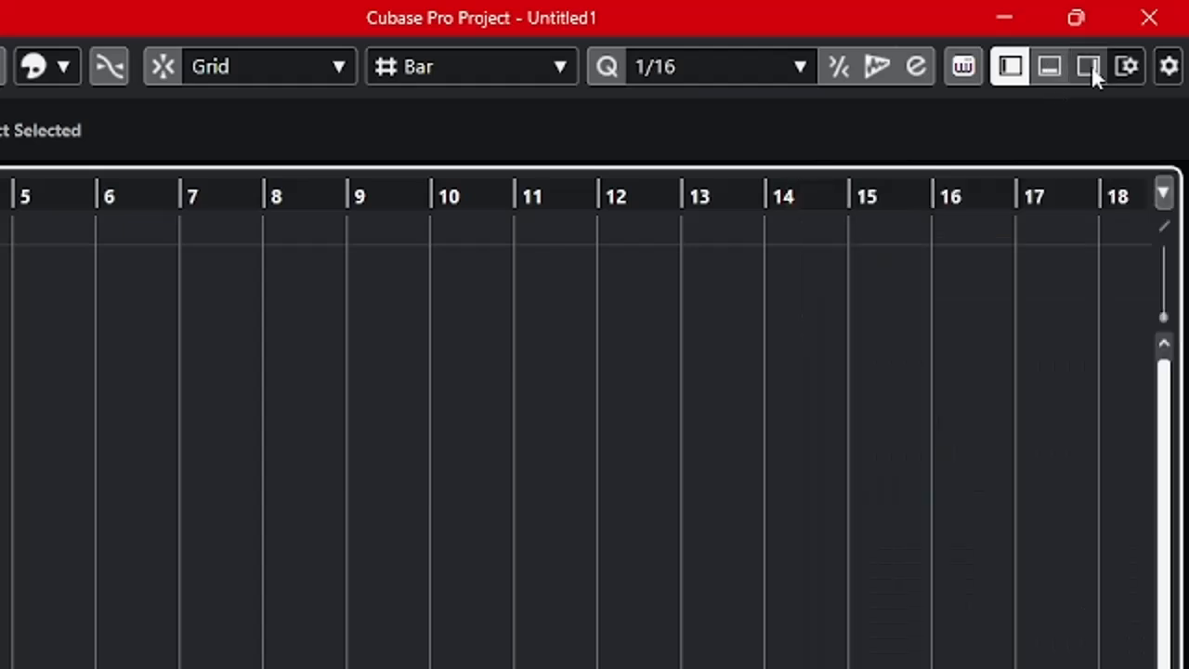
{"action": "left_click", "coordinate": [1089, 66]}
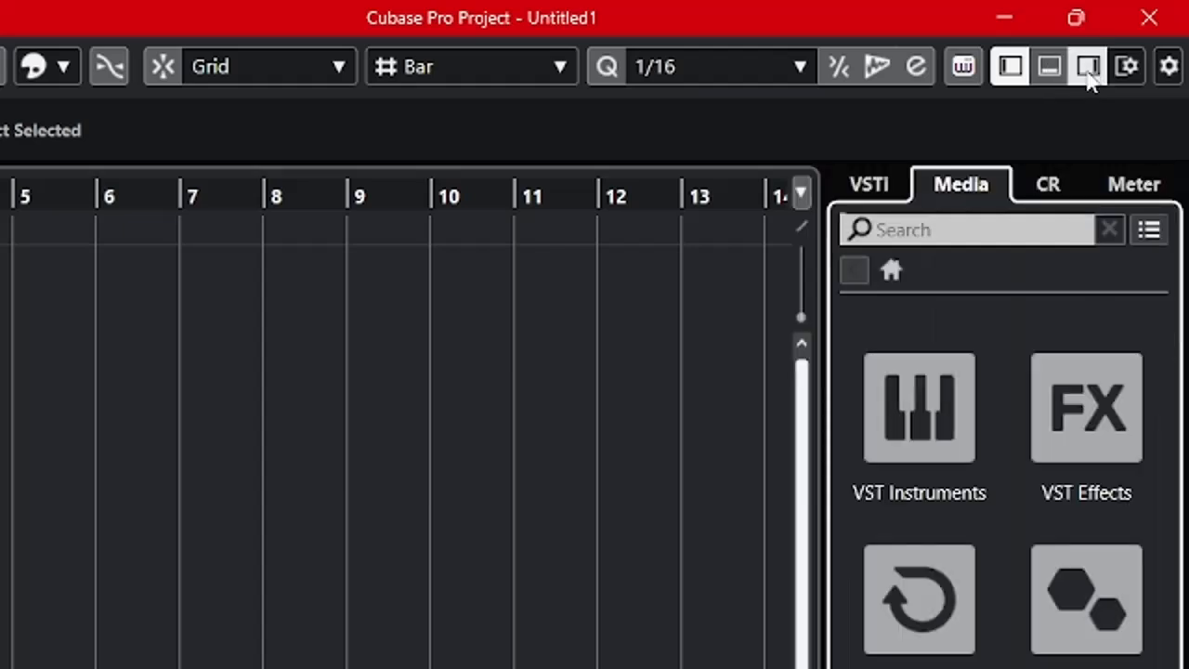
{"action": "left_click", "coordinate": [1089, 67]}
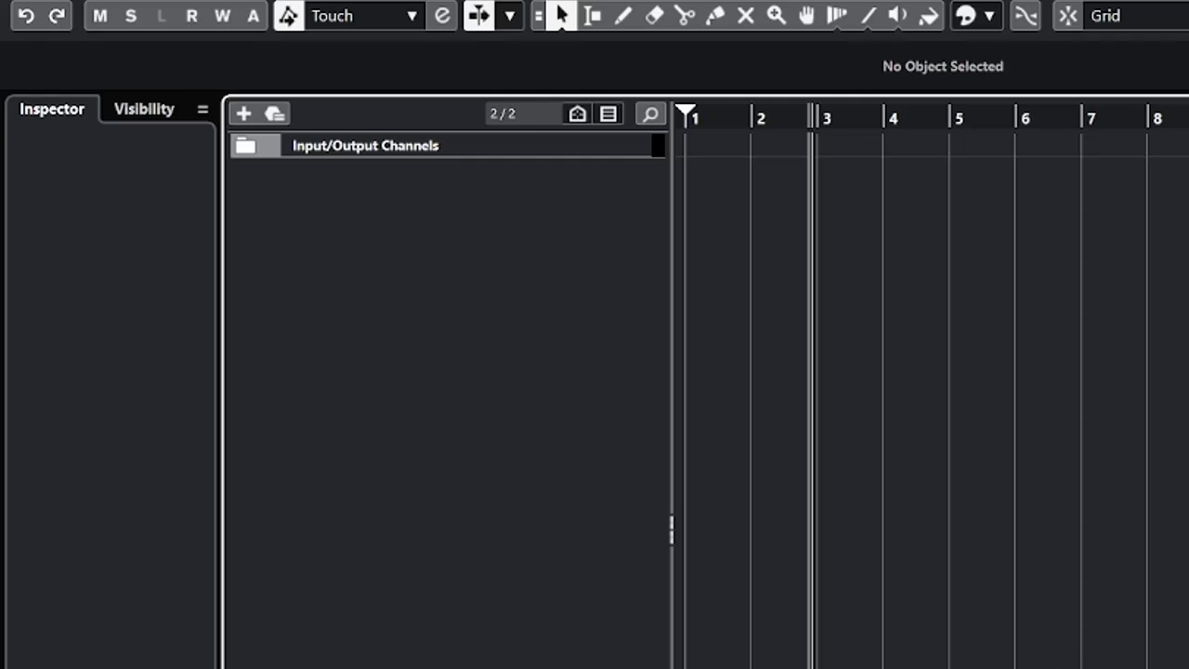
Save the project under the name V10 in the VOCALS 10 folder on the Desktop.
{"action": "key", "text": "ctrl+shift+s"}
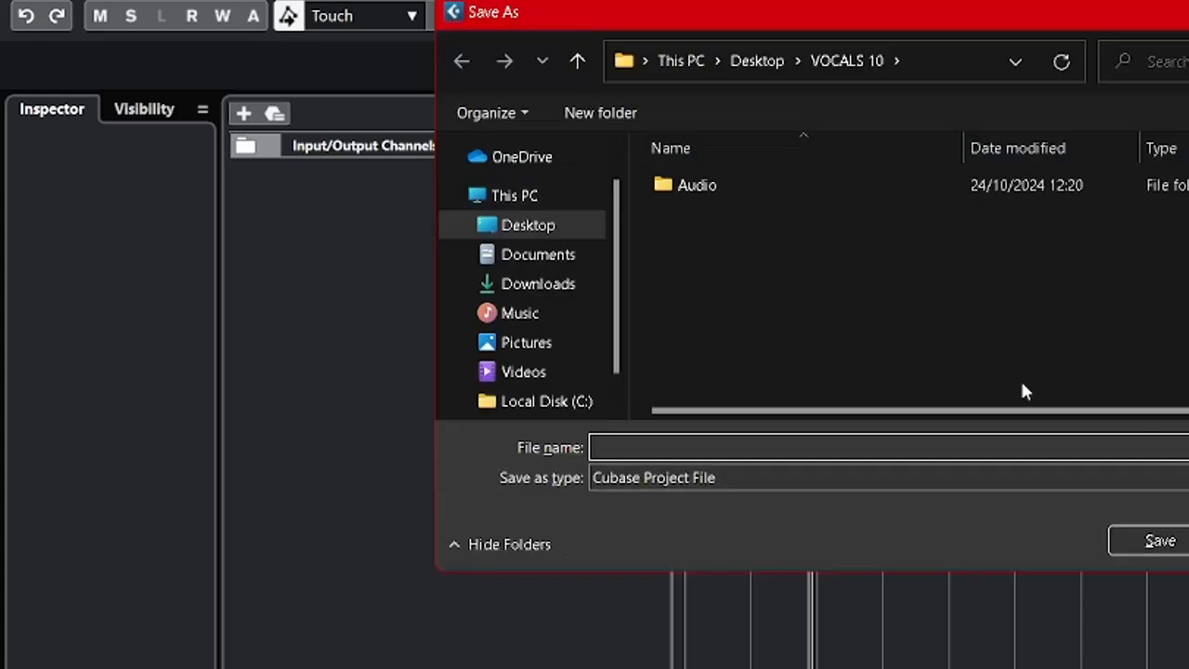
{"action": "type", "text": "V"}
{"action": "key", "text": "F1"}
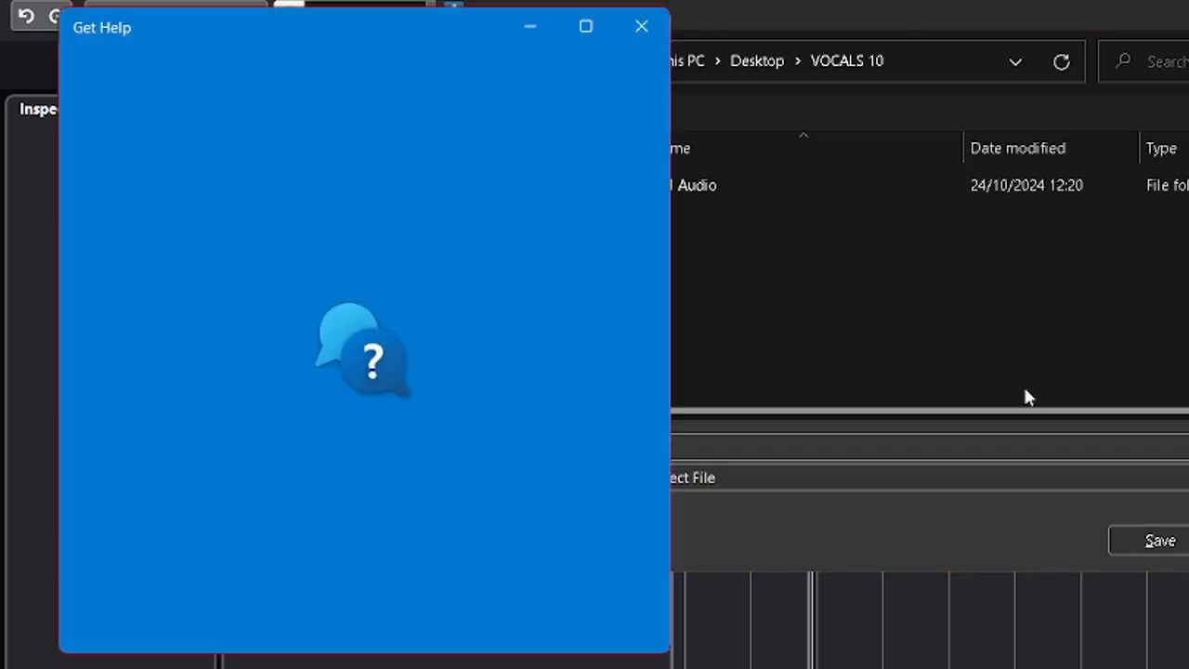
{"action": "left_click", "coordinate": [1022, 383]}
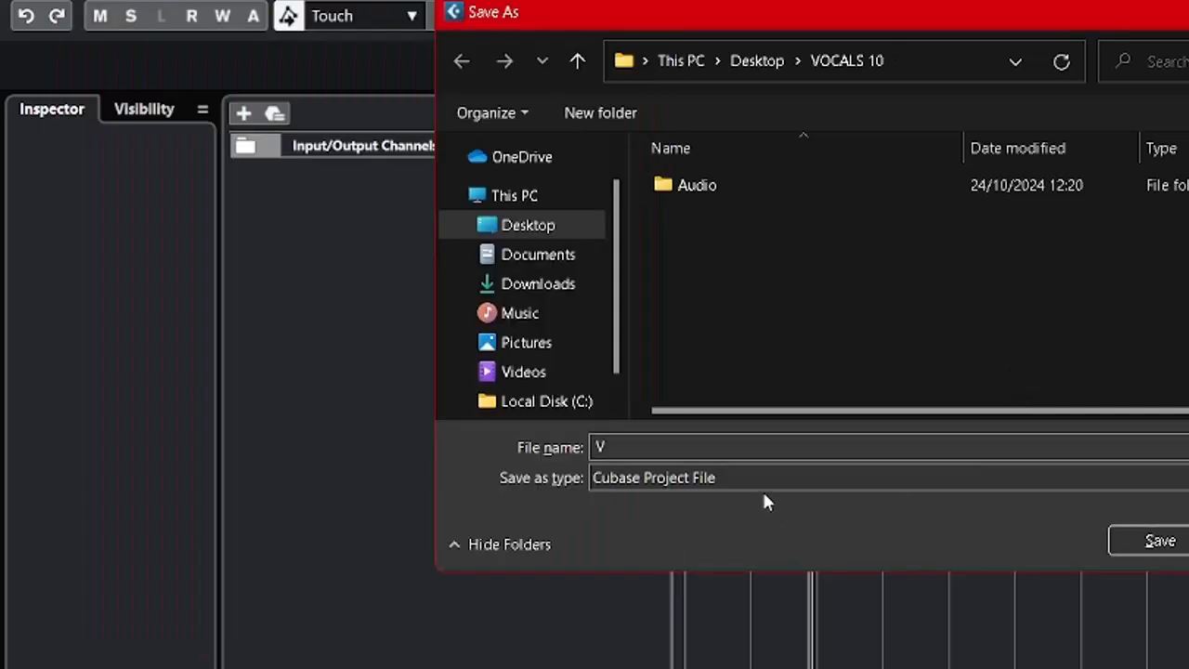
{"action": "left_click", "coordinate": [697, 446]}
{"action": "left_click", "coordinate": [698, 446]}
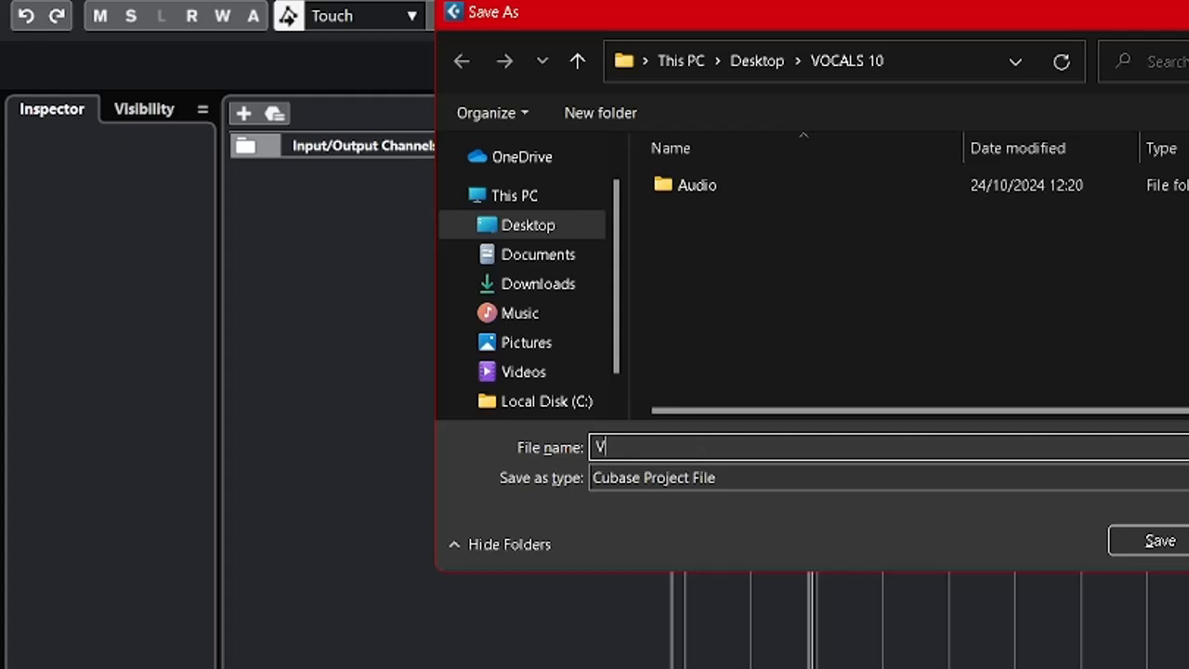
{"action": "type", "text": "10"}
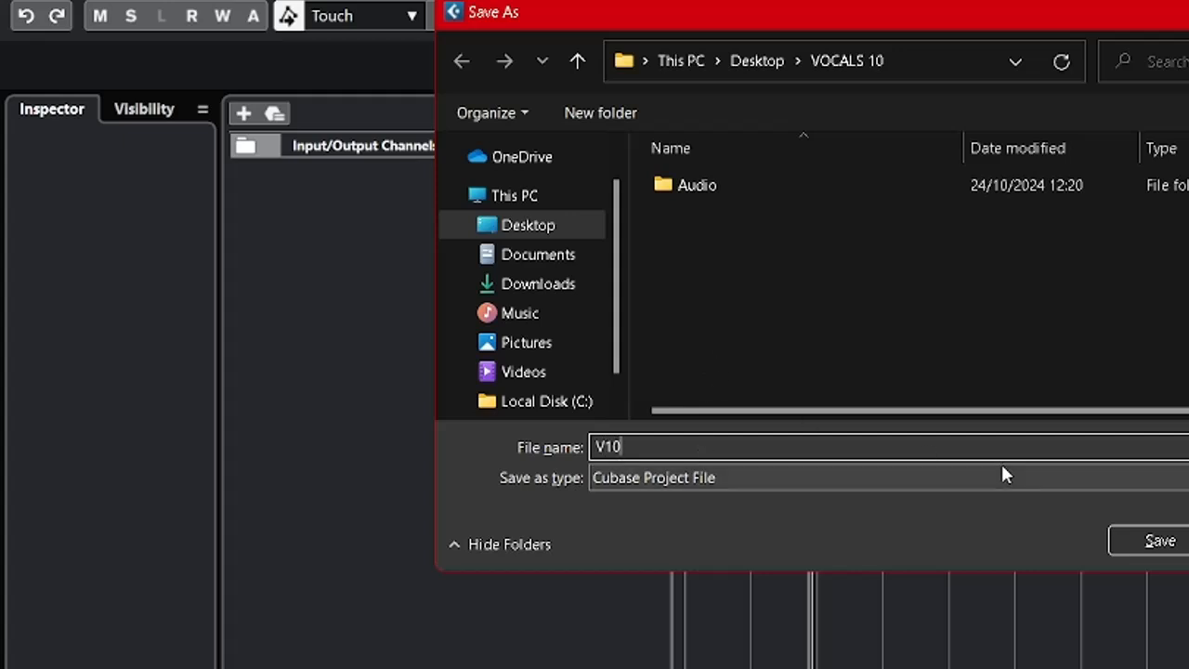
{"action": "key", "text": "Return"}
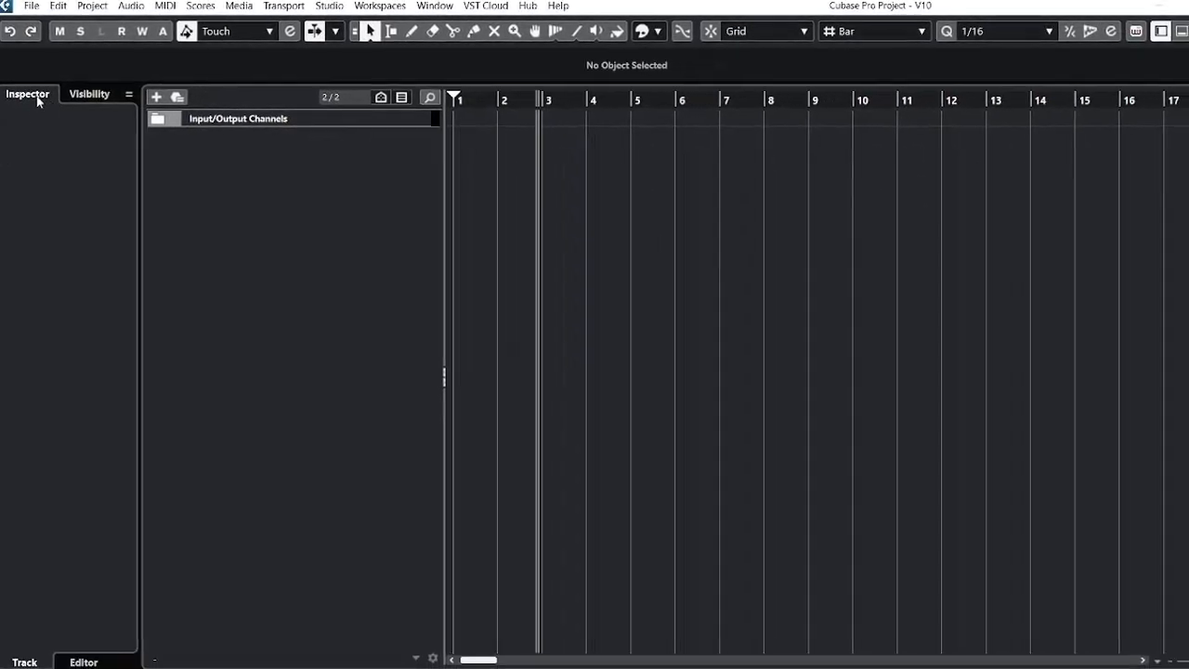
{"action": "right_click", "coordinate": [315, 291]}
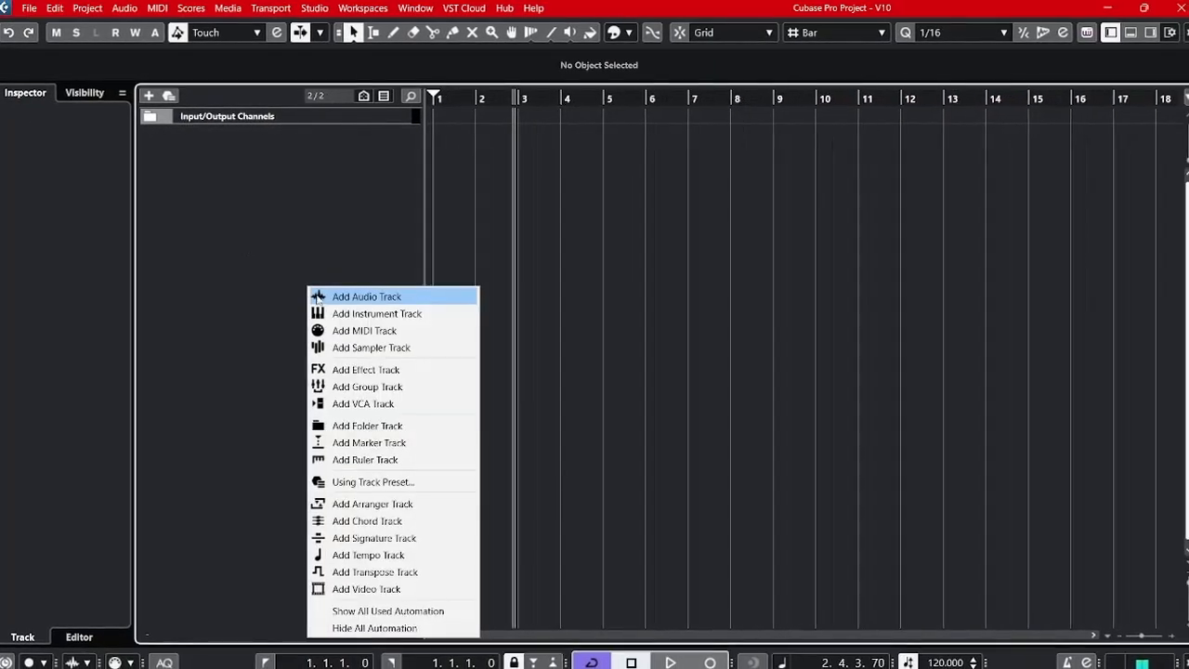
{"action": "left_click", "coordinate": [354, 215]}
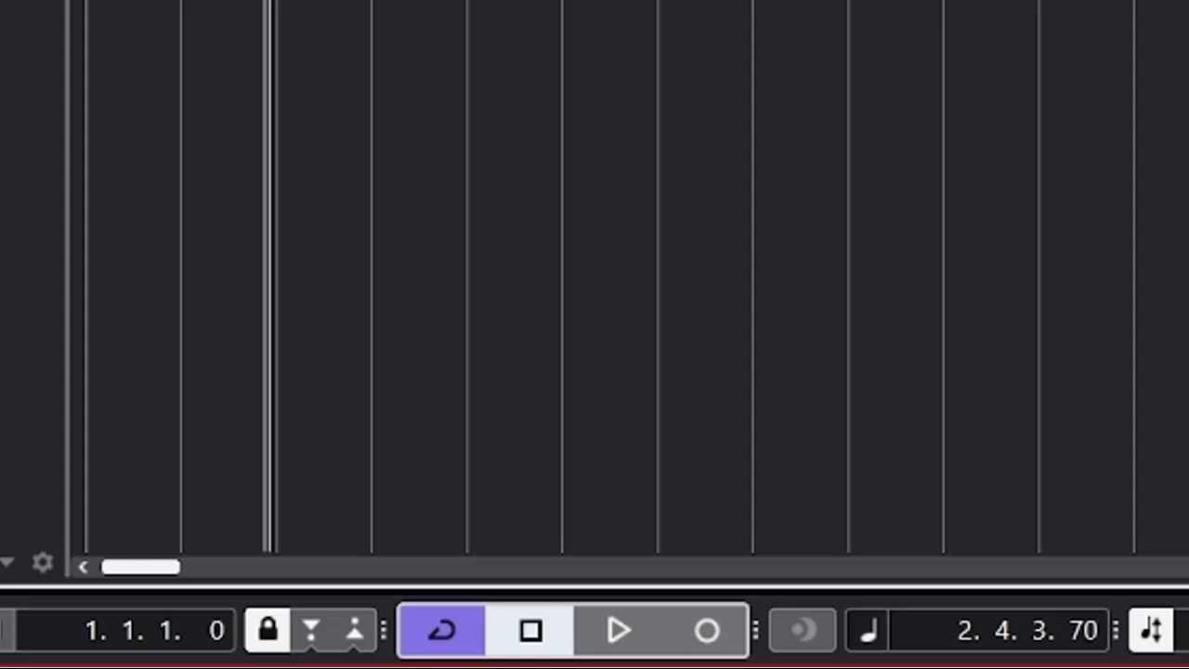
Zoom in on the timeline and place the project cursor near the start of bar 2.
{"action": "left_click_drag", "start_coordinate": [269, 2], "coordinate": [88, 5]}
{"action": "left_click", "coordinate": [558, 2]}
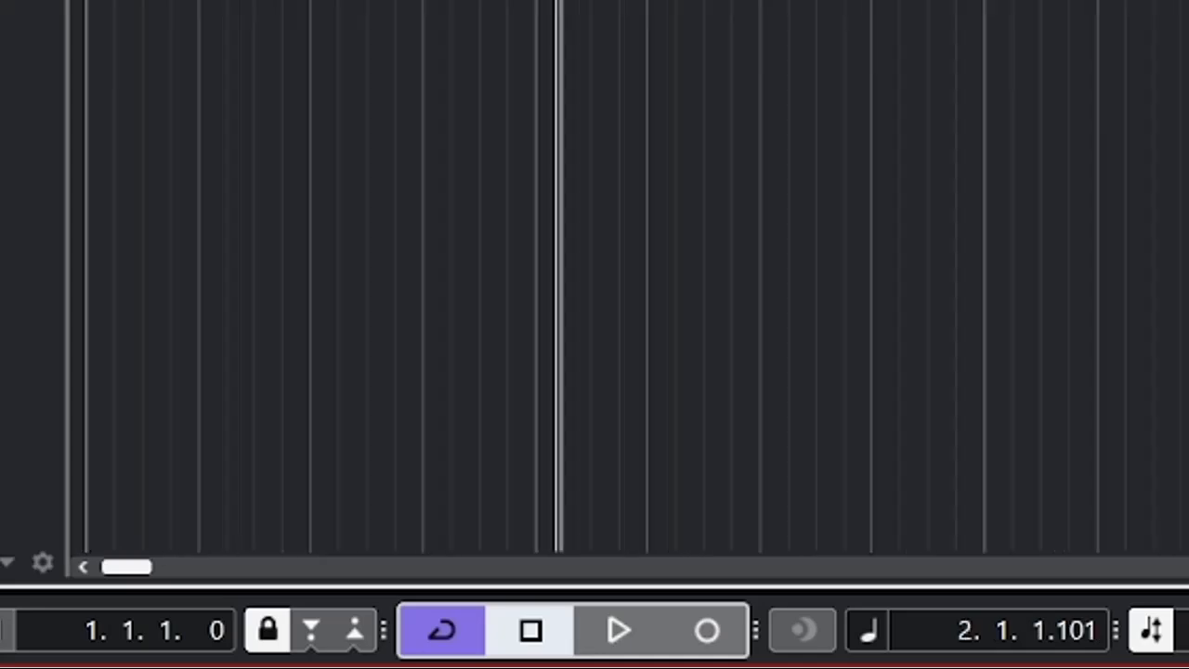
{"action": "left_click", "coordinate": [536, 2]}
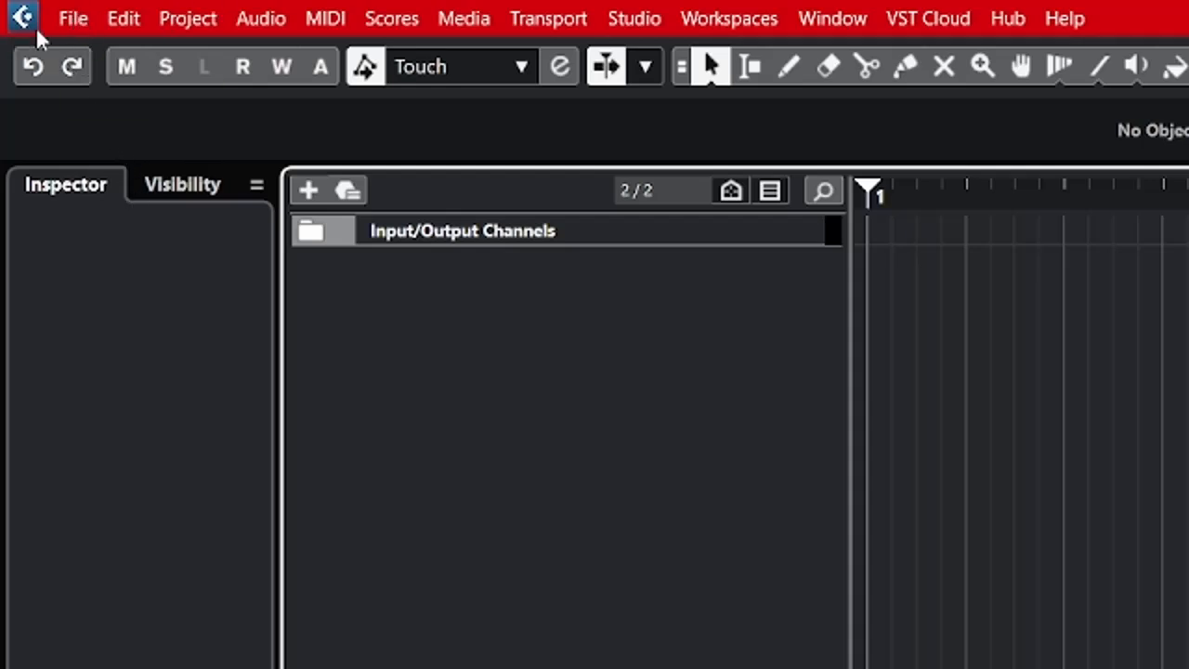
Start an audio file import and browse to the Desktop.
{"action": "left_click", "coordinate": [73, 20]}
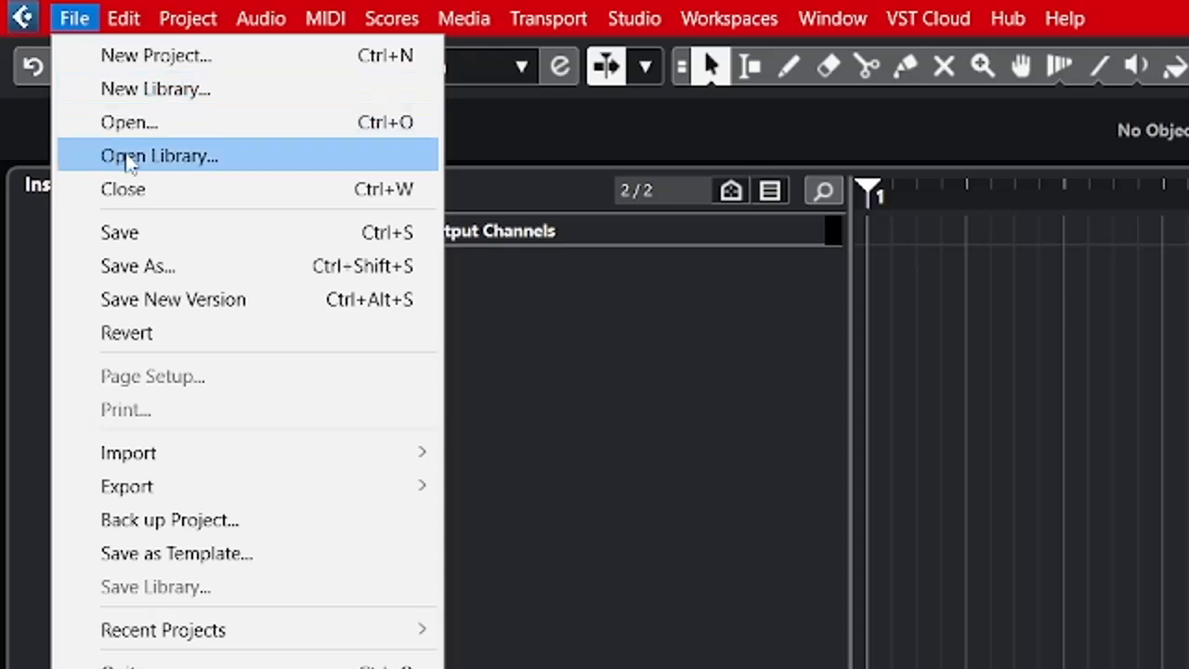
{"action": "mouse_move", "coordinate": [242, 460]}
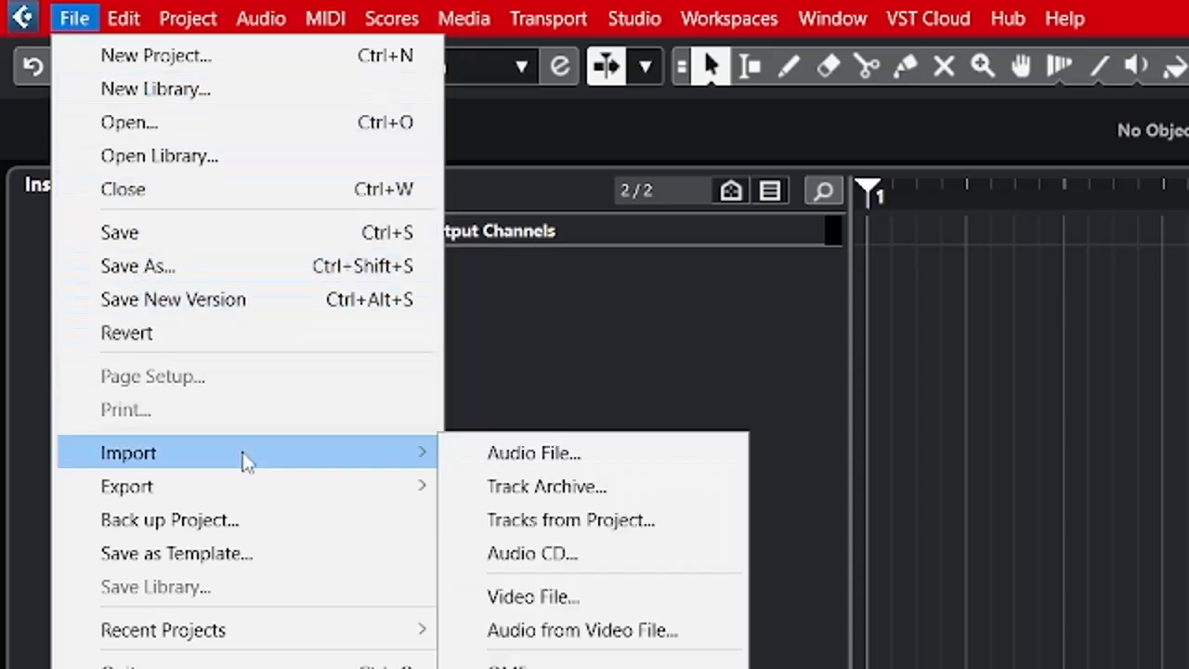
{"action": "left_click", "coordinate": [546, 463]}
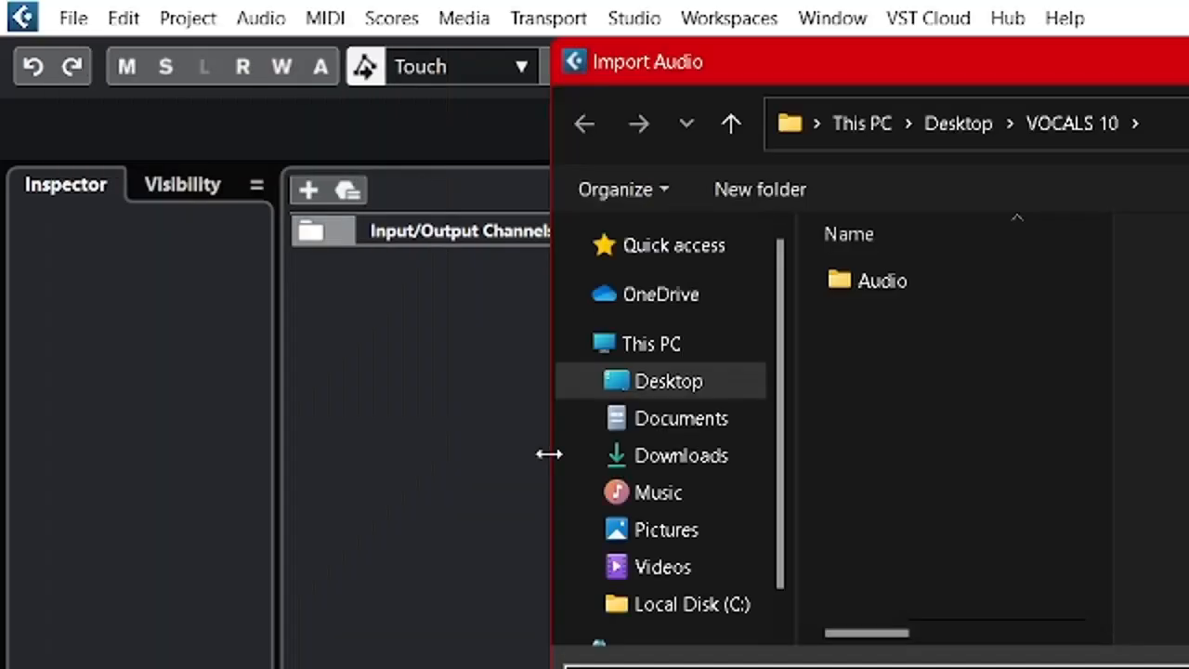
{"action": "left_click", "coordinate": [708, 391]}
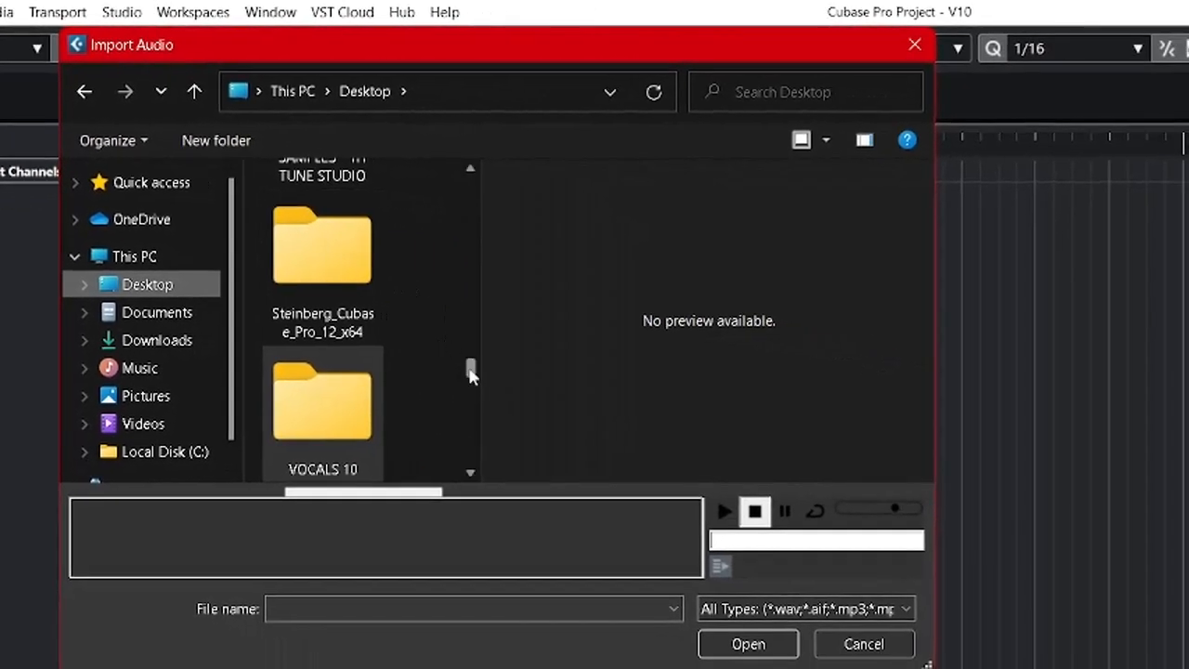
Open the RAW VOX folder and select both audio files, pad intrument and unprocessed, for import.
{"action": "left_click_drag", "start_coordinate": [477, 370], "coordinate": [463, 203]}
{"action": "left_click_drag", "start_coordinate": [470, 189], "coordinate": [484, 355]}
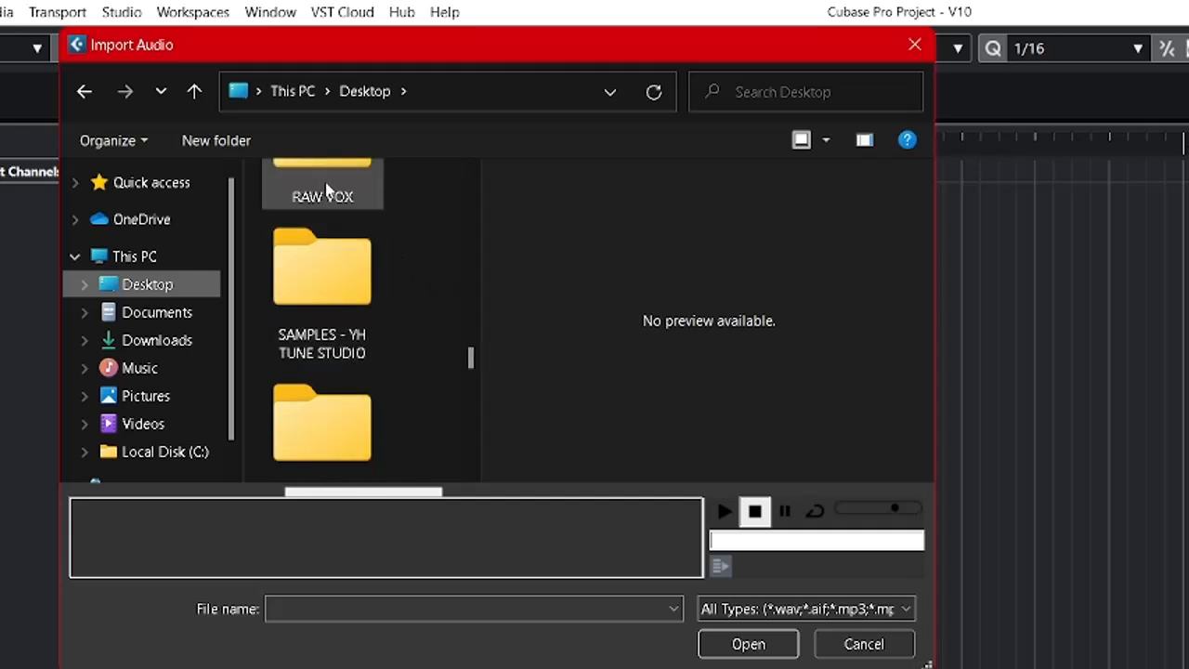
{"action": "scroll", "coordinate": [469, 368], "scroll_direction": "up", "scroll_amount": 1}
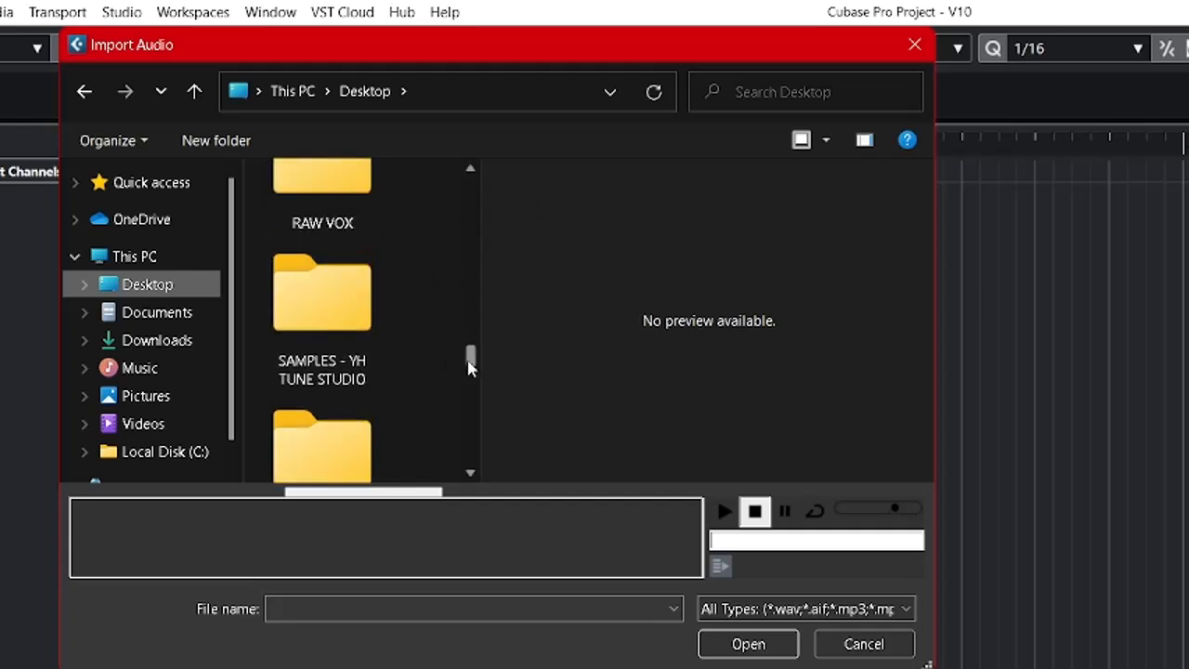
{"action": "left_click_drag", "start_coordinate": [470, 368], "coordinate": [467, 363]}
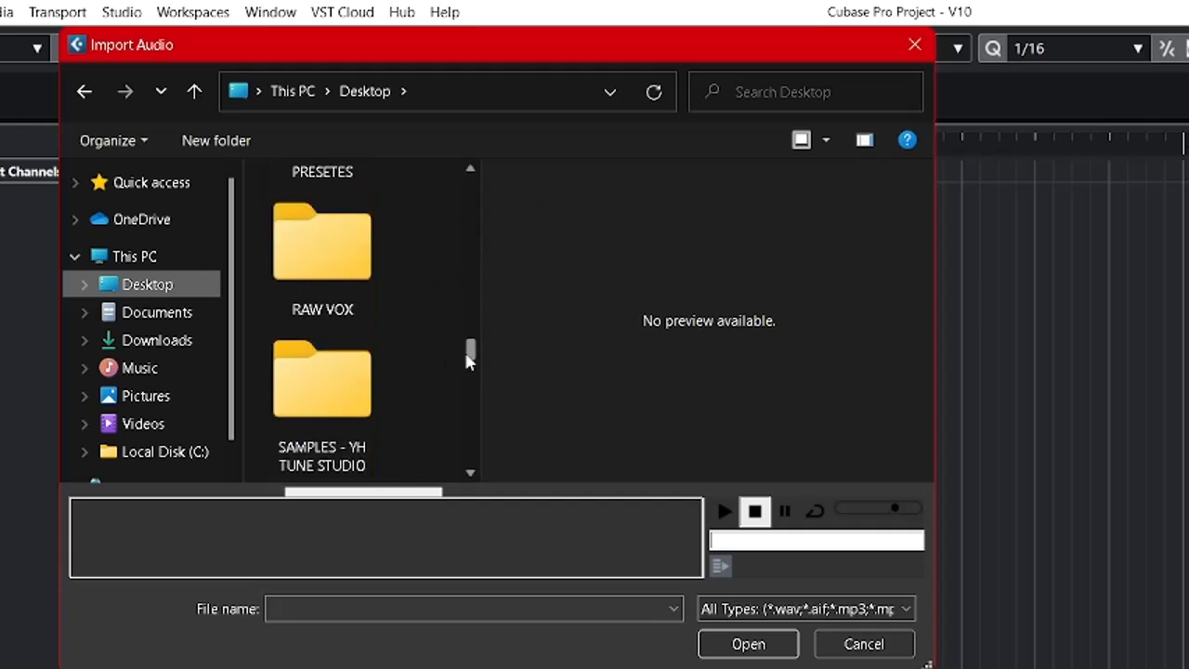
{"action": "left_click", "coordinate": [328, 282]}
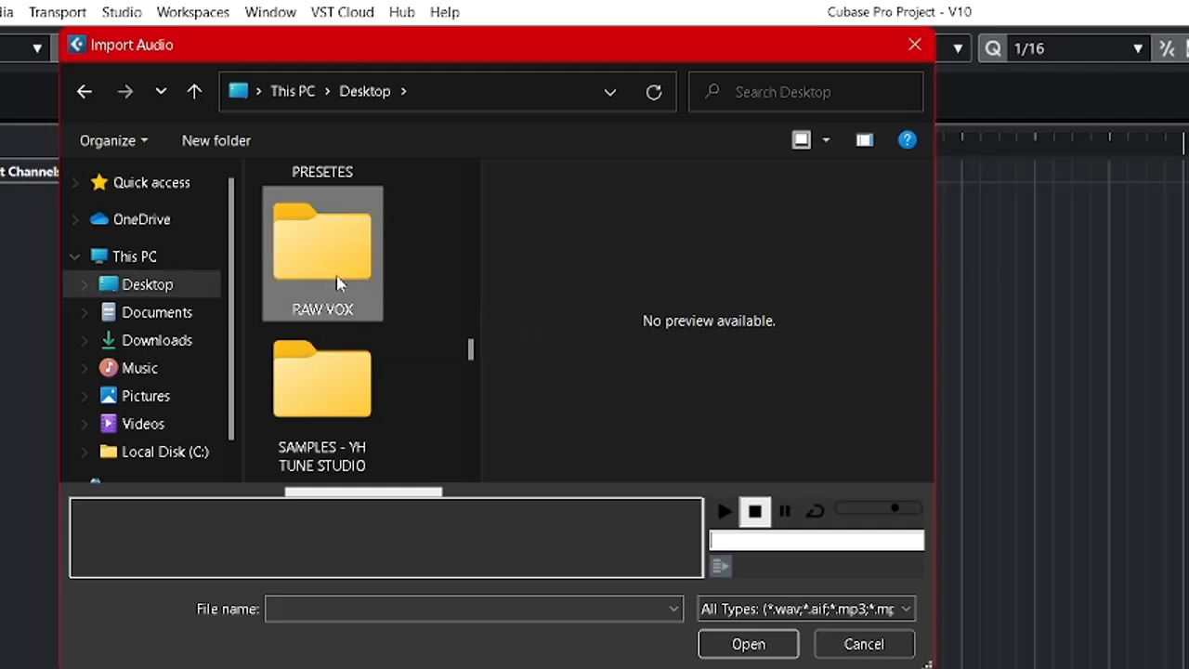
{"action": "double_click", "coordinate": [338, 283]}
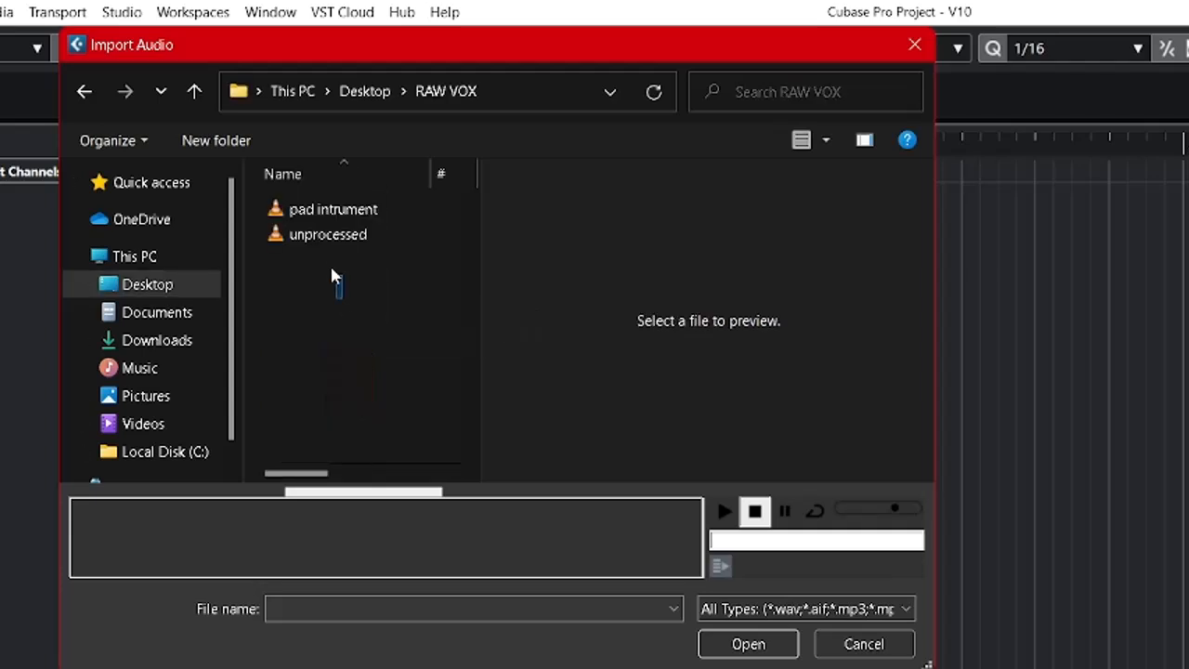
{"action": "left_click_drag", "start_coordinate": [334, 279], "coordinate": [343, 213]}
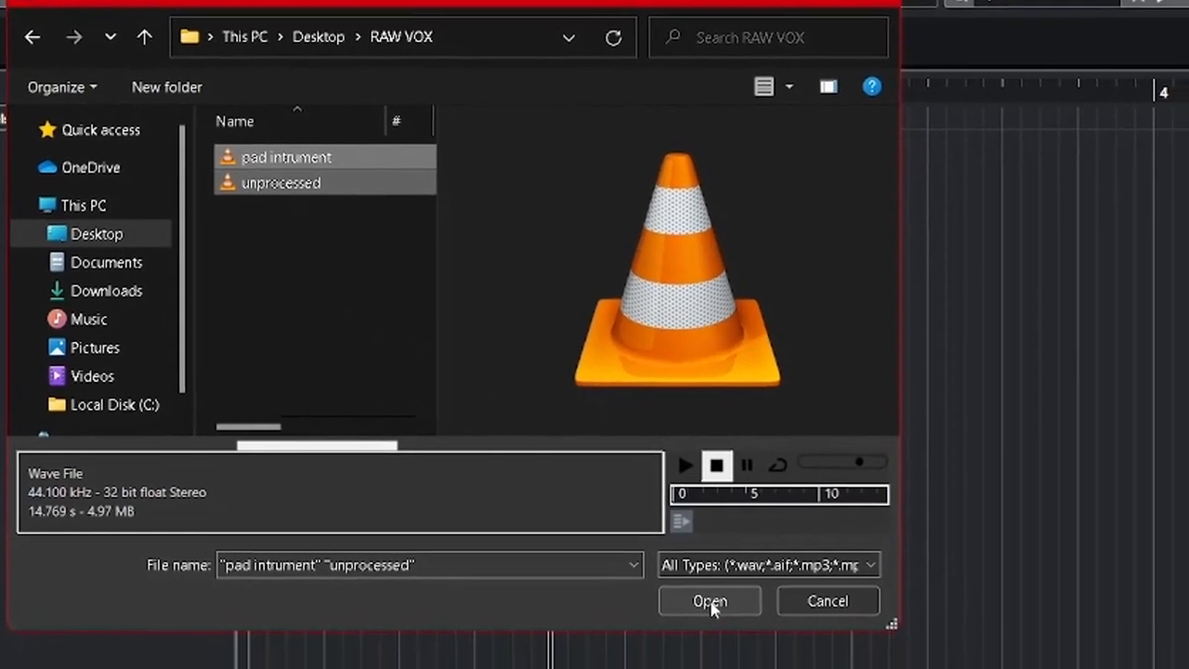
Import both files onto different tracks, copying them to the project folder and converting to project settings if needed.
{"action": "left_click", "coordinate": [749, 643]}
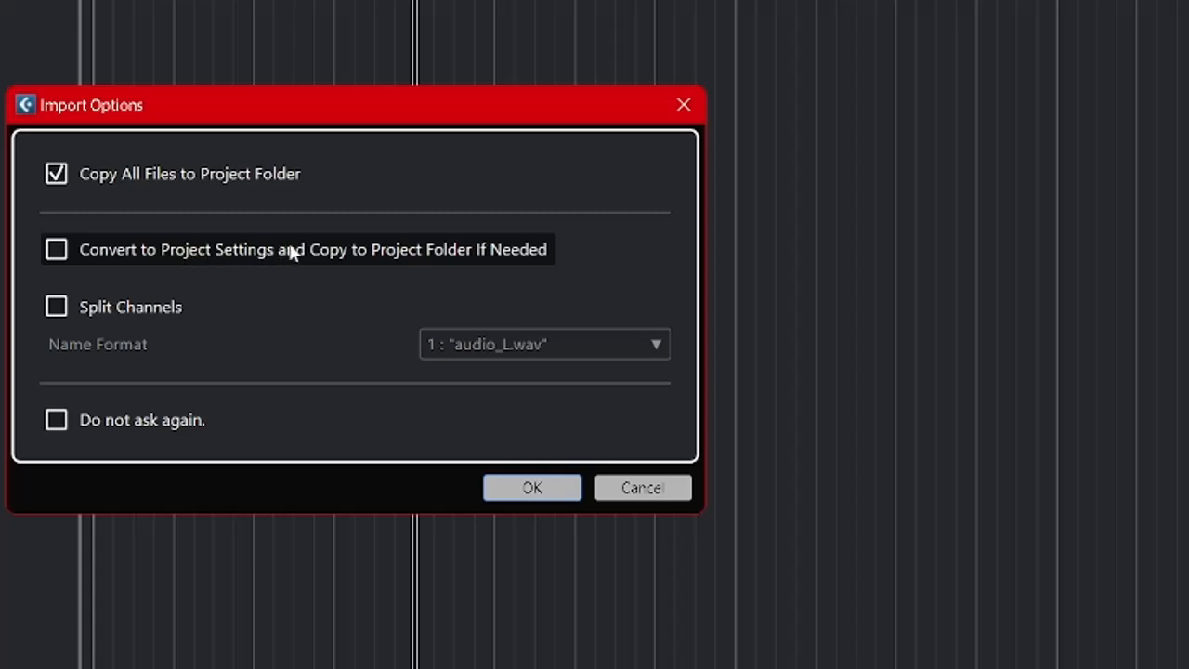
{"action": "left_click", "coordinate": [59, 253]}
{"action": "left_click", "coordinate": [532, 487]}
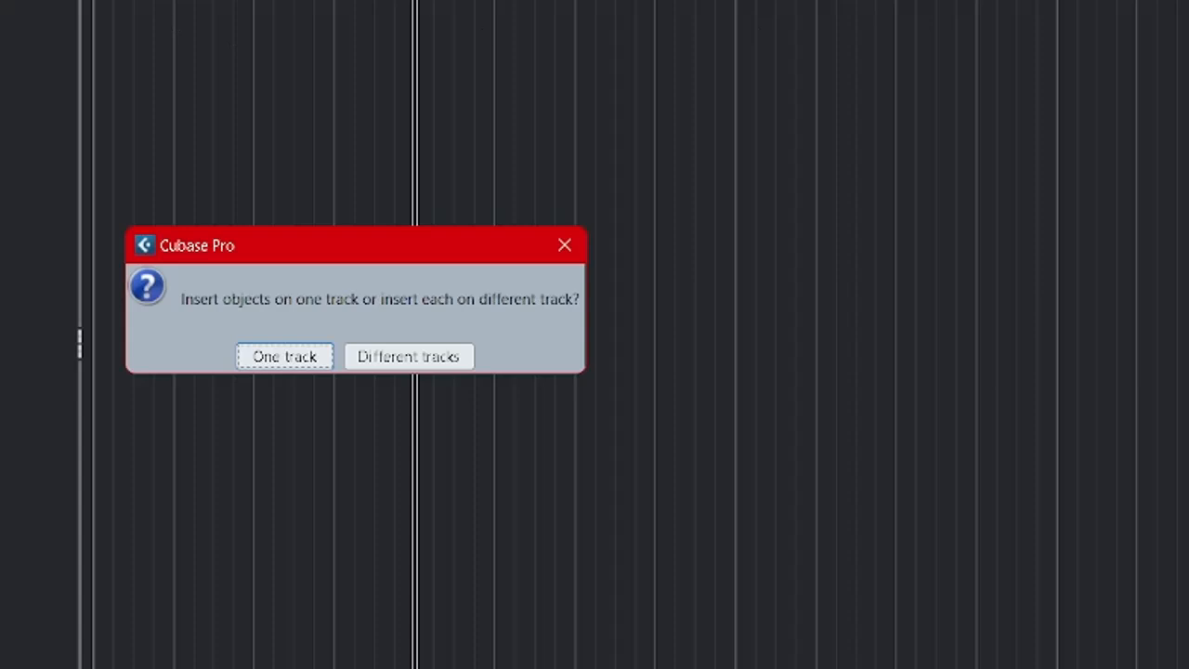
{"action": "left_click", "coordinate": [405, 358]}
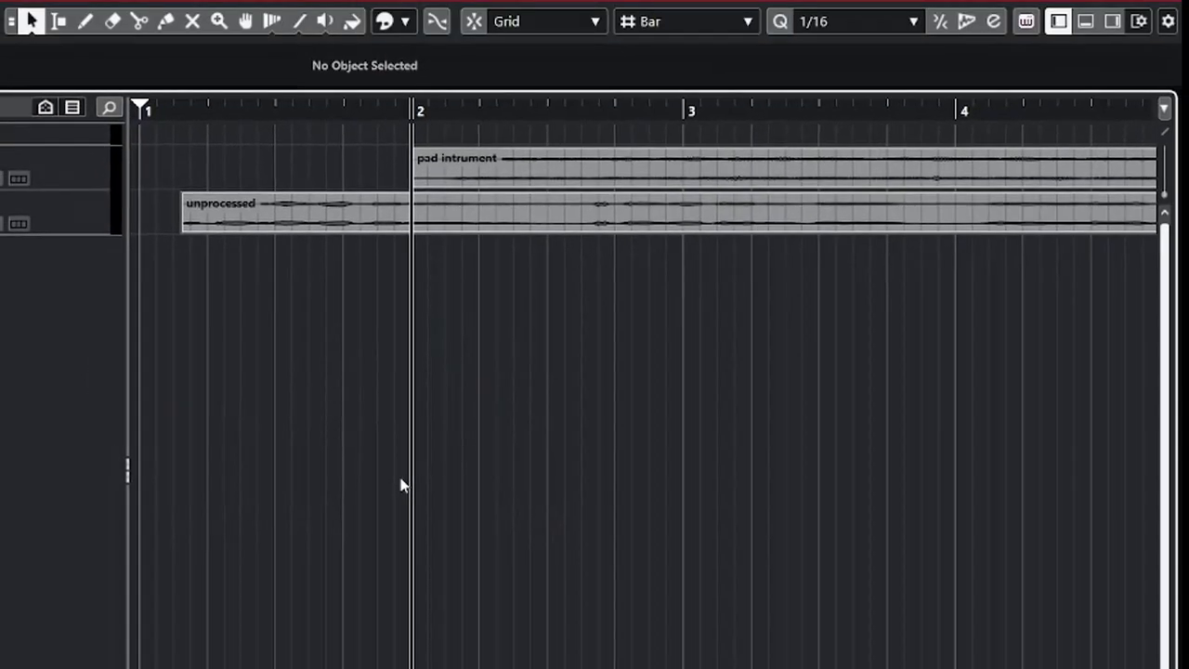
Reorder the tracks so that pad intrument sits below unprocessed.
{"action": "key", "text": "g"}
{"action": "key", "text": "g"}
{"action": "key", "text": "g"}
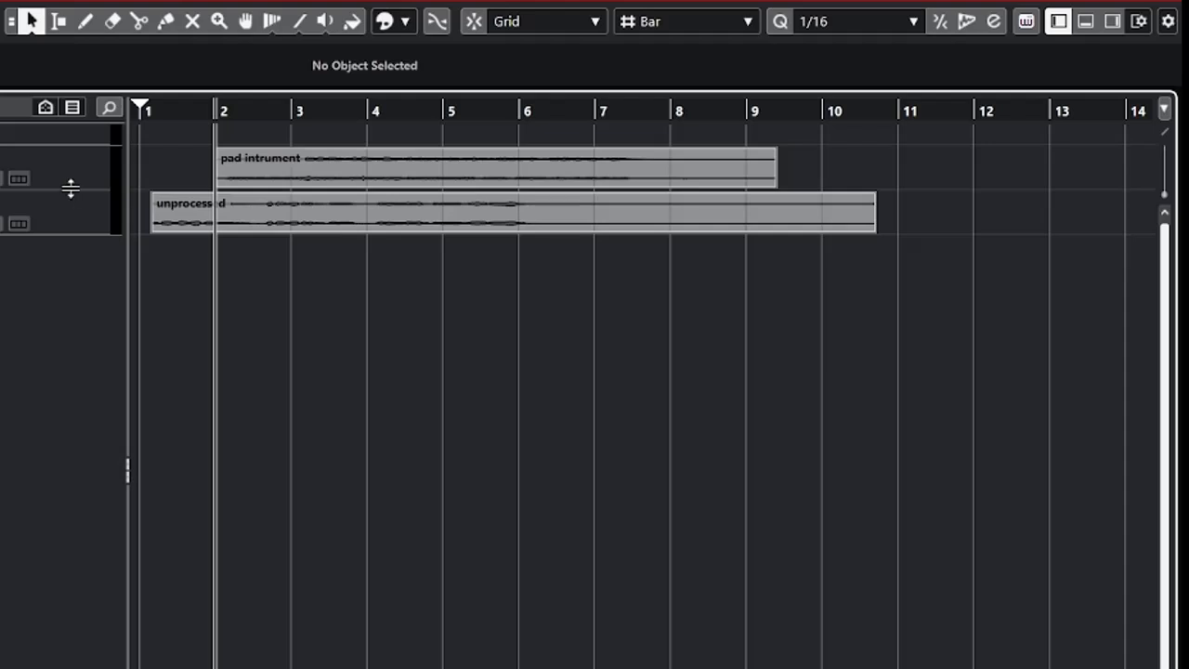
{"action": "left_click_drag", "start_coordinate": [72, 178], "coordinate": [86, 231]}
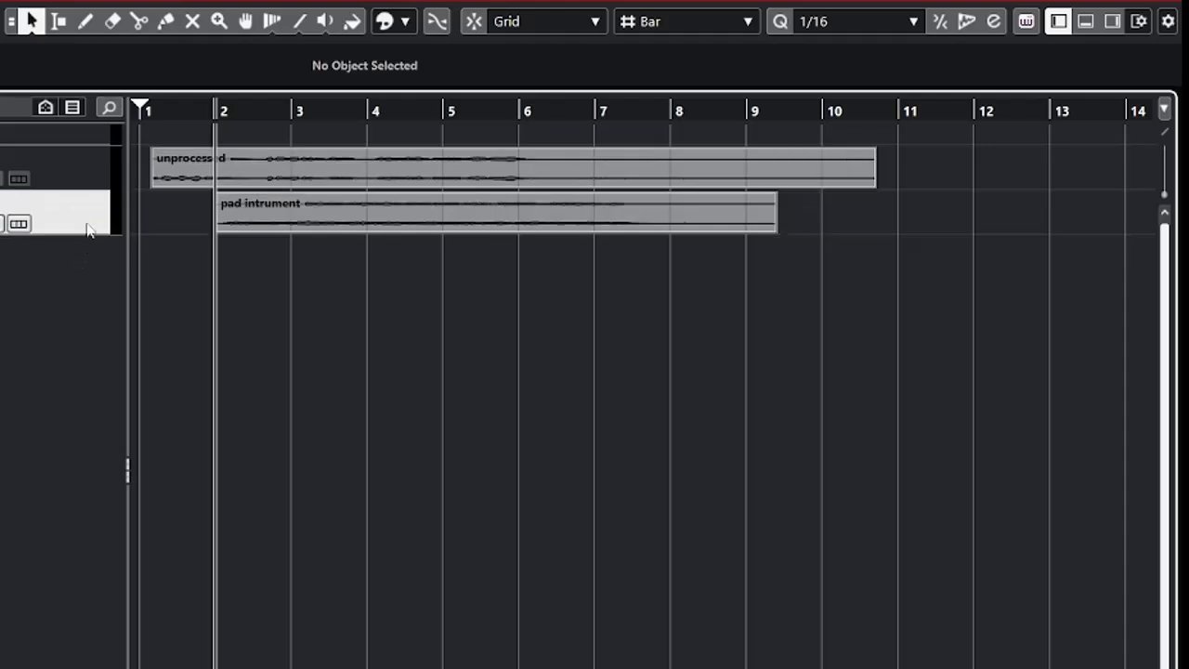
{"action": "left_click", "coordinate": [76, 174]}
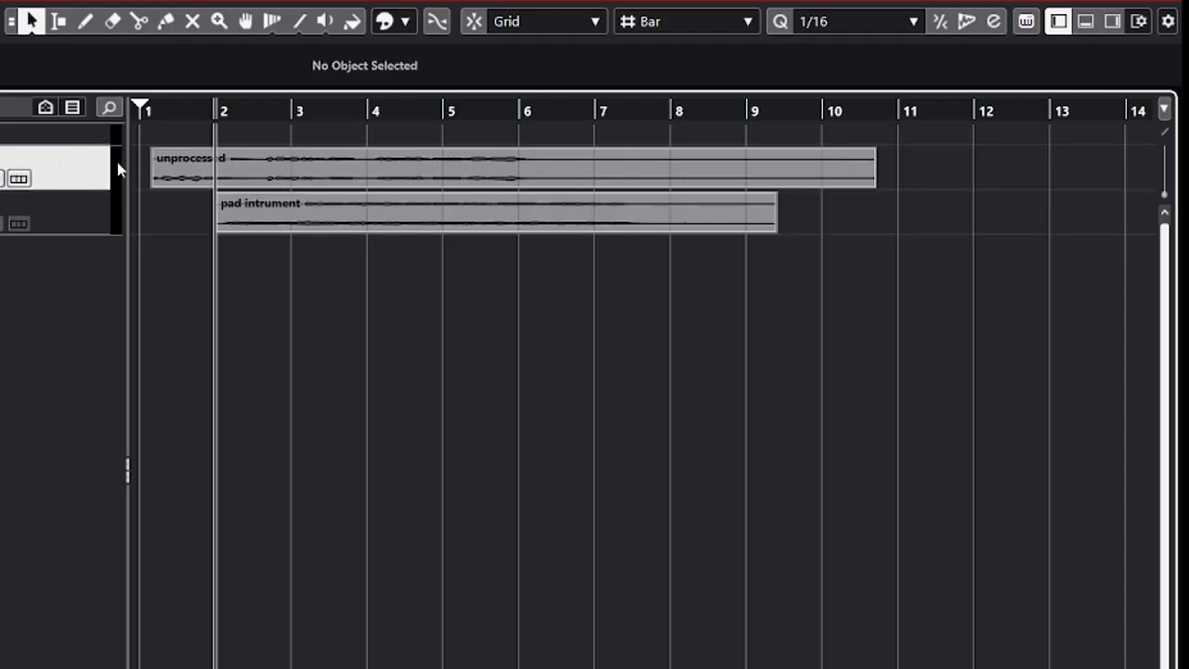
{"action": "left_click", "coordinate": [80, 211]}
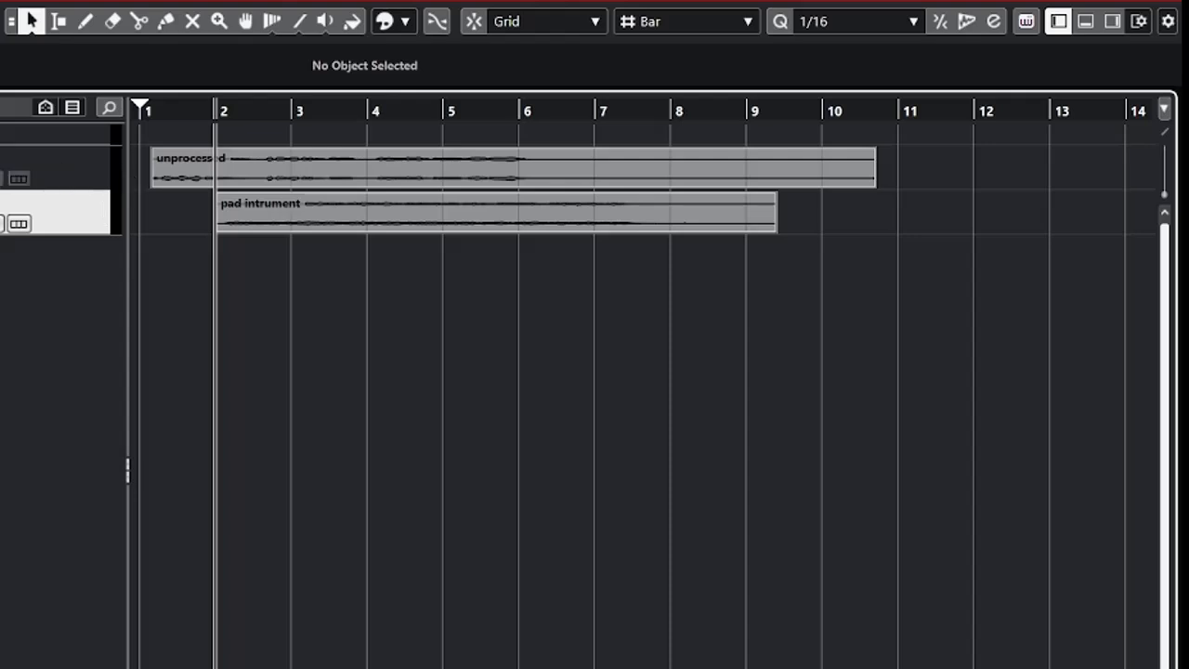
Play the project from bar 1 and move the unprocessed event to bar 2, in line with pad intrument.
{"action": "left_click", "coordinate": [163, 110]}
{"action": "left_click", "coordinate": [239, 174]}
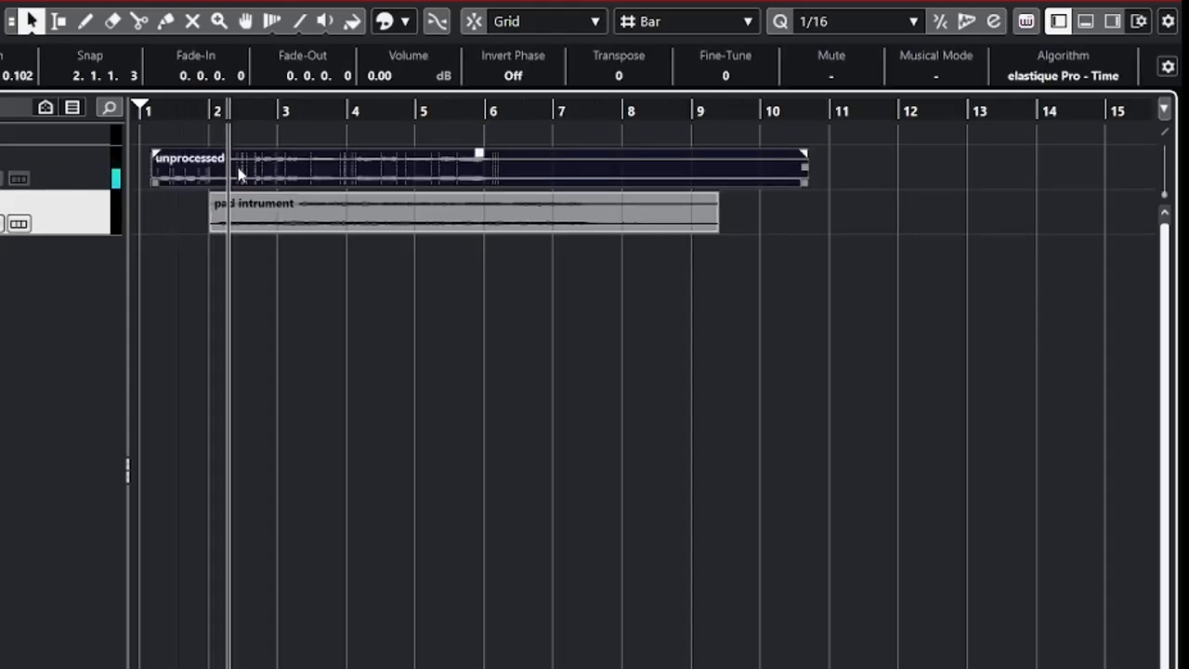
{"action": "left_click_drag", "start_coordinate": [238, 173], "coordinate": [307, 185]}
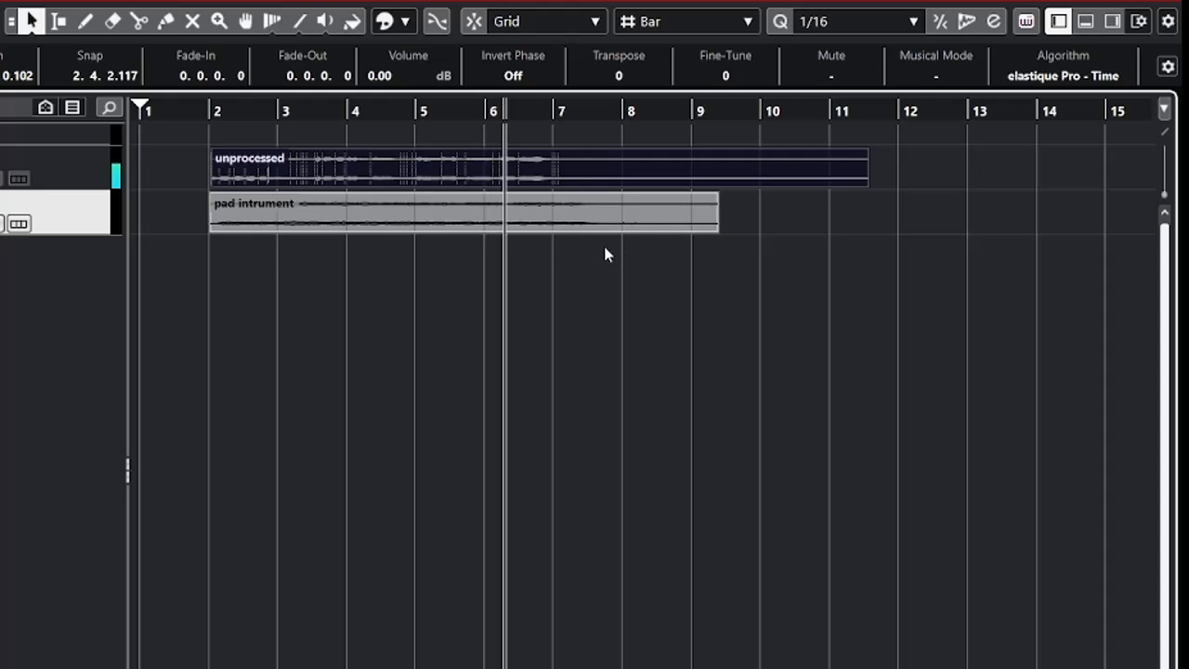
{"action": "key", "text": "space"}
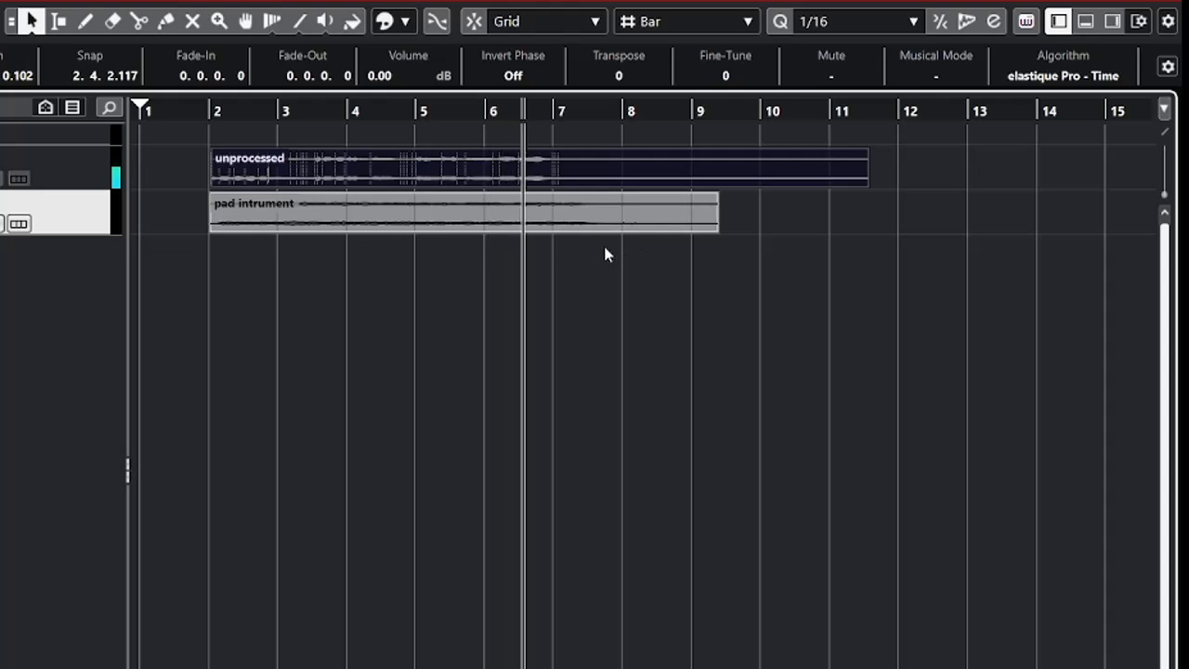
Enlarge the unprocessed track's height and raise its event volume to 4.28 dB.
{"action": "left_click", "coordinate": [111, 182]}
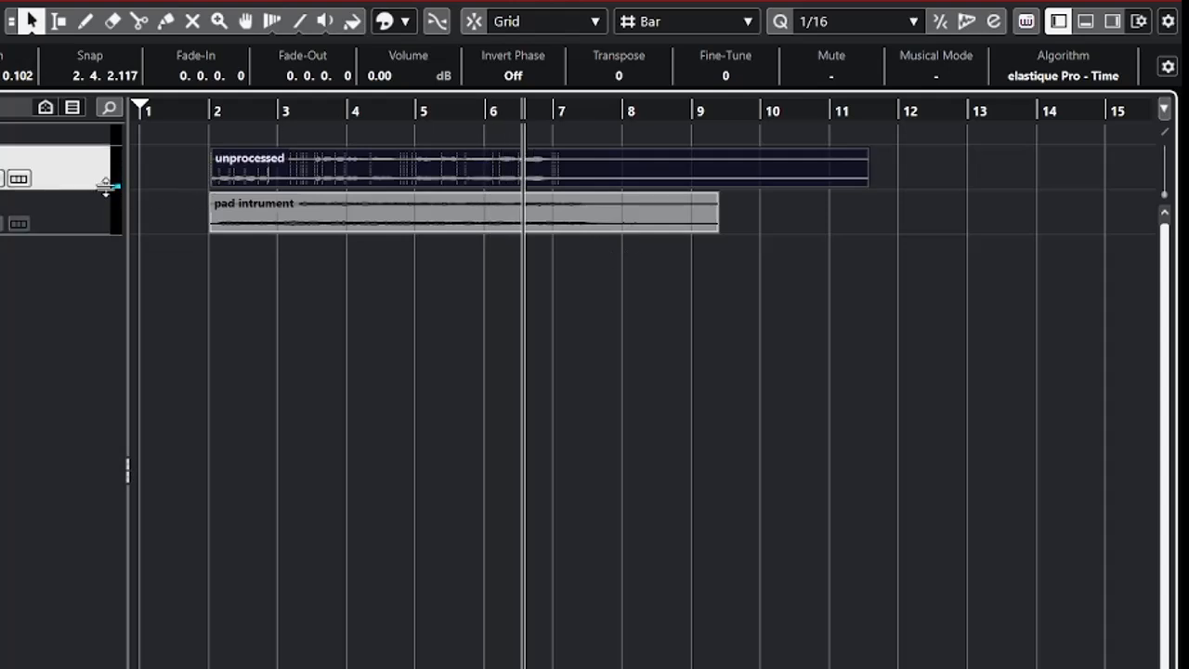
{"action": "left_click_drag", "start_coordinate": [112, 185], "coordinate": [113, 314]}
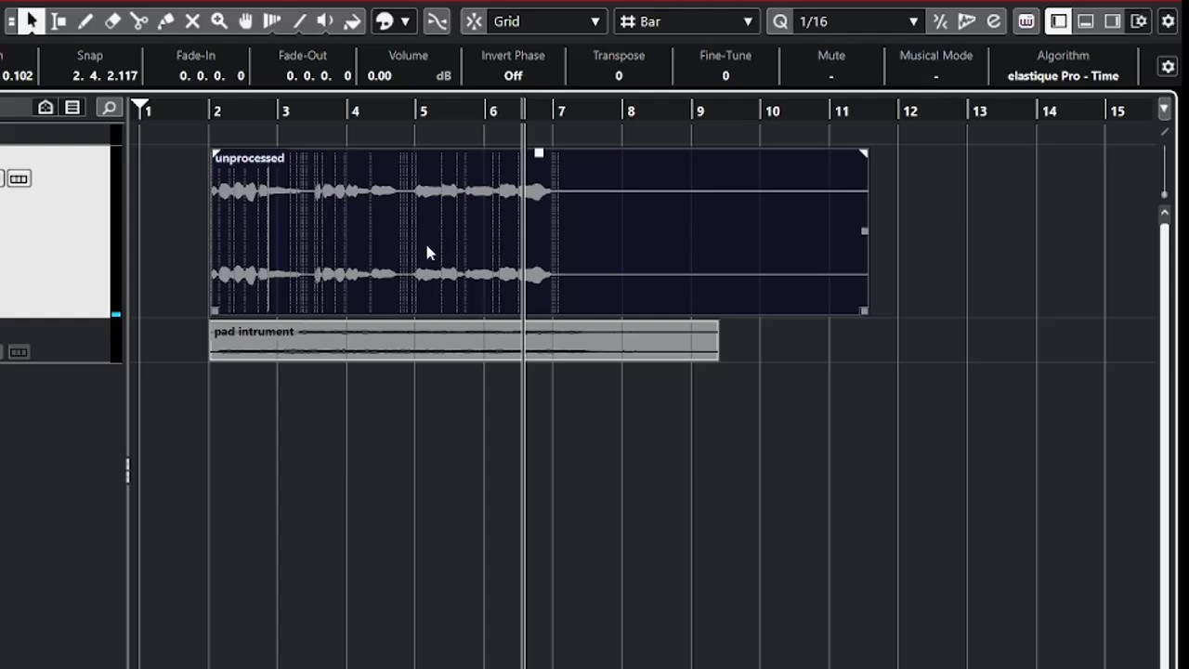
{"action": "left_click_drag", "start_coordinate": [540, 155], "coordinate": [521, 63]}
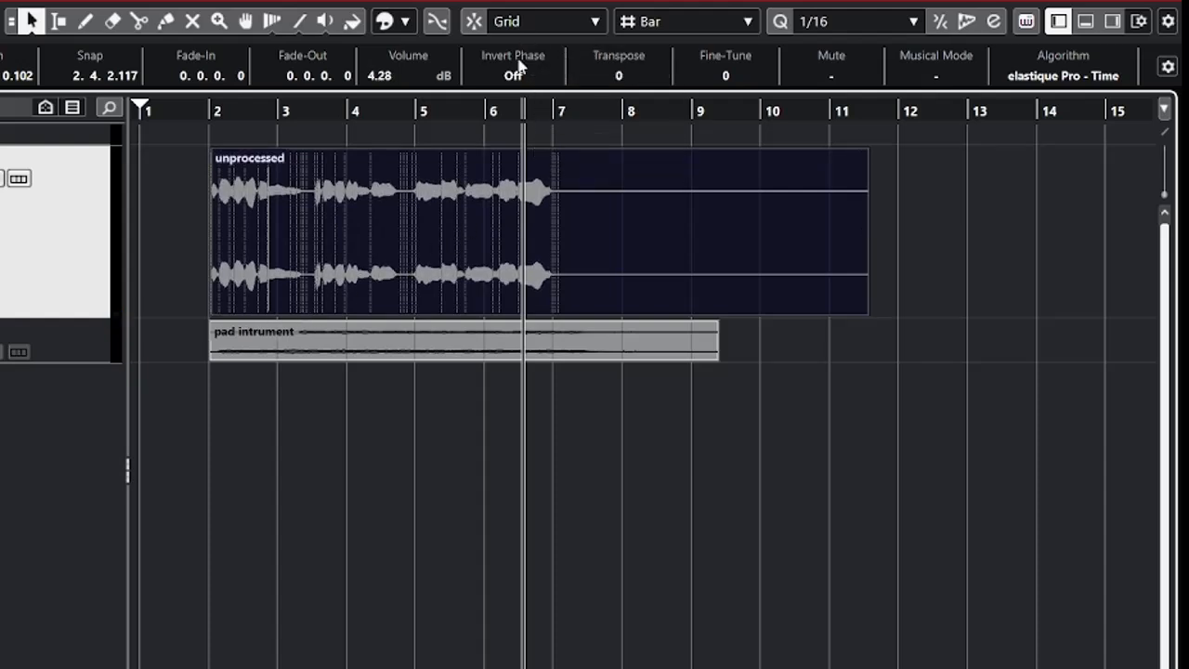
Play the louder vocal from bar 2 and return the project cursor to bar 2.
{"action": "left_click", "coordinate": [215, 110]}
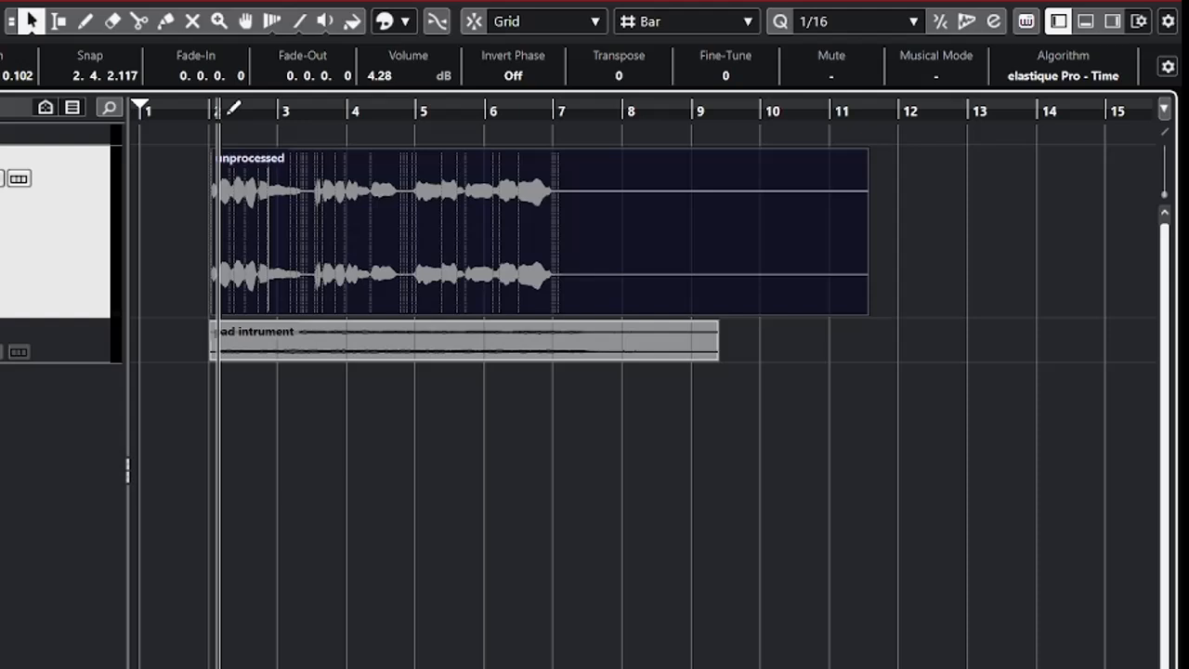
{"action": "key", "text": "space"}
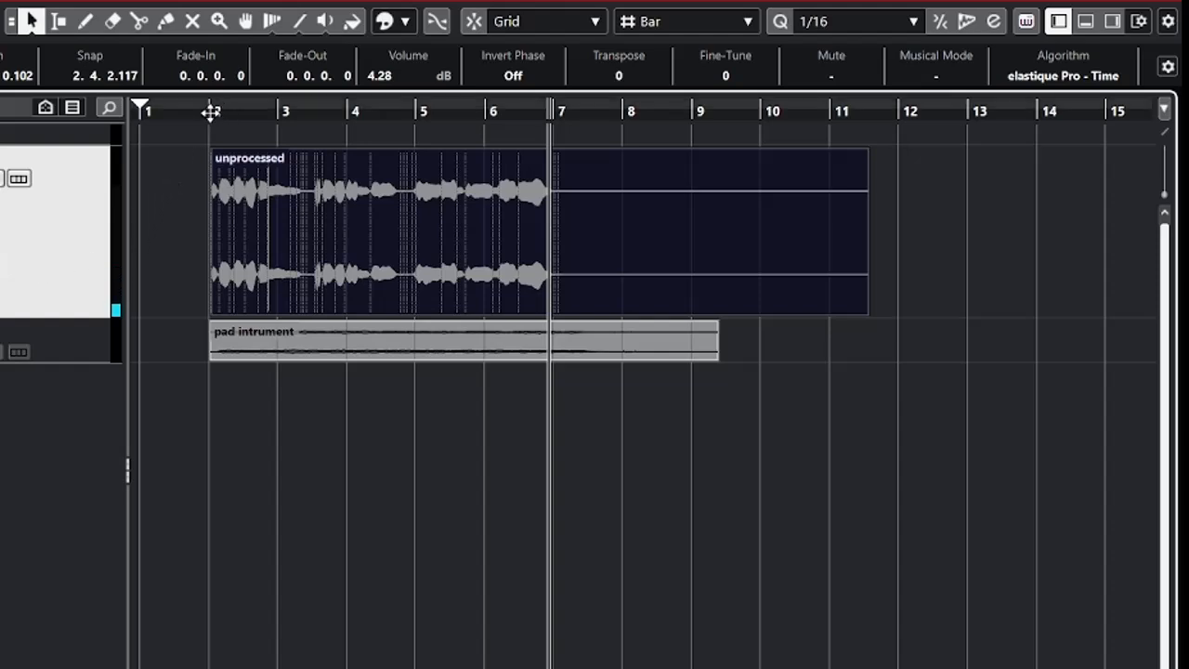
{"action": "left_click_drag", "start_coordinate": [211, 112], "coordinate": [212, 130]}
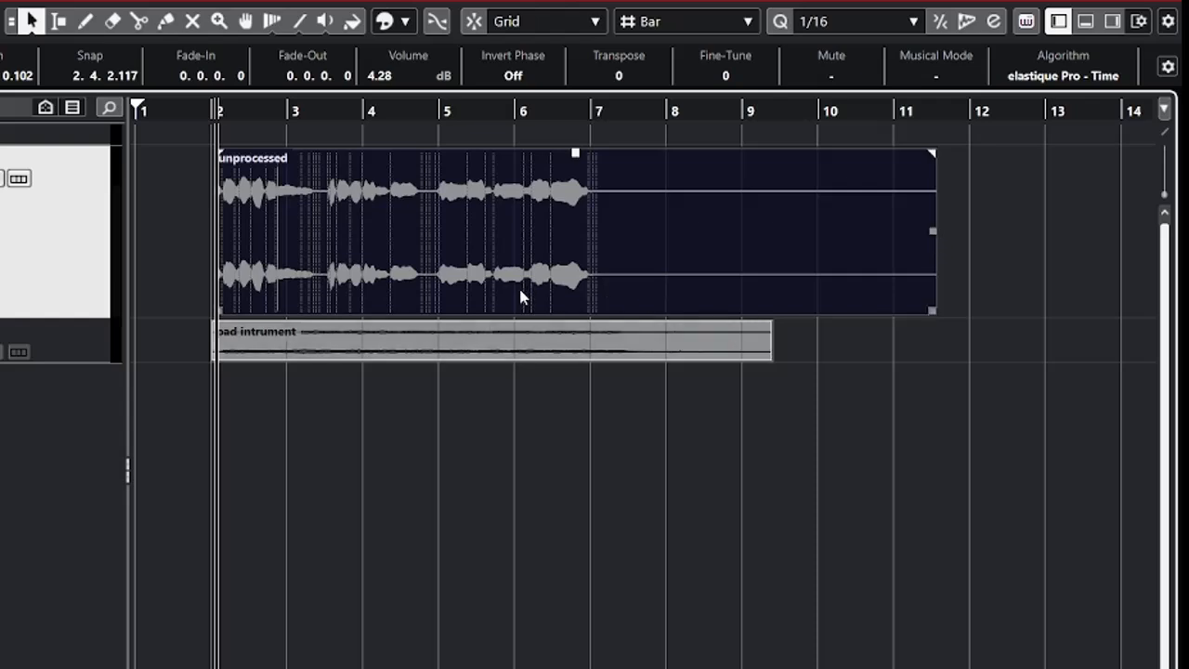
Set the locators to the unprocessed event's range and open the Audio Mixdown export settings.
{"action": "key", "text": "p"}
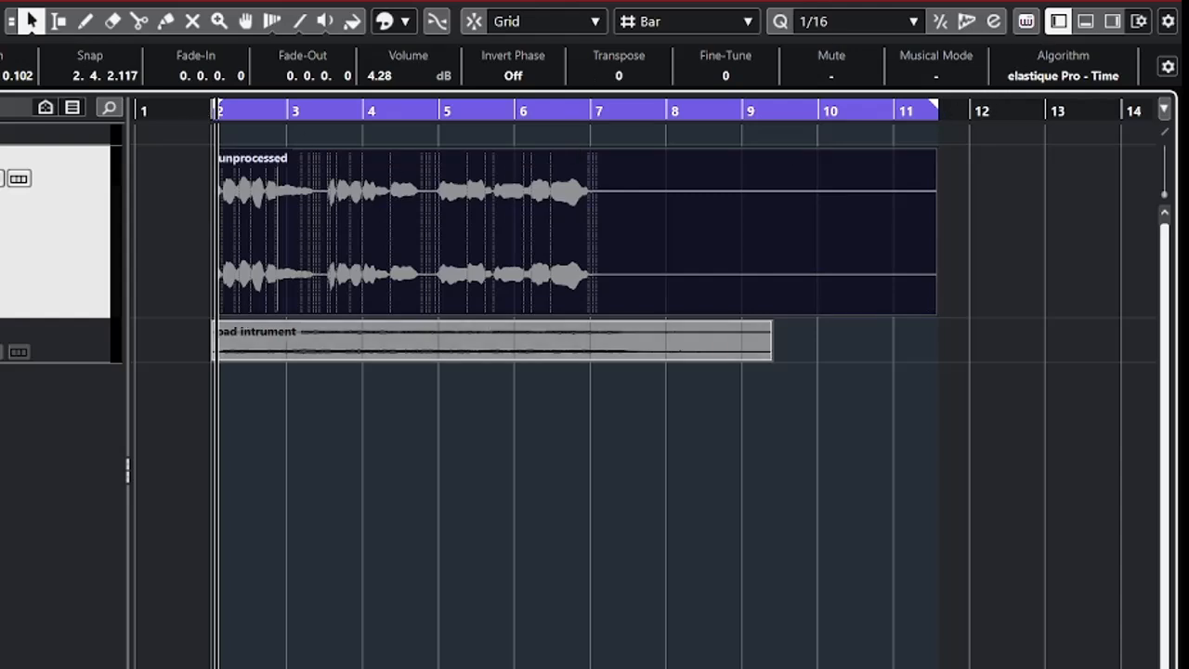
{"action": "mouse_move", "coordinate": [0, 308]}
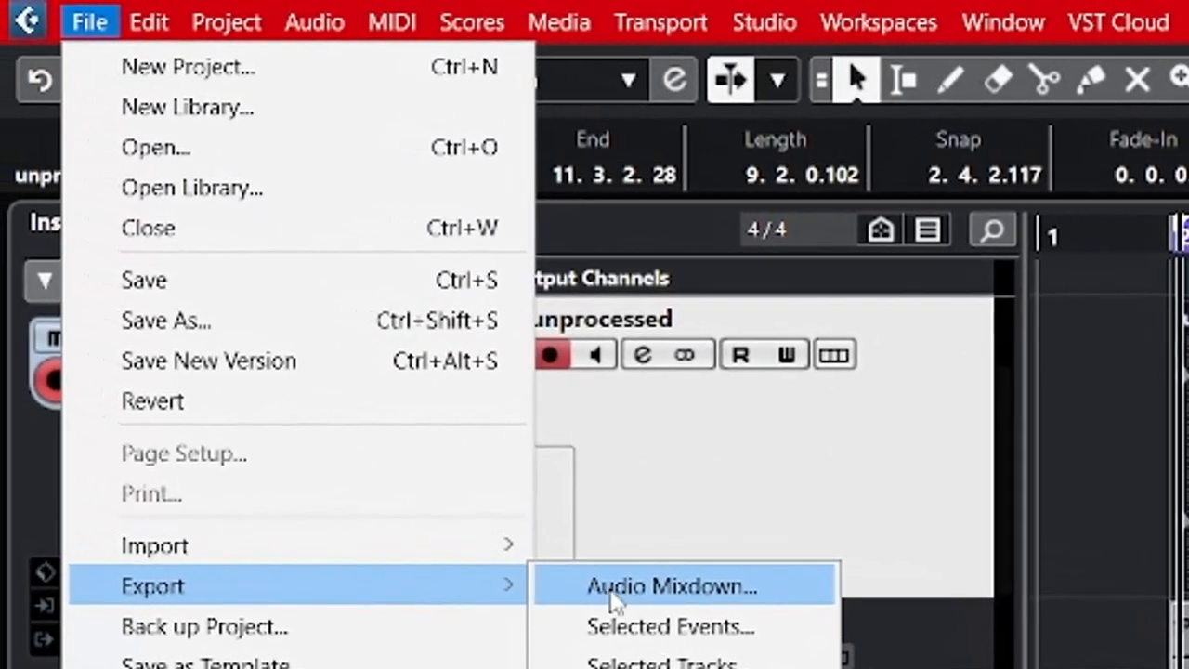
{"action": "left_click", "coordinate": [455, 505]}
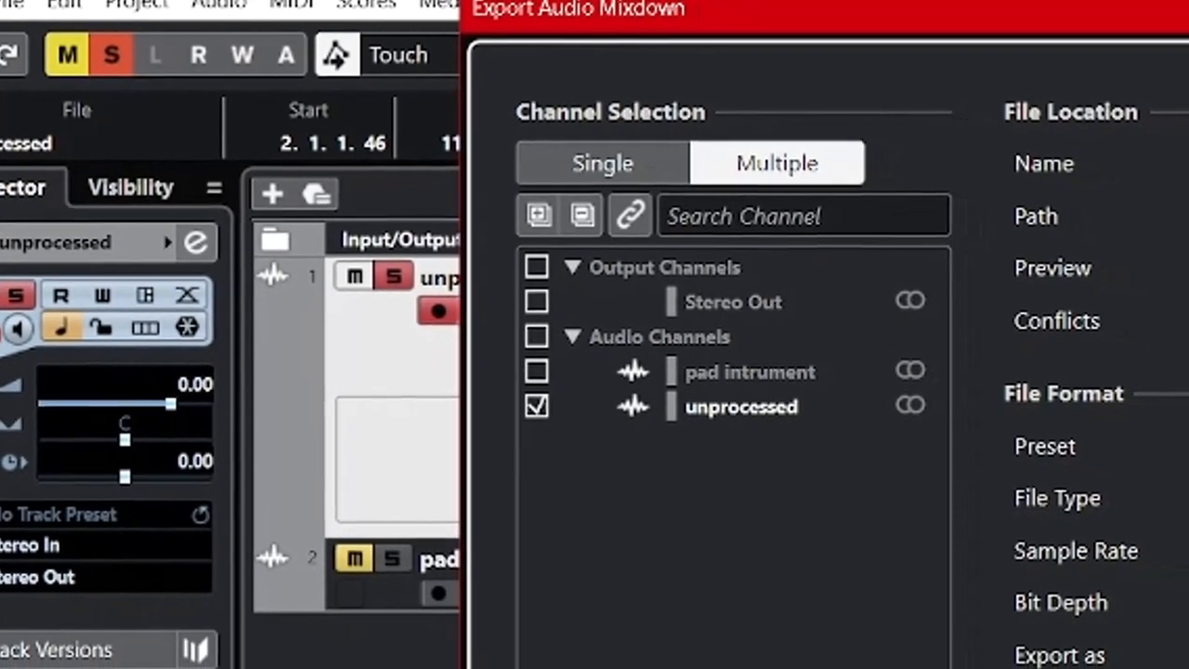
Configure the mixdown as a Mono Downmix with single channel export of the unprocessed channel.
{"action": "left_click", "coordinate": [1177, 635]}
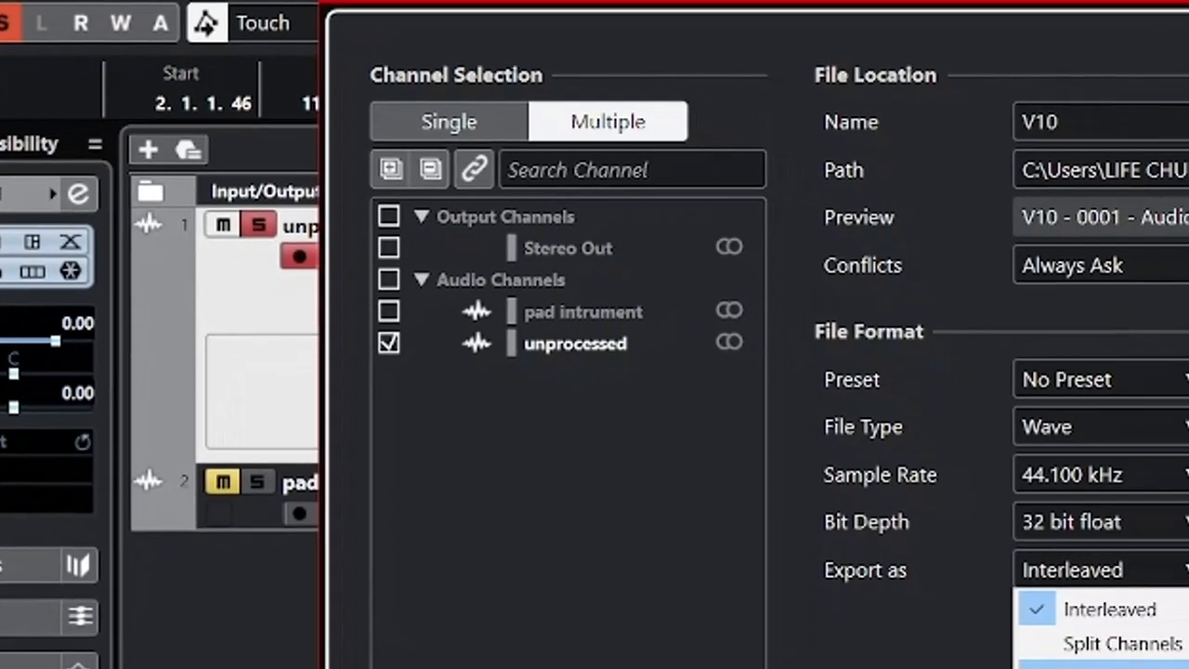
{"action": "left_click", "coordinate": [1134, 665]}
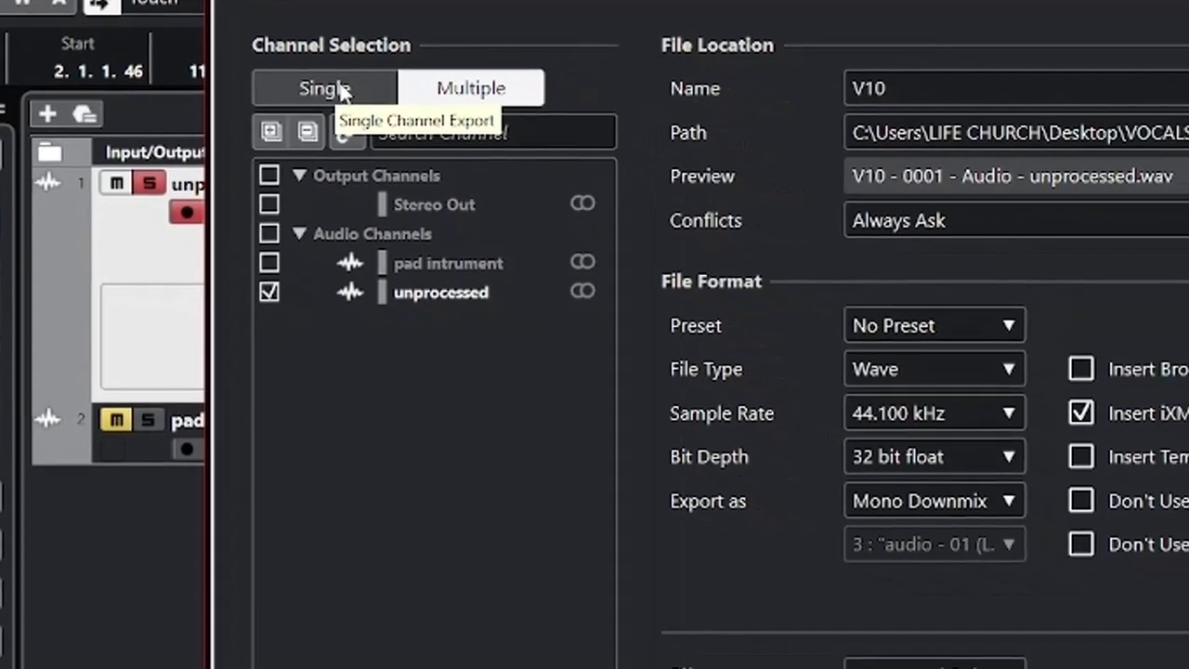
{"action": "left_click", "coordinate": [419, 110]}
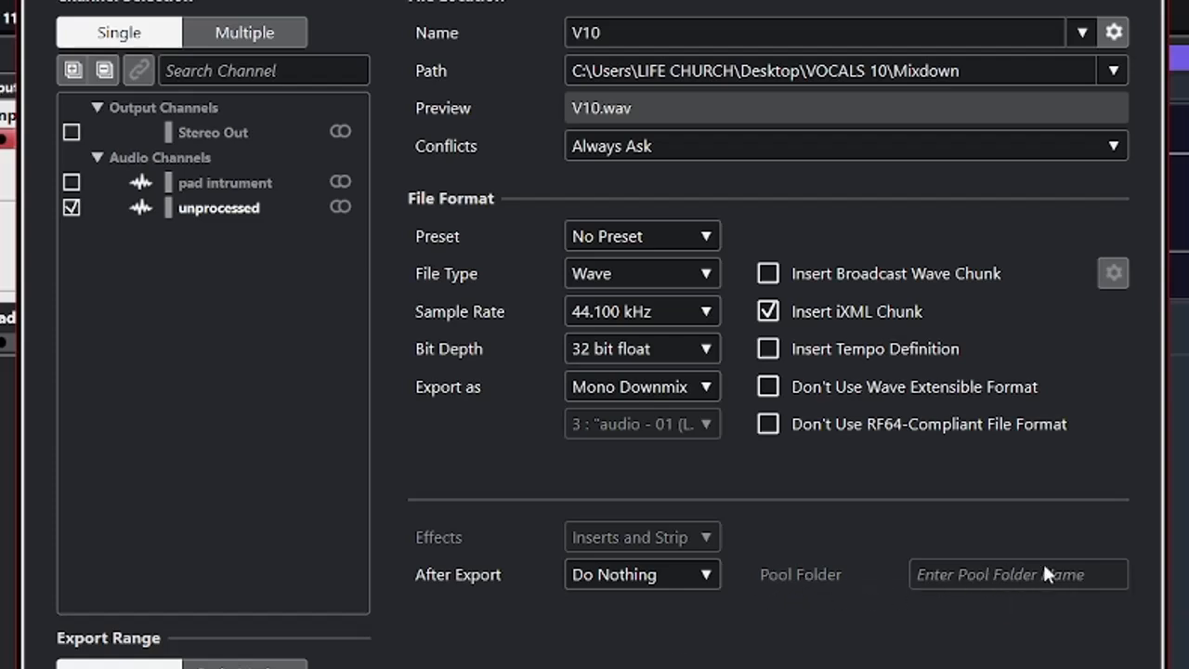
Have the export create an audio track afterward, with ROFF VOX as the pool folder name.
{"action": "left_click", "coordinate": [678, 580]}
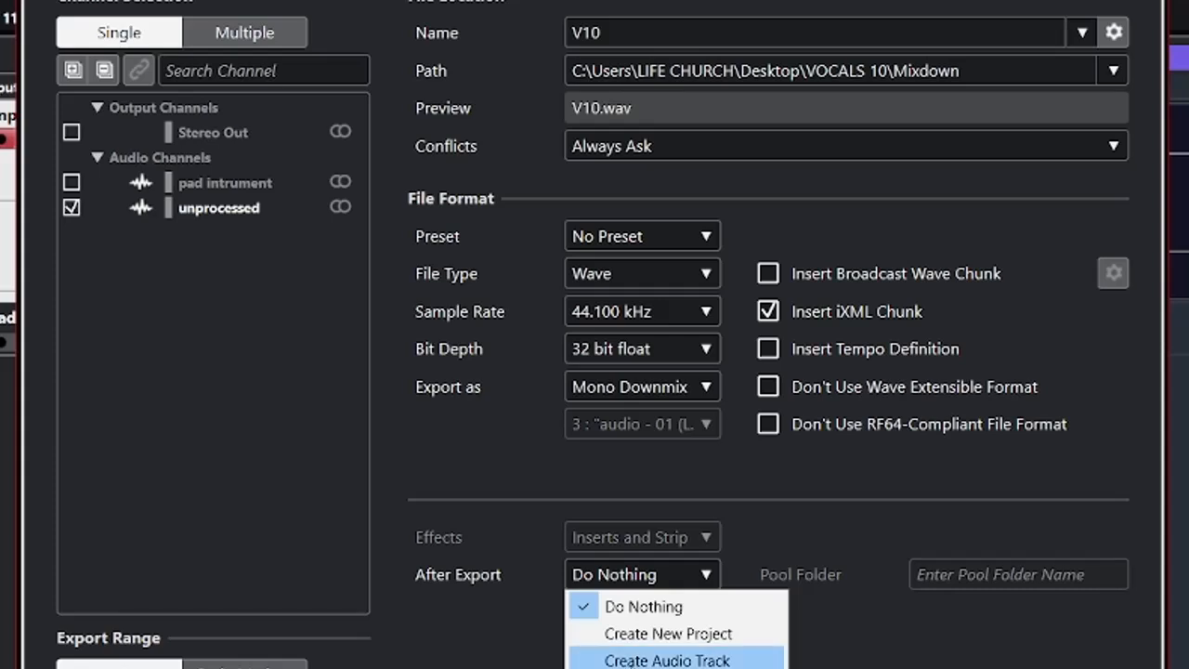
{"action": "left_click", "coordinate": [678, 662]}
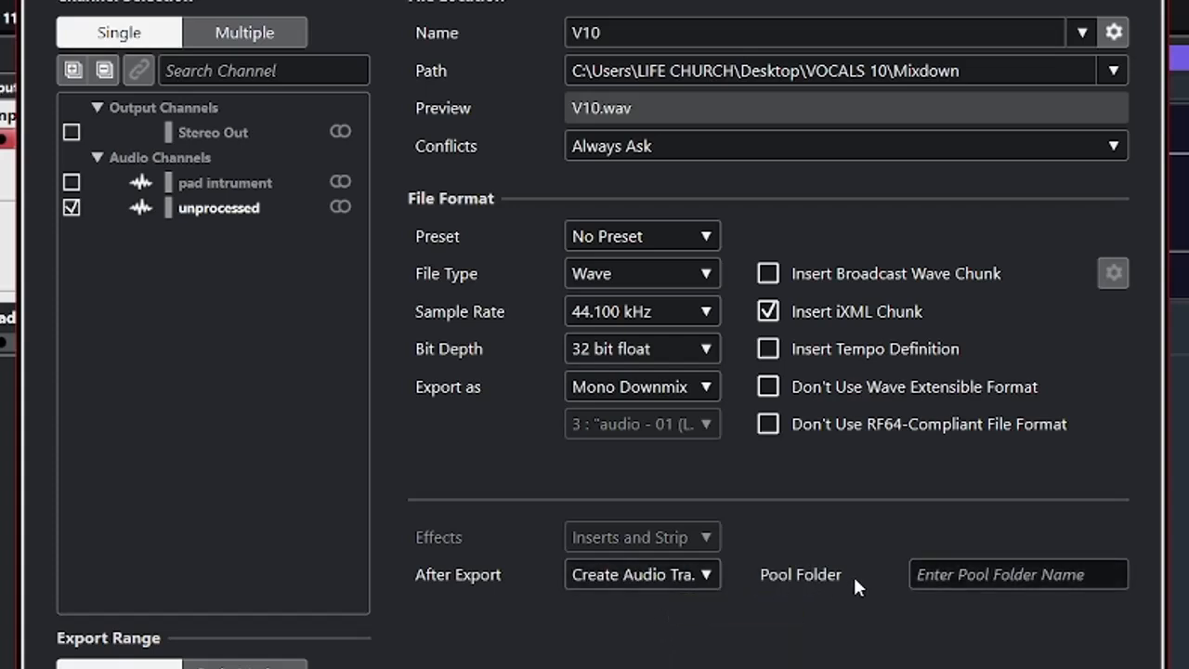
{"action": "left_click", "coordinate": [945, 572]}
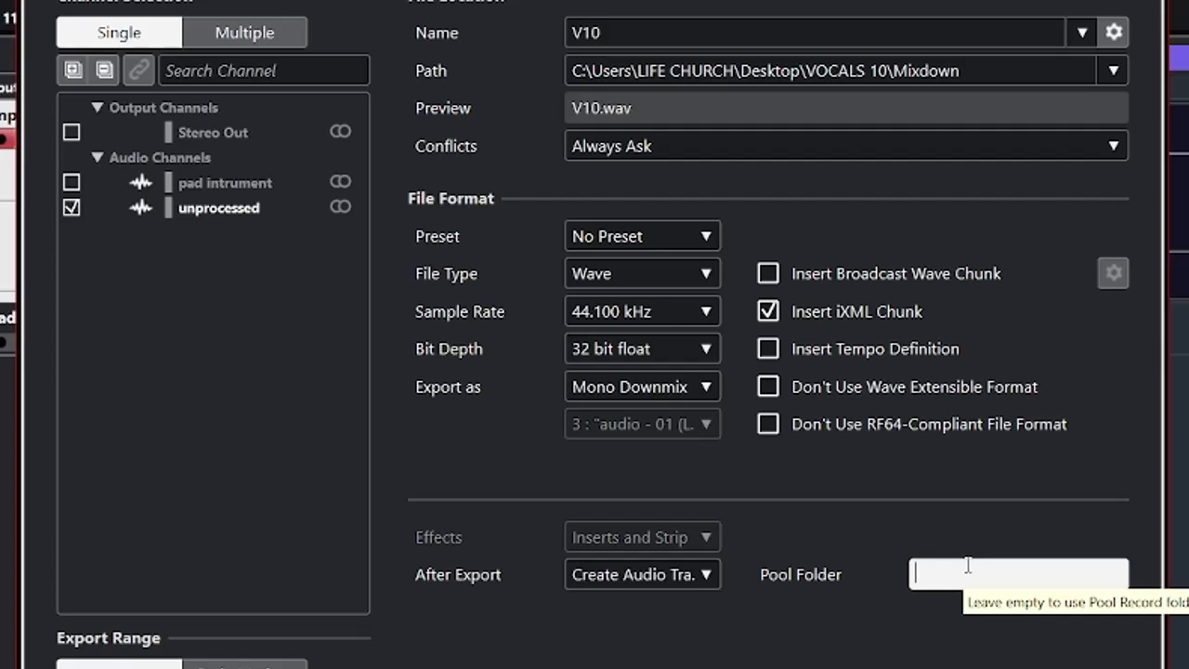
{"action": "type", "text": "ROFF VOX"}
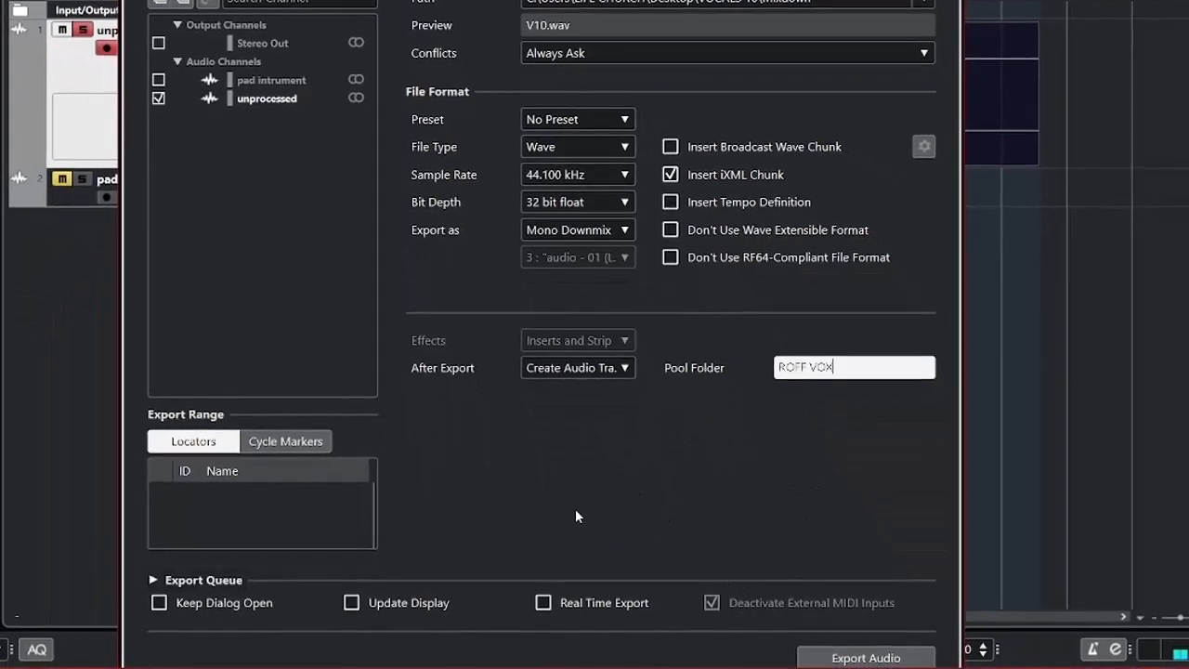
Export the mixdown and import it into the project with its bit depth converted from 32 bit float to 24 bit.
{"action": "left_click", "coordinate": [835, 658]}
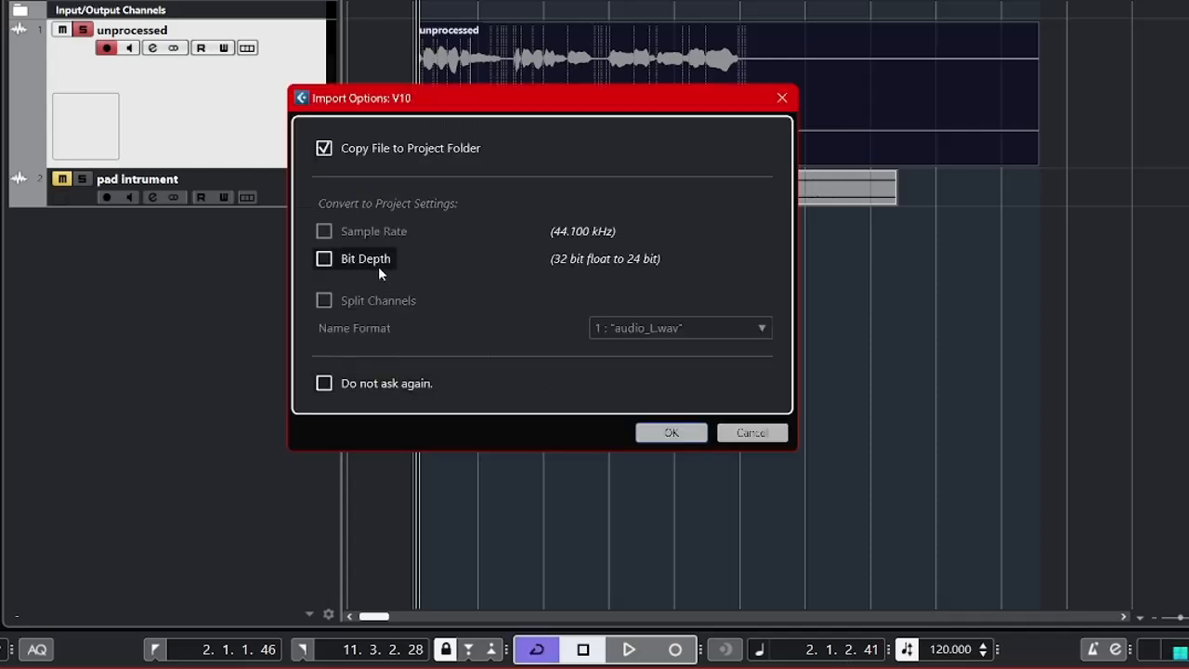
{"action": "left_click", "coordinate": [374, 265]}
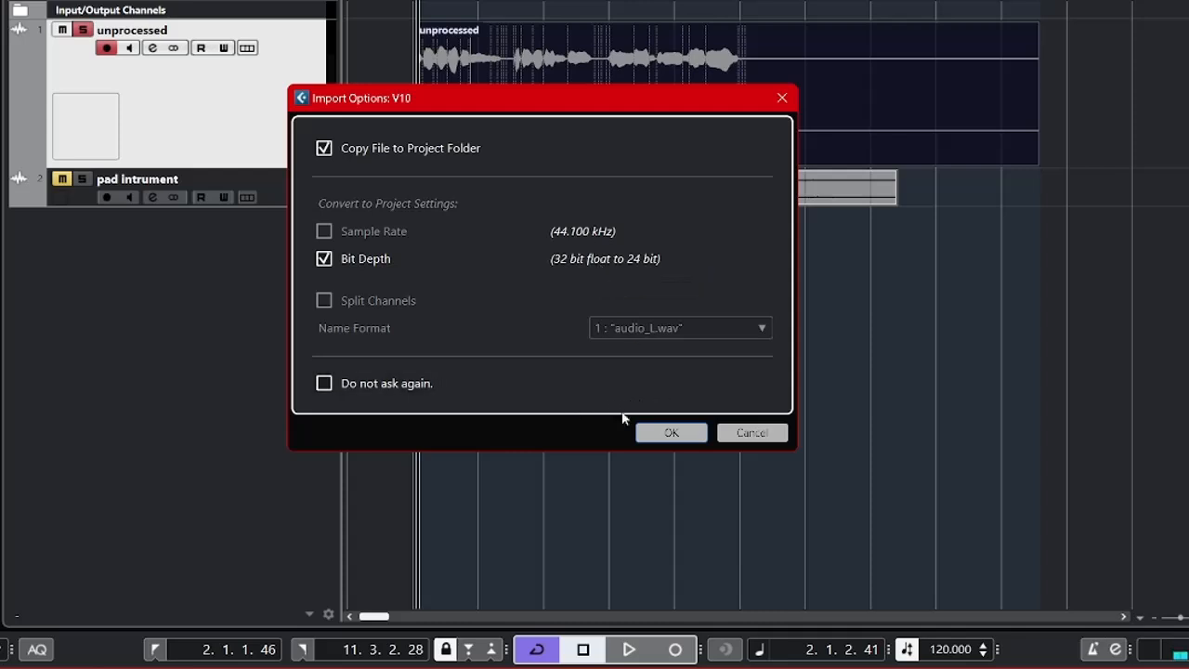
{"action": "left_click", "coordinate": [666, 432]}
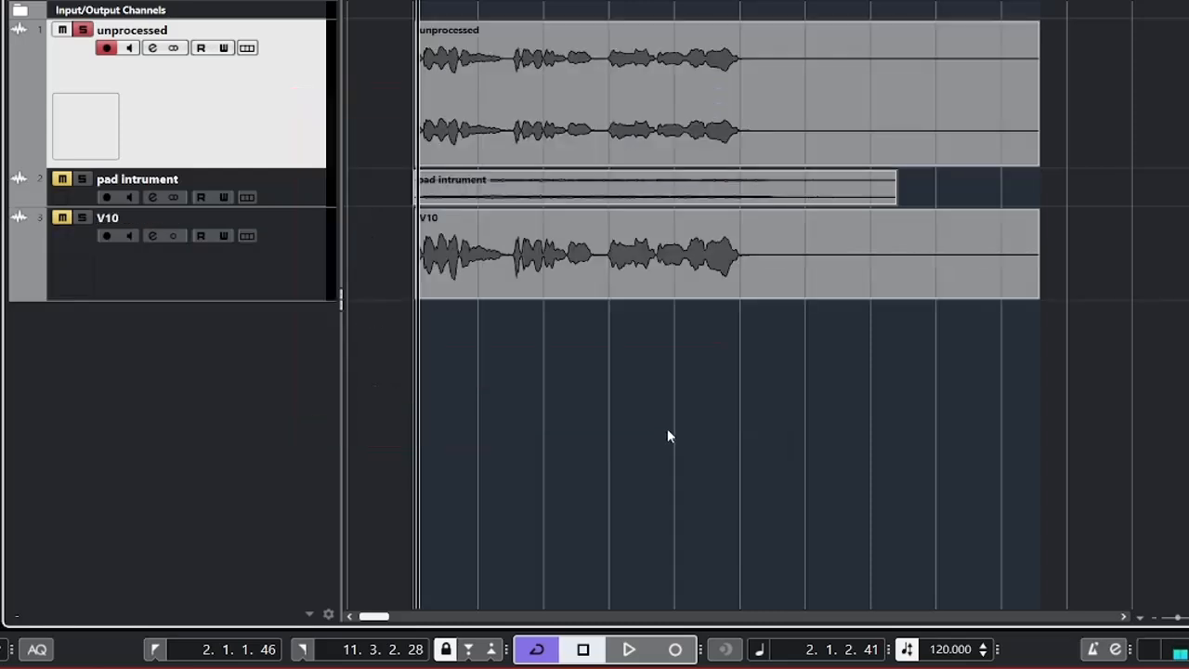
Compare the stereo waveform on the unprocessed track with the mono waveform on the V10 track.
{"action": "left_click", "coordinate": [424, 255]}
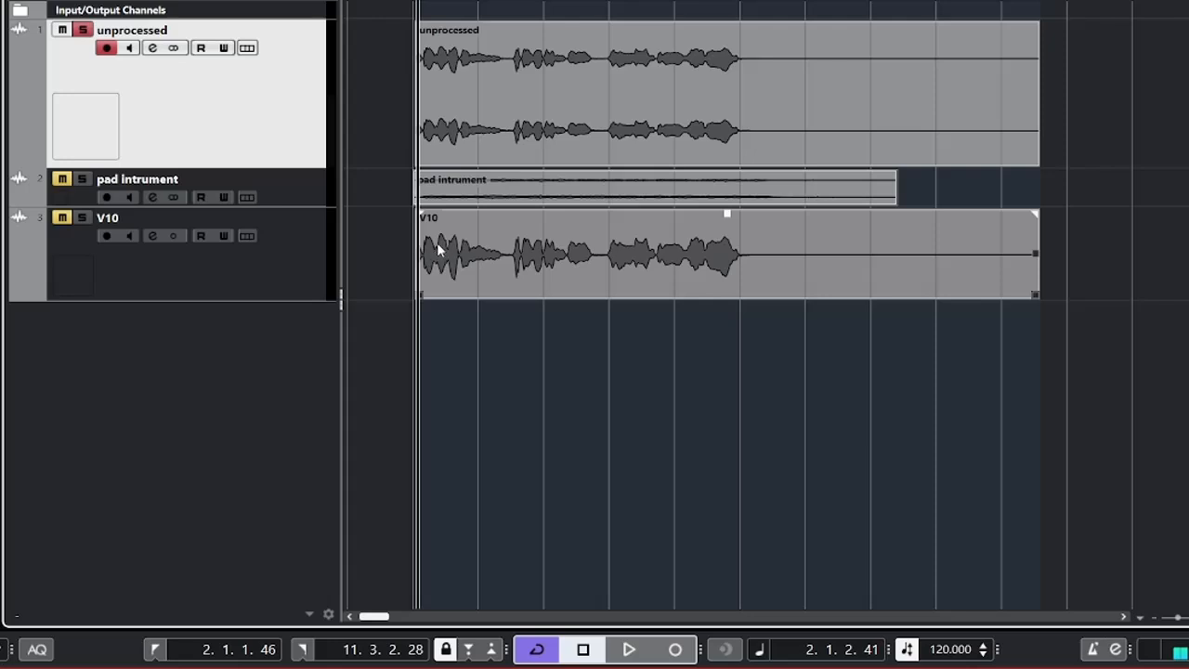
{"action": "left_click", "coordinate": [470, 149]}
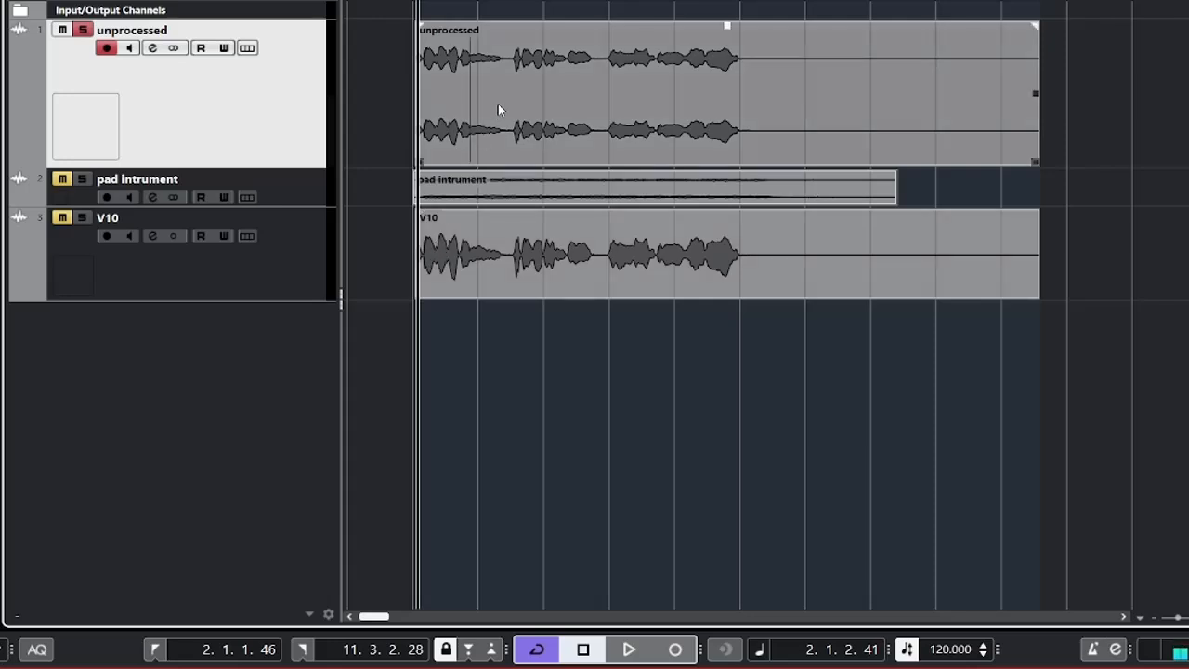
{"action": "left_click", "coordinate": [516, 243]}
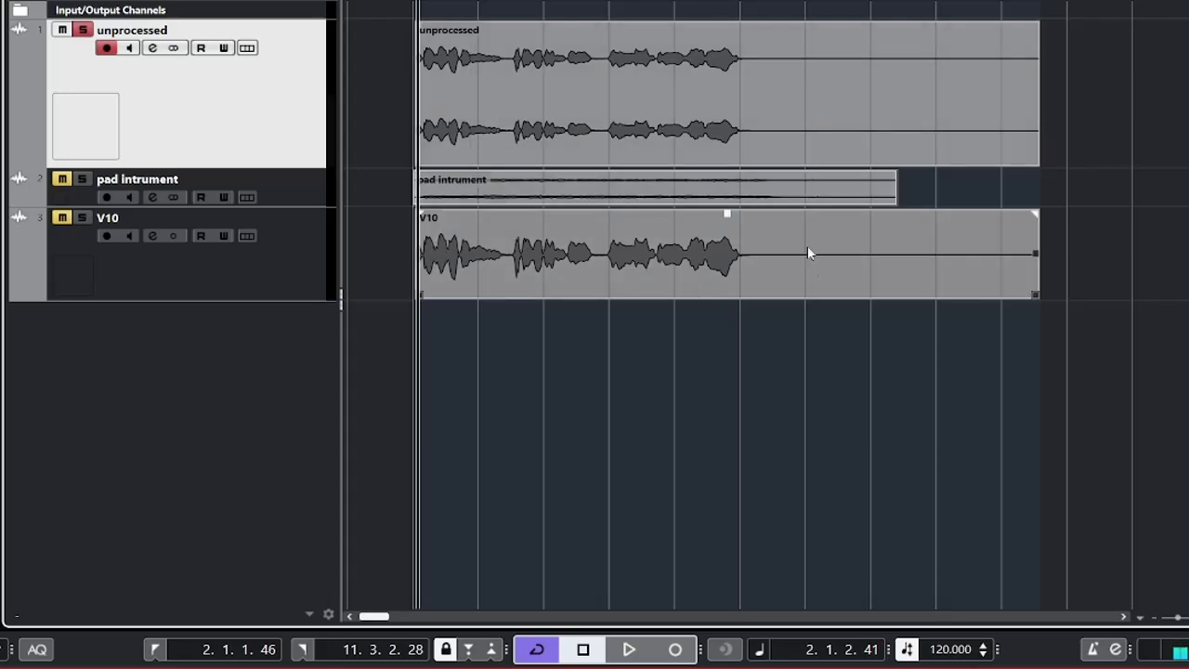
{"action": "left_click", "coordinate": [715, 112]}
{"action": "left_click", "coordinate": [701, 185]}
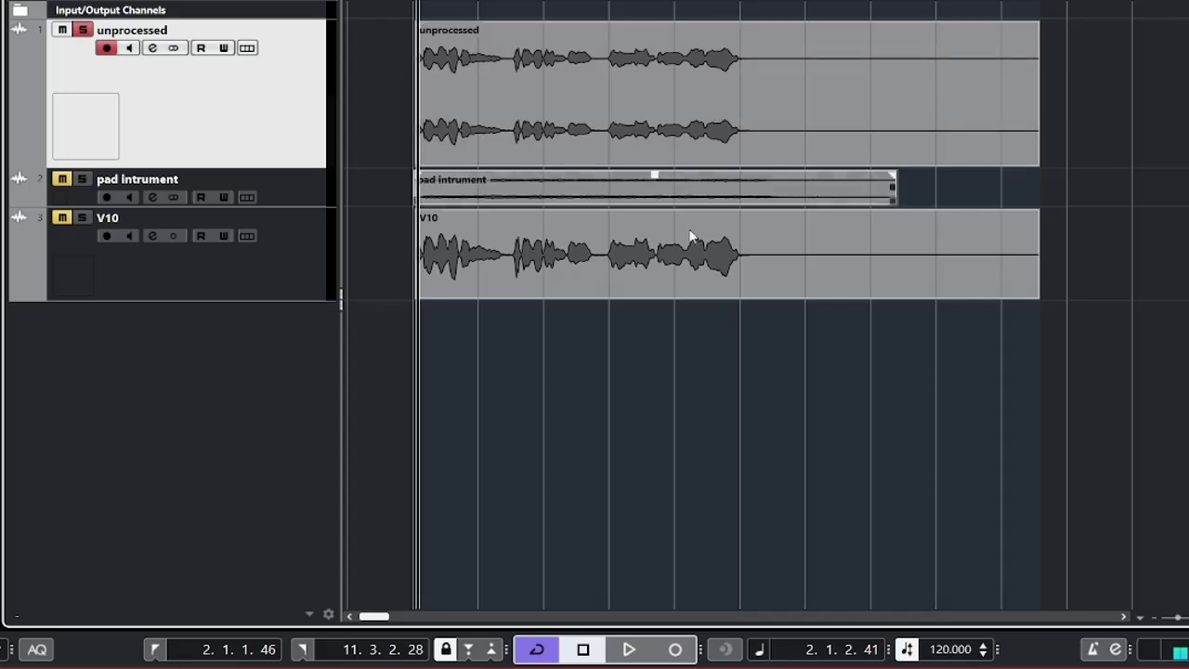
{"action": "left_click", "coordinate": [681, 277]}
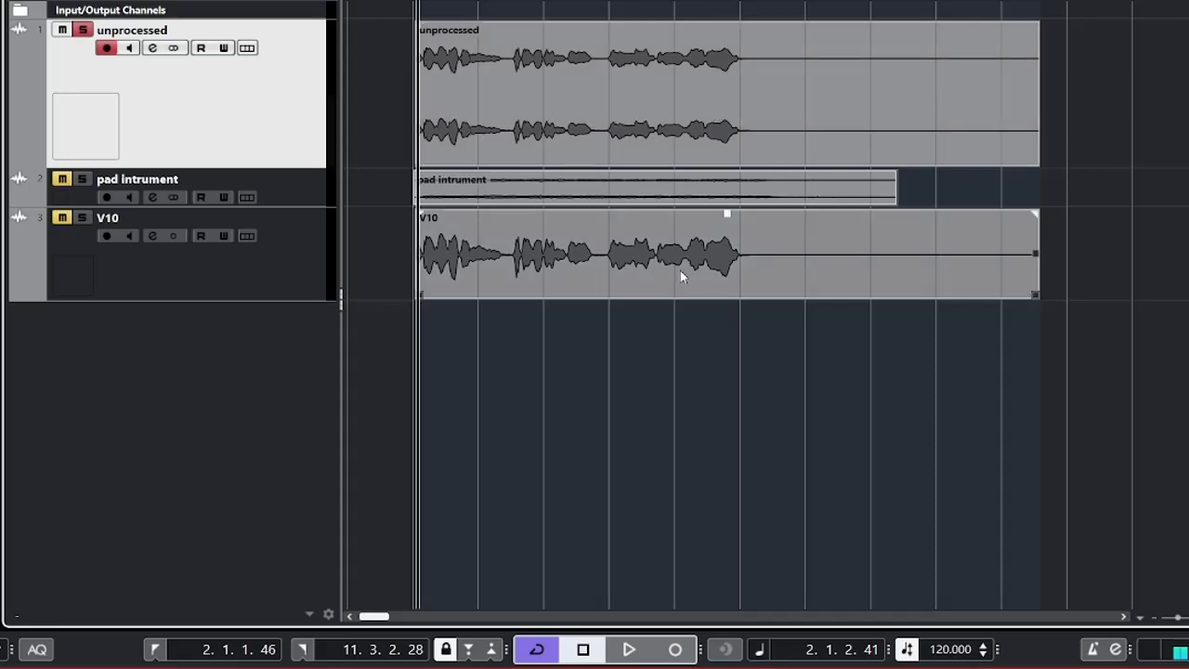
{"action": "left_click", "coordinate": [672, 307]}
{"action": "left_click", "coordinate": [637, 293]}
{"action": "left_click", "coordinate": [671, 336]}
{"action": "left_click", "coordinate": [716, 265]}
{"action": "left_click", "coordinate": [779, 351]}
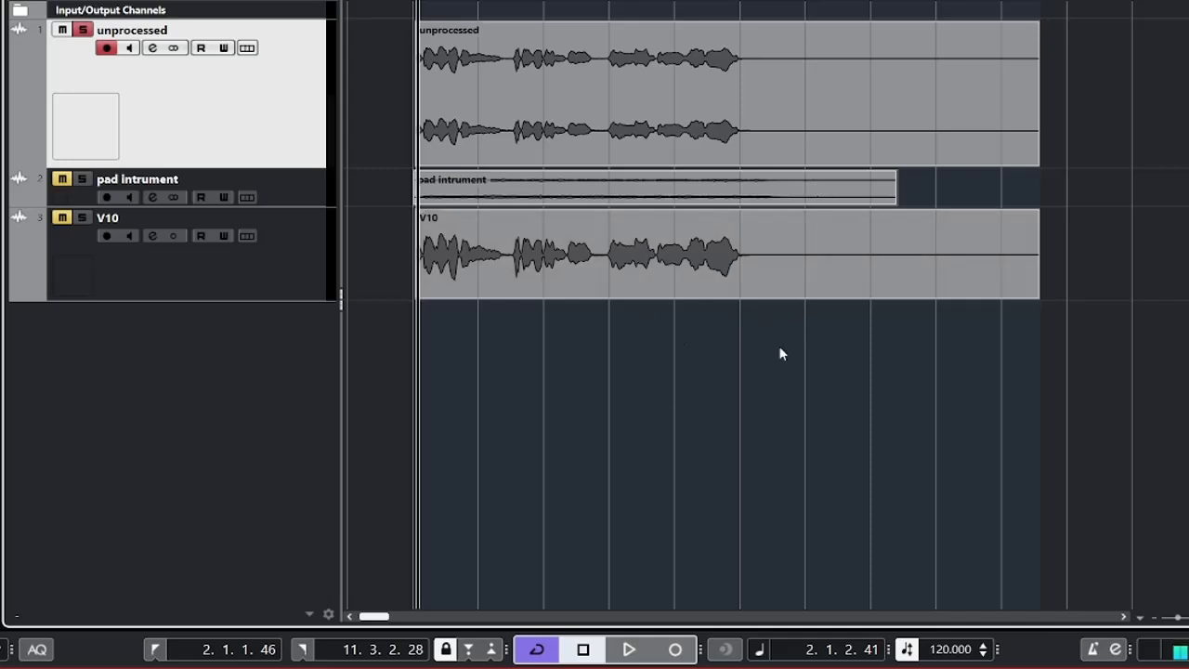
Delete the stereo vocal event and remove the unprocessed track from the project.
{"action": "left_click", "coordinate": [775, 236]}
{"action": "left_click", "coordinate": [769, 316]}
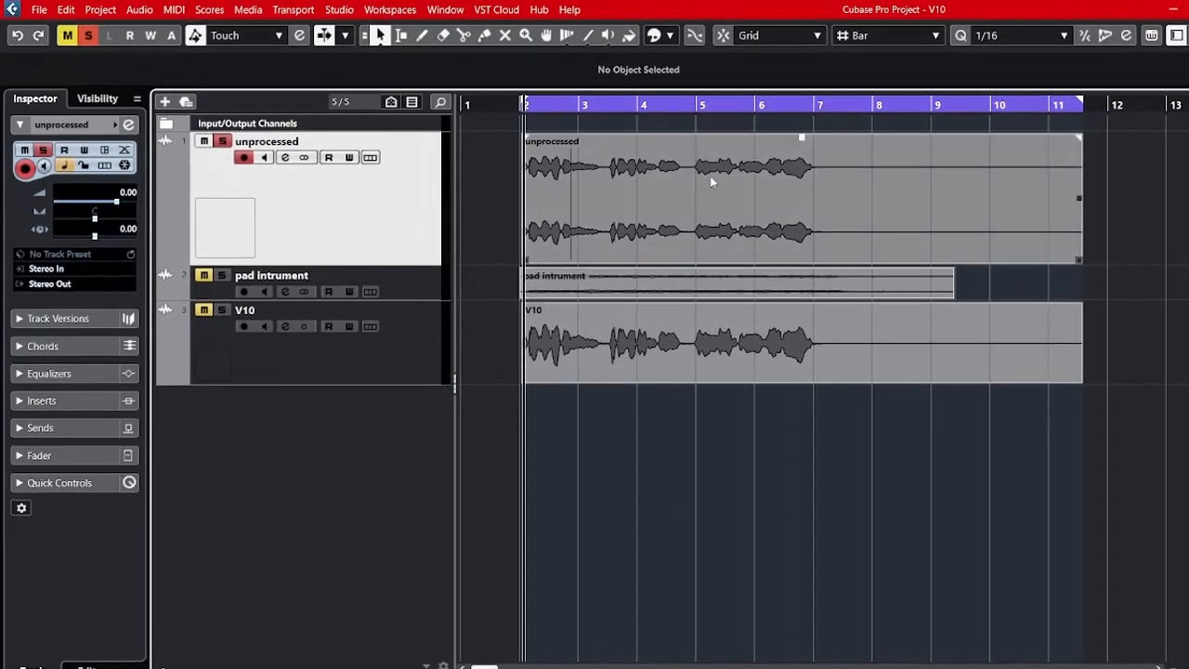
{"action": "left_click", "coordinate": [762, 201]}
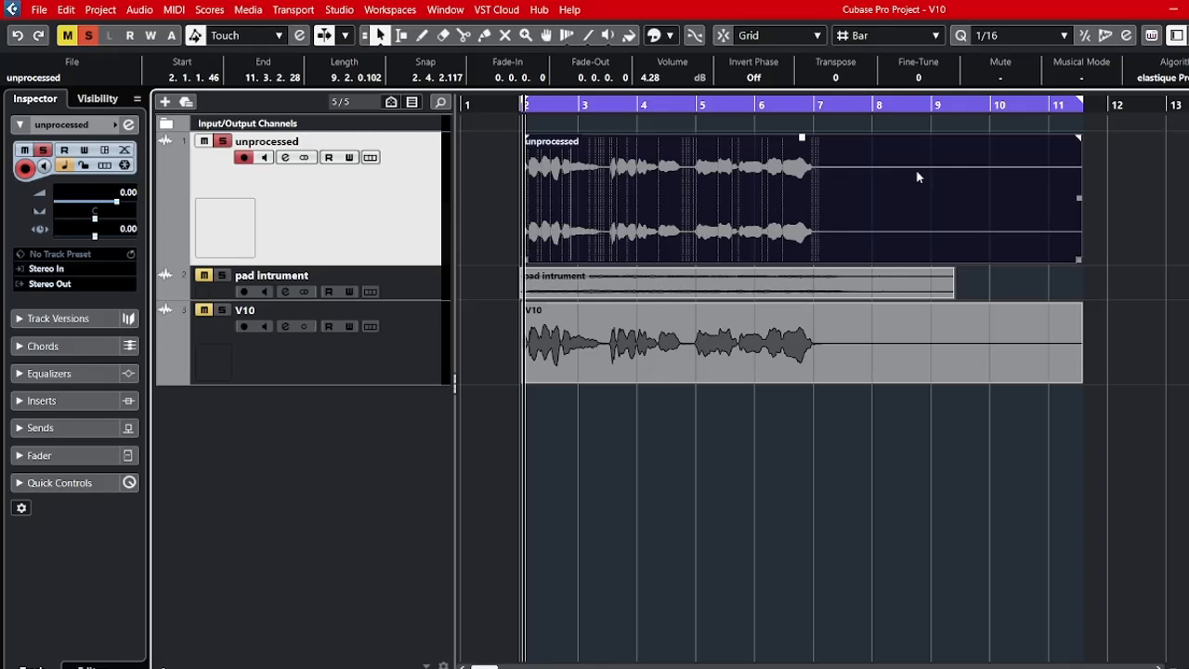
{"action": "key", "text": "Delete"}
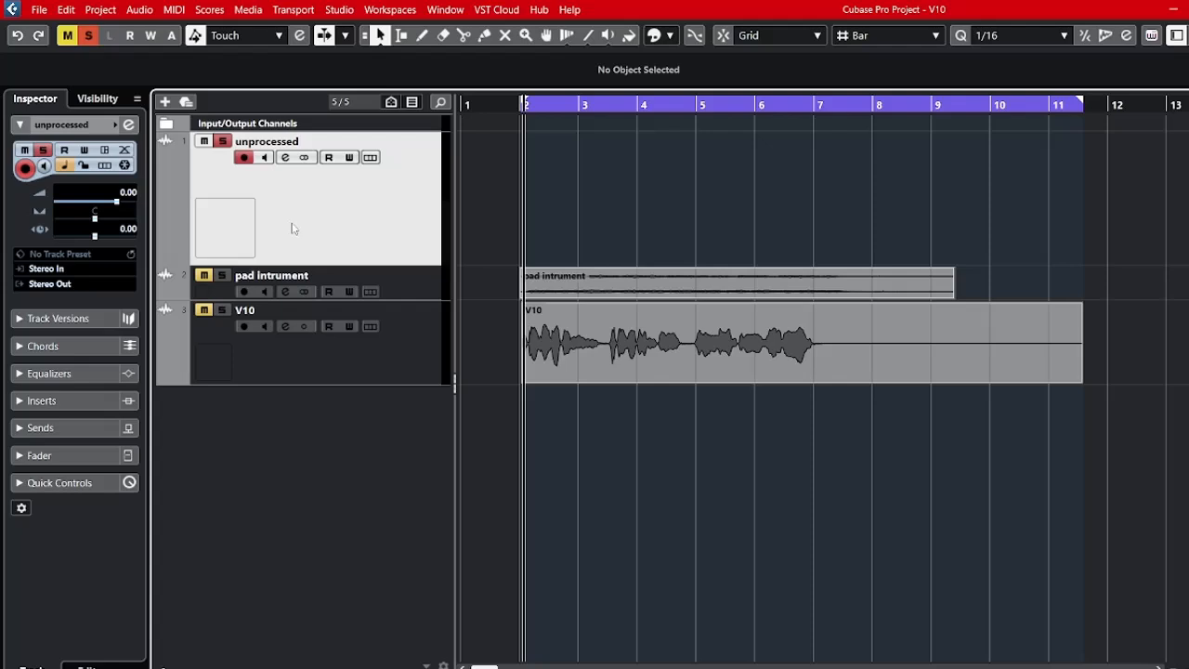
{"action": "key", "text": "Delete"}
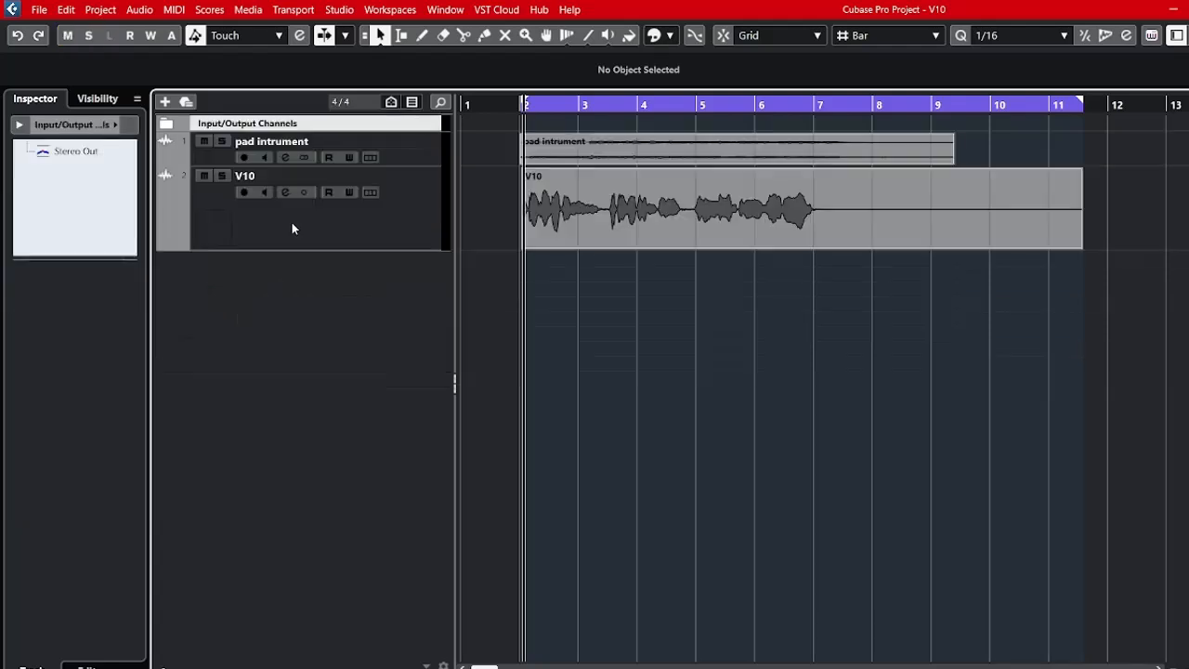
Remove the Input/Output Channels folder and enlarge the pad track's height to show both stereo waveforms.
{"action": "right_click", "coordinate": [361, 129]}
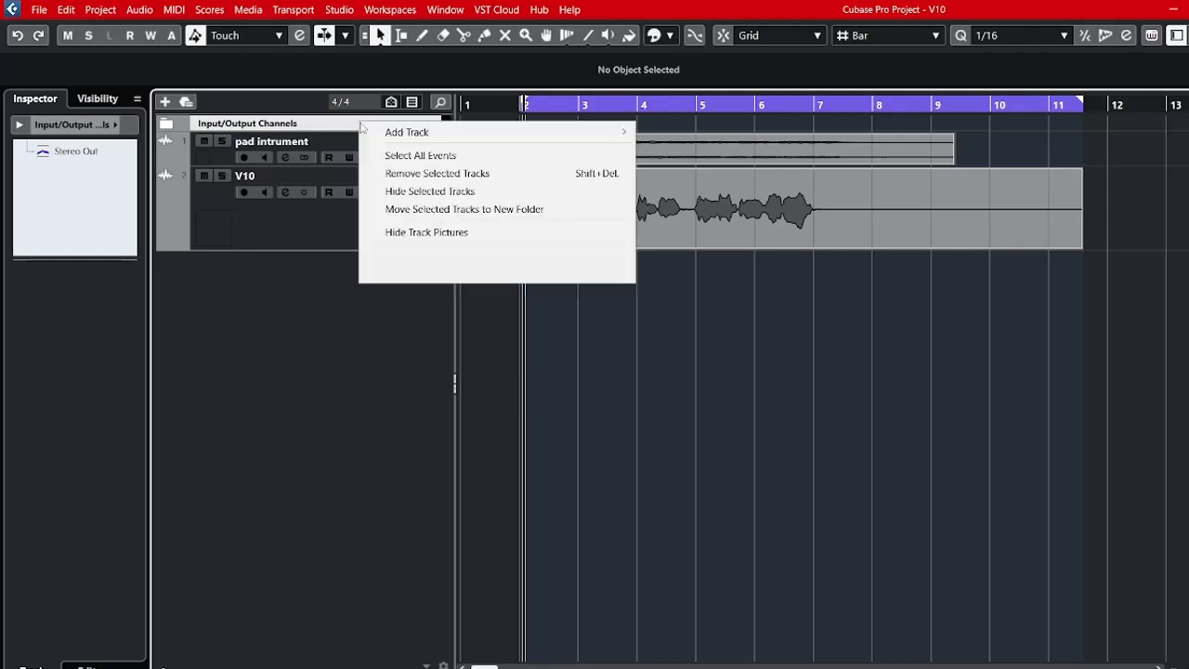
{"action": "left_click", "coordinate": [396, 173]}
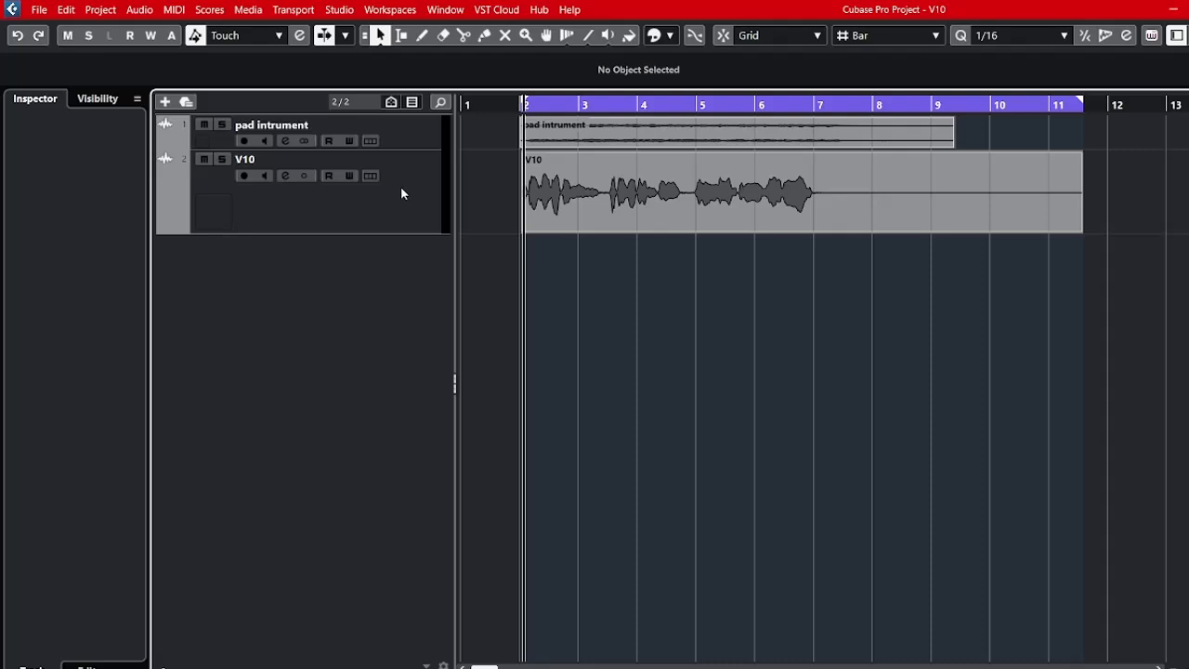
{"action": "left_click", "coordinate": [384, 139]}
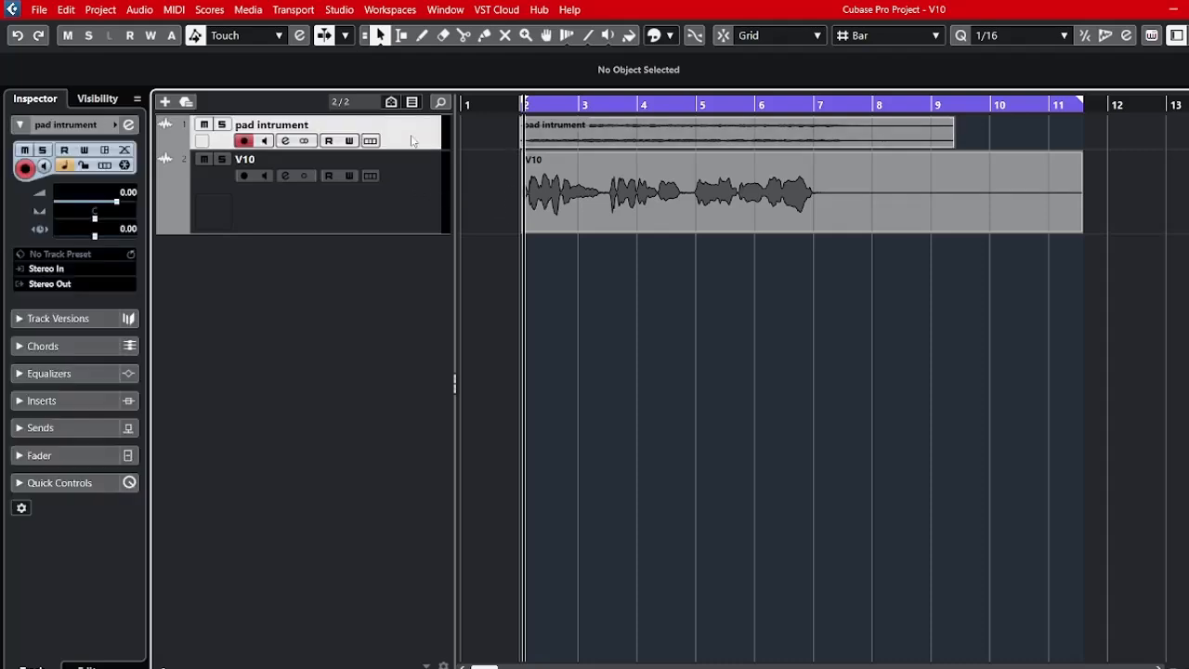
{"action": "left_click_drag", "start_coordinate": [409, 149], "coordinate": [417, 201]}
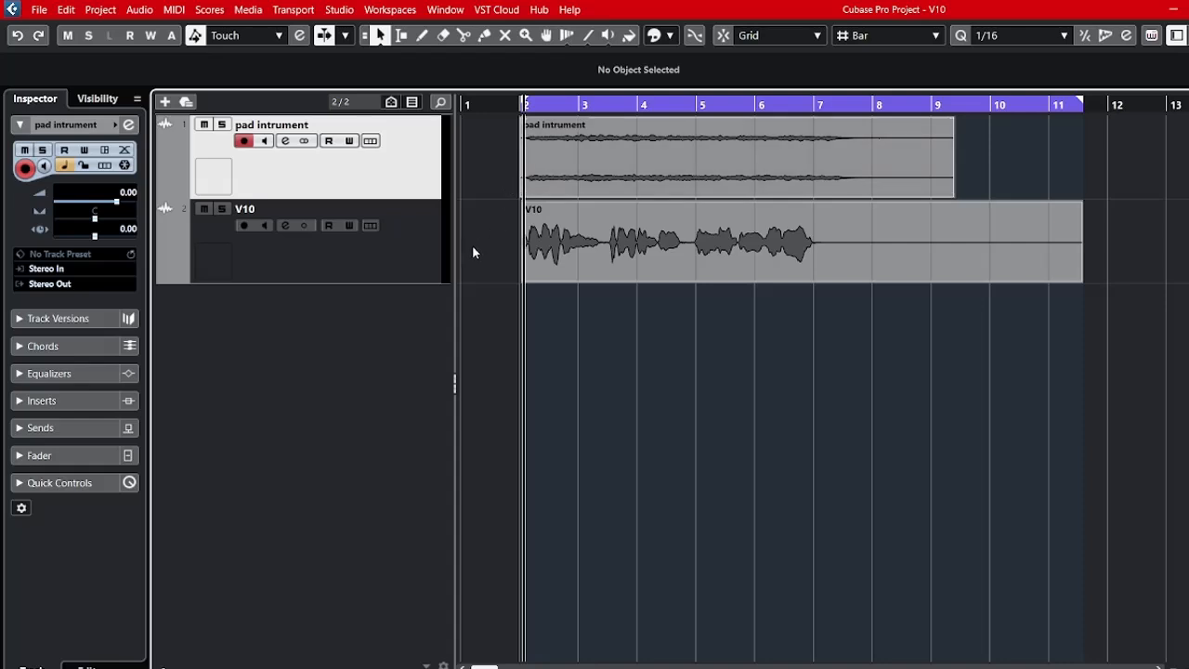
Play the V10 vocal in solo, and play it together with the pad from bar 2 with all solos cleared.
{"action": "left_click", "coordinate": [221, 209]}
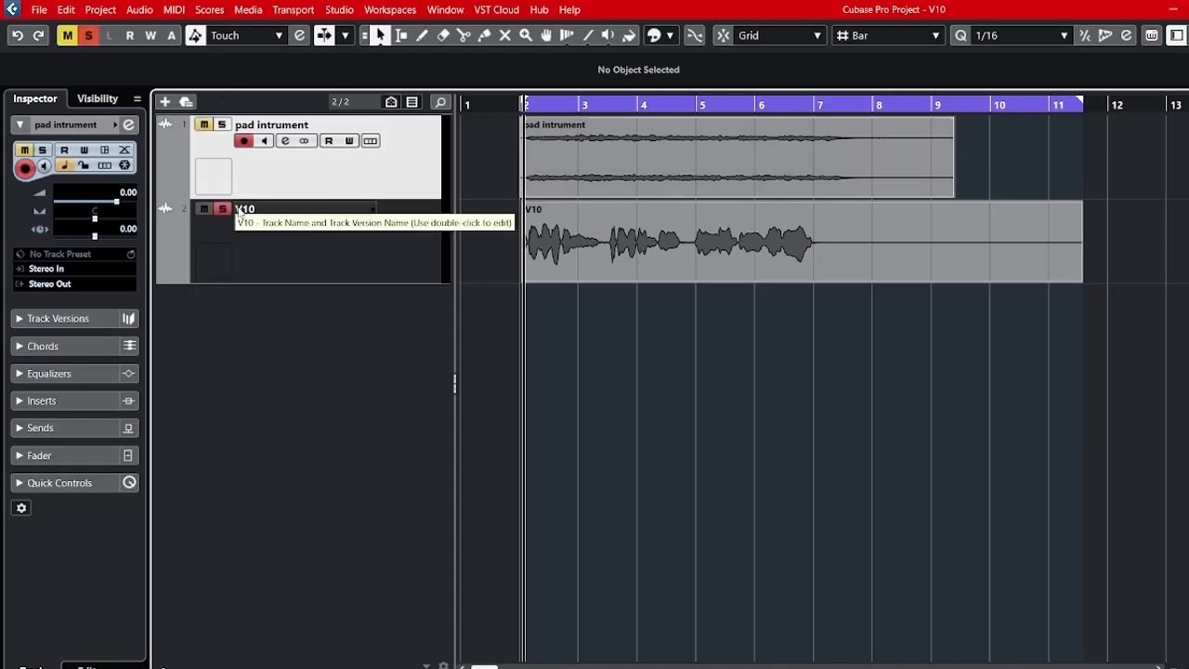
{"action": "key", "text": "space"}
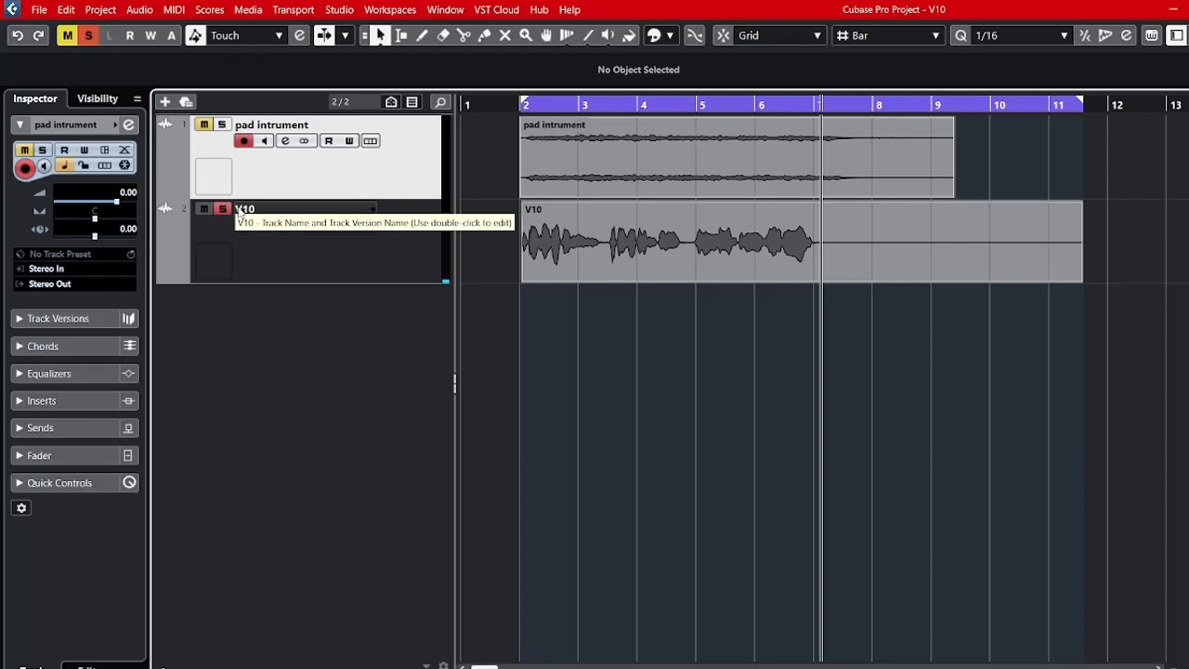
{"action": "left_click", "coordinate": [223, 125]}
{"action": "left_click", "coordinate": [67, 35]}
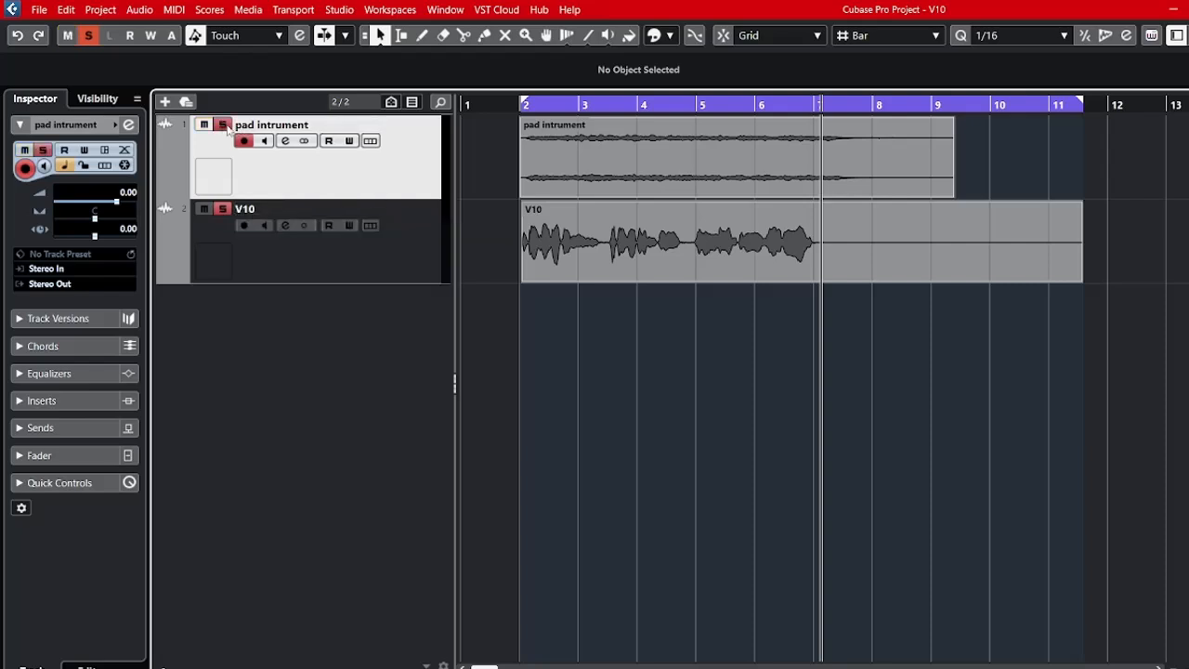
{"action": "left_click", "coordinate": [88, 36]}
{"action": "left_click", "coordinate": [522, 104]}
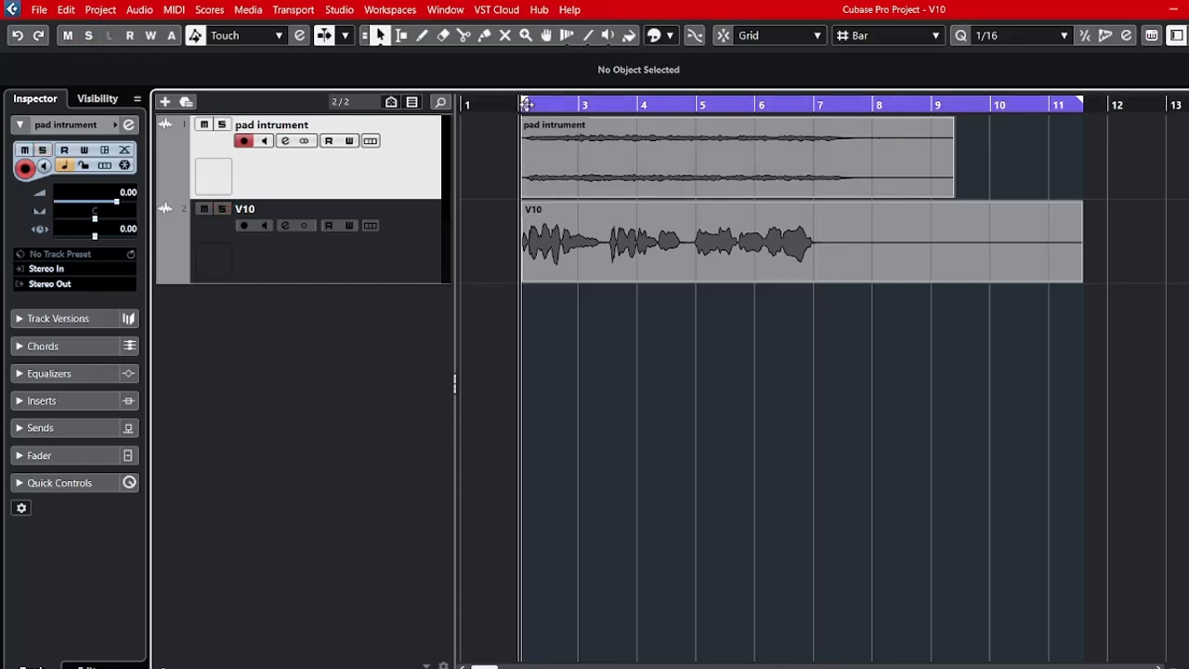
{"action": "key", "text": "space"}
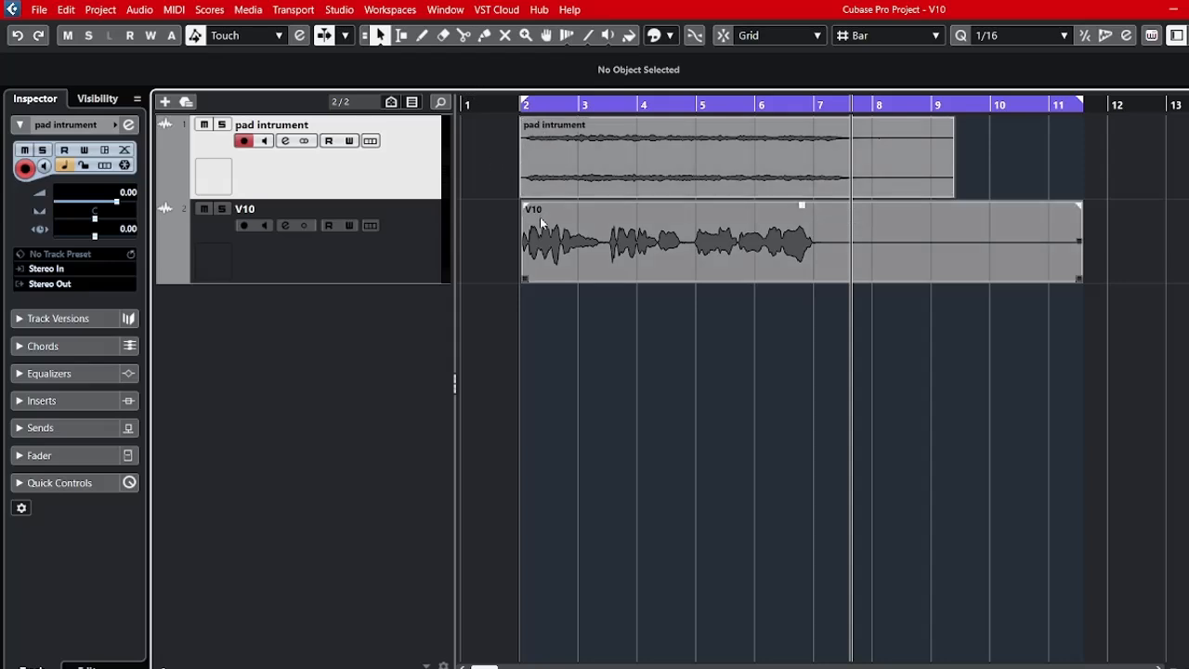
Return the playhead to bar 2 and briefly solo the V10 track, leaving both tracks unsoloed.
{"action": "left_click", "coordinate": [553, 254]}
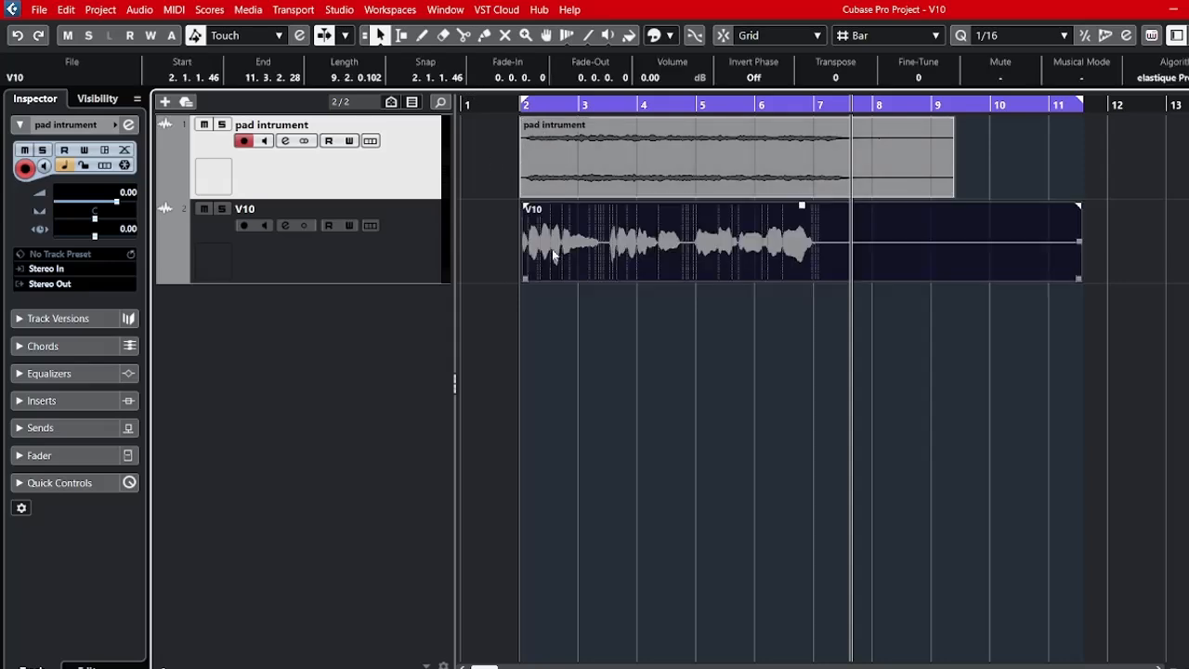
{"action": "left_click", "coordinate": [606, 180]}
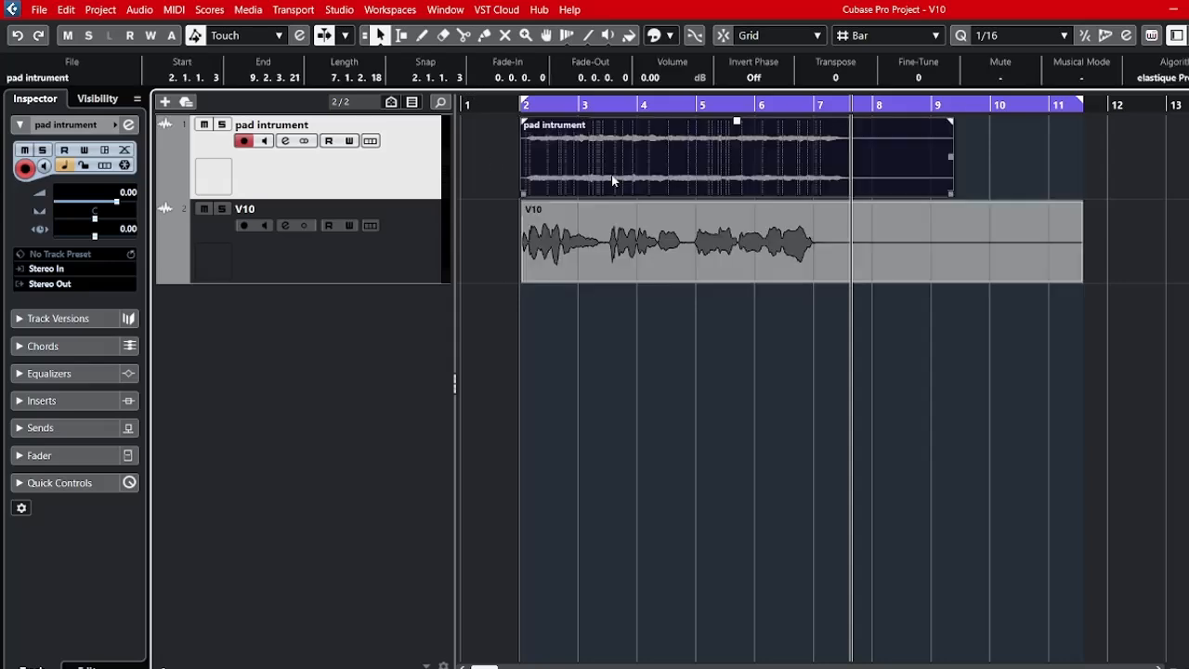
{"action": "left_click", "coordinate": [521, 105]}
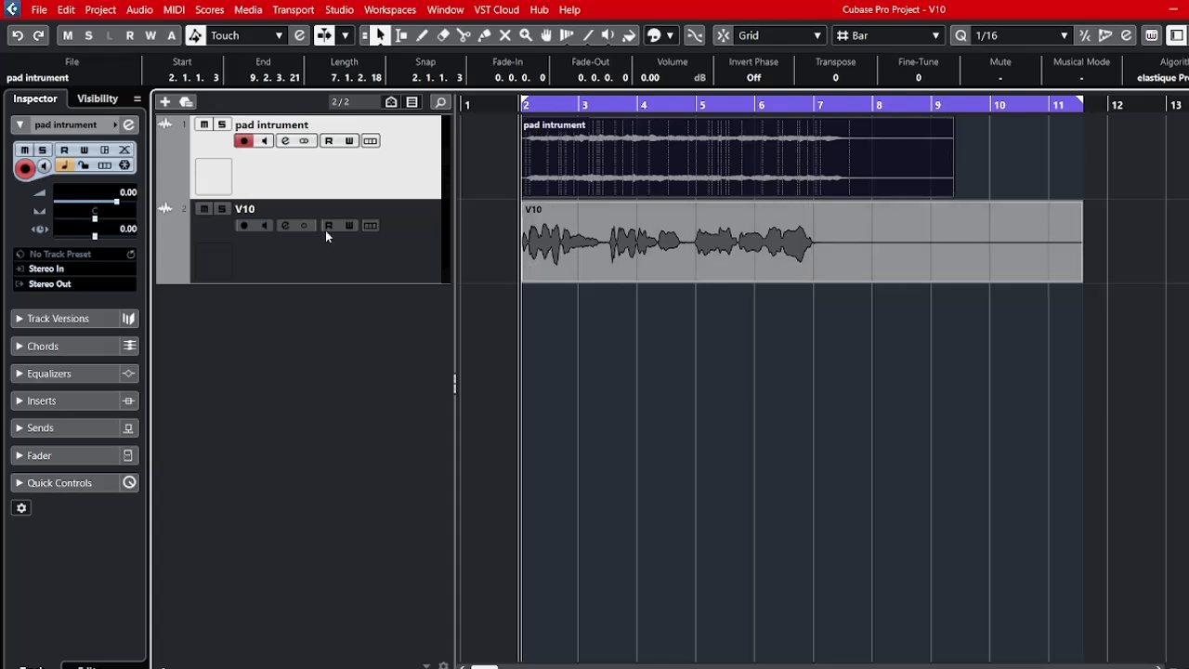
{"action": "left_click", "coordinate": [223, 209]}
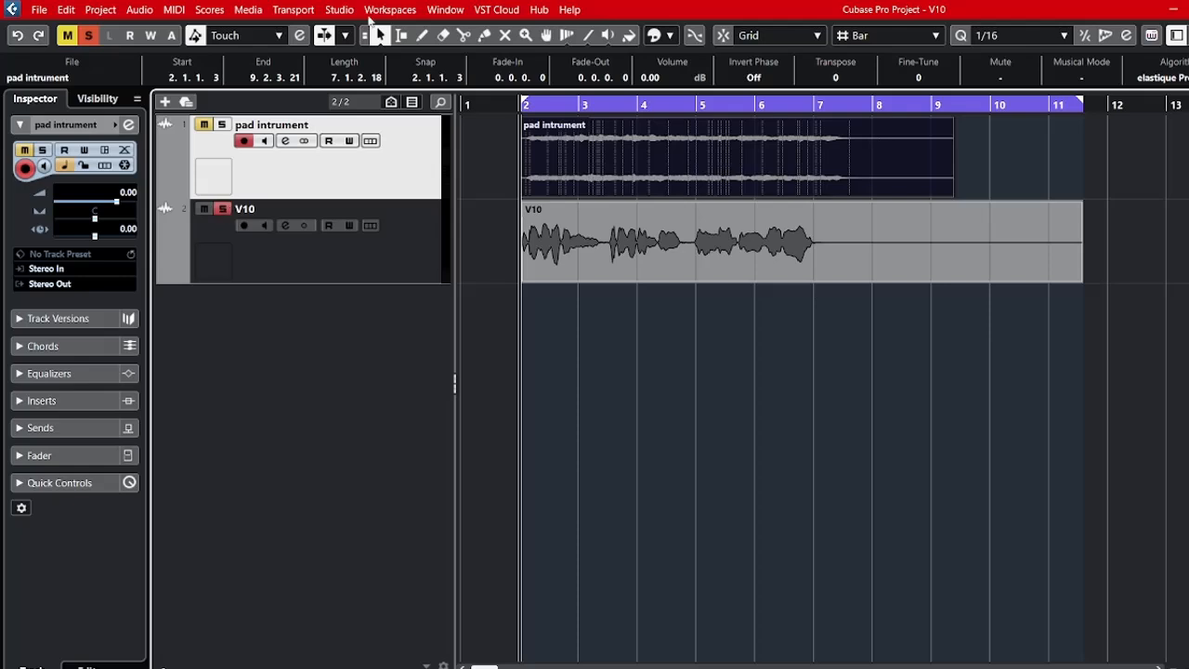
{"action": "left_click", "coordinate": [89, 35]}
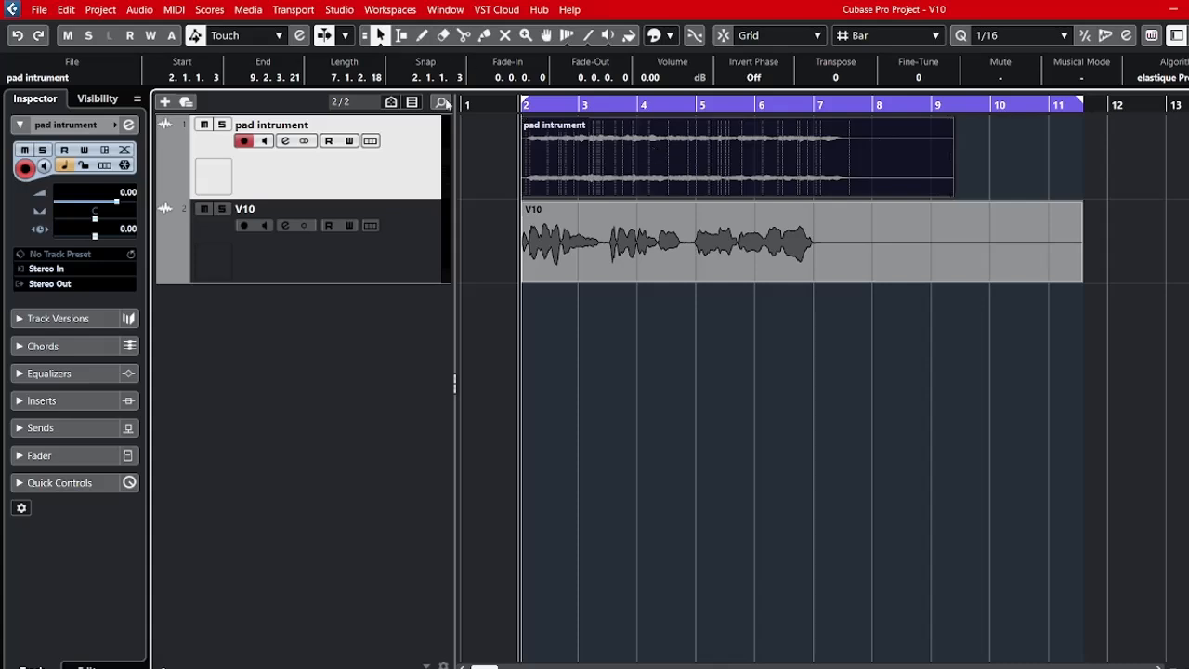
Set the locators to span the whole V10 vocal event.
{"action": "left_click", "coordinate": [419, 269]}
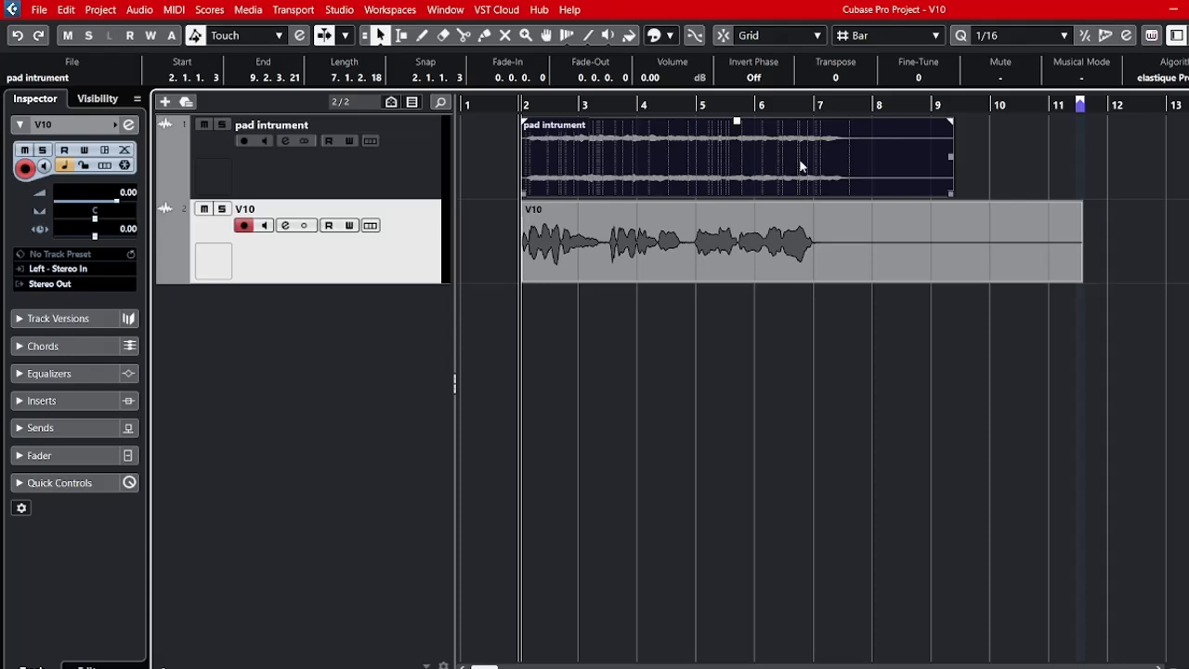
{"action": "left_click", "coordinate": [916, 242]}
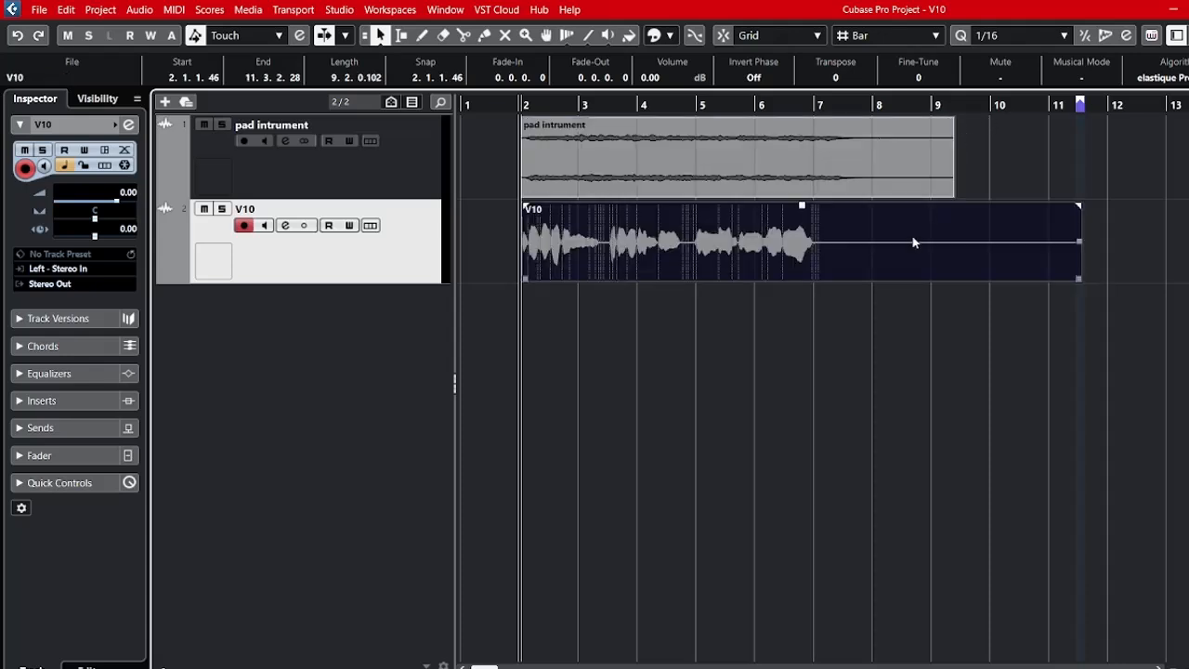
{"action": "key", "text": "p"}
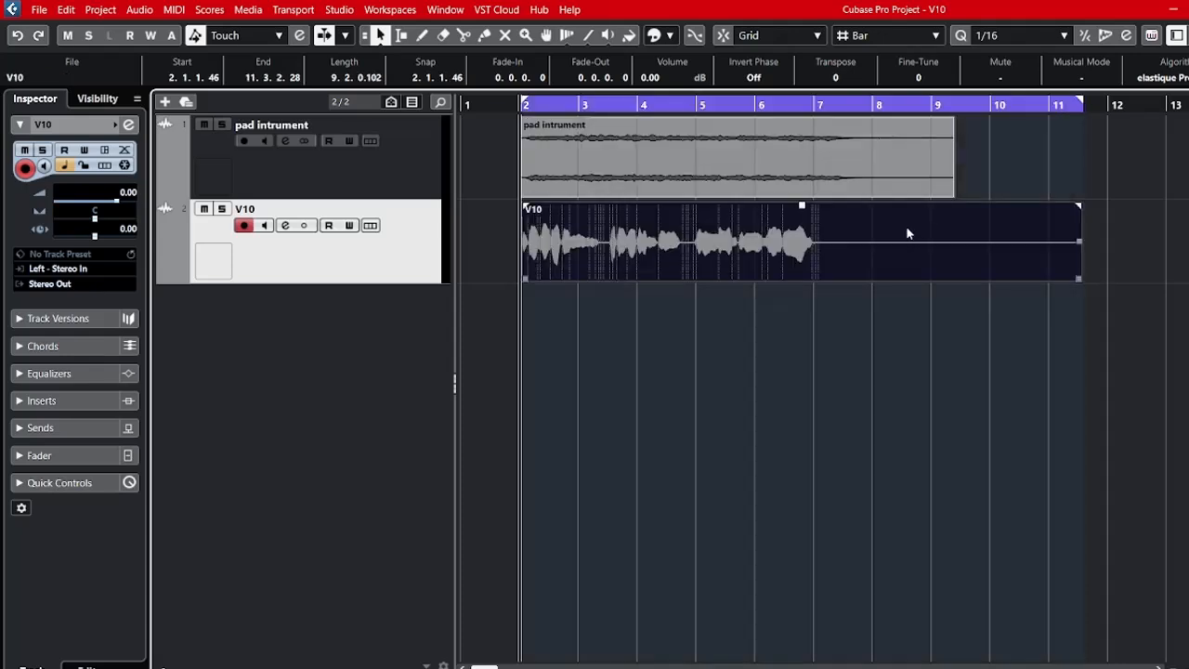
Open the V10 vocal event in the lower-zone editor, play it and return the playhead to the event start.
{"action": "left_click", "coordinate": [466, 183]}
{"action": "left_click", "coordinate": [592, 260]}
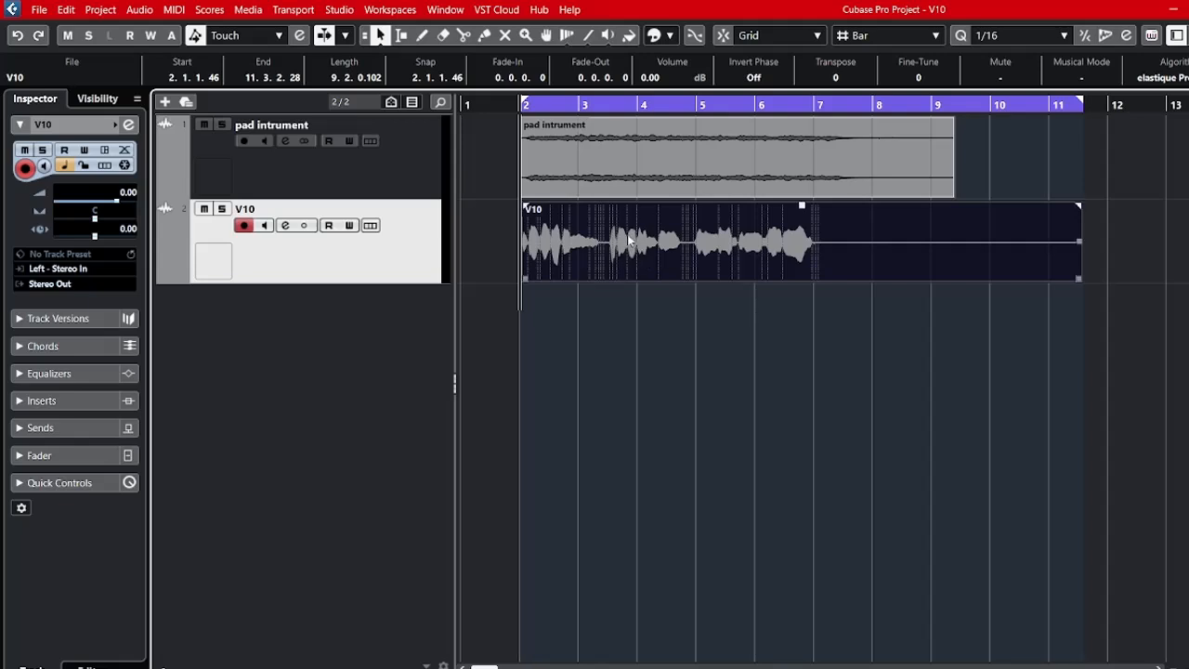
{"action": "double_click", "coordinate": [627, 235]}
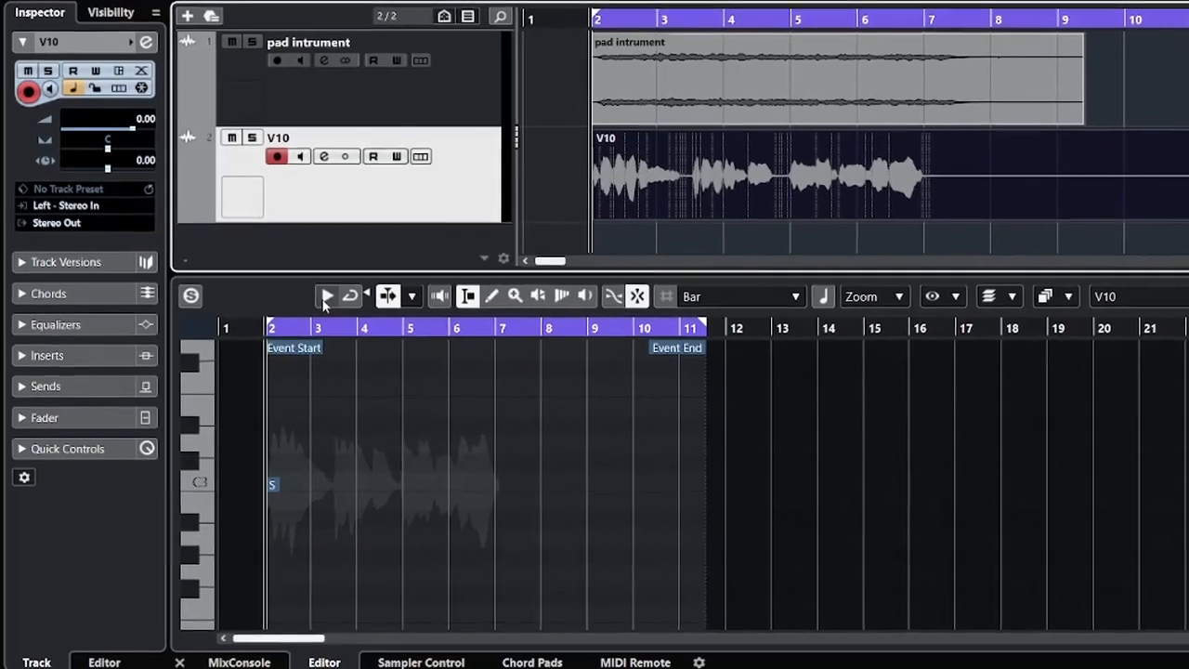
{"action": "left_click", "coordinate": [310, 321]}
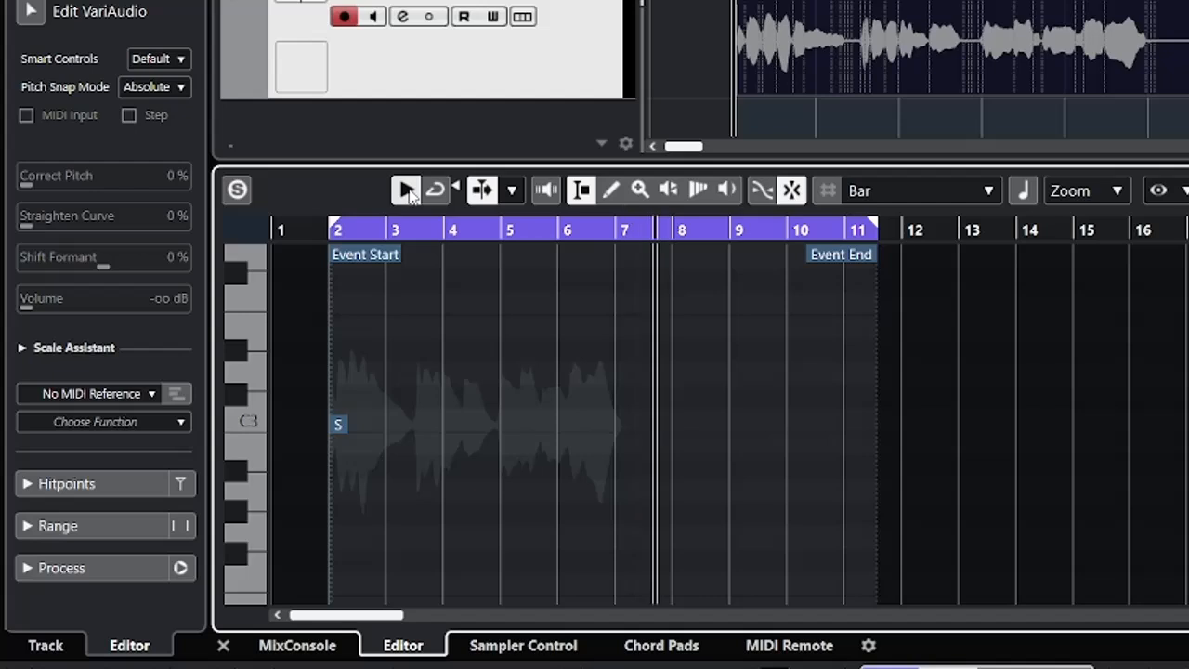
{"action": "left_click", "coordinate": [410, 191]}
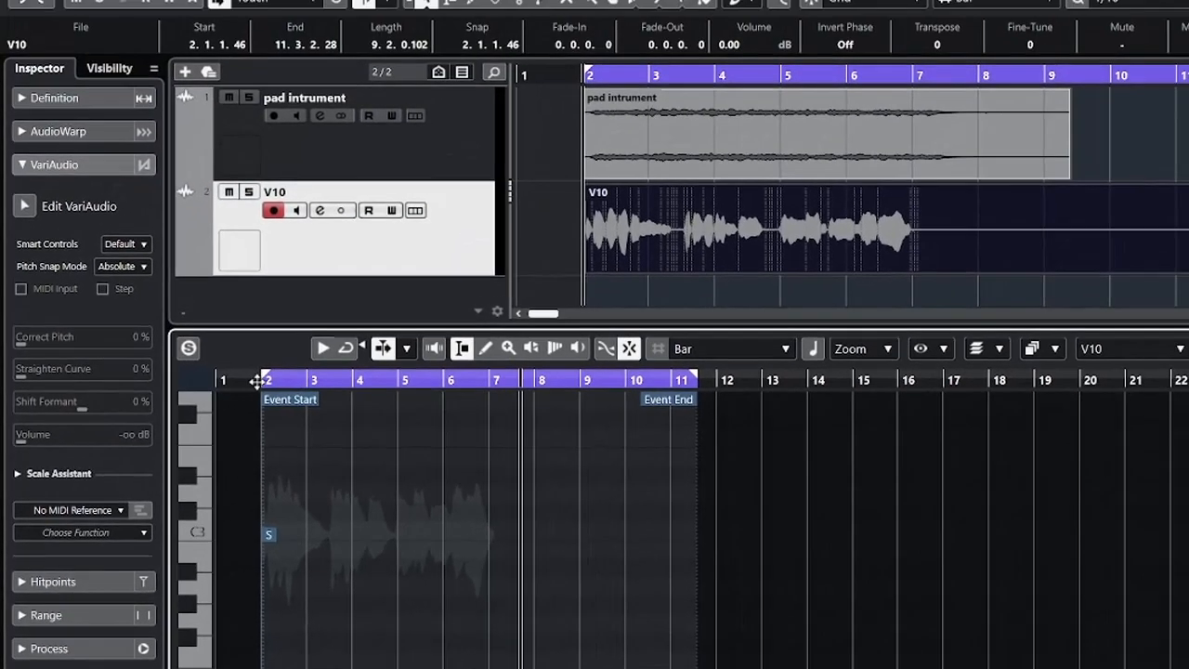
{"action": "left_click", "coordinate": [324, 231]}
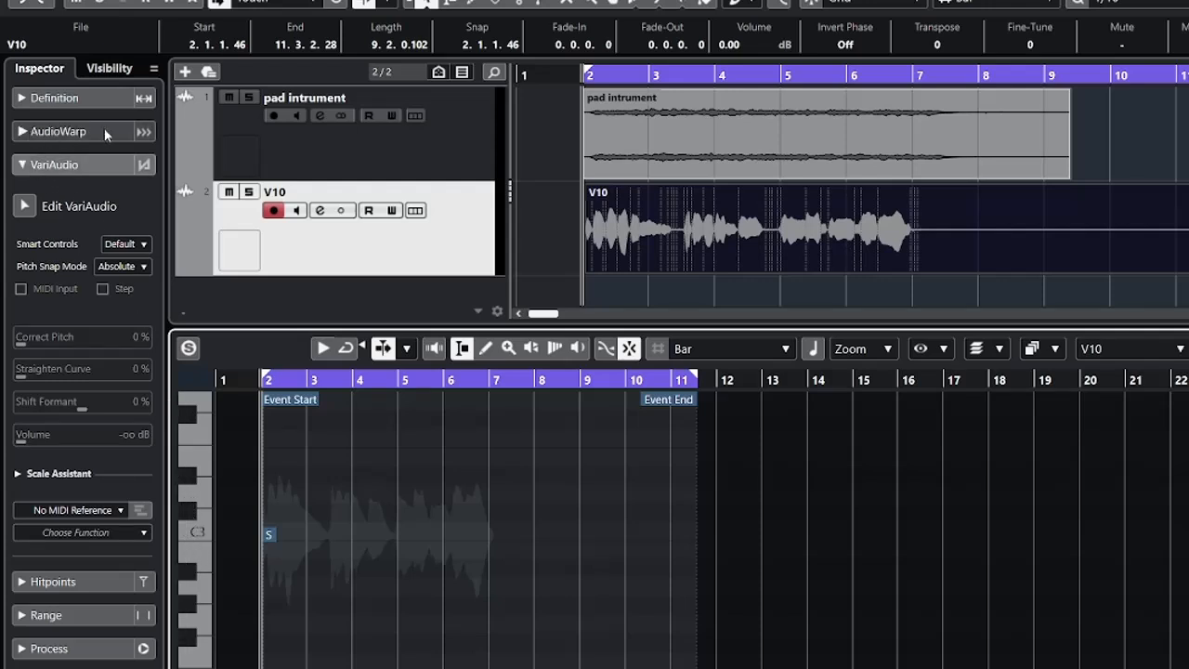
Expand the VariAudio section and enable Edit VariAudio to analyse the V10 vocal into pitch segments.
{"action": "left_click", "coordinate": [26, 165]}
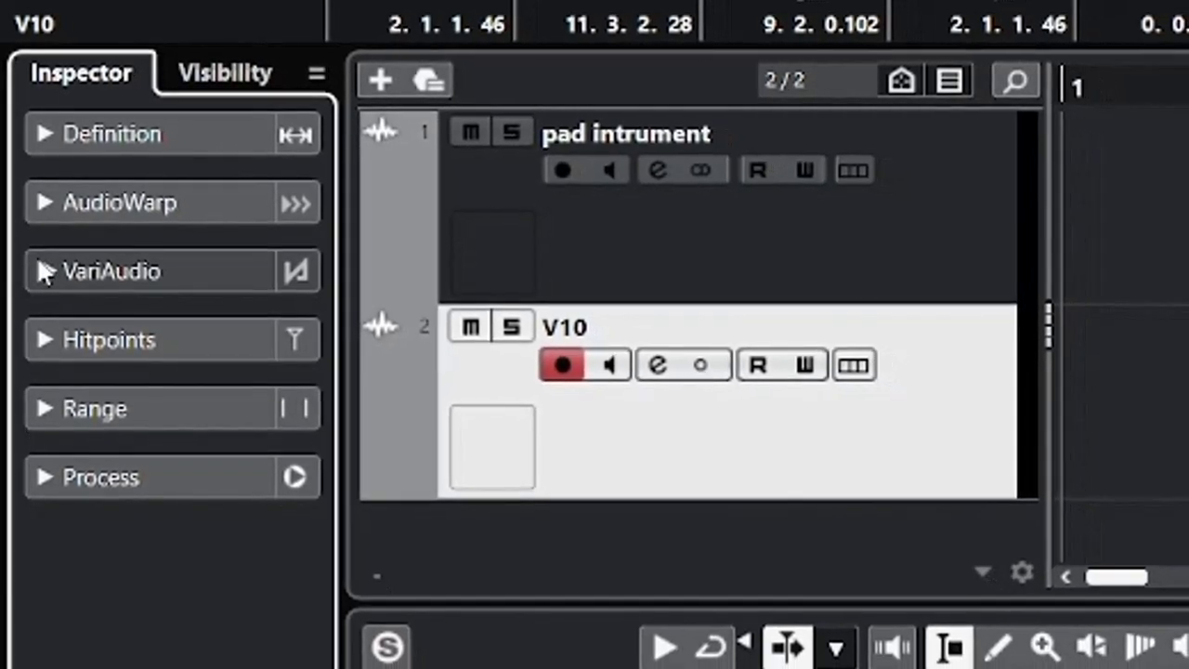
{"action": "left_click", "coordinate": [44, 272]}
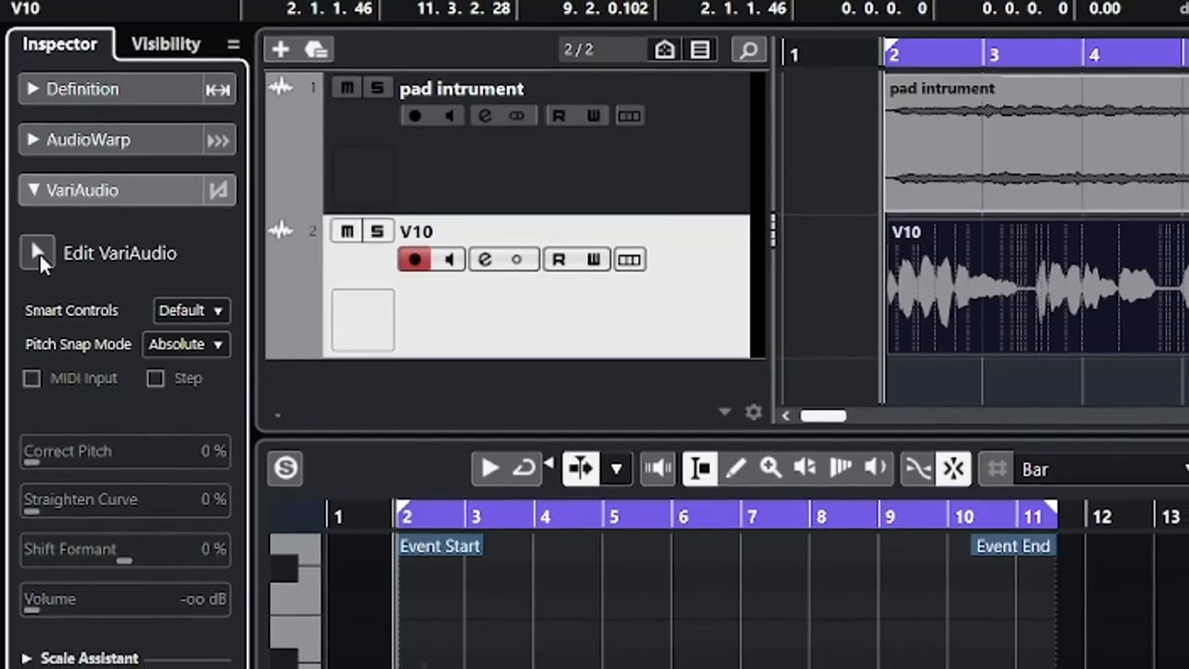
{"action": "left_click", "coordinate": [40, 257]}
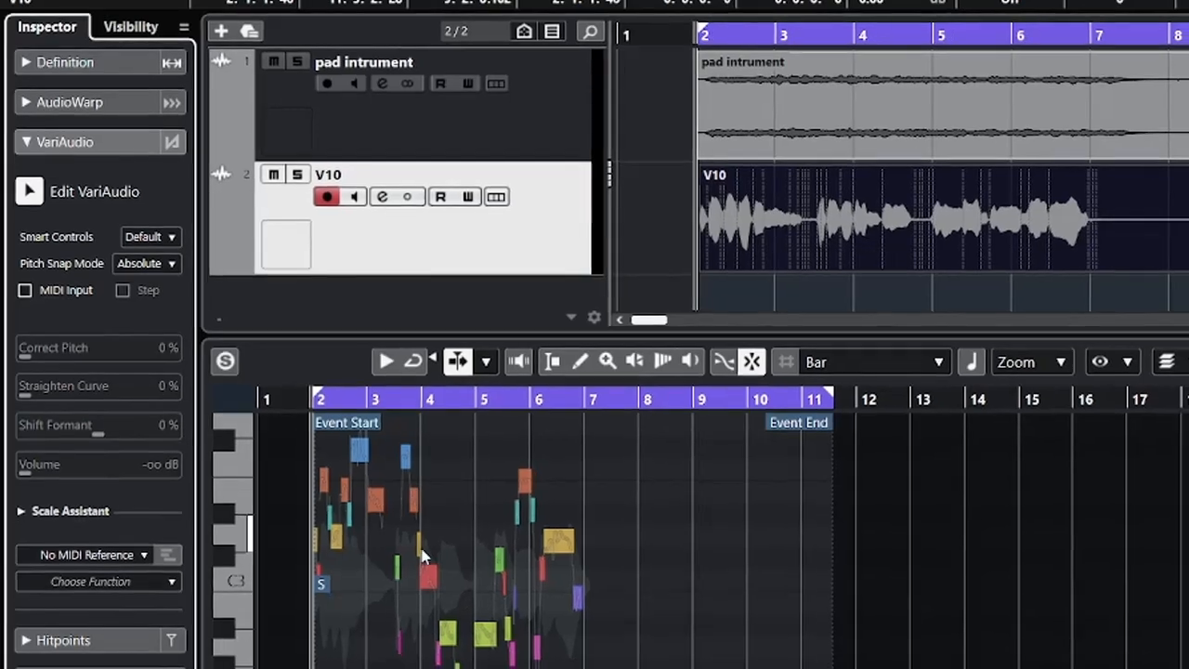
Play the V10 vocal in the editor and examine its pitch segments and curves up close from the event start.
{"action": "left_click", "coordinate": [547, 531]}
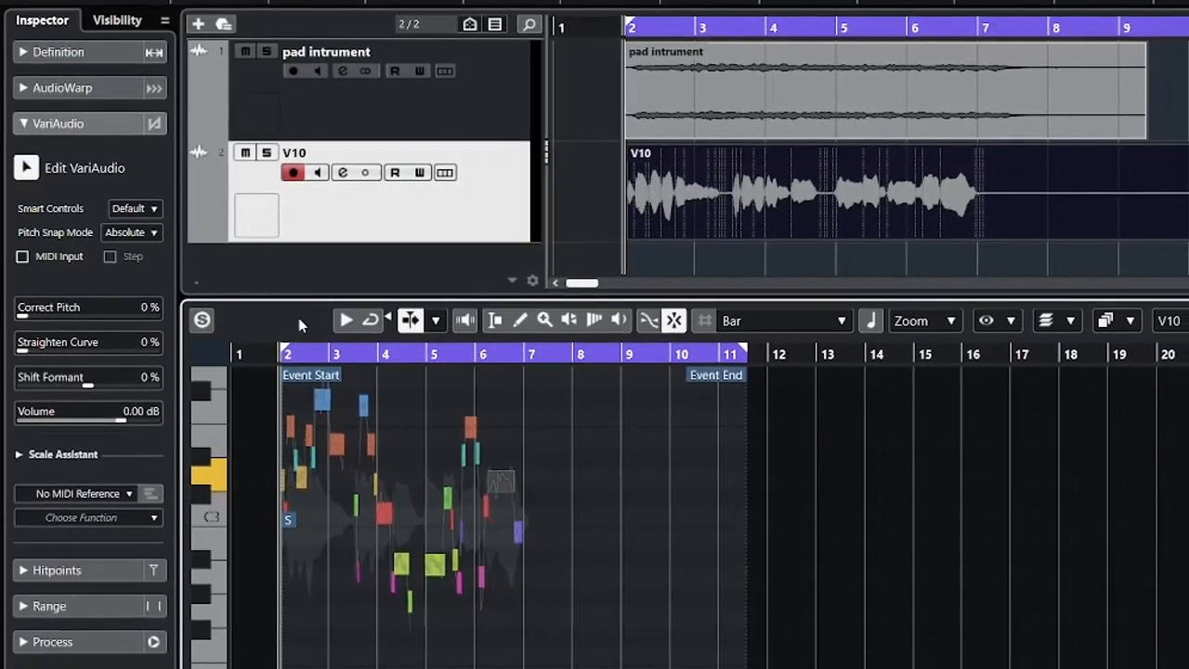
{"action": "left_click", "coordinate": [348, 321]}
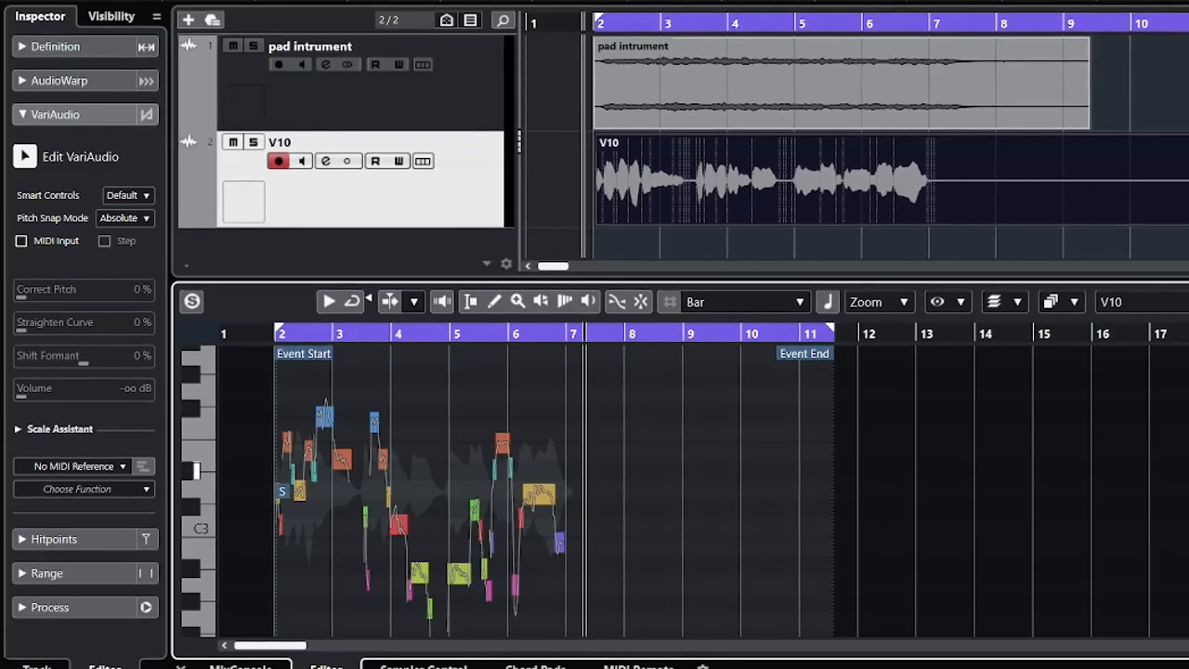
{"action": "scroll", "coordinate": [557, 471], "scroll_direction": "down", "scroll_amount": 1}
{"action": "scroll", "coordinate": [557, 469], "scroll_direction": "up", "scroll_amount": 1}
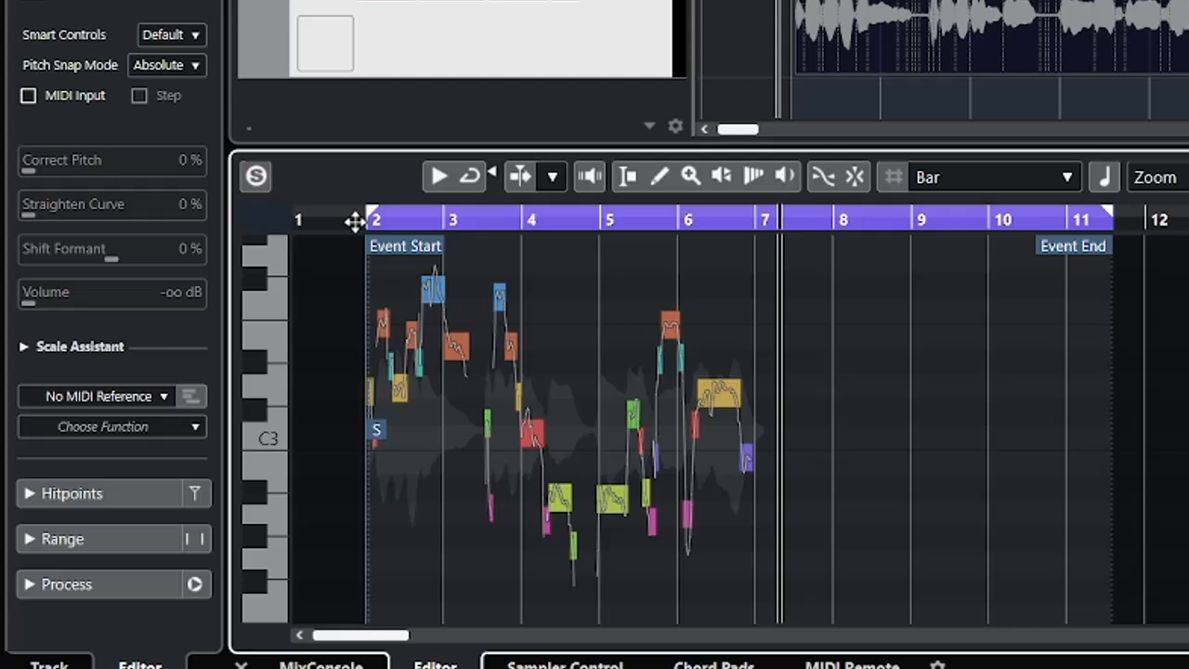
{"action": "left_click", "coordinate": [355, 223]}
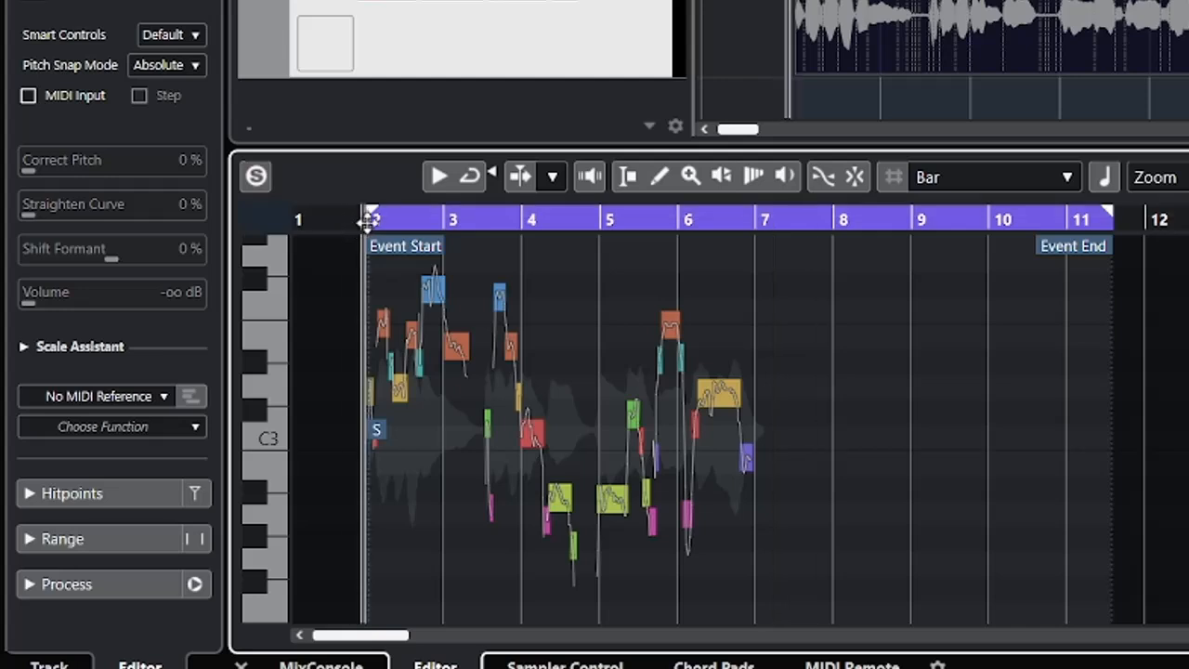
{"action": "key", "text": "h"}
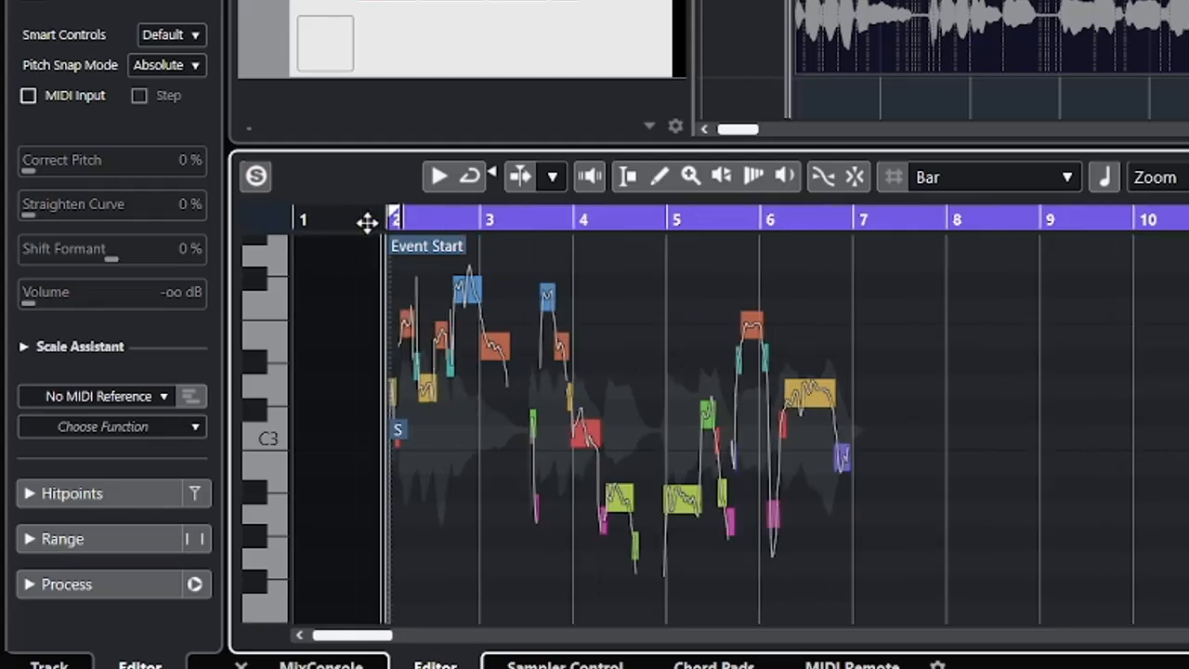
{"action": "key", "text": "h"}
Examine the V10 vocal's pitch segments around the event start at closer and wider zoom levels.
{"action": "key", "text": "h"}
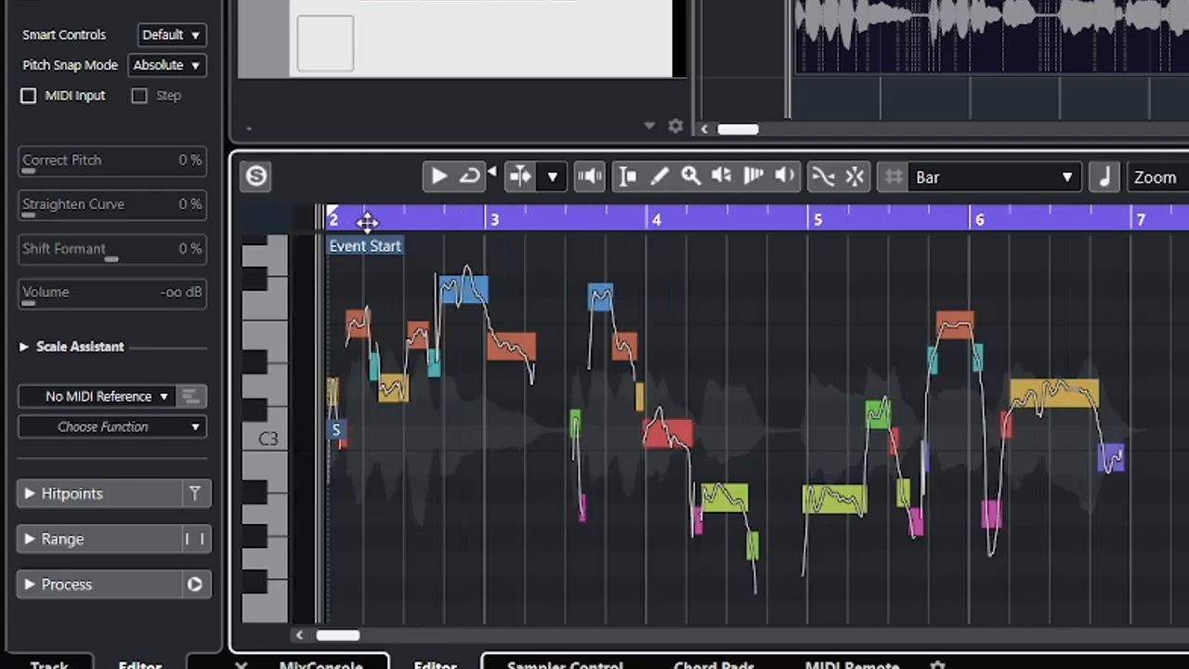
{"action": "key", "text": "g"}
{"action": "key", "text": "g"}
{"action": "key", "text": "h"}
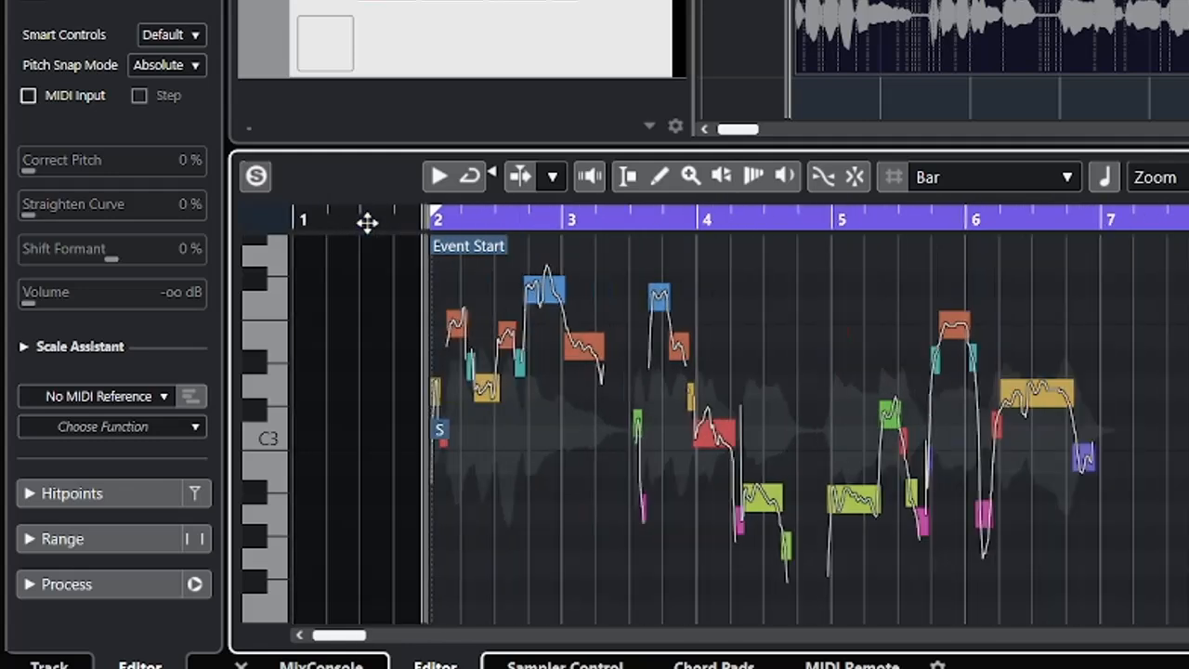
{"action": "key", "text": "g"}
{"action": "key", "text": "h"}
{"action": "key", "text": "h"}
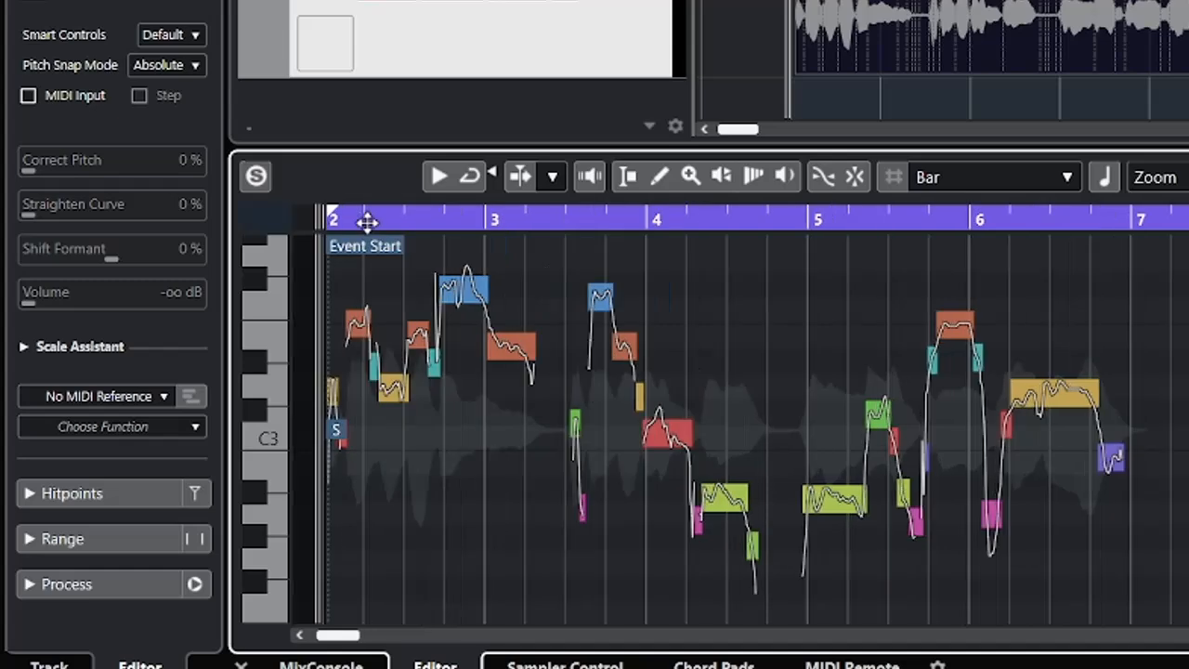
{"action": "key", "text": "g"}
{"action": "key", "text": "h"}
{"action": "key", "text": "g"}
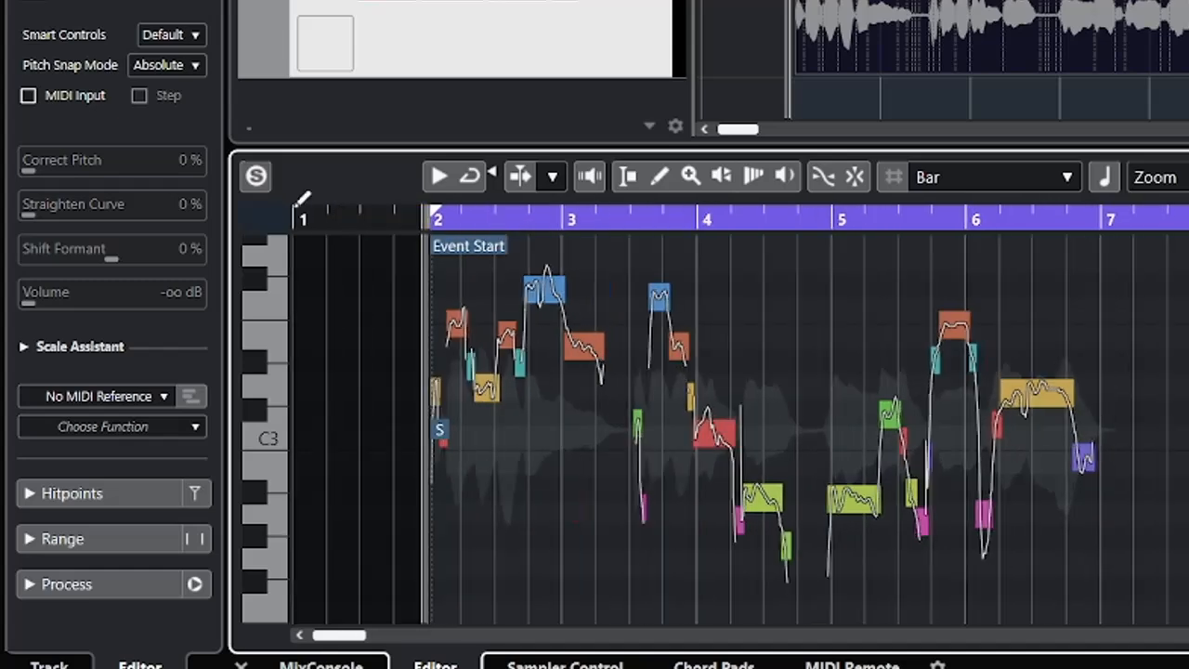
{"action": "mouse_move", "coordinate": [420, 219]}
{"action": "left_mouse_down"}
{"action": "mouse_move", "coordinate": [432, 261]}
{"action": "mouse_move", "coordinate": [432, 218]}
{"action": "mouse_move", "coordinate": [392, 217]}
{"action": "mouse_move", "coordinate": [413, 219]}
{"action": "mouse_move", "coordinate": [418, 242]}
{"action": "left_mouse_up"}
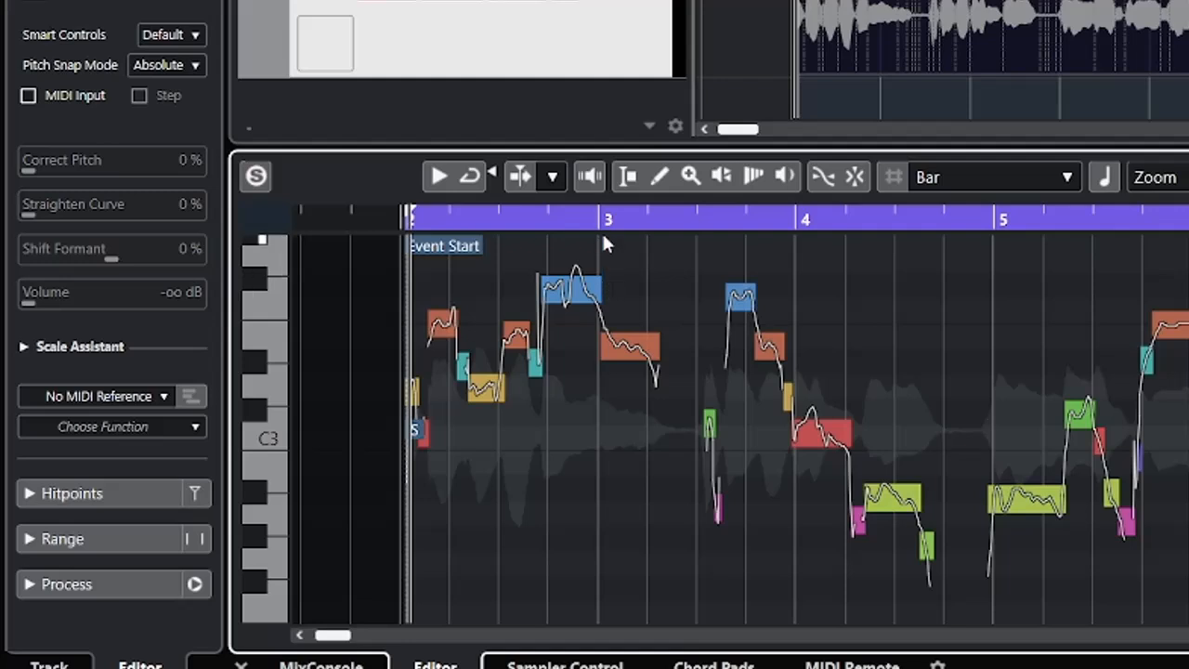
Enable Acoustic Feedback and audition the segments just after bar 3 and shortly before bar 4 by trying small pitch shifts.
{"action": "left_click", "coordinate": [589, 177]}
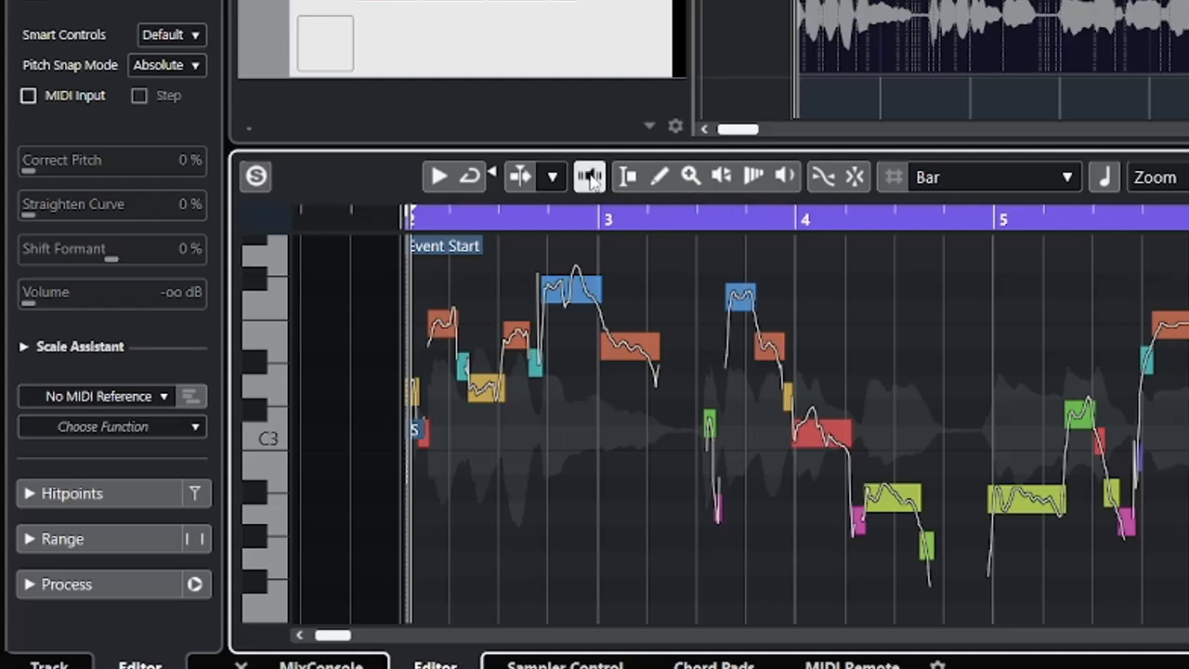
{"action": "left_click", "coordinate": [625, 354]}
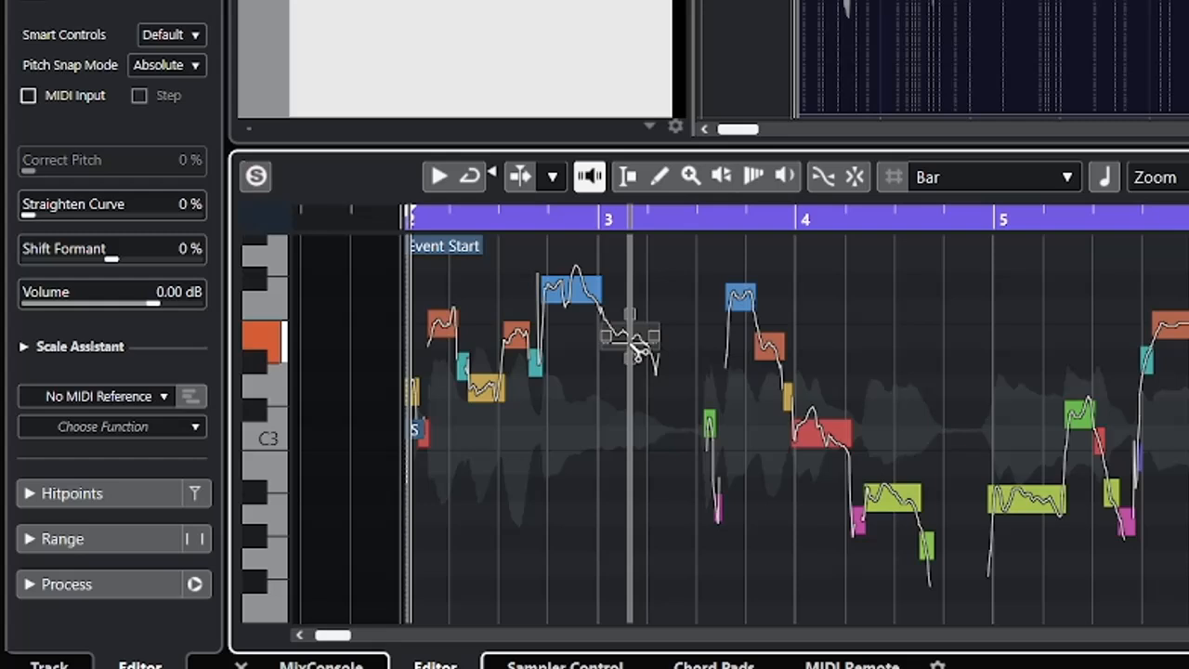
{"action": "left_click", "coordinate": [636, 351]}
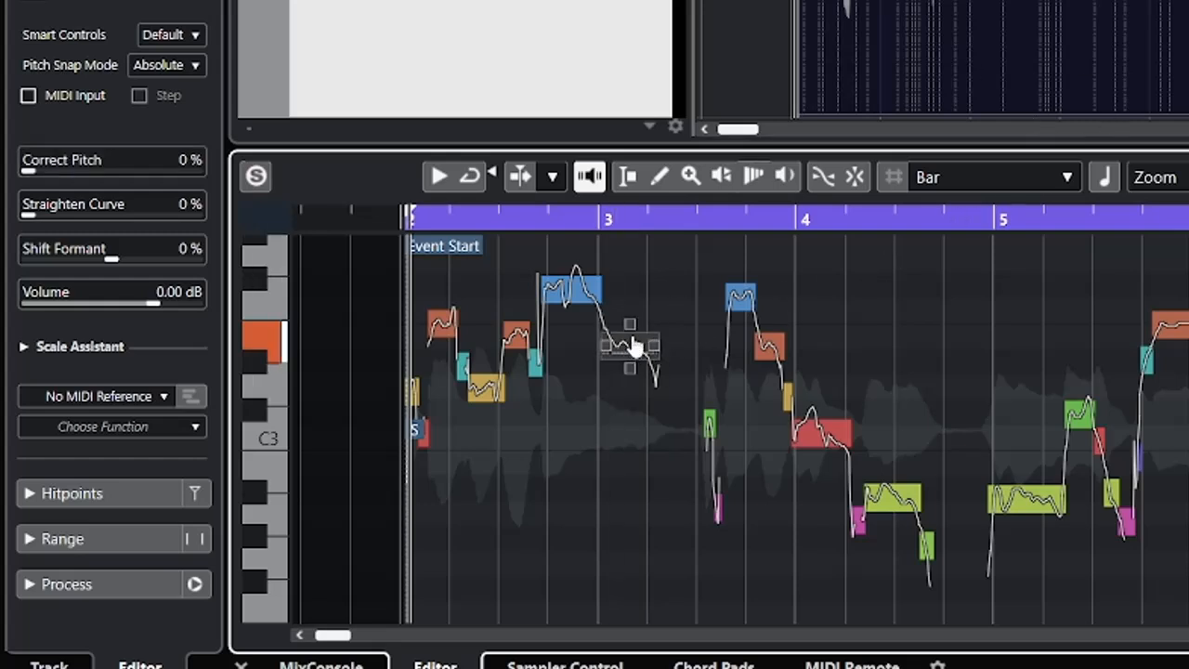
{"action": "left_click", "coordinate": [772, 351]}
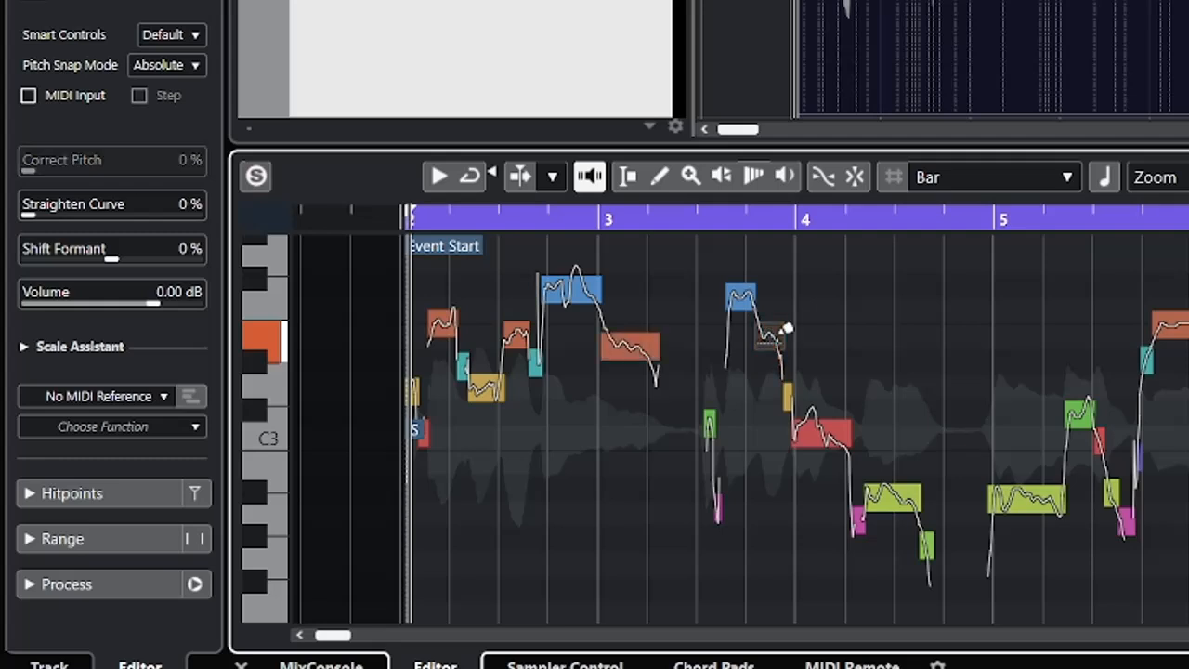
{"action": "left_click", "coordinate": [786, 330]}
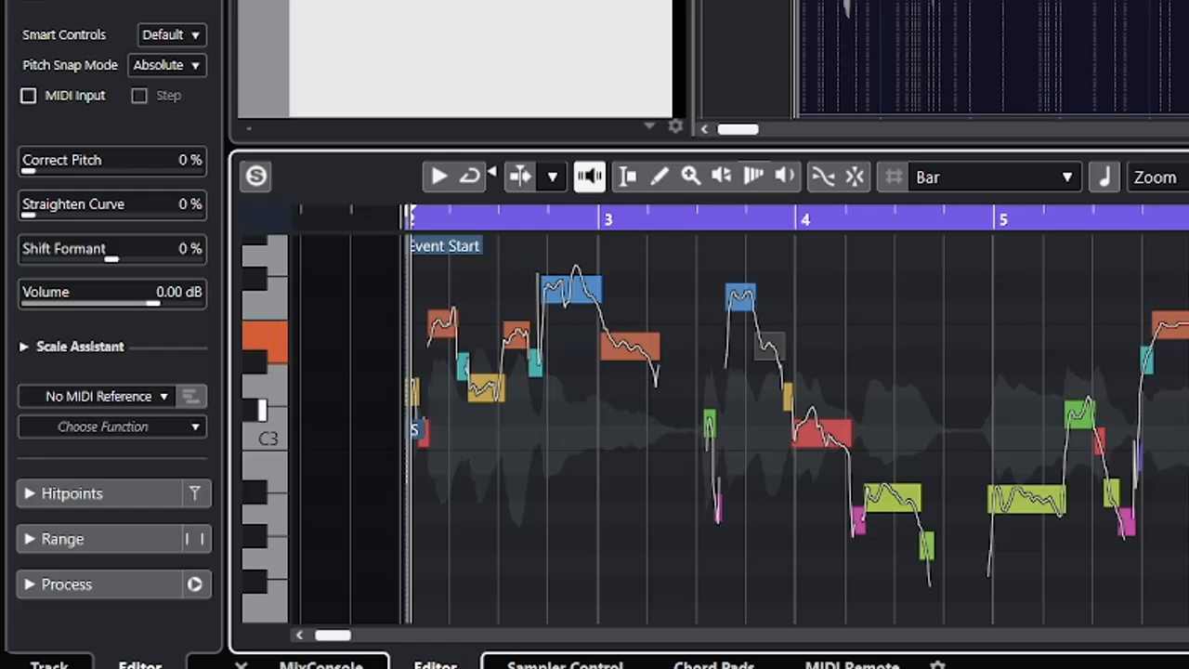
{"action": "left_click", "coordinate": [777, 386]}
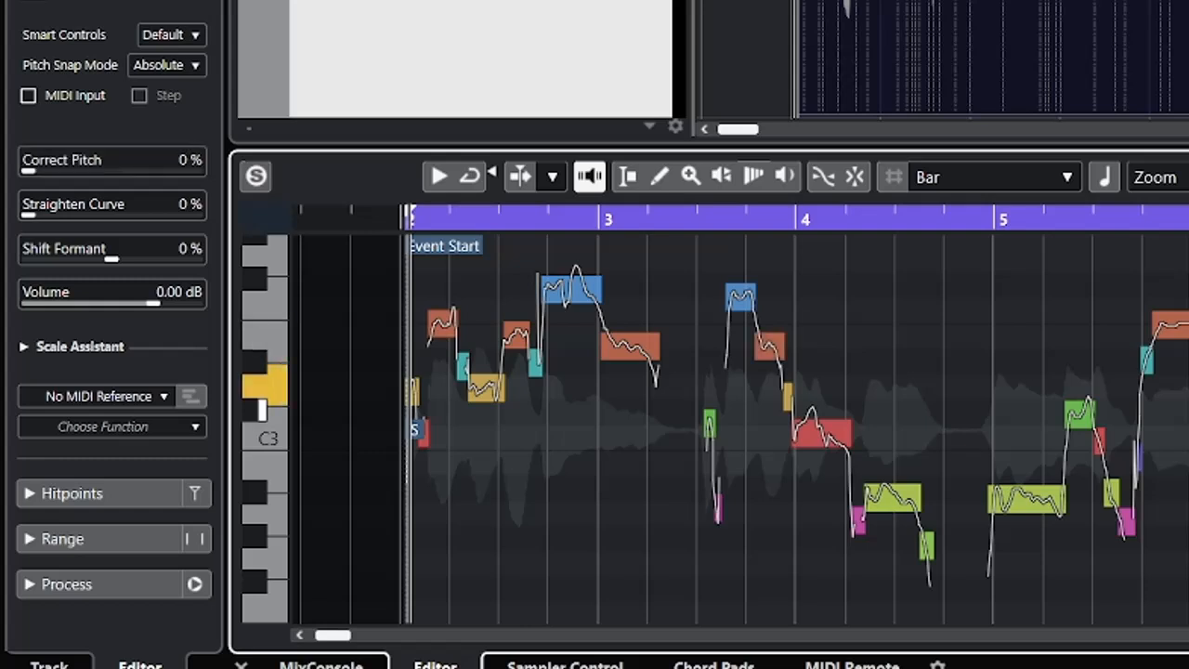
Examine the pitch curve of the long high segment just before bar 3 up close, then return to the wider view.
{"action": "left_click", "coordinate": [1069, 181]}
{"action": "left_click", "coordinate": [1022, 213]}
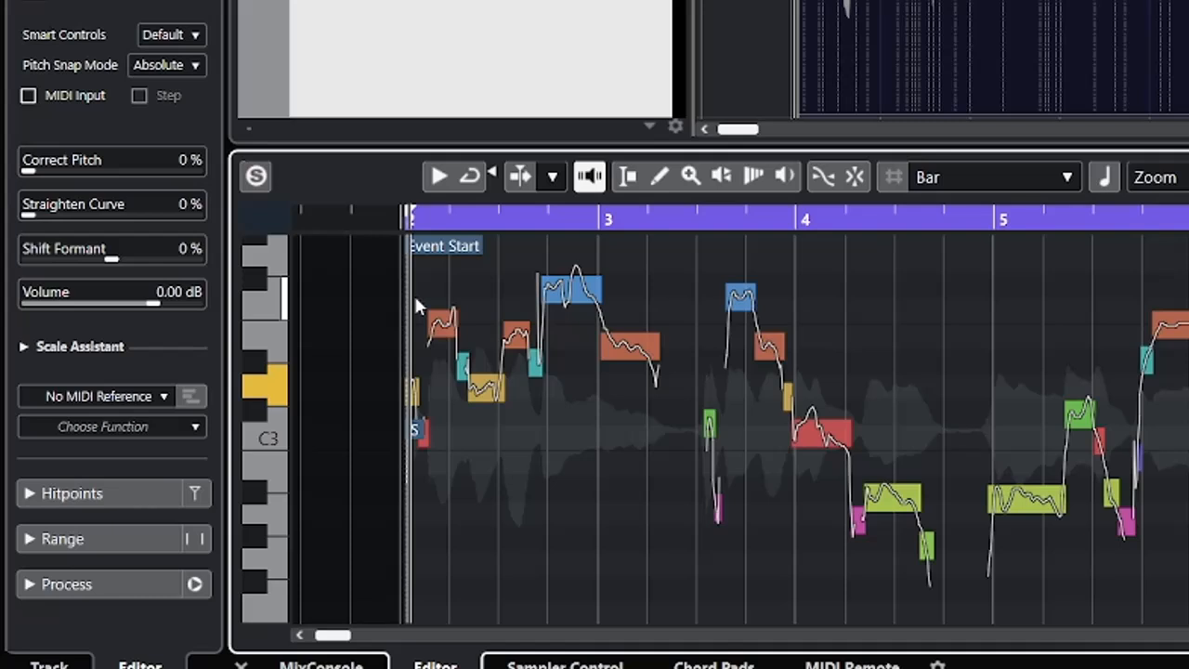
{"action": "left_click", "coordinate": [584, 178]}
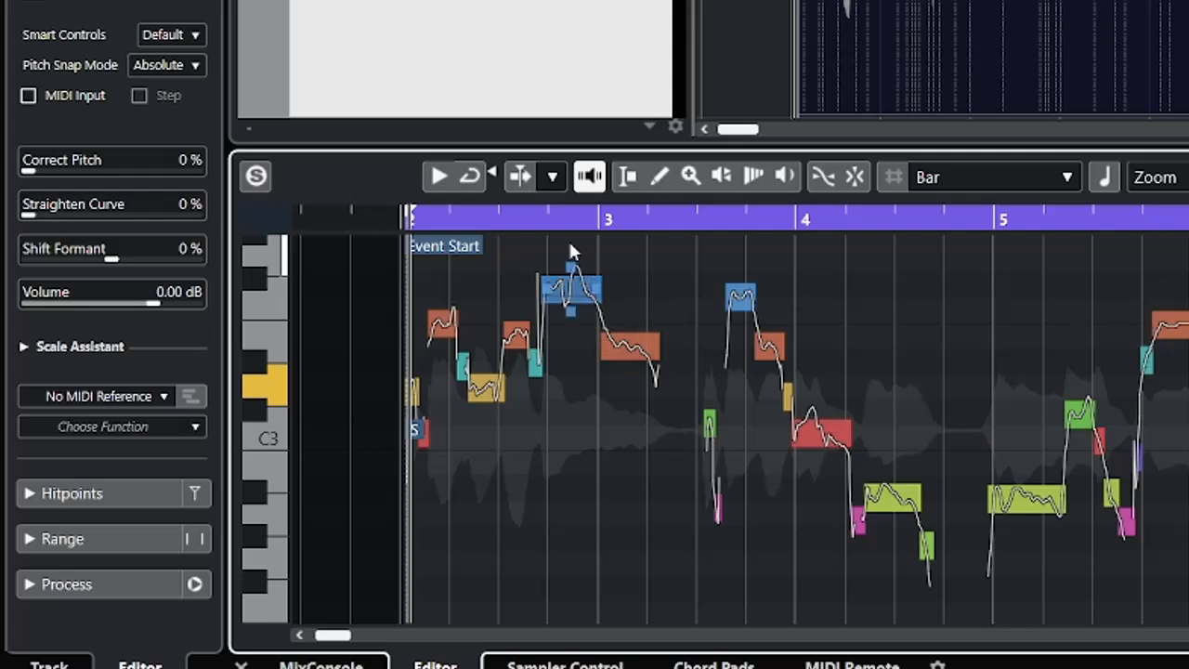
{"action": "left_click_drag", "start_coordinate": [547, 225], "coordinate": [513, 289]}
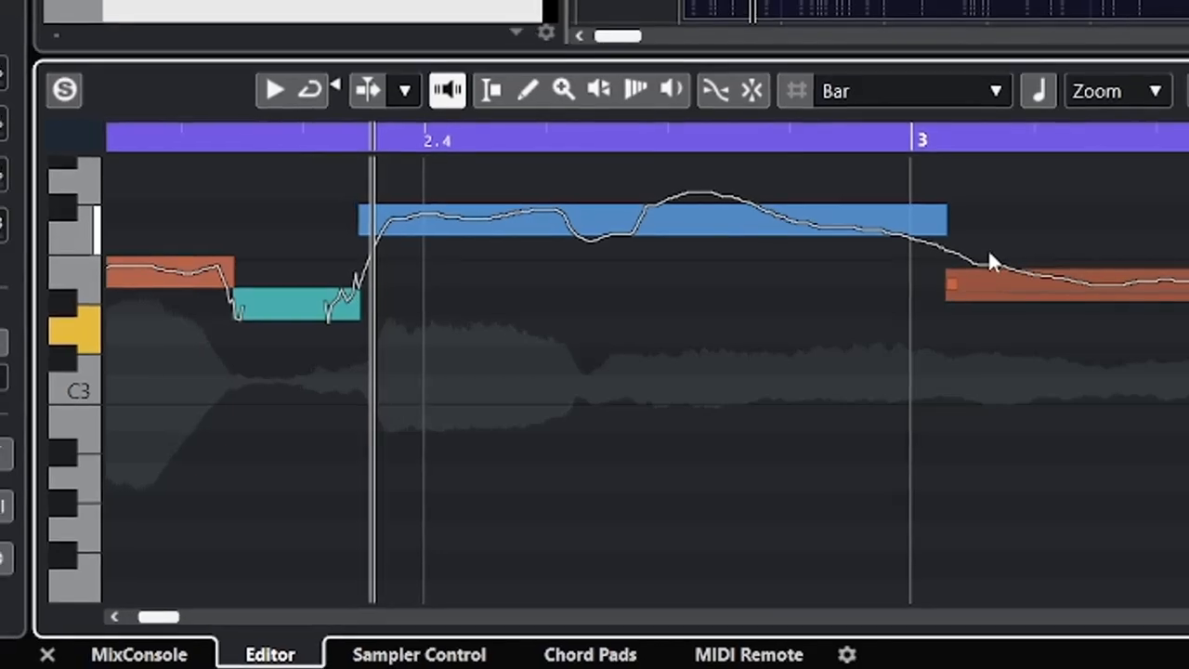
{"action": "key", "text": "g"}
{"action": "key", "text": "g"}
{"action": "key", "text": "g"}
{"action": "key", "text": "g"}
{"action": "key", "text": "g"}
{"action": "key", "text": "g"}
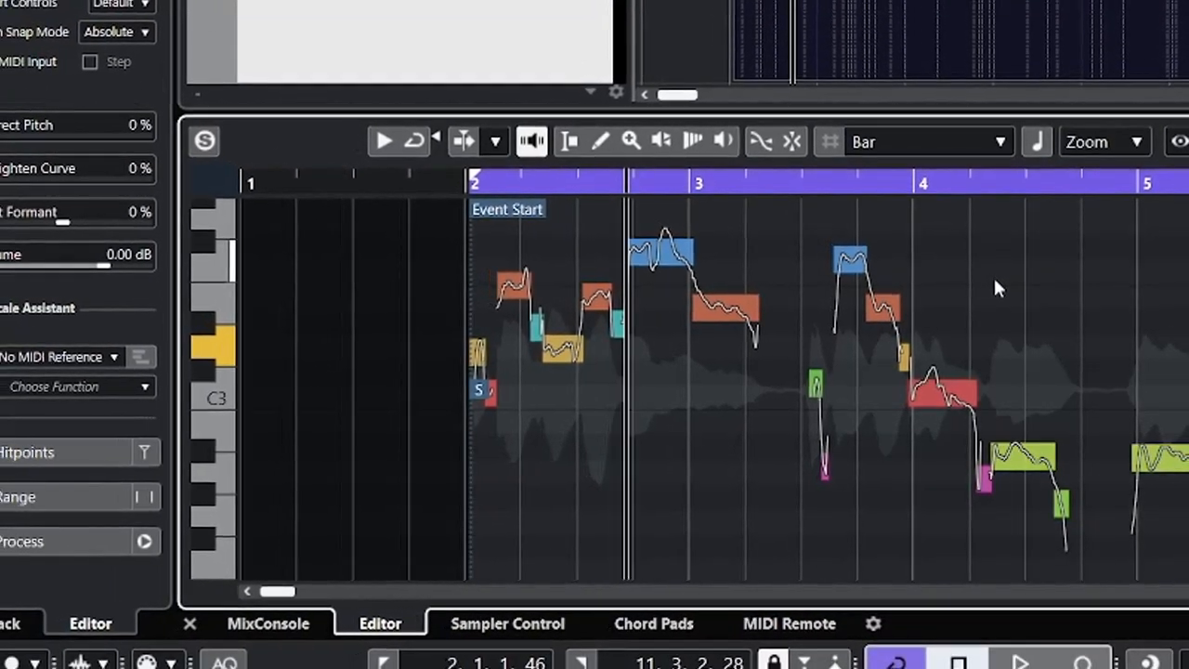
Select all pitch segments of the V10 vocal and set Correct Pitch to 100%.
{"action": "key", "text": "ctrl+a"}
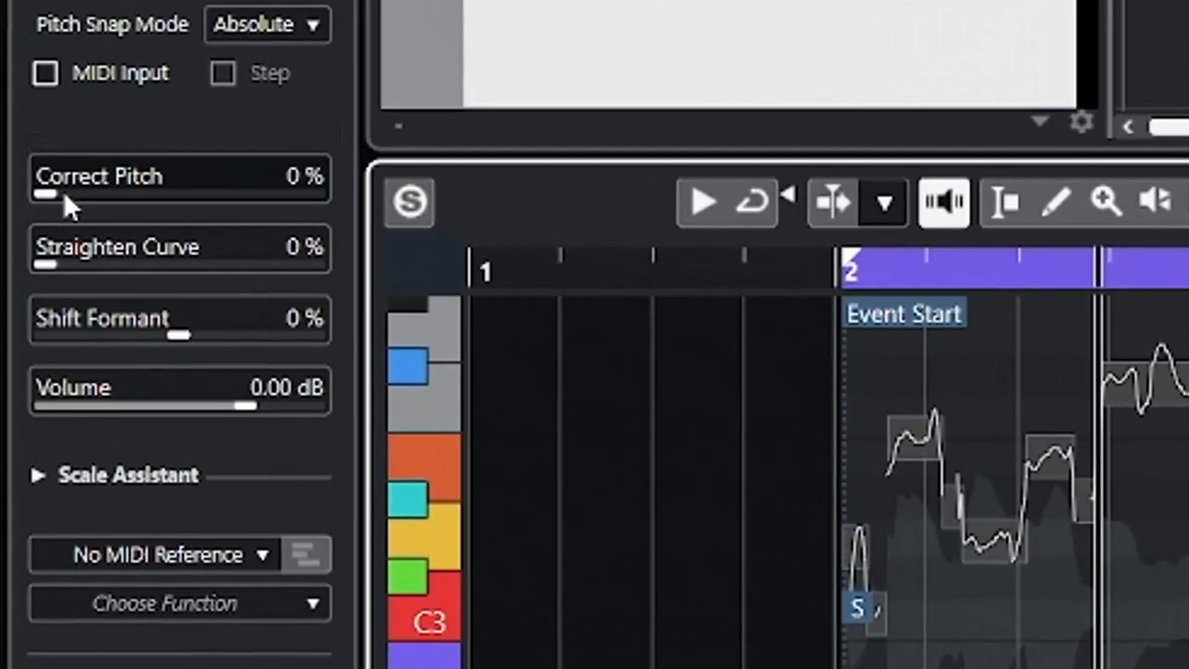
{"action": "left_click_drag", "start_coordinate": [66, 190], "coordinate": [209, 228]}
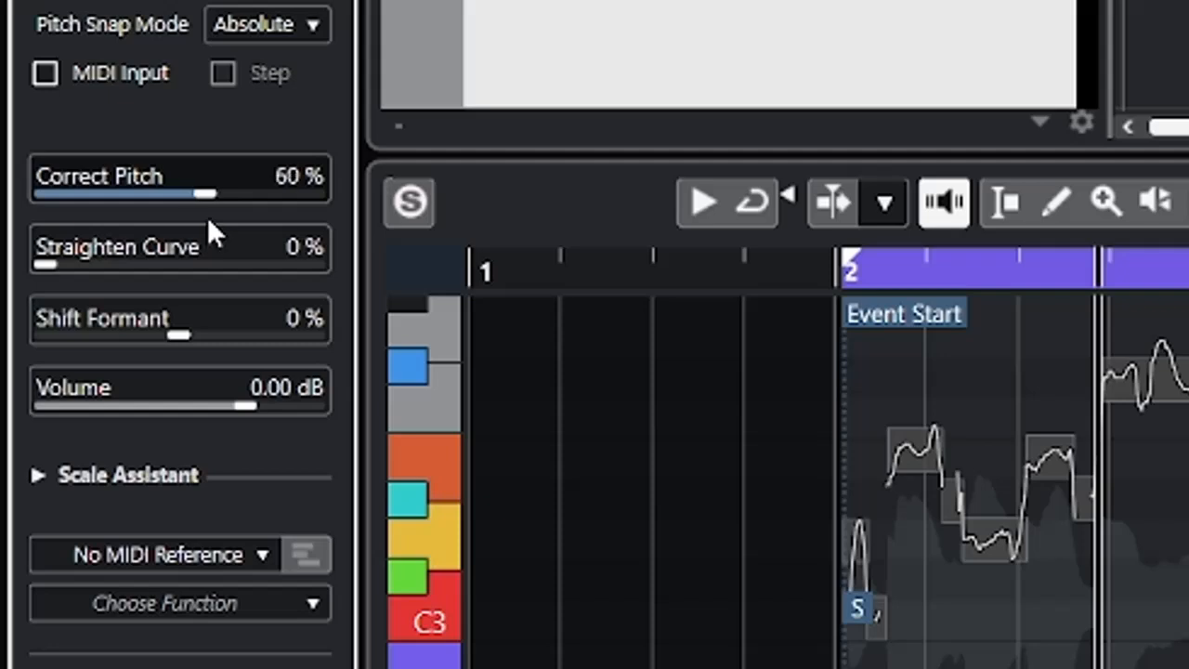
{"action": "left_click_drag", "start_coordinate": [208, 221], "coordinate": [327, 197]}
{"action": "left_click_drag", "start_coordinate": [403, 198], "coordinate": [423, 173]}
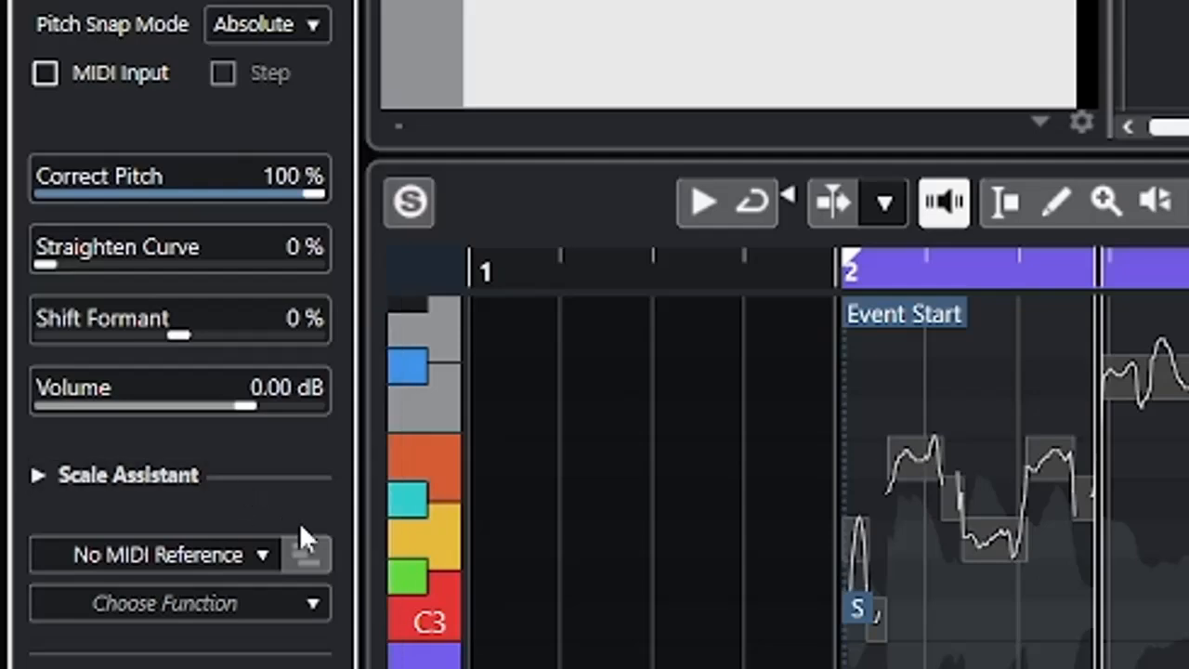
Play the pitch-corrected V10 vocal from the event start and stop playback.
{"action": "left_click", "coordinate": [842, 271]}
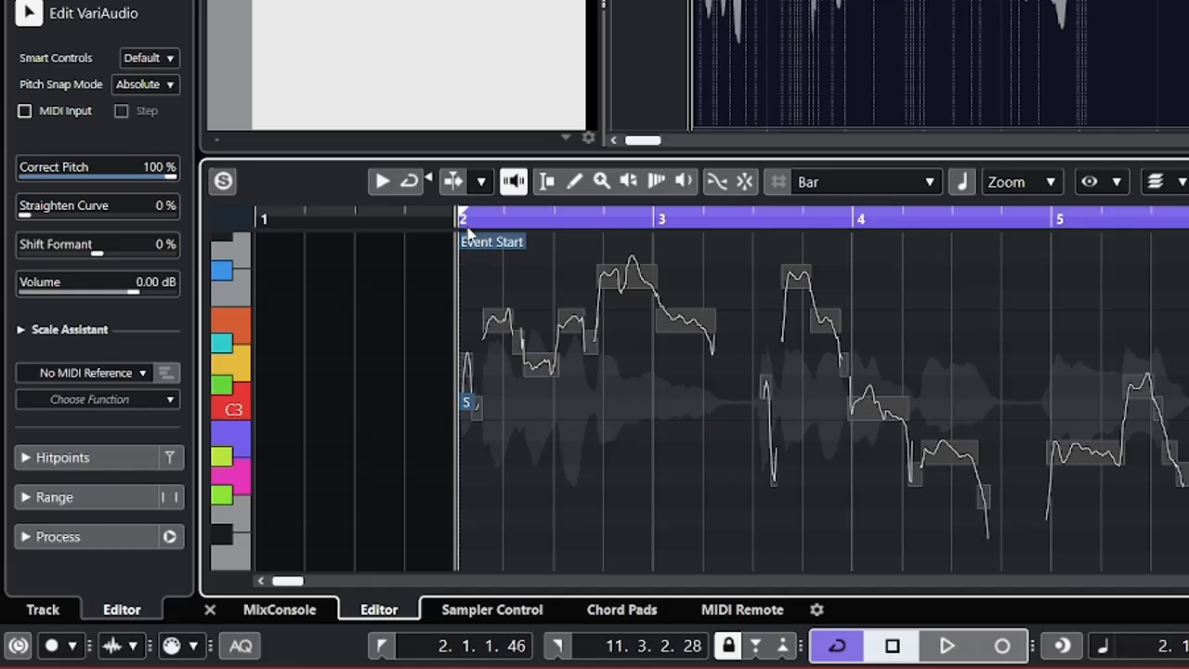
{"action": "key", "text": "space"}
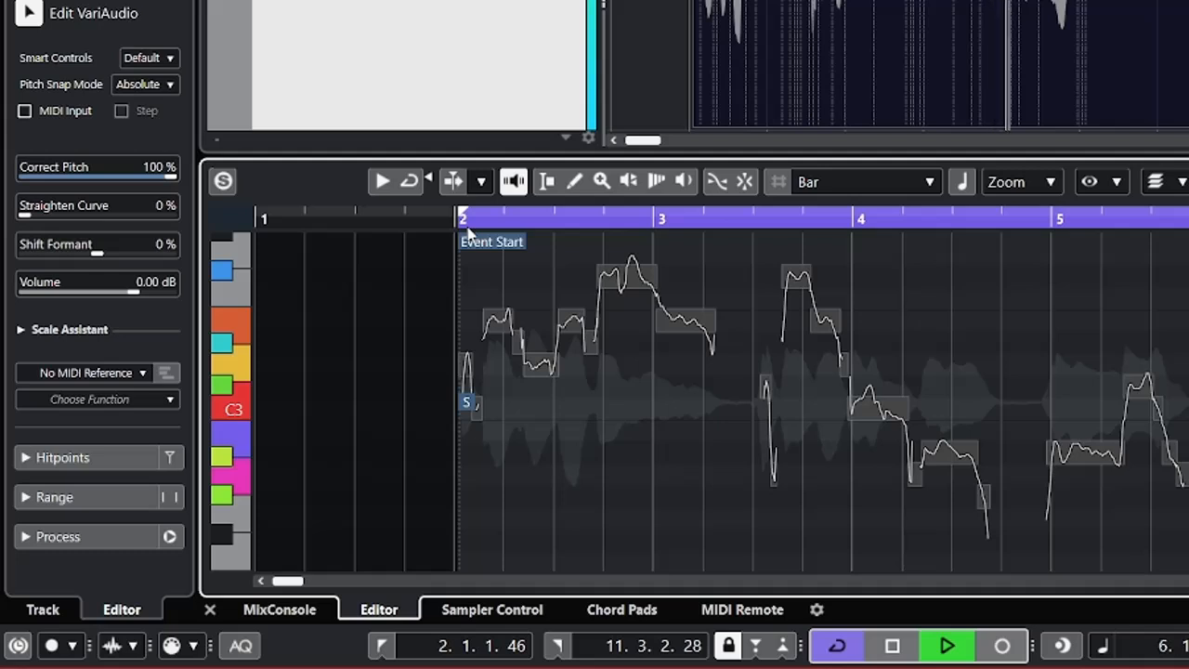
{"action": "key", "text": "space"}
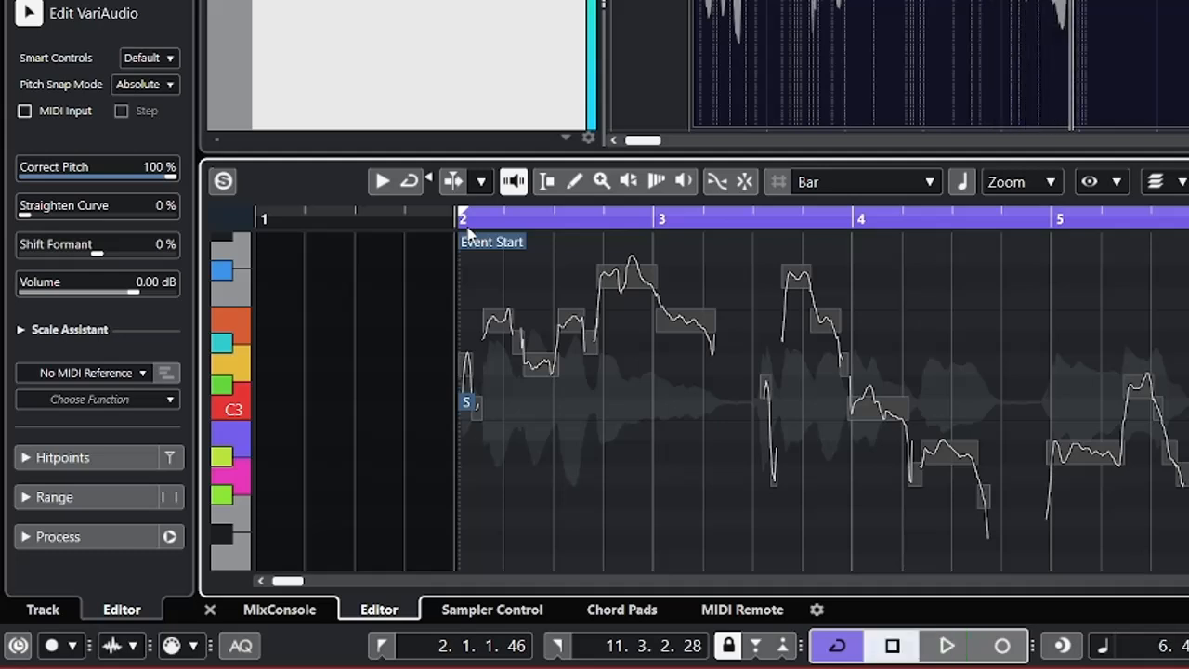
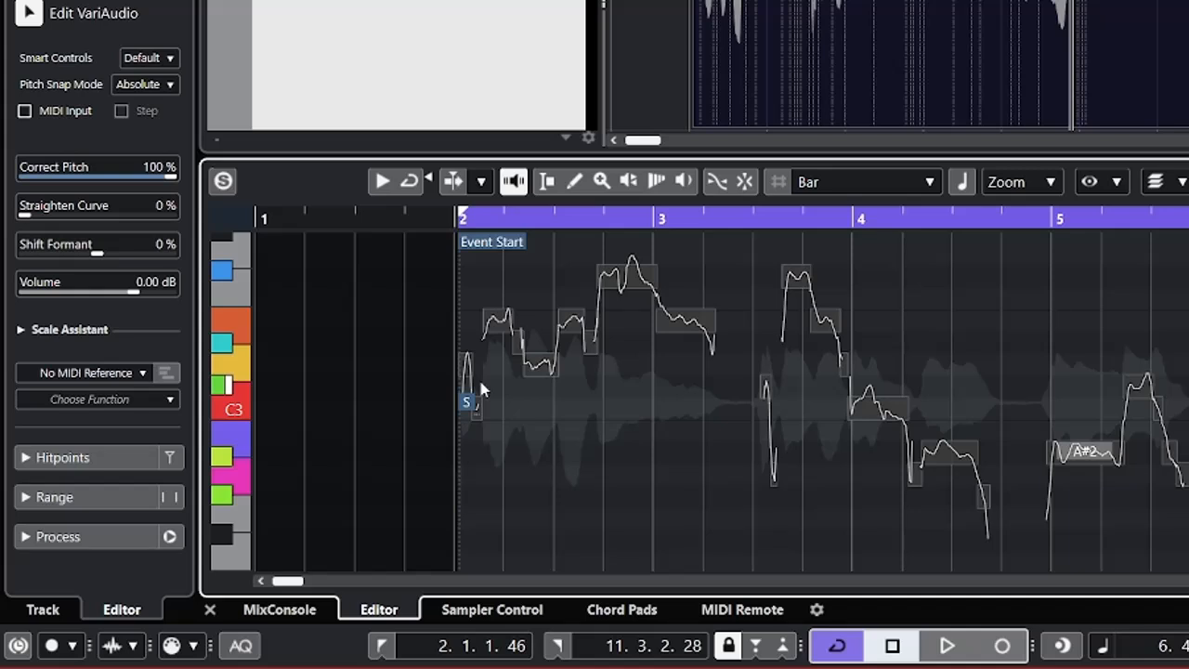
Play the start of the V10 vocal and raise the short C3 segment behind the opening D3 segment to D3.
{"action": "left_click", "coordinate": [419, 348]}
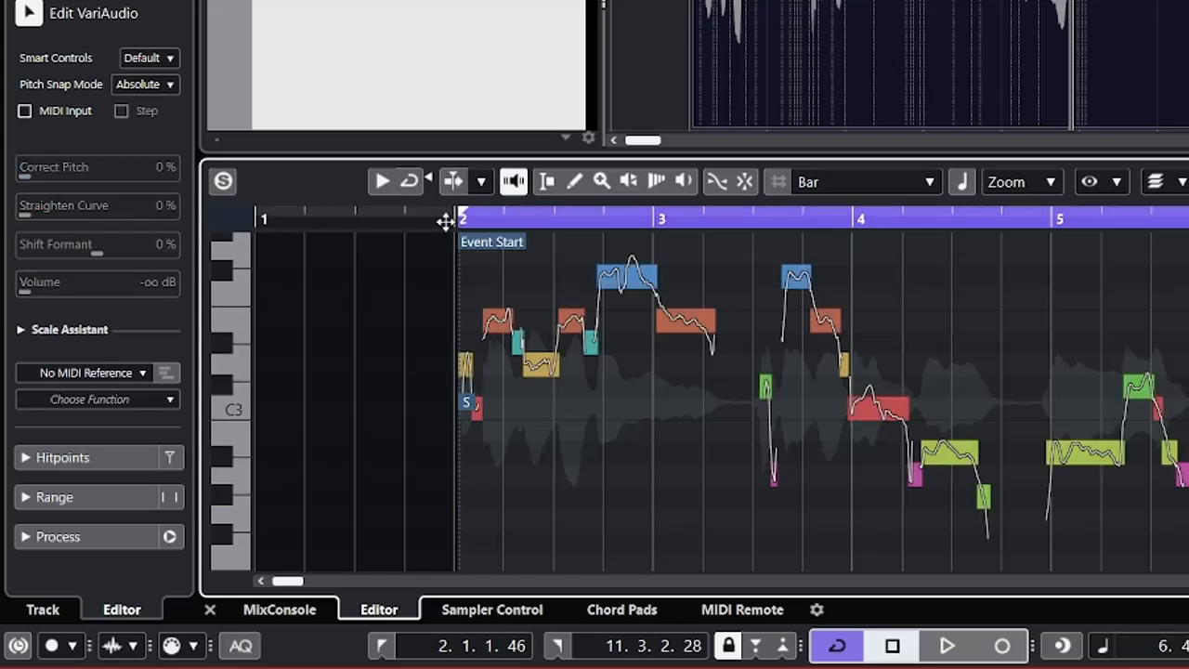
{"action": "left_click_drag", "start_coordinate": [447, 221], "coordinate": [459, 311]}
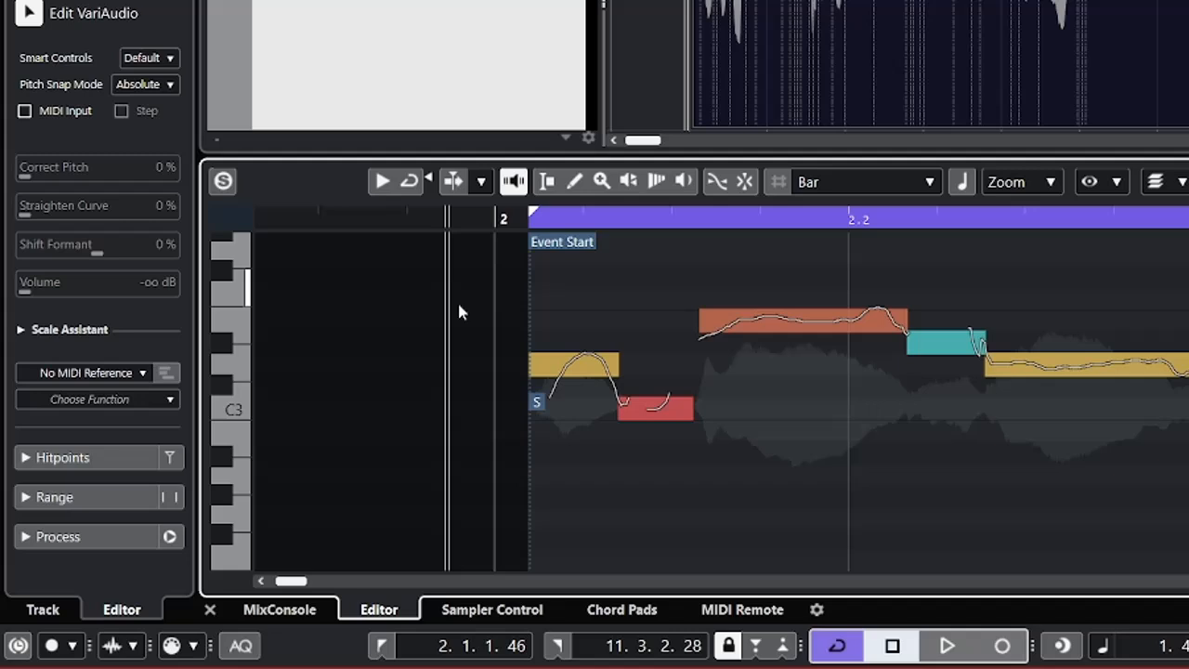
{"action": "left_click", "coordinate": [576, 367]}
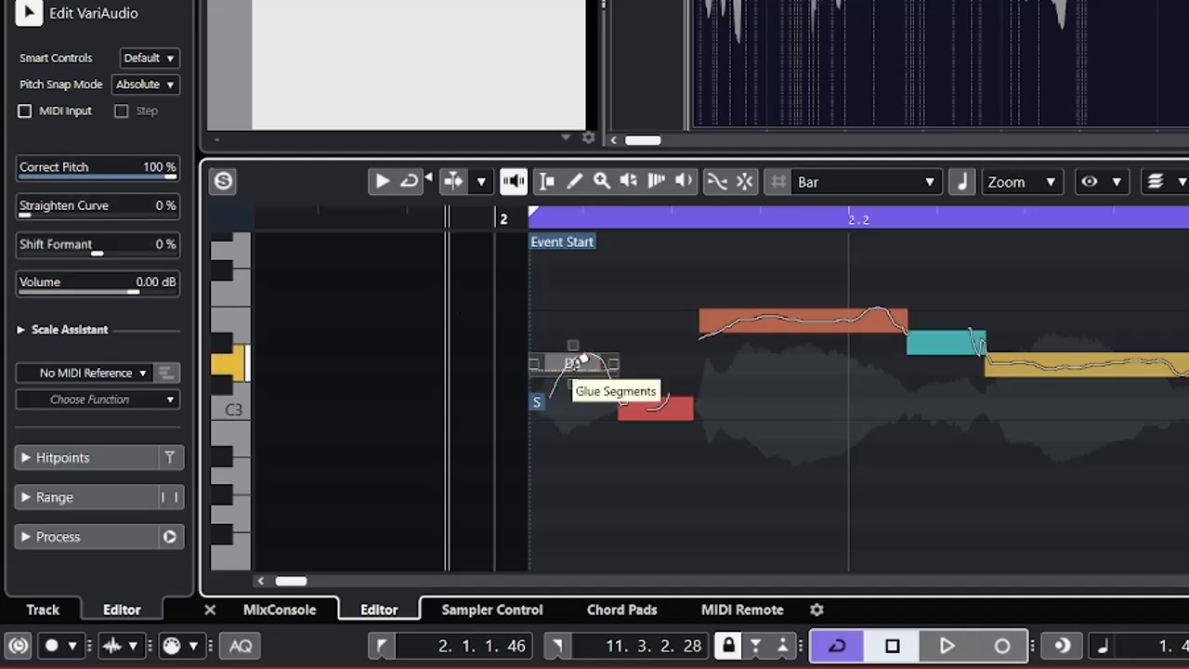
{"action": "left_click_drag", "start_coordinate": [528, 305], "coordinate": [549, 391]}
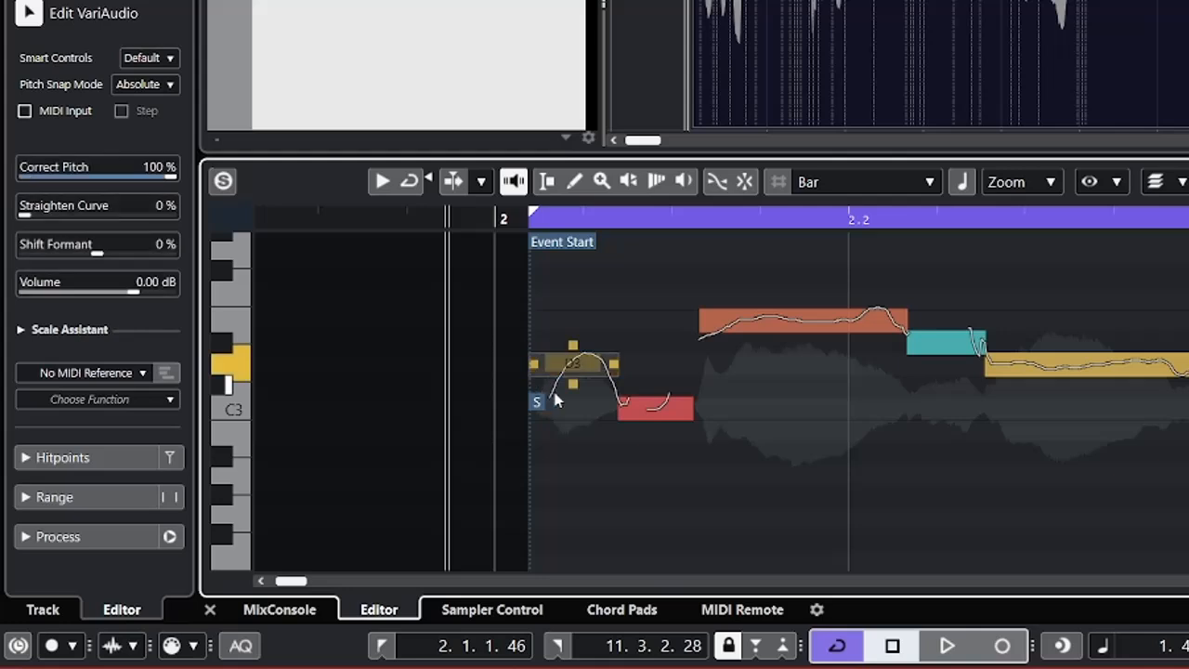
{"action": "left_click", "coordinate": [555, 400]}
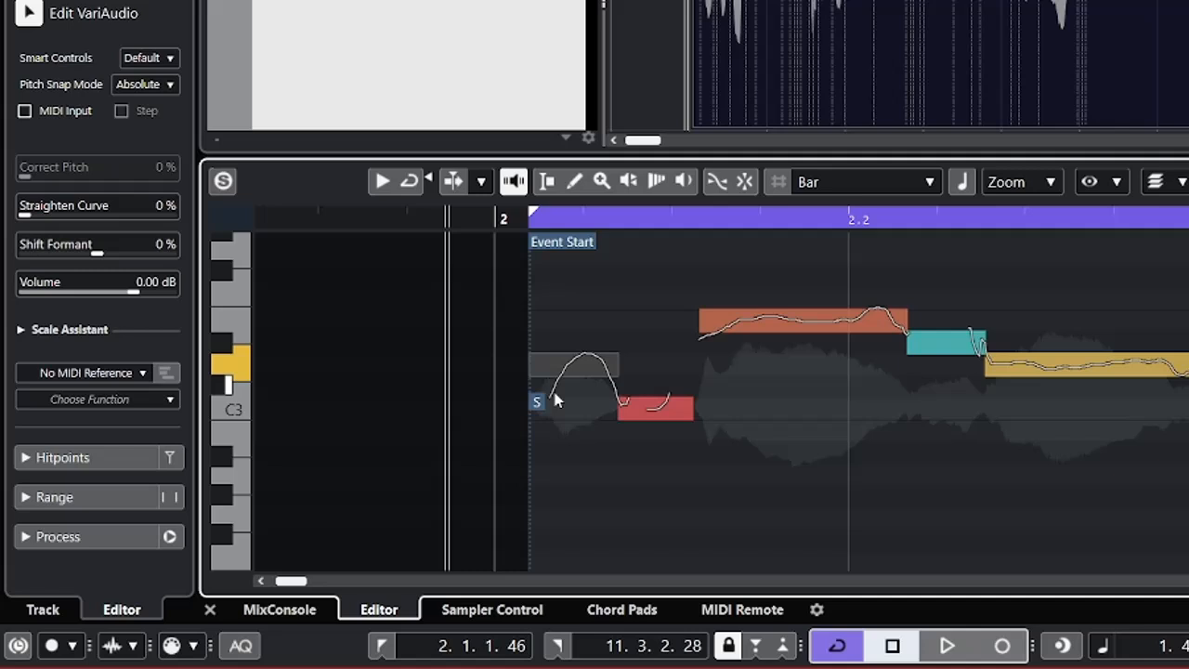
{"action": "key", "text": "space"}
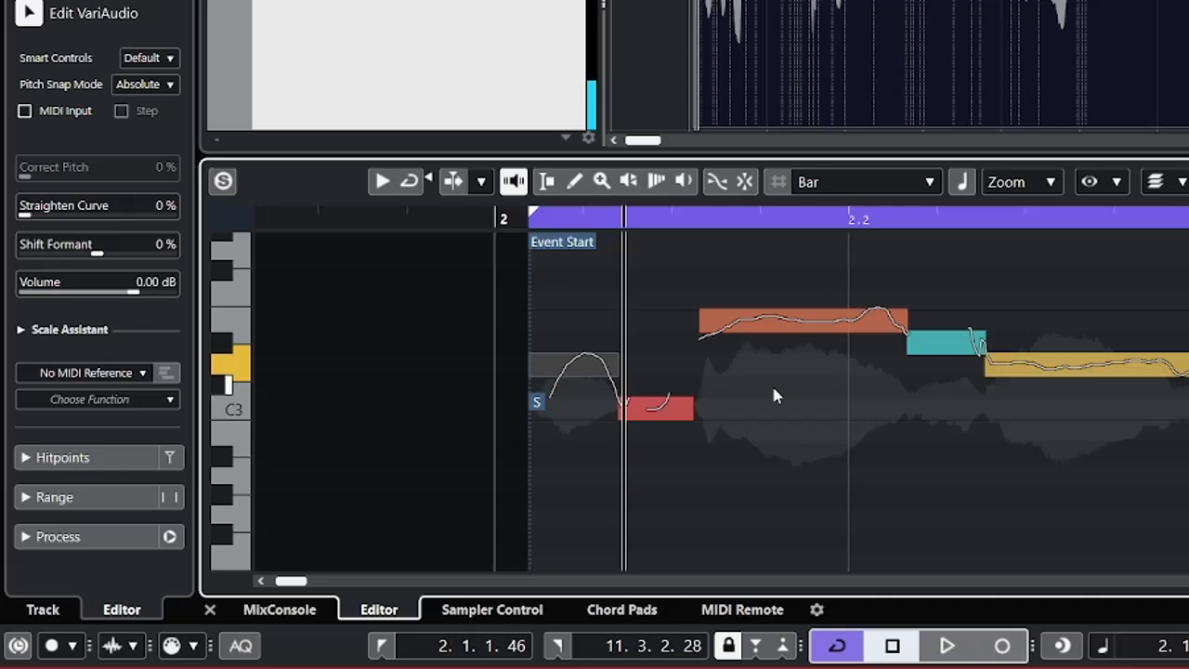
{"action": "left_click", "coordinate": [674, 417]}
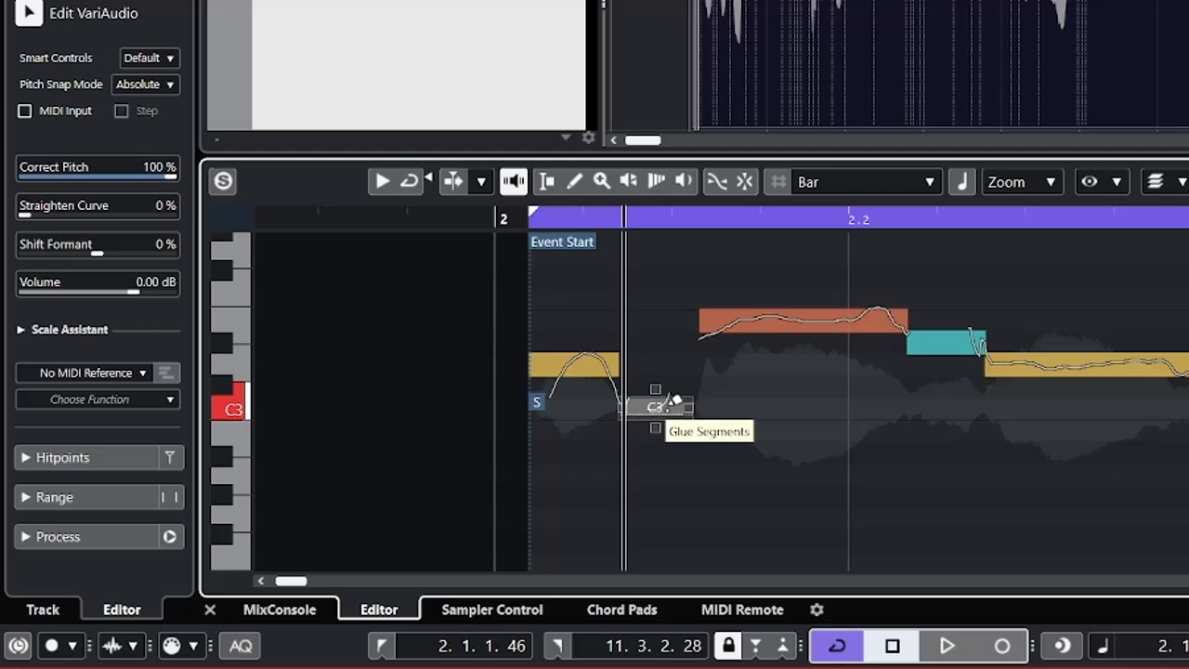
{"action": "left_click", "coordinate": [676, 402]}
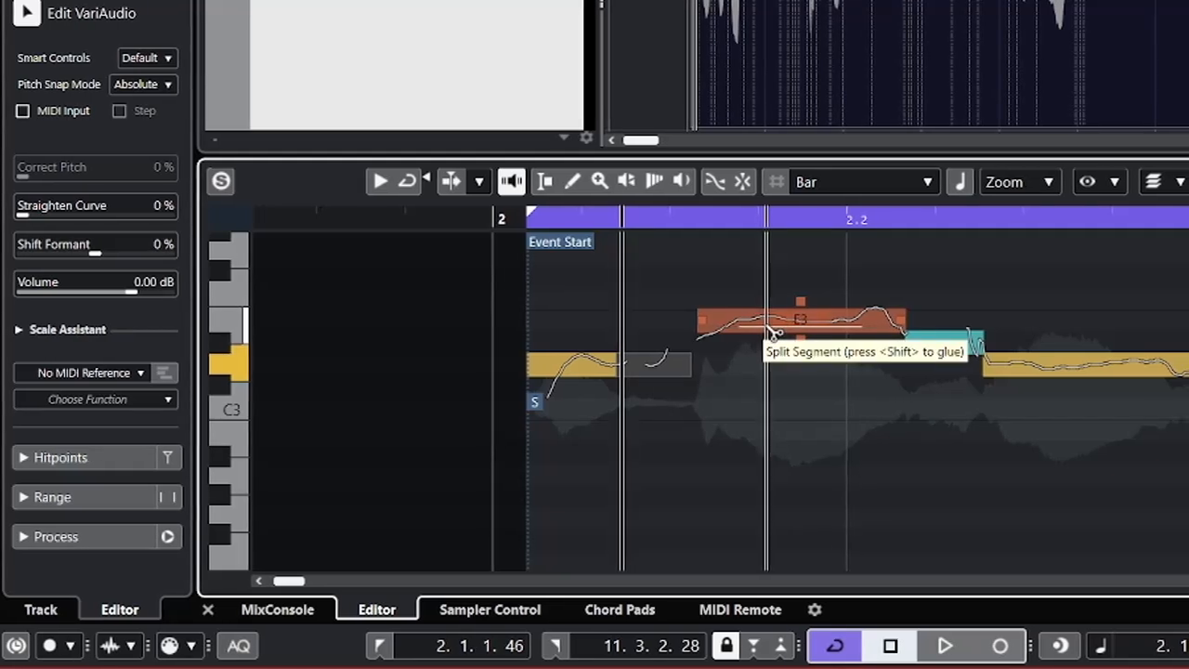
Try splitting the long E3 segment just before beat 2.2 in two and undo the split.
{"action": "left_click", "coordinate": [773, 324]}
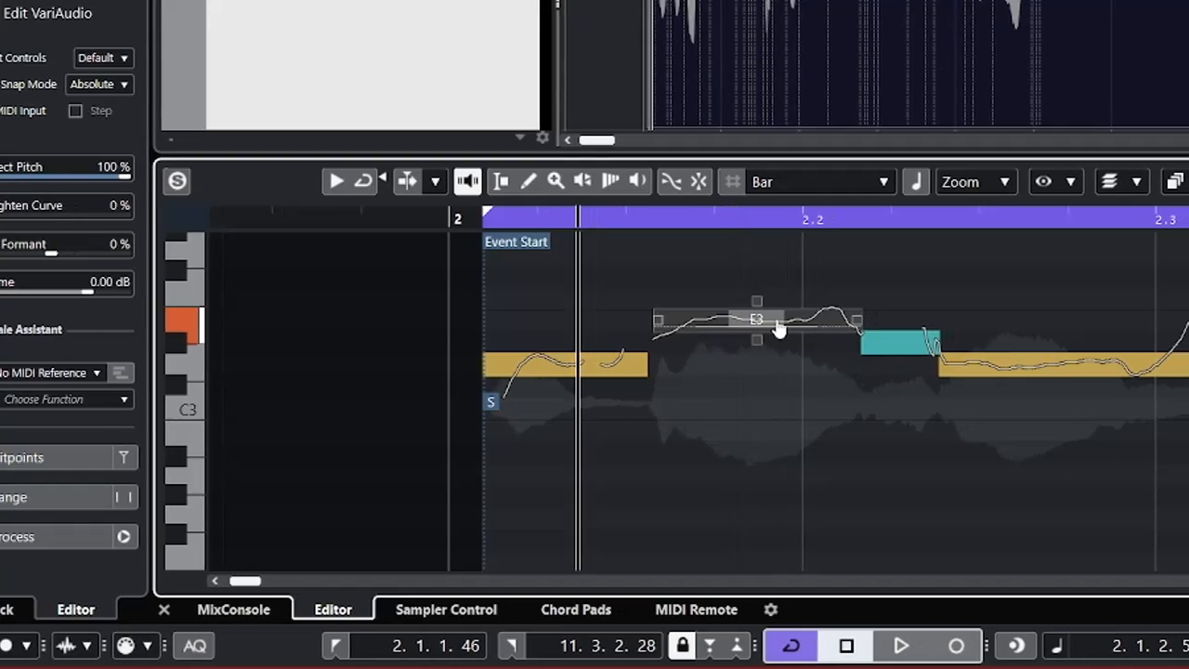
{"action": "left_click", "coordinate": [755, 316]}
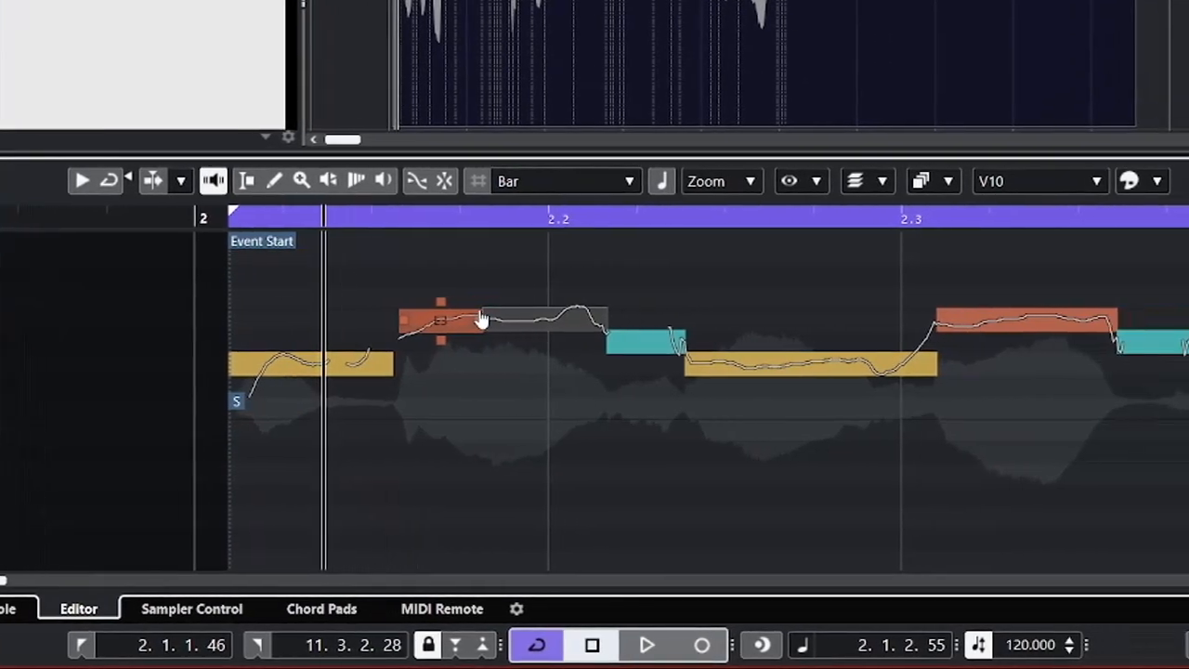
{"action": "key", "text": "ctrl+z"}
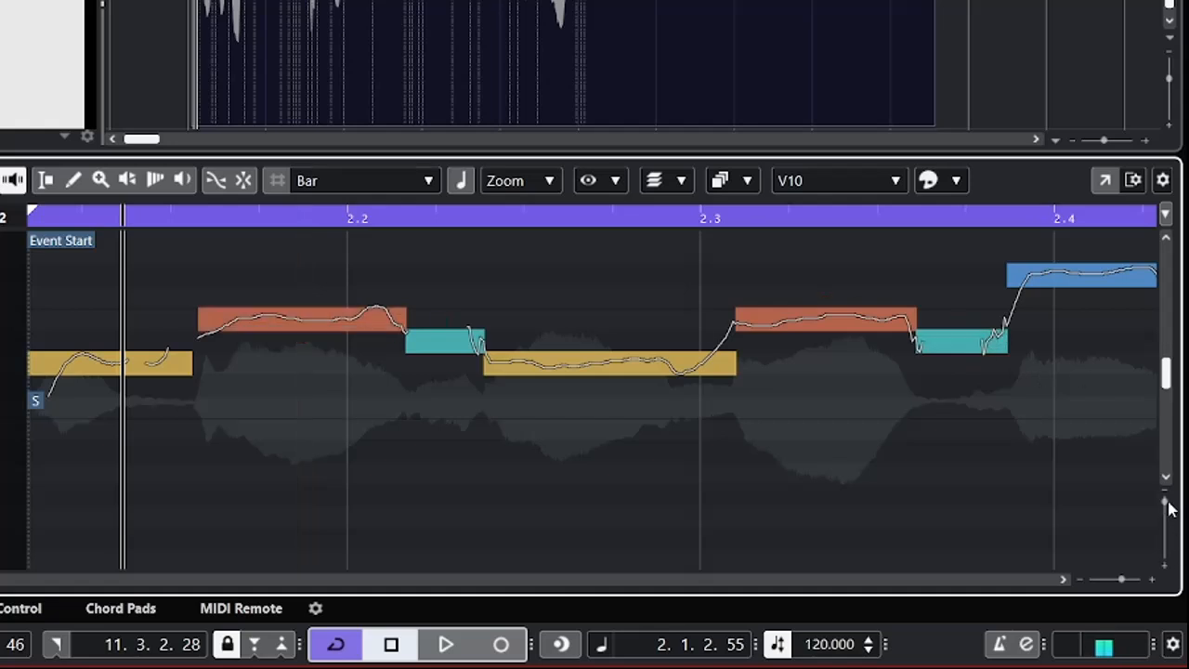
Enlarge the segments vertically and raise the long E3 segment around beat 2.2 by one semitone to F3.
{"action": "left_click_drag", "start_coordinate": [1167, 509], "coordinate": [1169, 525]}
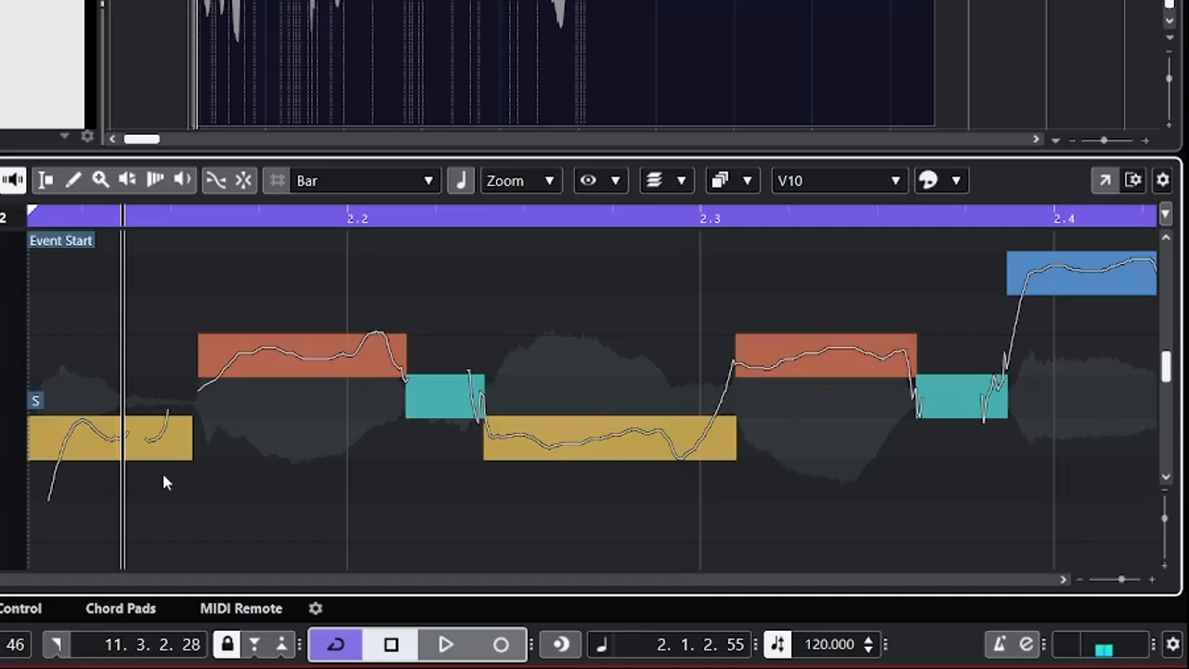
{"action": "scroll", "coordinate": [1169, 369], "scroll_direction": "up", "scroll_amount": 3}
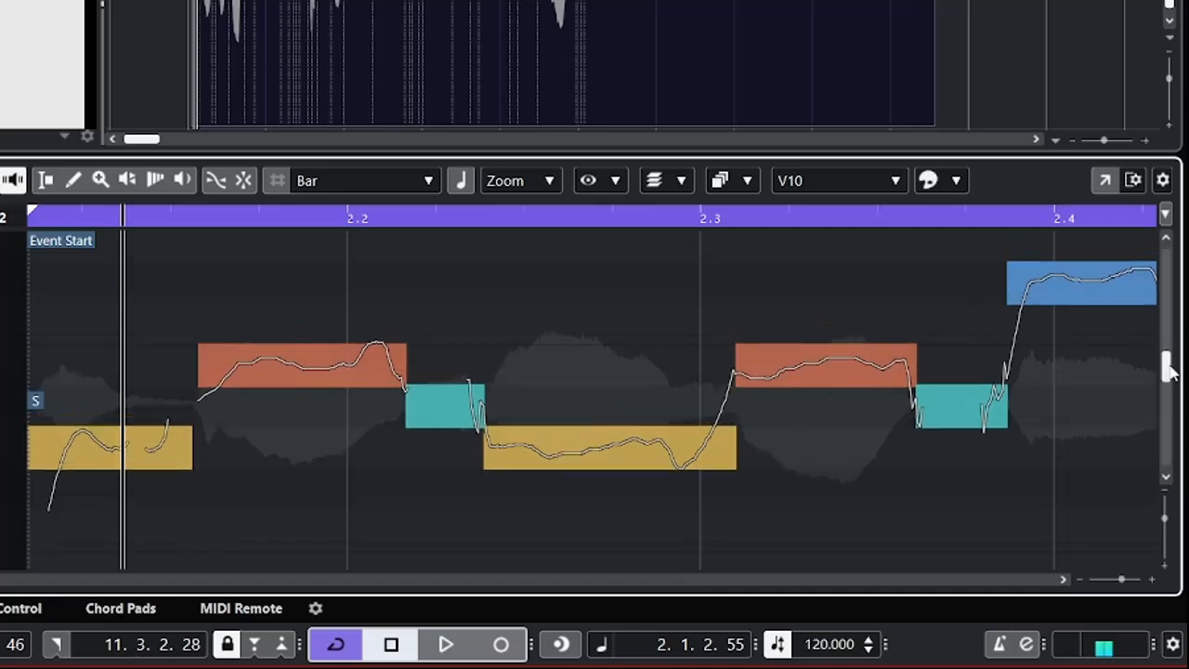
{"action": "scroll", "coordinate": [1169, 370], "scroll_direction": "down", "scroll_amount": 6}
{"action": "scroll", "coordinate": [1171, 372], "scroll_direction": "up", "scroll_amount": 4}
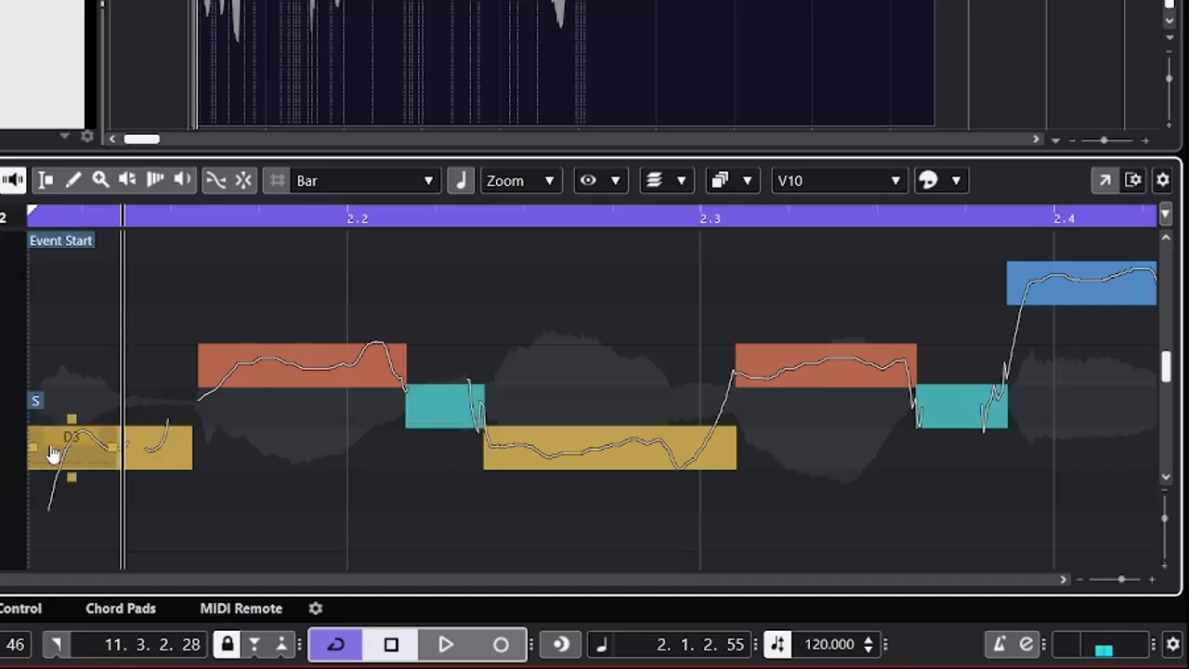
{"action": "left_click", "coordinate": [94, 451]}
{"action": "key", "text": "Delete"}
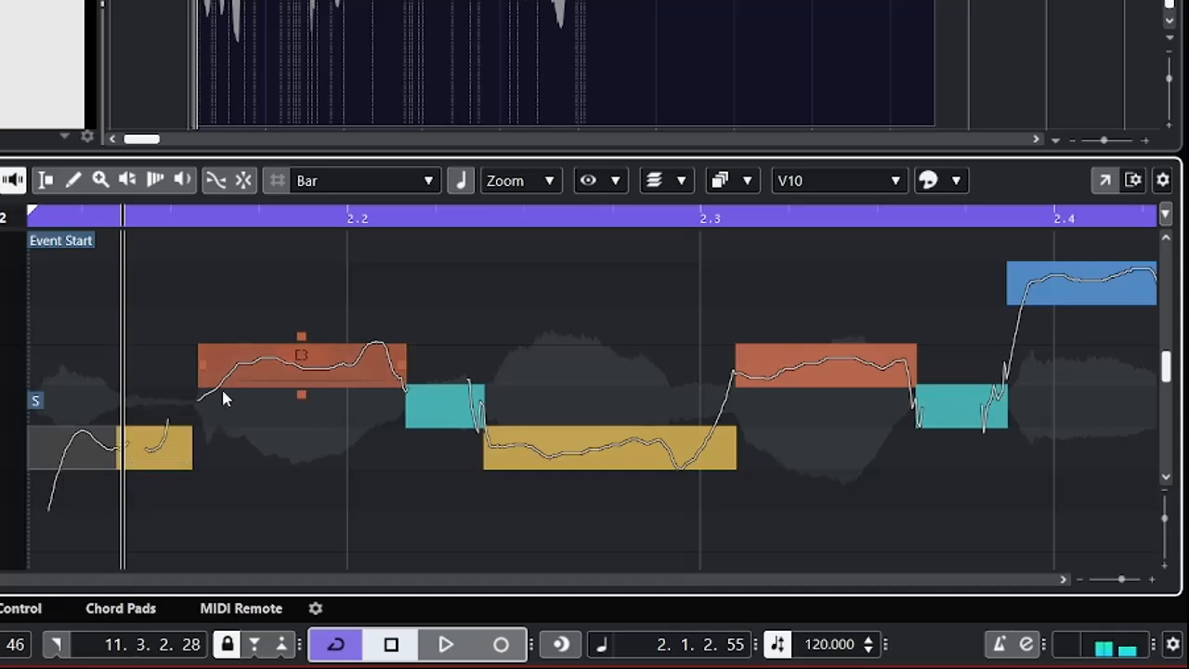
{"action": "left_click", "coordinate": [294, 369]}
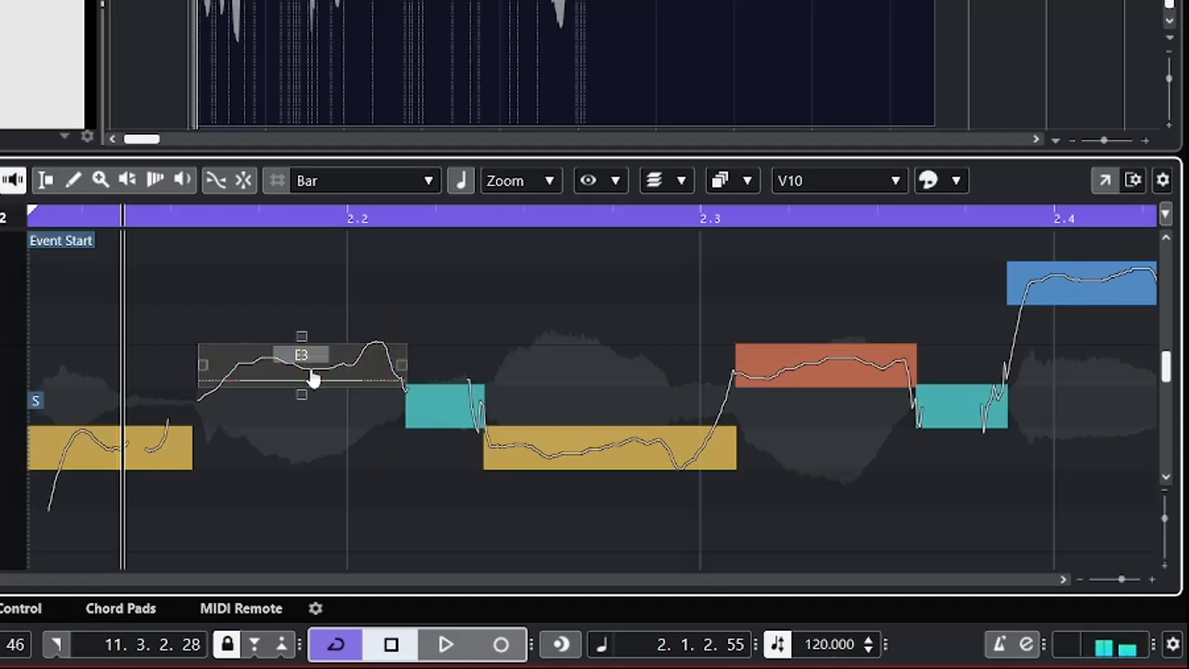
{"action": "key", "text": "Up"}
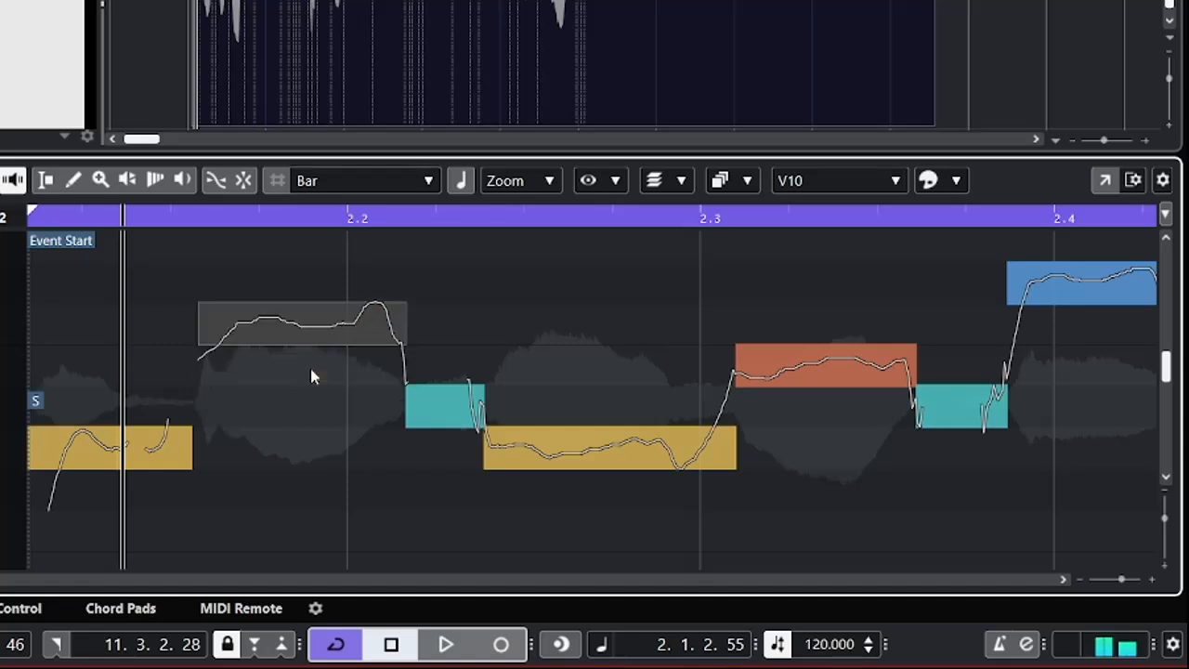
Play the opening of the vocal twice from around the event start, stopping shortly after beat 2.2.
{"action": "left_click_drag", "start_coordinate": [122, 216], "coordinate": [0, 212]}
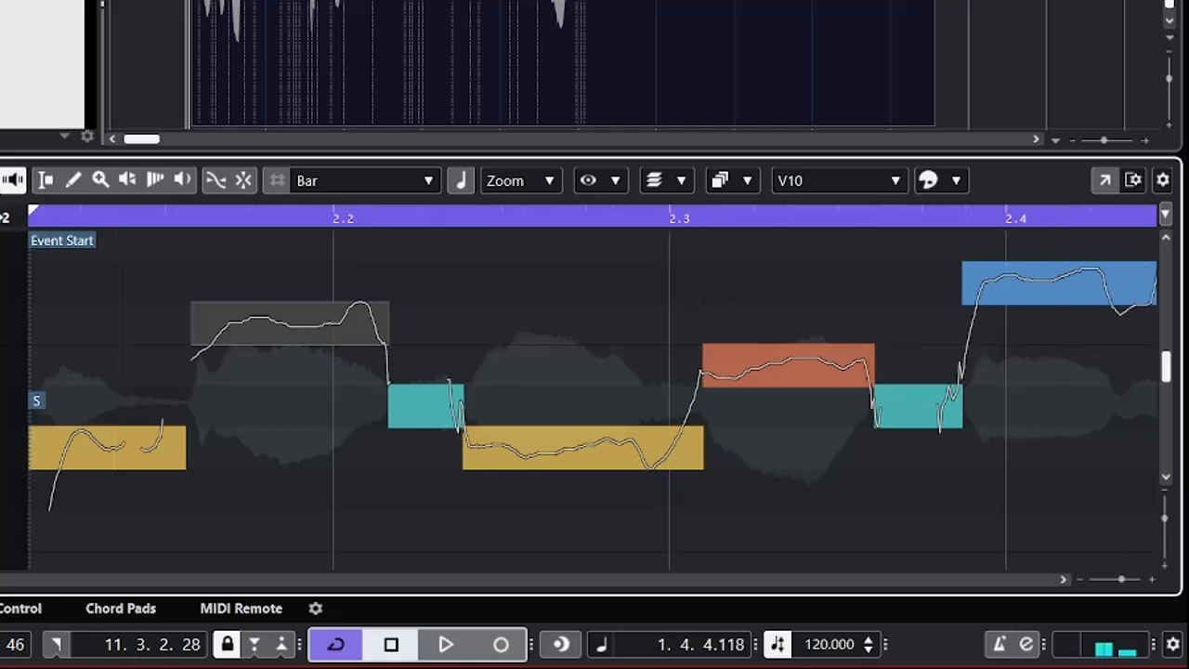
{"action": "key", "text": "space"}
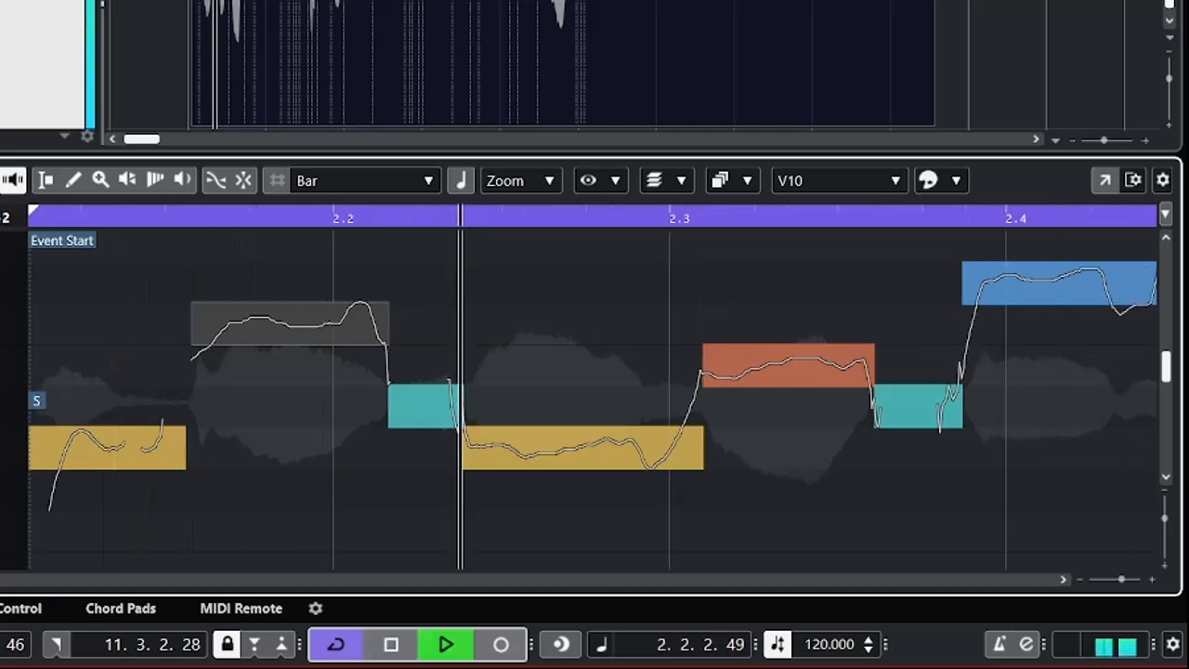
{"action": "key", "text": "space"}
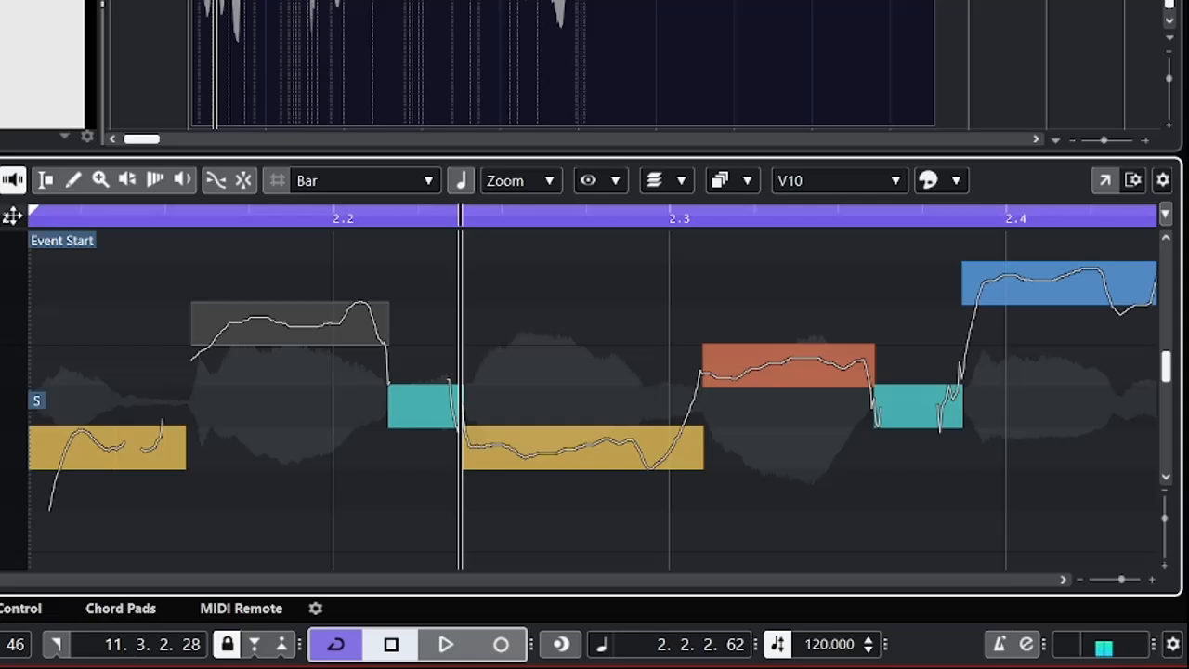
{"action": "left_click", "coordinate": [9, 223]}
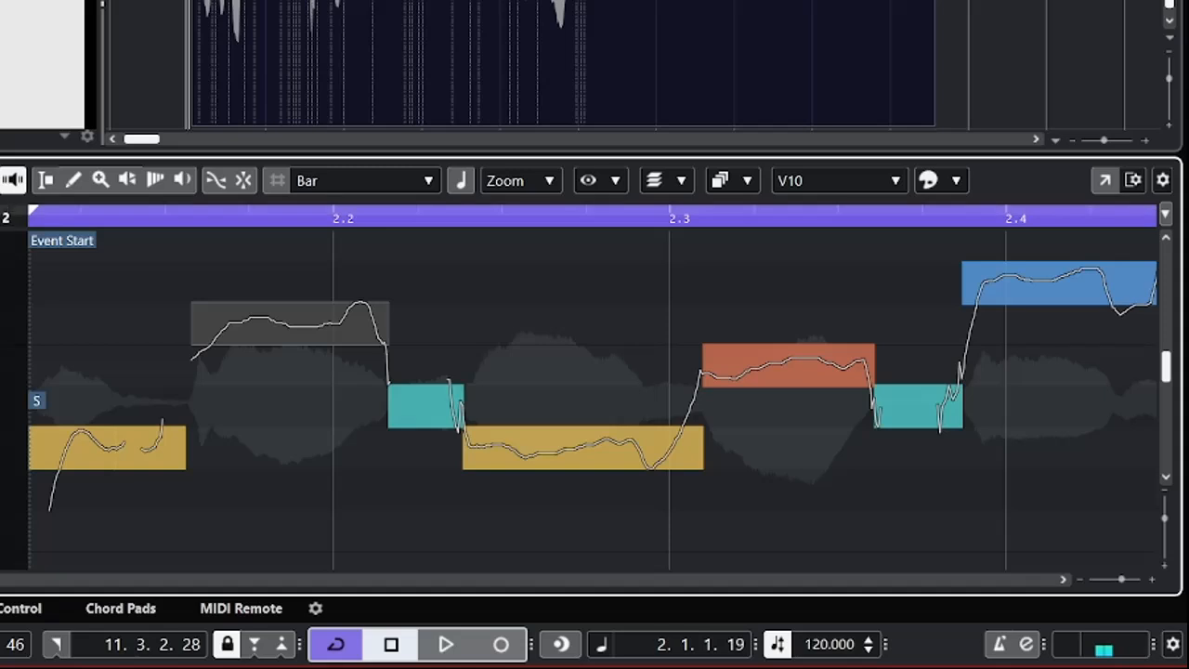
{"action": "key", "text": "space"}
{"action": "key", "text": "space"}
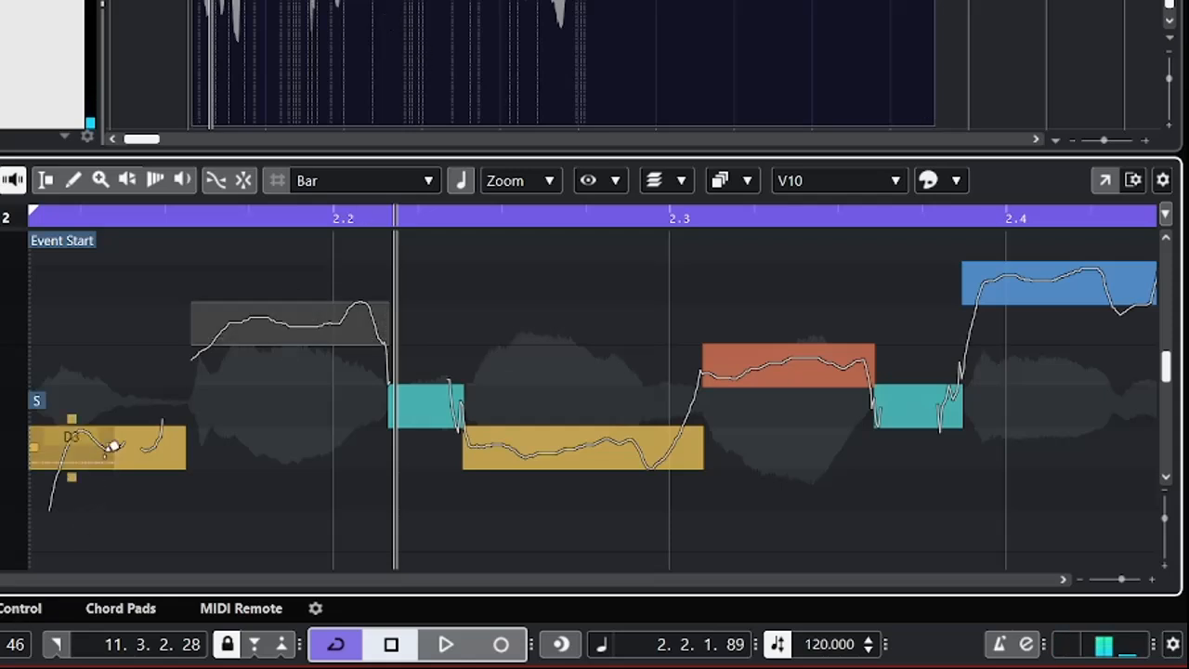
Audition the segments around beat 2.2 and raise the long D3 segment before beat 2.3 by three semitones to F3.
{"action": "left_click", "coordinate": [305, 334]}
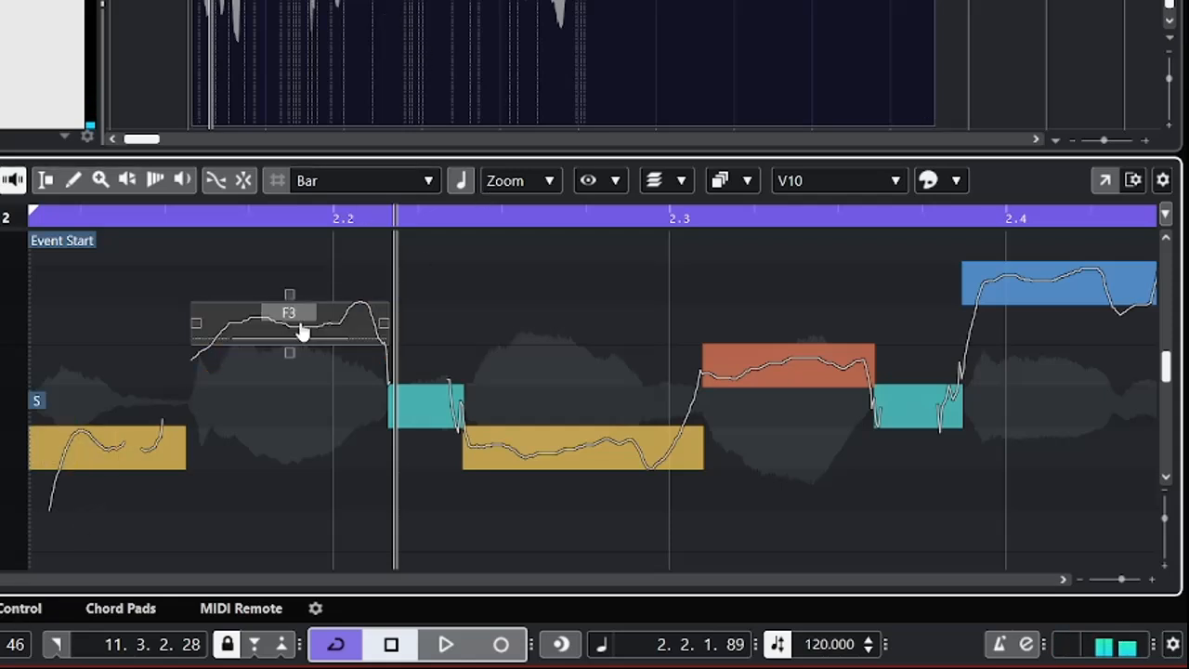
{"action": "left_click", "coordinate": [303, 332]}
{"action": "left_click", "coordinate": [430, 416]}
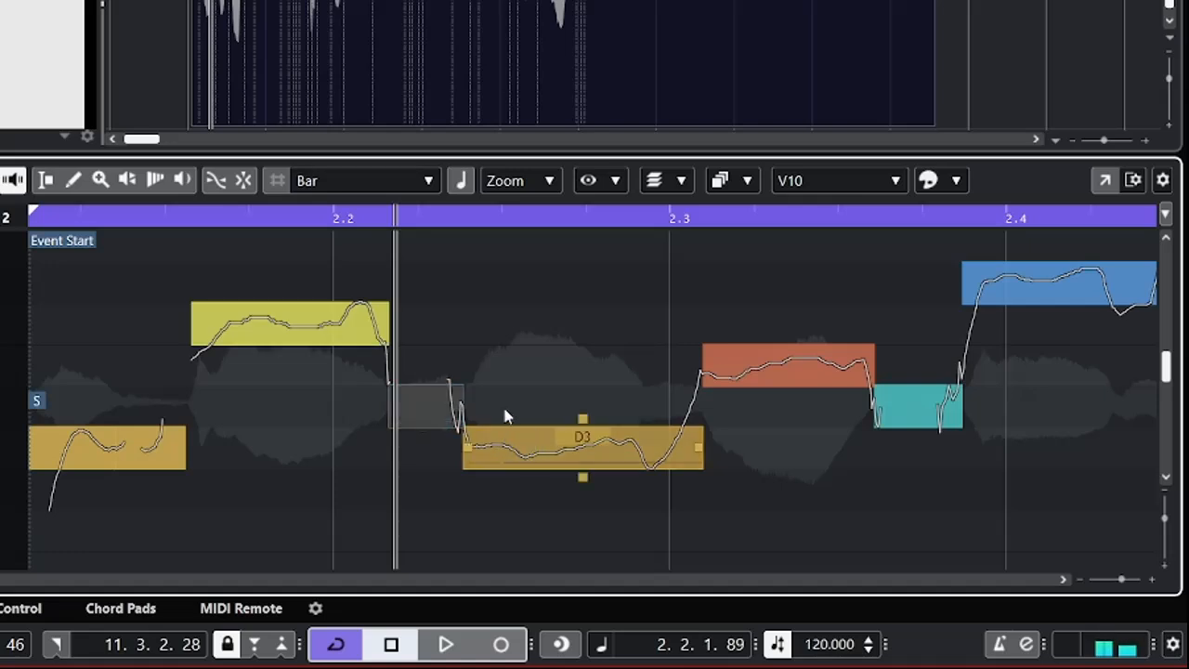
{"action": "left_click", "coordinate": [581, 459]}
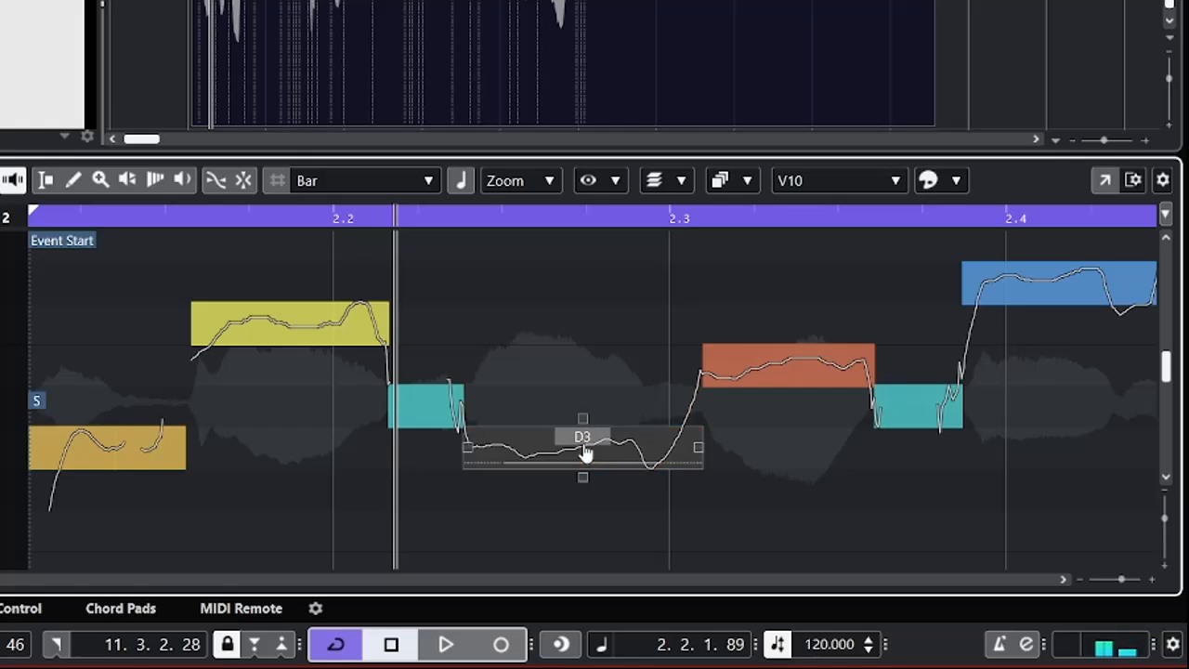
{"action": "key", "text": "Up"}
{"action": "key", "text": "Up"}
{"action": "key", "text": "Up"}
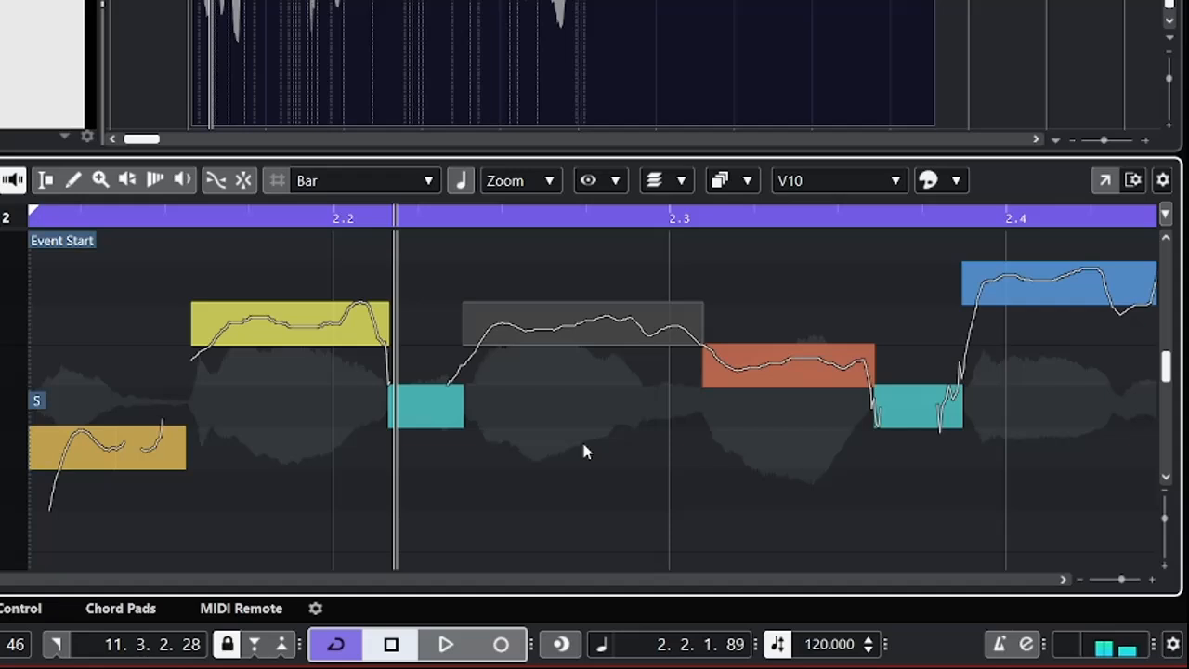
Raise the short segment between the two long F3 segments by two semitones to F3.
{"action": "key", "text": "Left"}
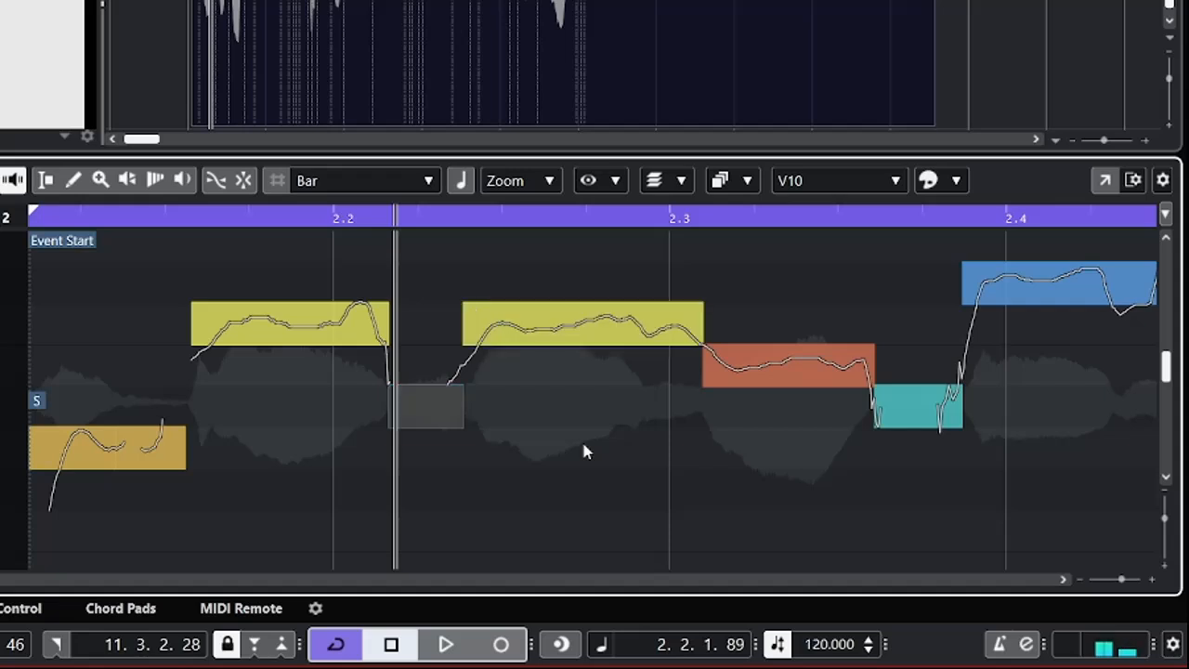
{"action": "key", "text": "Up"}
{"action": "key", "text": "Up"}
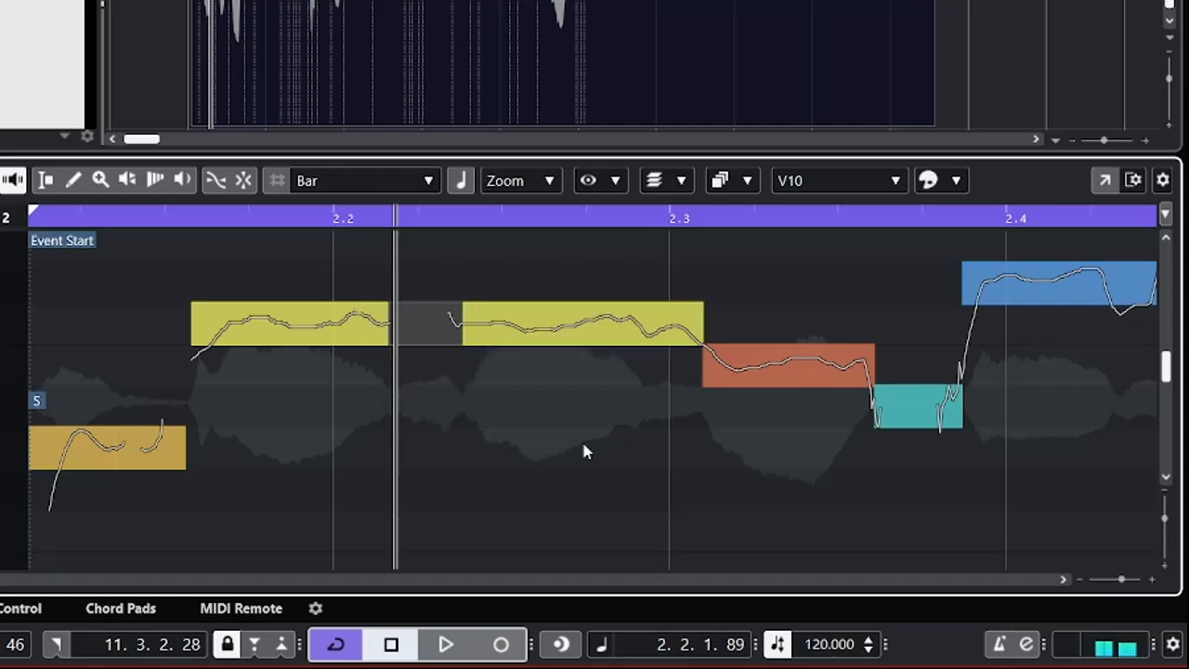
Audition the long F3 segments again and raise the E3 segment just after beat 2.3 by one semitone to F3.
{"action": "left_click", "coordinate": [518, 331]}
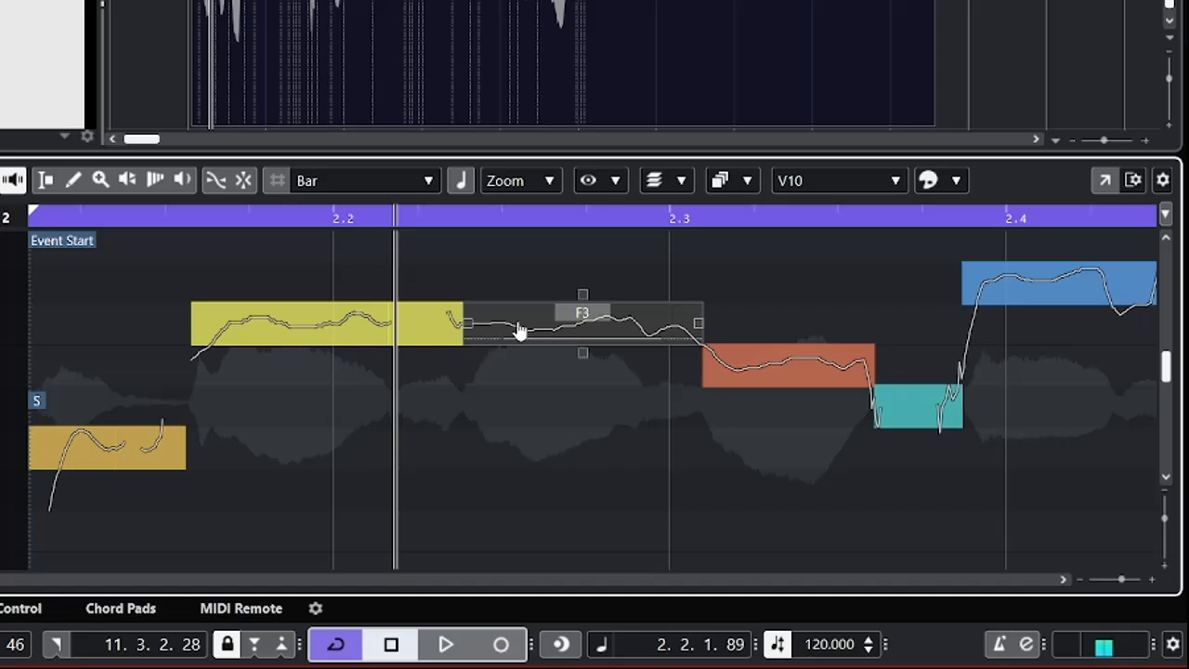
{"action": "left_click", "coordinate": [306, 329]}
{"action": "left_click", "coordinate": [321, 340]}
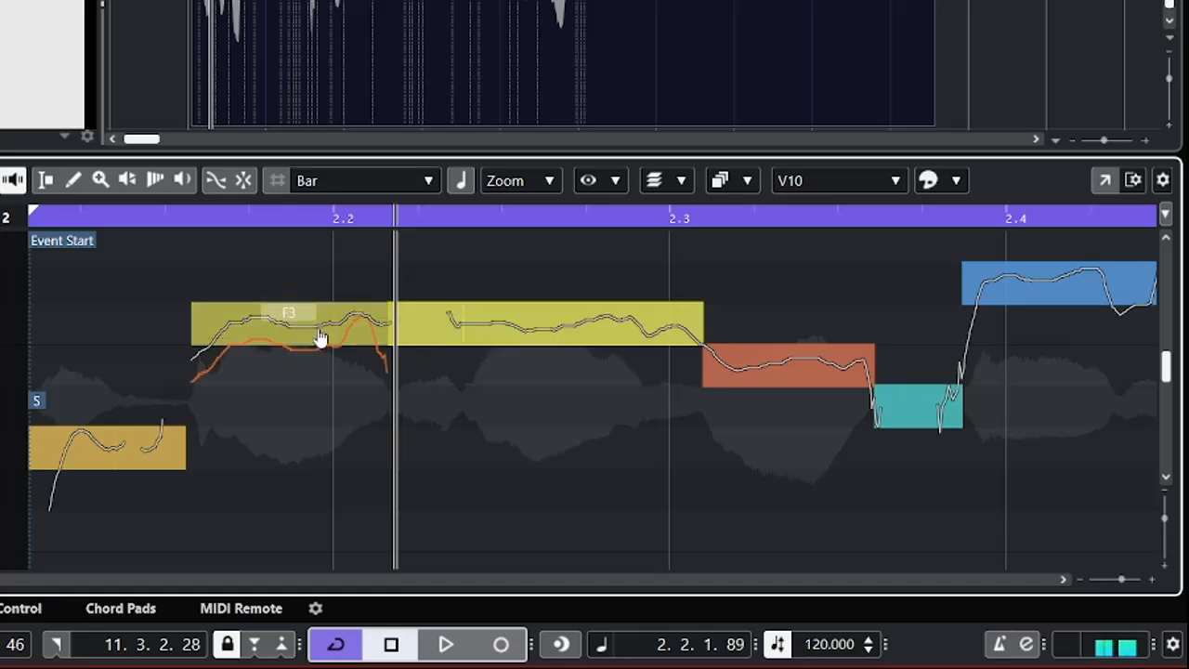
{"action": "left_click", "coordinate": [533, 336]}
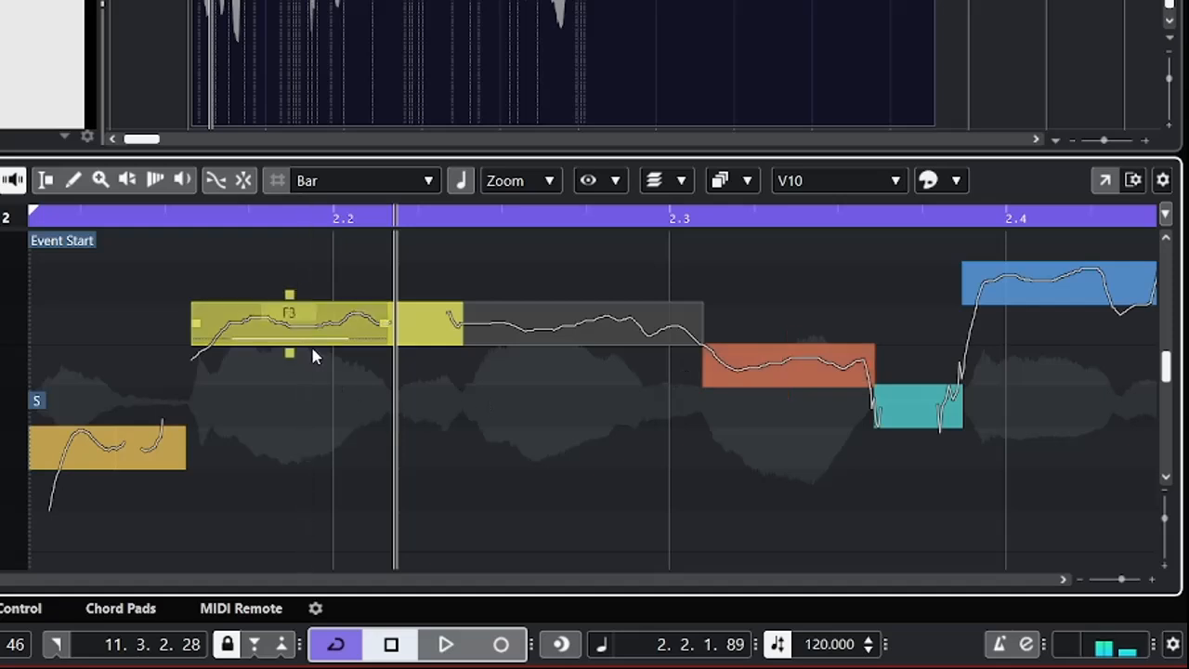
{"action": "left_click", "coordinate": [778, 376]}
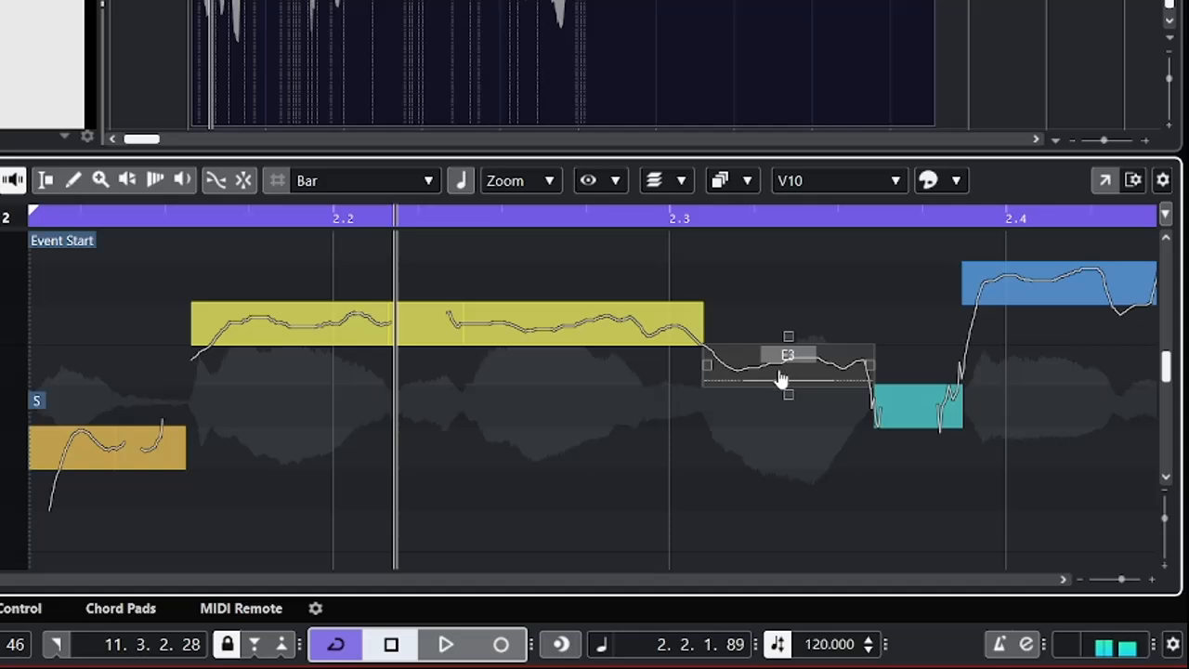
{"action": "key", "text": "Delete"}
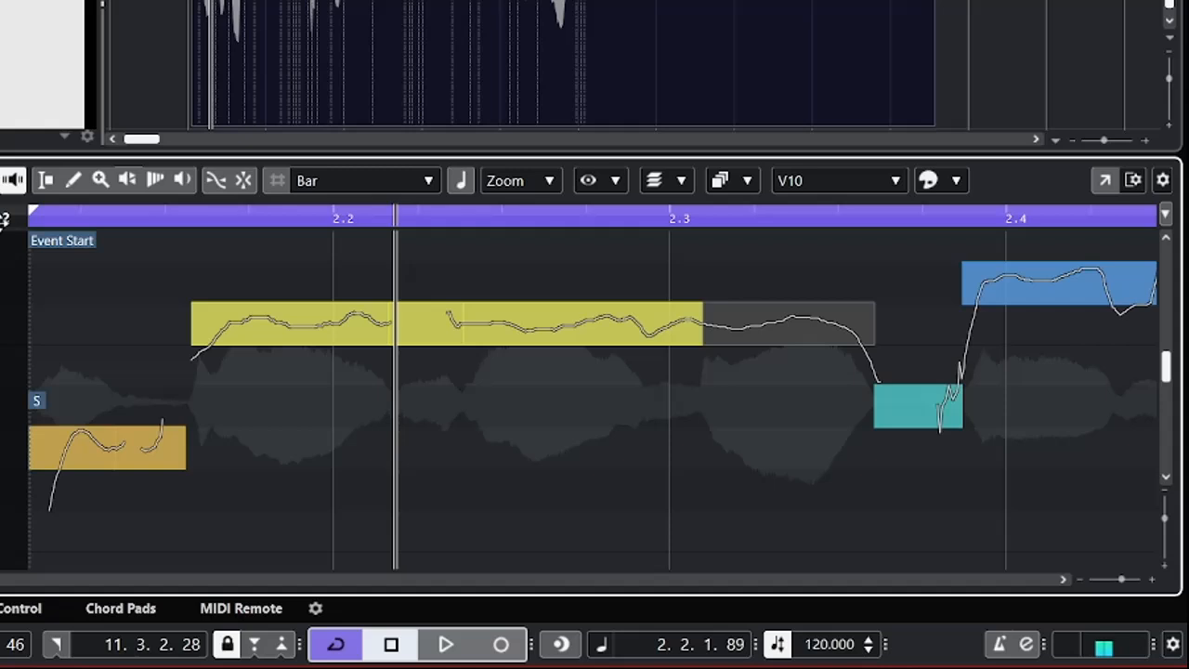
Play the edited vocal opening twice from just before bar 2, stopping before beat 2.4 each time.
{"action": "key", "text": "g"}
{"action": "key", "text": "g"}
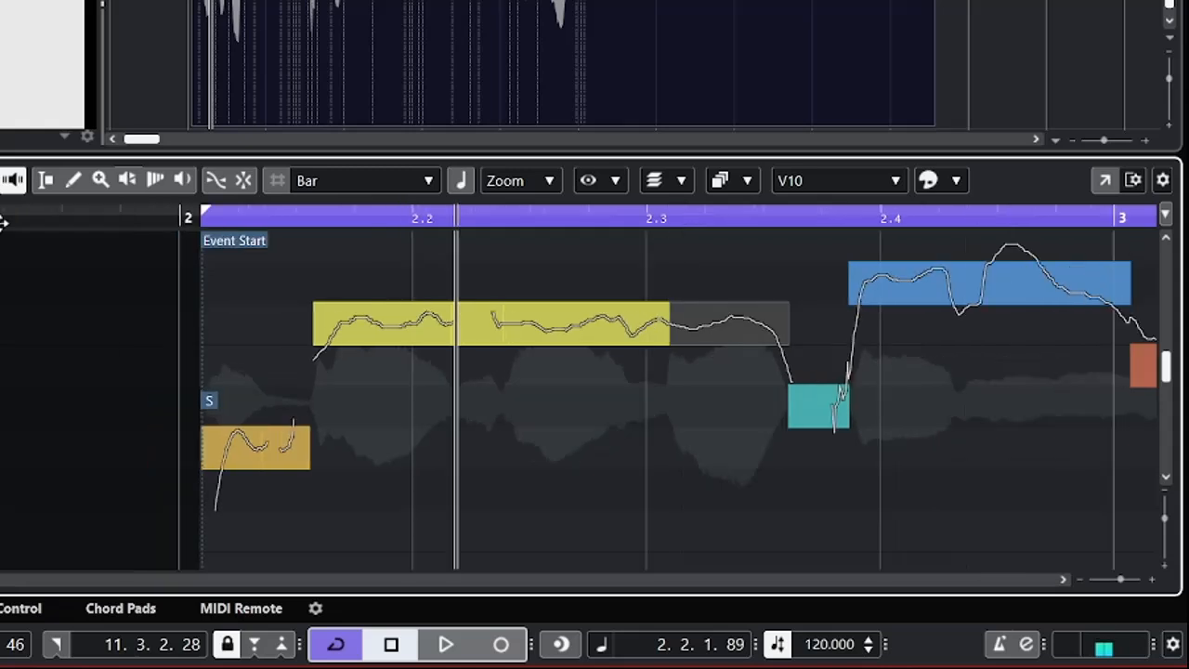
{"action": "left_click", "coordinate": [172, 219]}
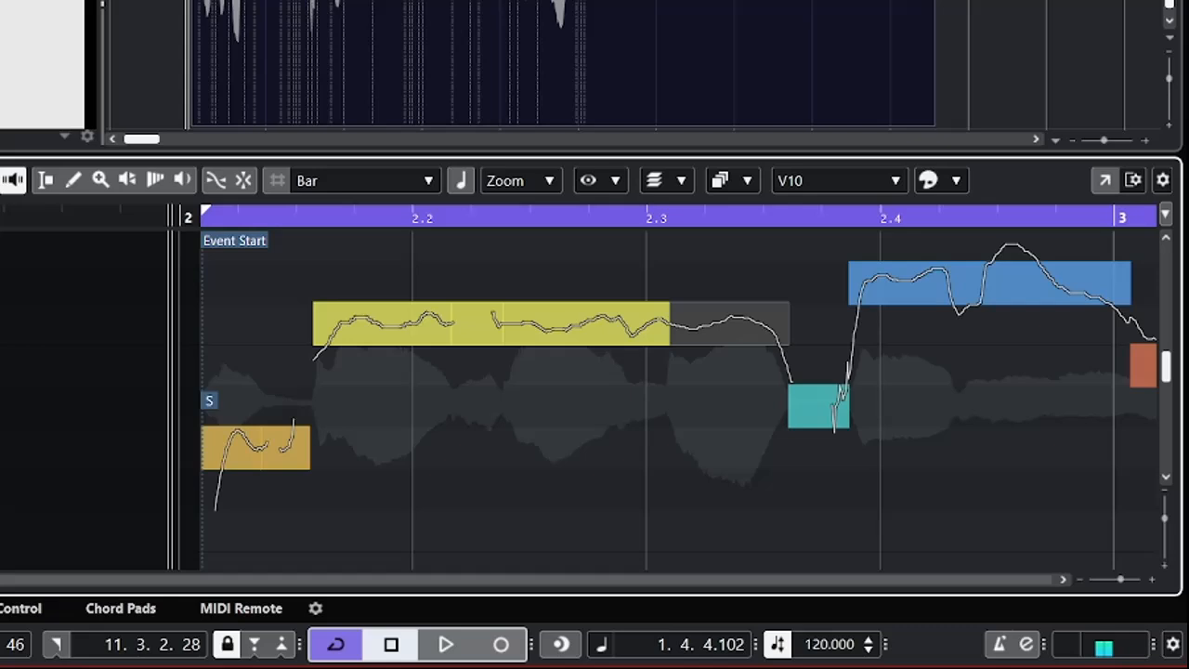
{"action": "scroll", "coordinate": [662, 399], "scroll_direction": "left", "scroll_amount": 1}
{"action": "scroll", "coordinate": [662, 399], "scroll_direction": "right", "scroll_amount": 5}
{"action": "scroll", "coordinate": [662, 399], "scroll_direction": "left", "scroll_amount": 10}
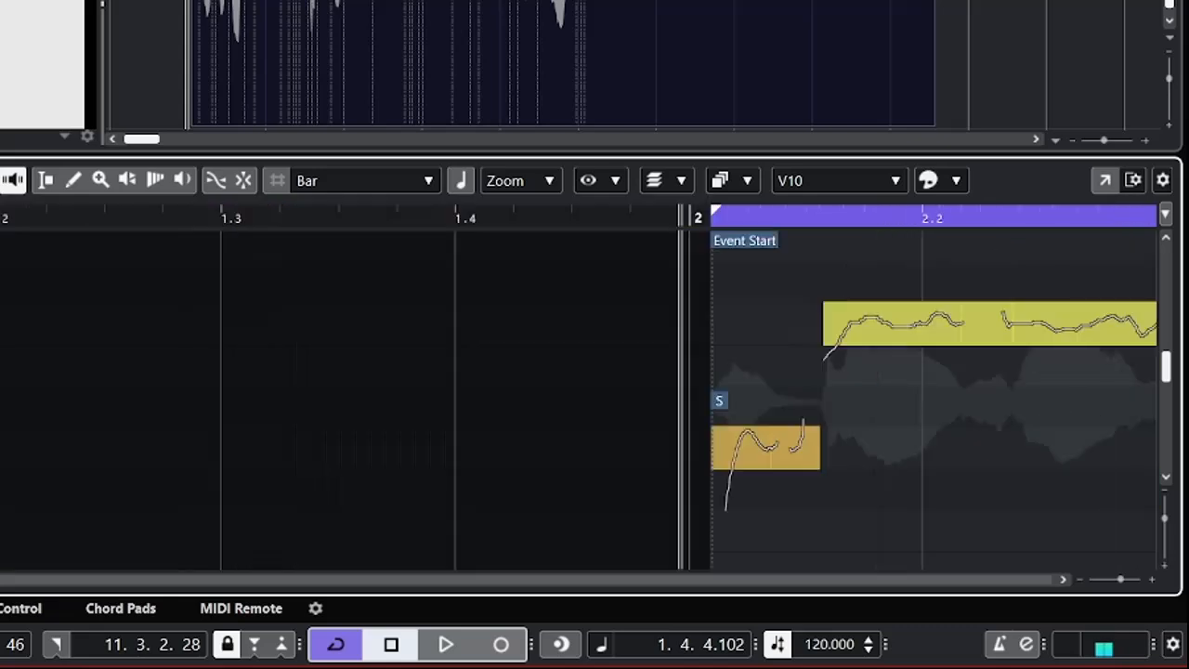
{"action": "scroll", "coordinate": [580, 400], "scroll_direction": "right", "scroll_amount": 5}
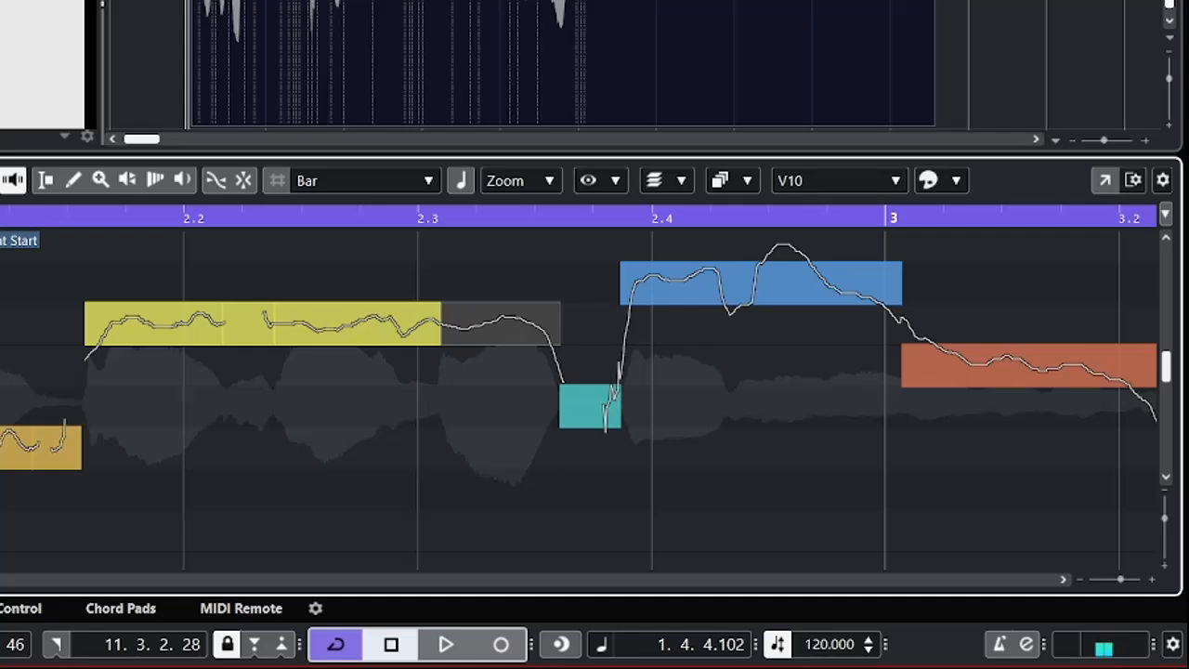
{"action": "key", "text": "space"}
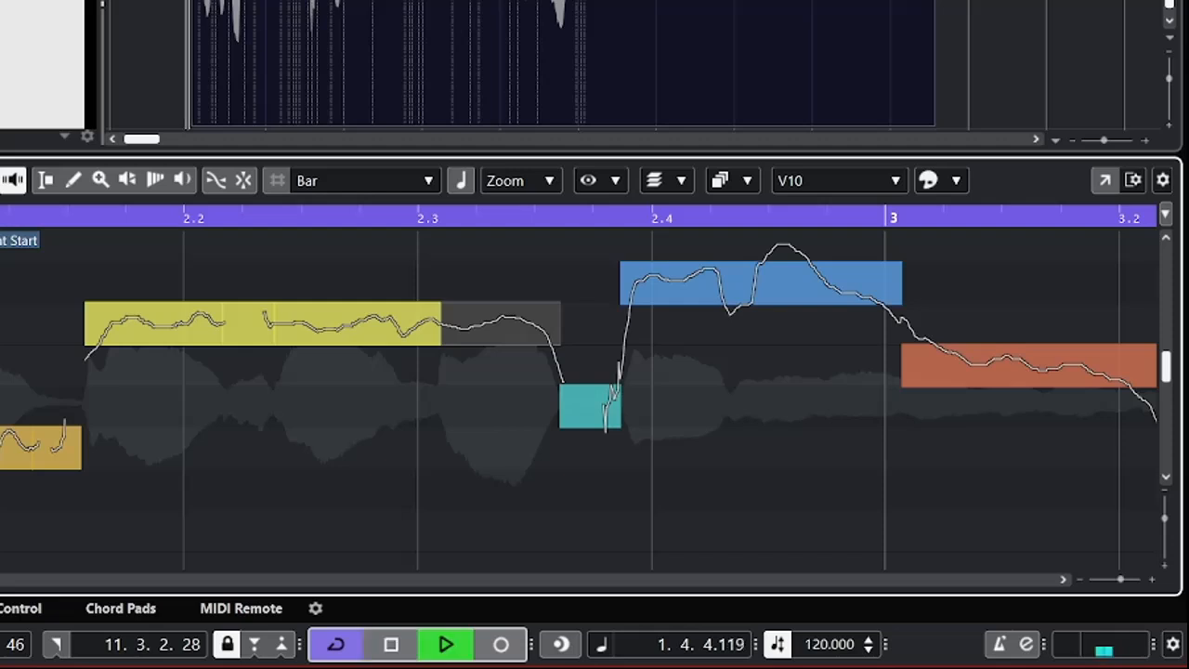
{"action": "key", "text": "space"}
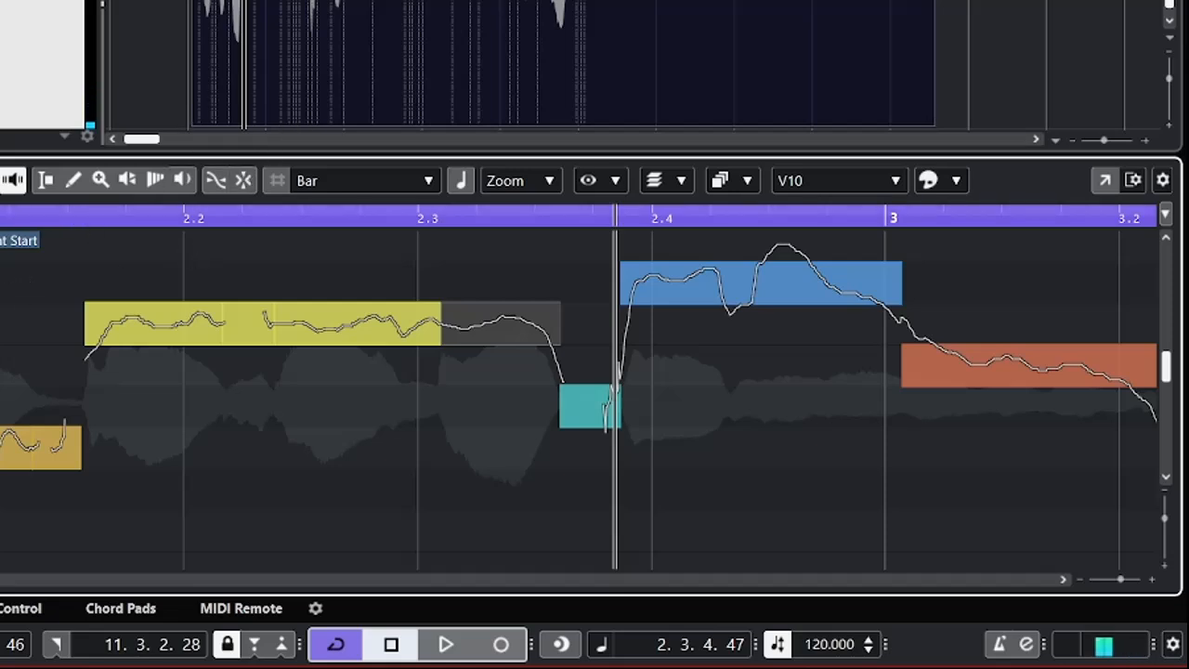
{"action": "left_click_drag", "start_coordinate": [0, 216], "coordinate": [0, 210]}
{"action": "key", "text": "space"}
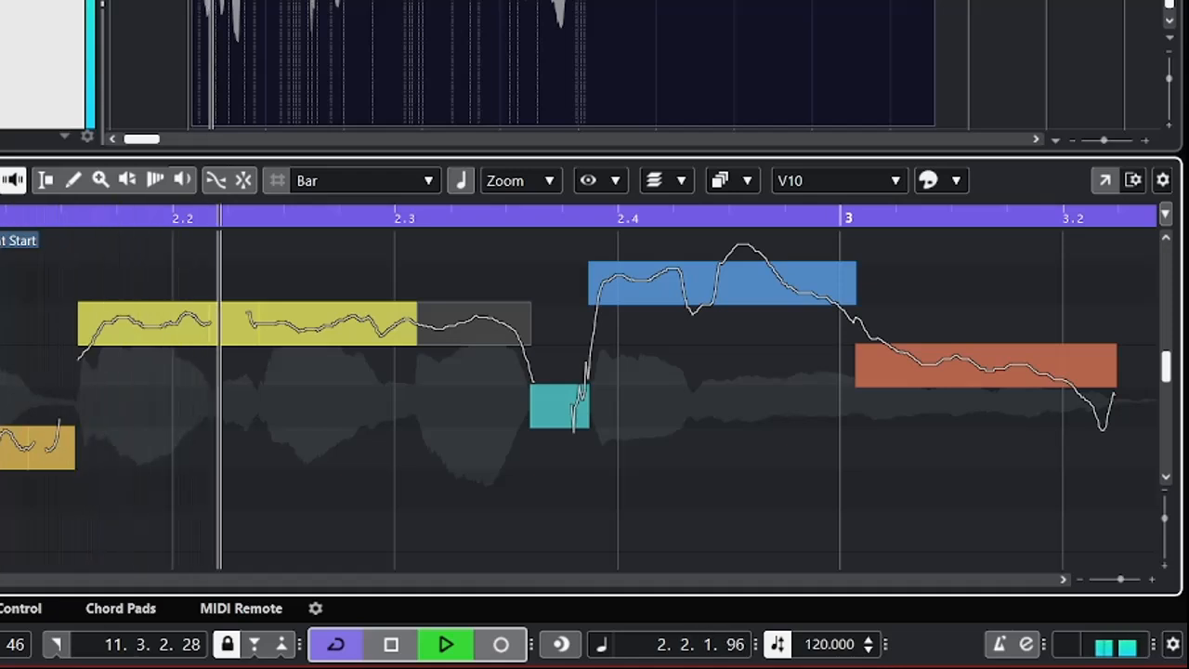
{"action": "key", "text": "space"}
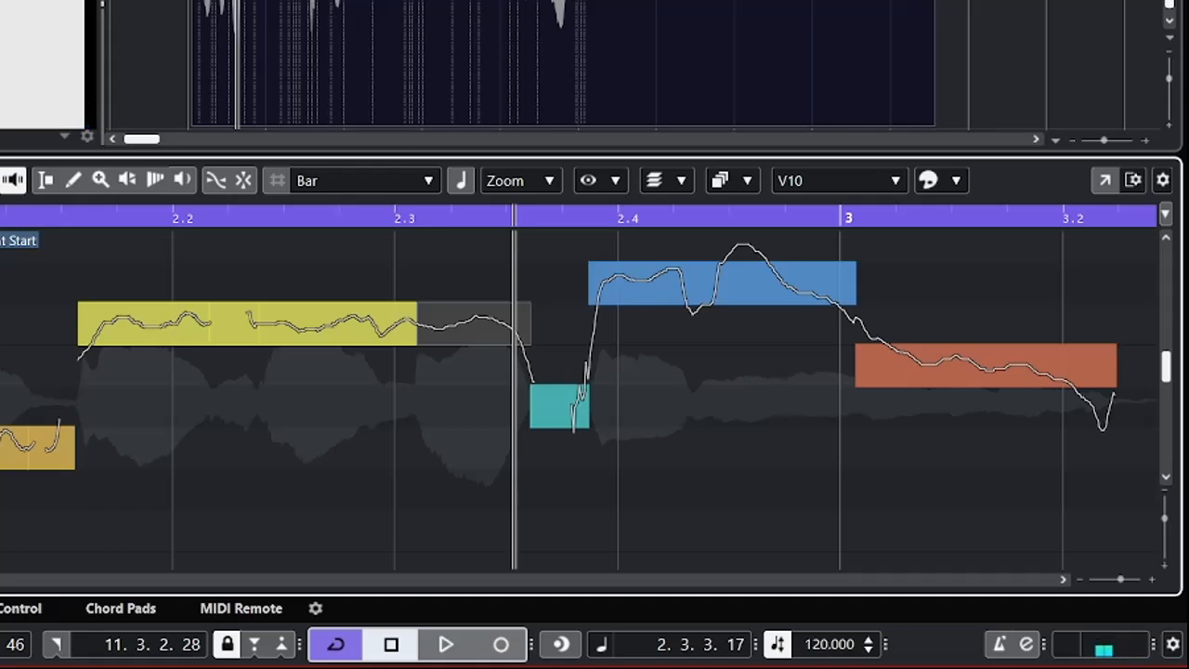
Audition the segments between the event start and the long segment at beat 2.4 one by one, ending on the short D#3 segment.
{"action": "key", "text": "Right"}
{"action": "key", "text": "Right"}
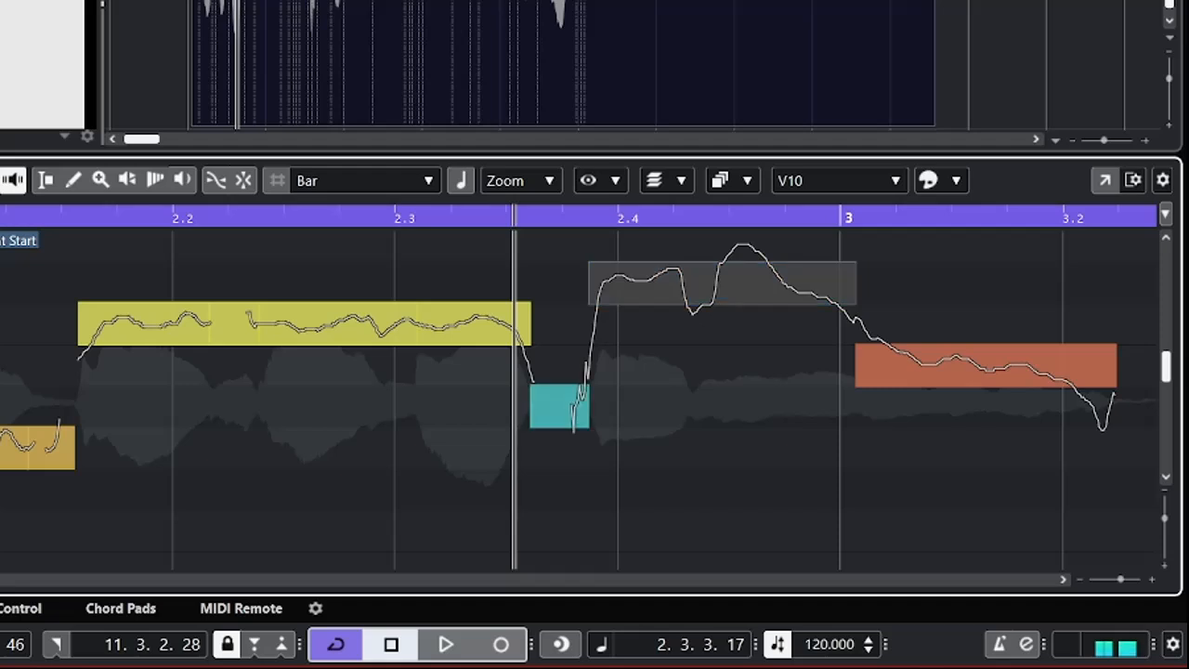
{"action": "key", "text": "Left"}
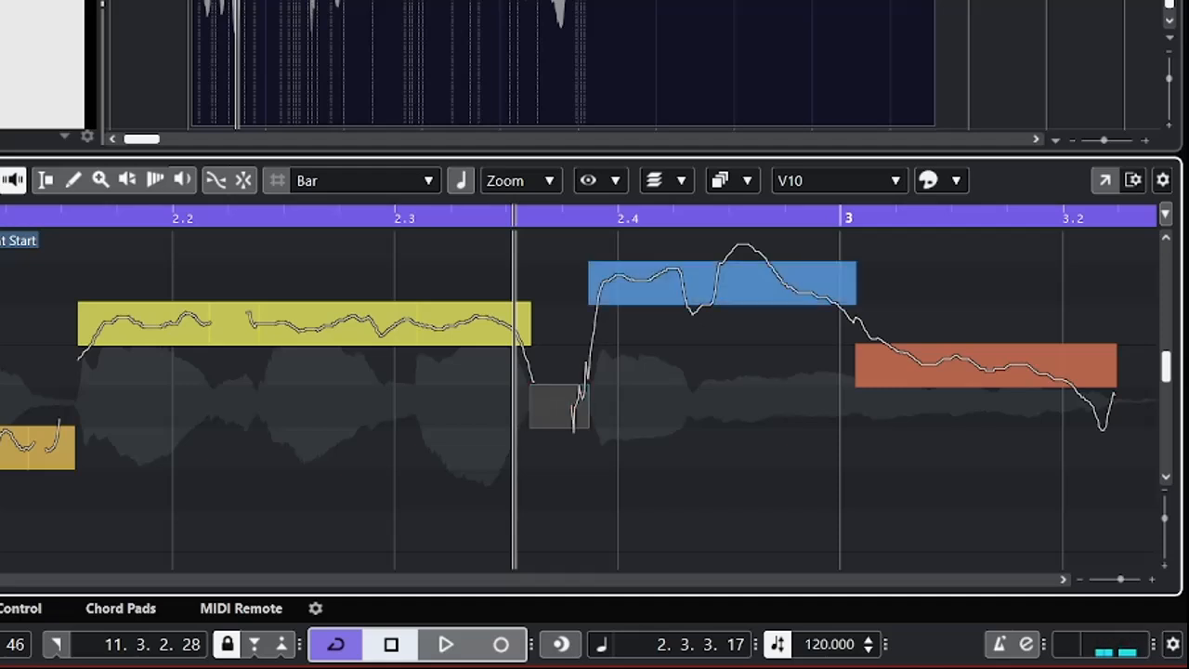
{"action": "left_click", "coordinate": [560, 409]}
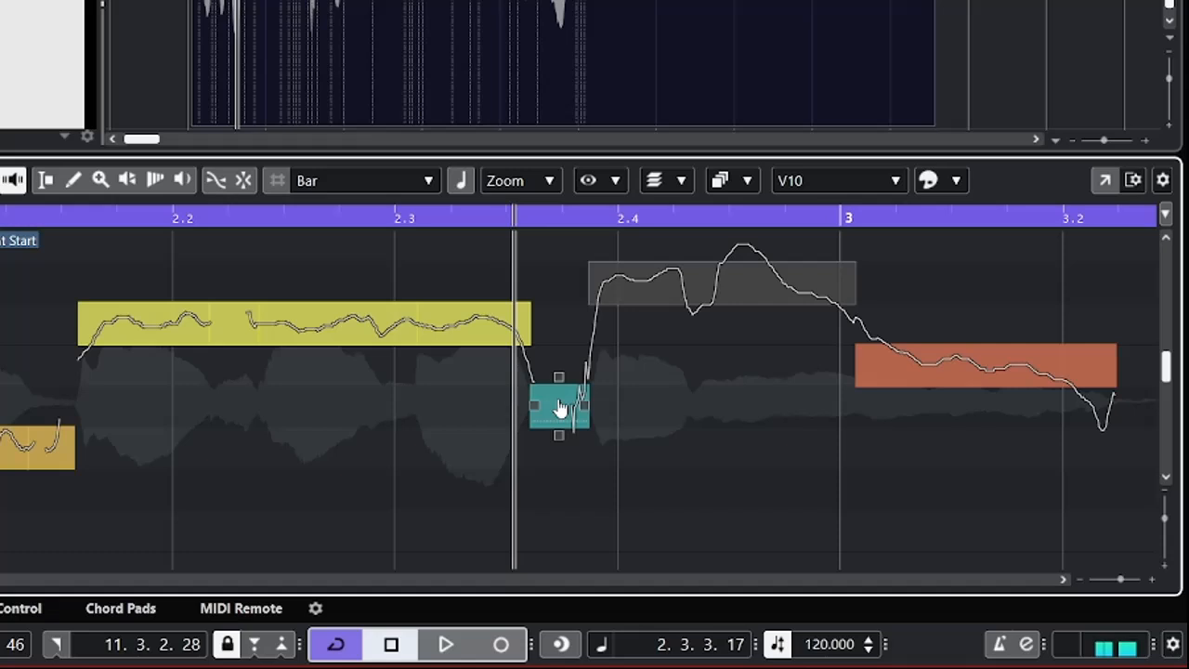
{"action": "key", "text": "Left"}
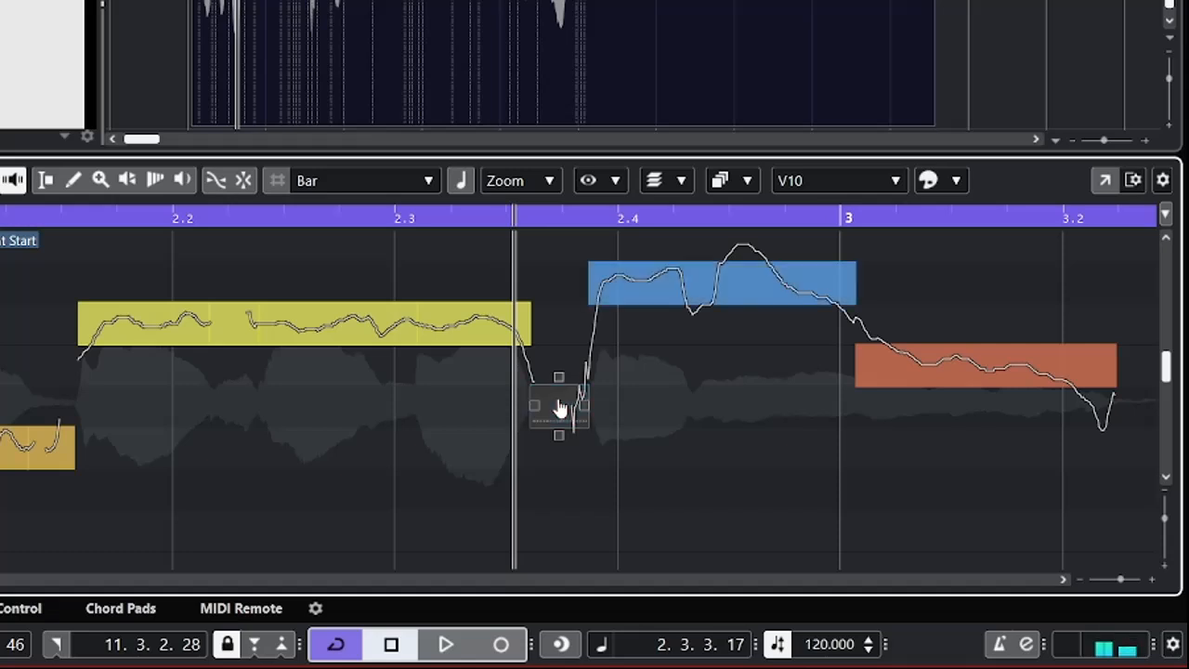
{"action": "key", "text": "Right"}
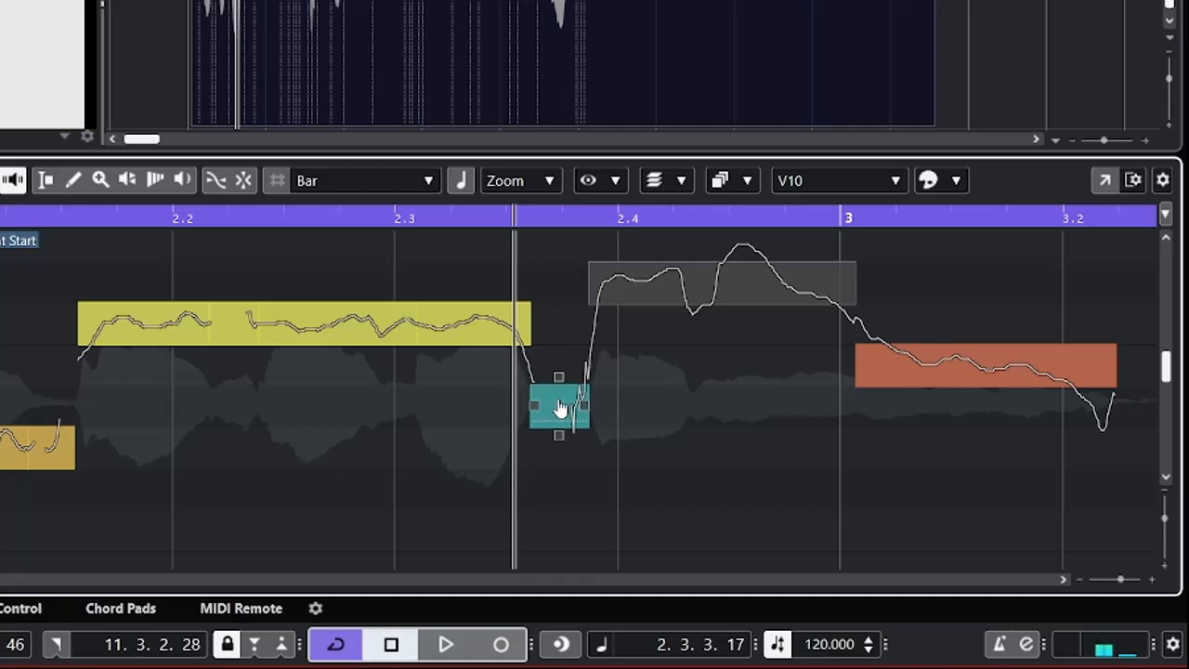
{"action": "key", "text": "Right"}
{"action": "key", "text": "Left"}
{"action": "key", "text": "Left"}
{"action": "key", "text": "Left"}
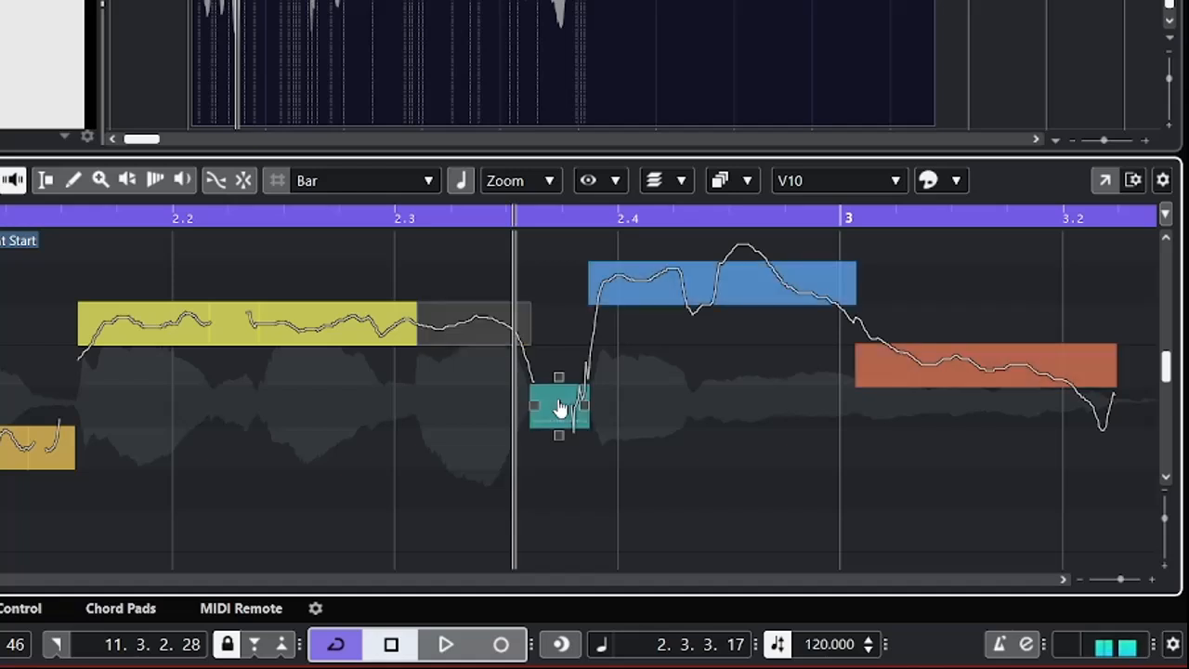
{"action": "key", "text": "Left"}
{"action": "key", "text": "Left"}
{"action": "key", "text": "Left"}
{"action": "key", "text": "Left"}
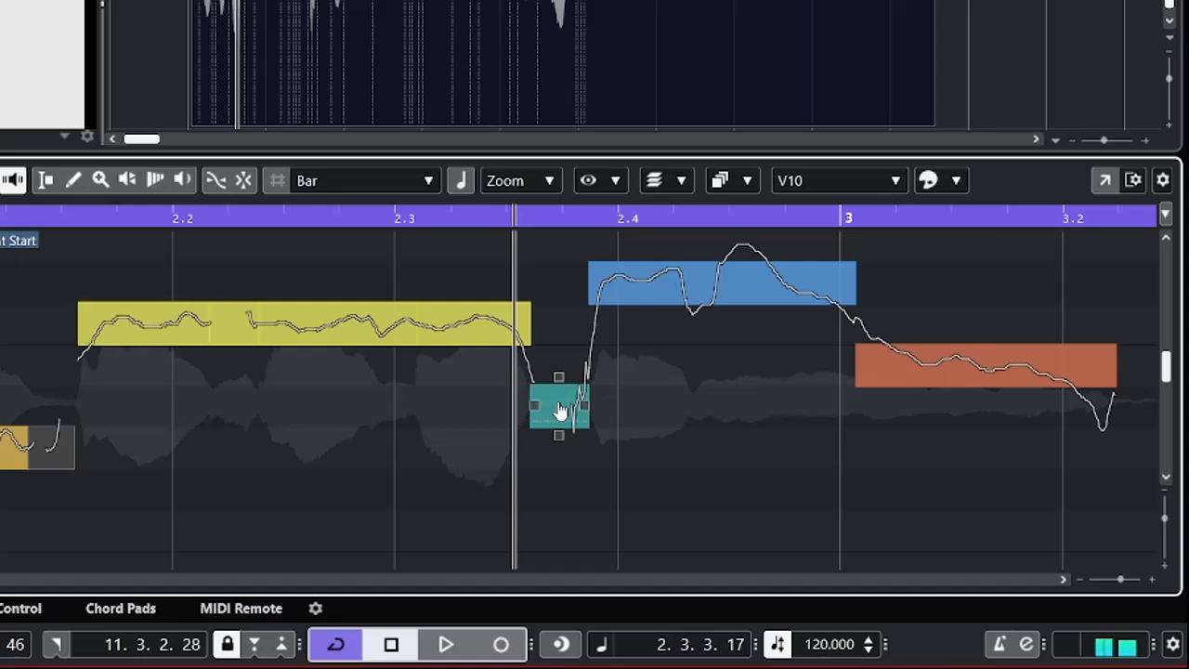
{"action": "key", "text": "Right"}
{"action": "key", "text": "Right"}
{"action": "key", "text": "Right"}
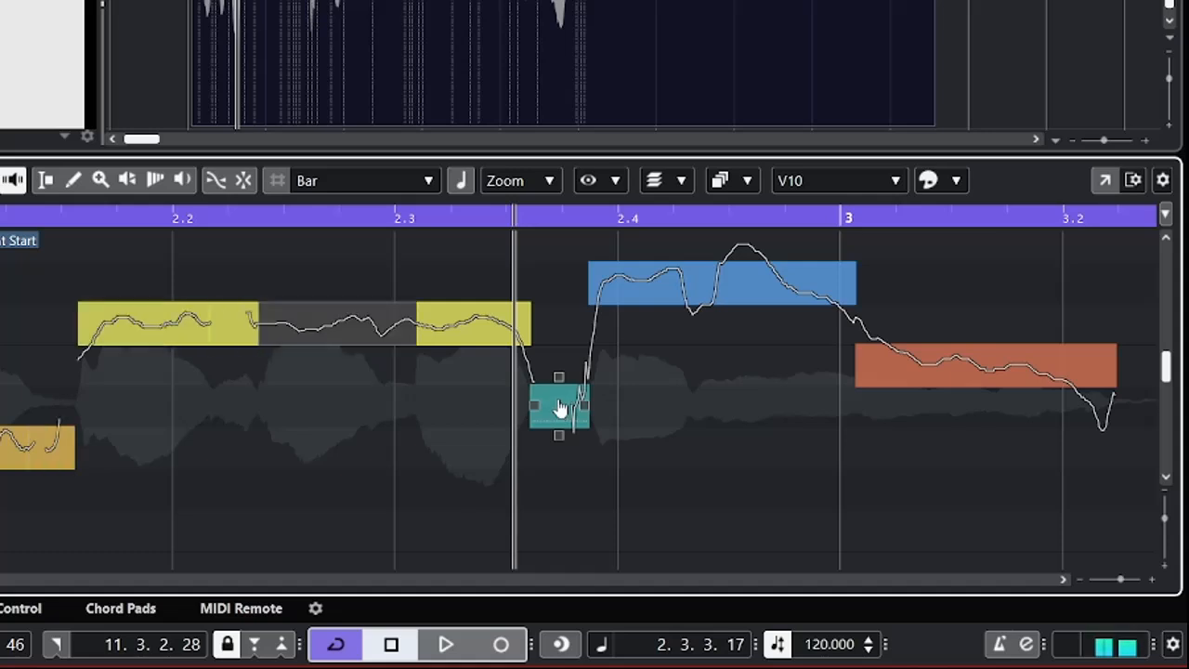
{"action": "key", "text": "Right"}
{"action": "key", "text": "Right"}
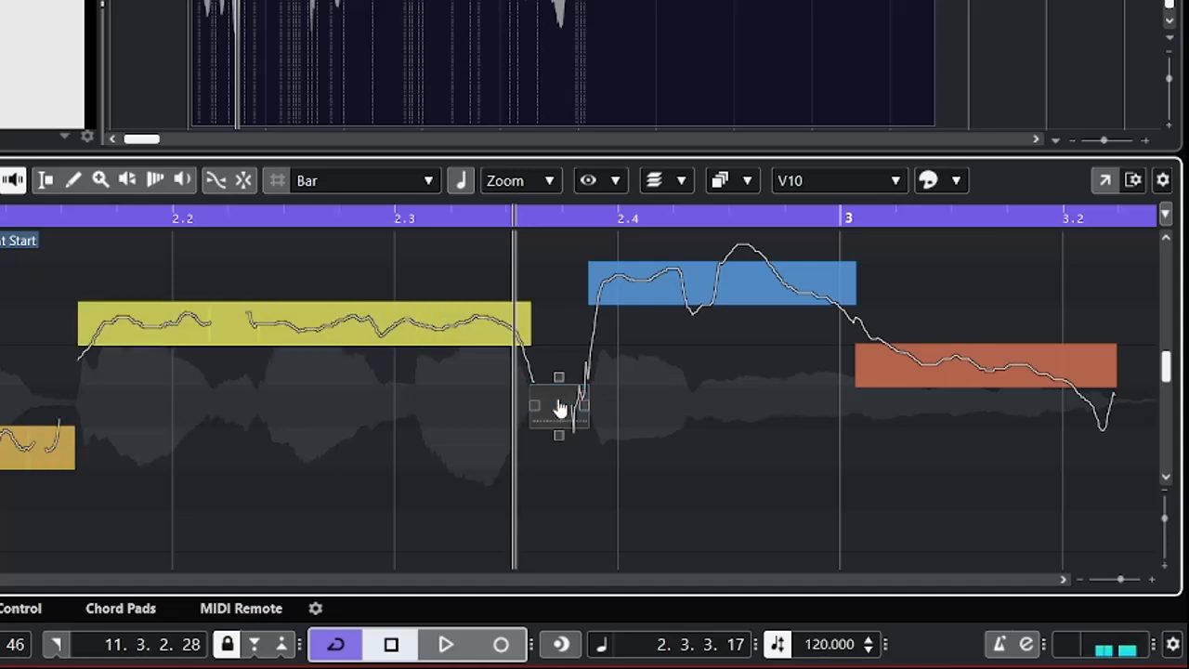
Raise the short D#3 segment just before beat 2.4 by two semitones to F3.
{"action": "key", "text": "Up"}
{"action": "key", "text": "Up"}
{"action": "key", "text": "Up"}
{"action": "key", "text": "Down"}
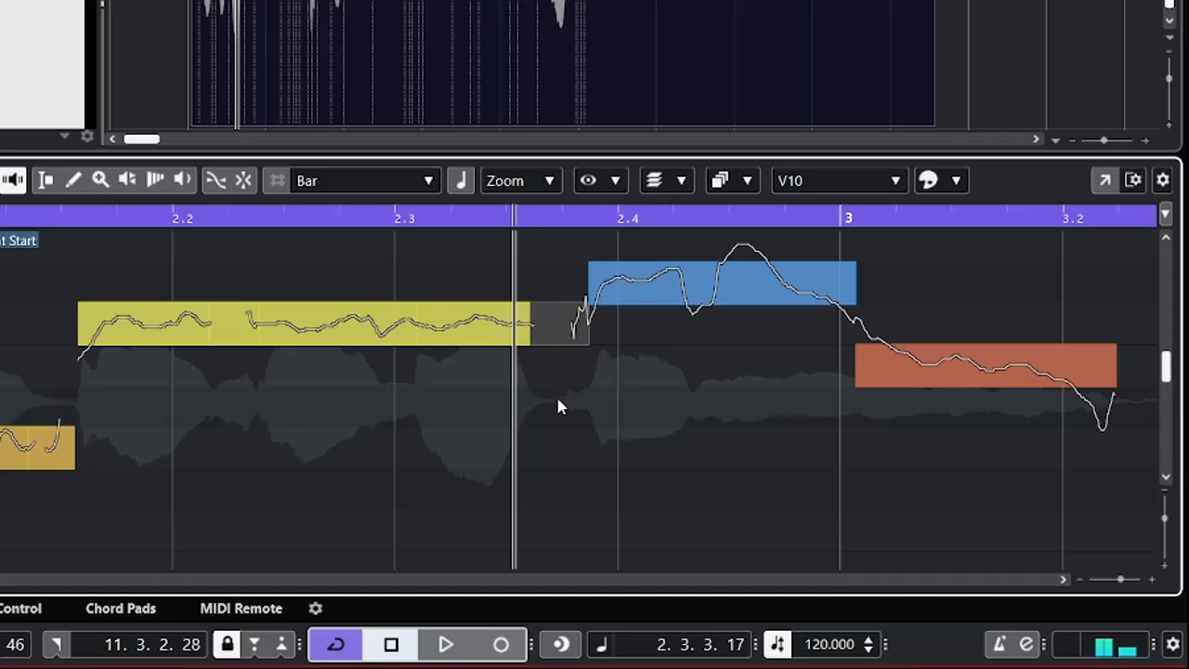
Lower the long F#3 segment around beat 2.4 by one semitone to F3 and straighten its pitch curve by 83%.
{"action": "key", "text": "Right"}
{"action": "key", "text": "Down"}
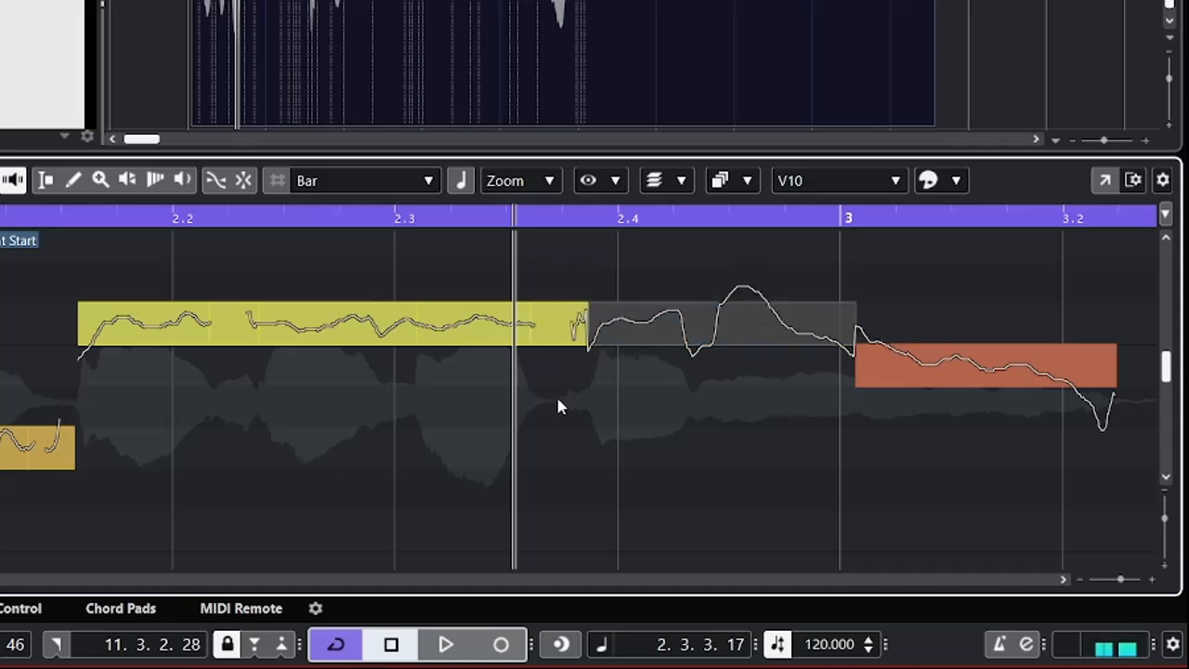
{"action": "key", "text": "Down"}
{"action": "key", "text": "Up"}
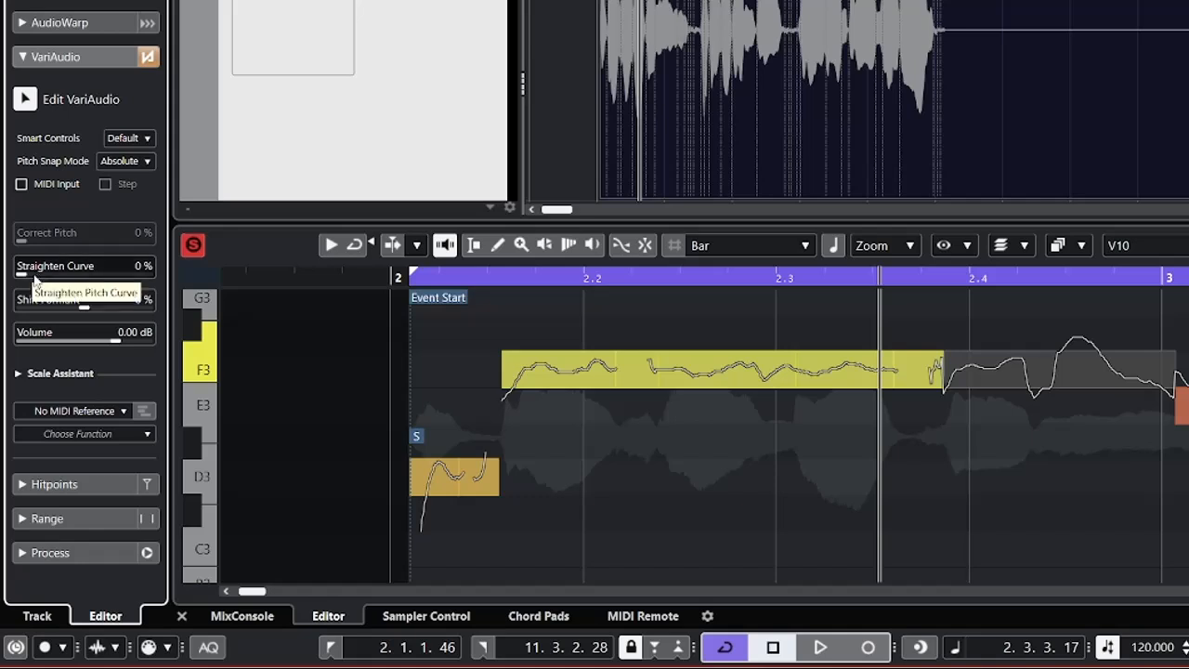
{"action": "left_click_drag", "start_coordinate": [33, 276], "coordinate": [128, 289]}
Play the vocal twice from around the event start into bar 3 to check the straightened segment.
{"action": "left_click", "coordinate": [442, 278]}
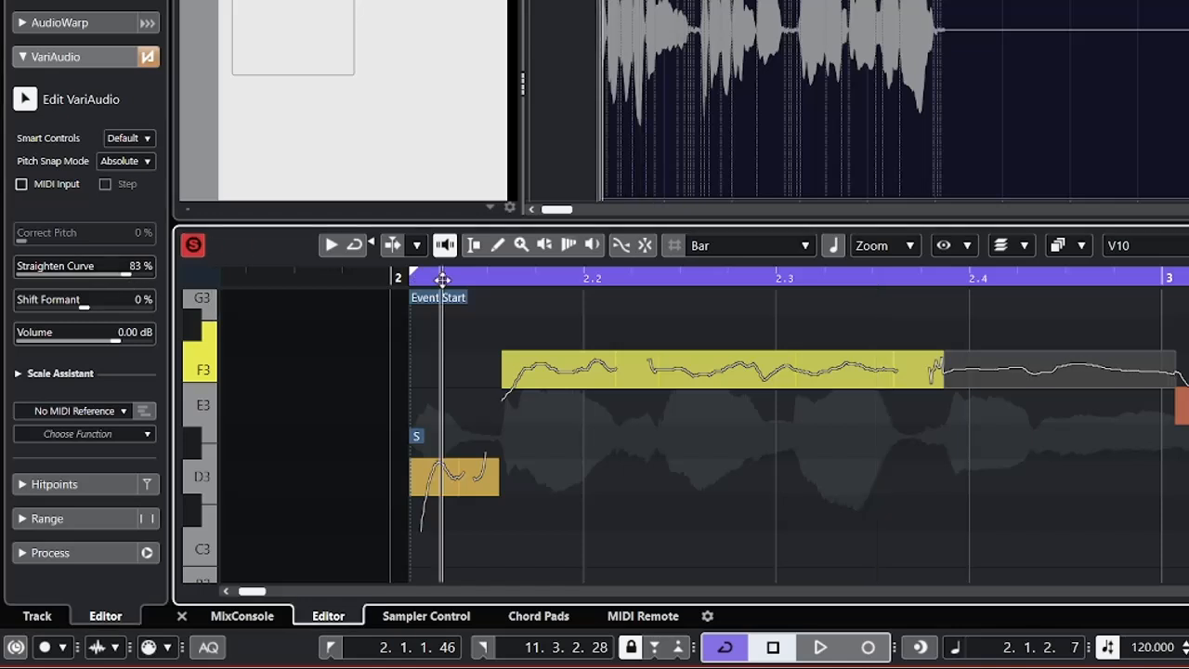
{"action": "key", "text": "space"}
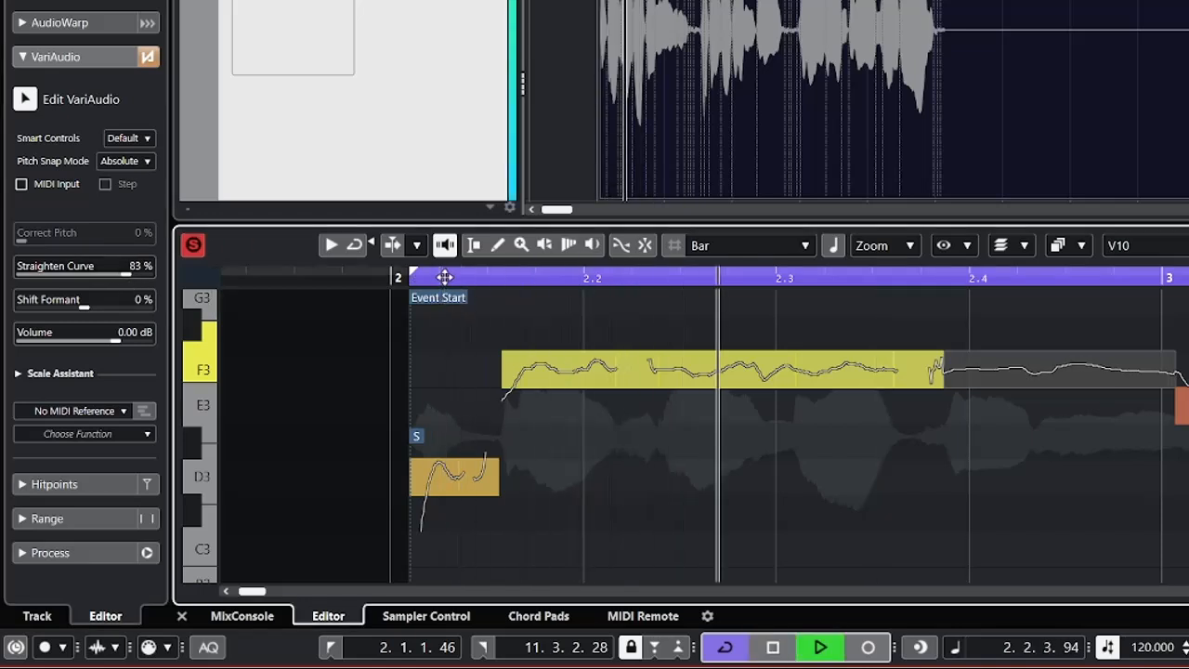
{"action": "key", "text": "space"}
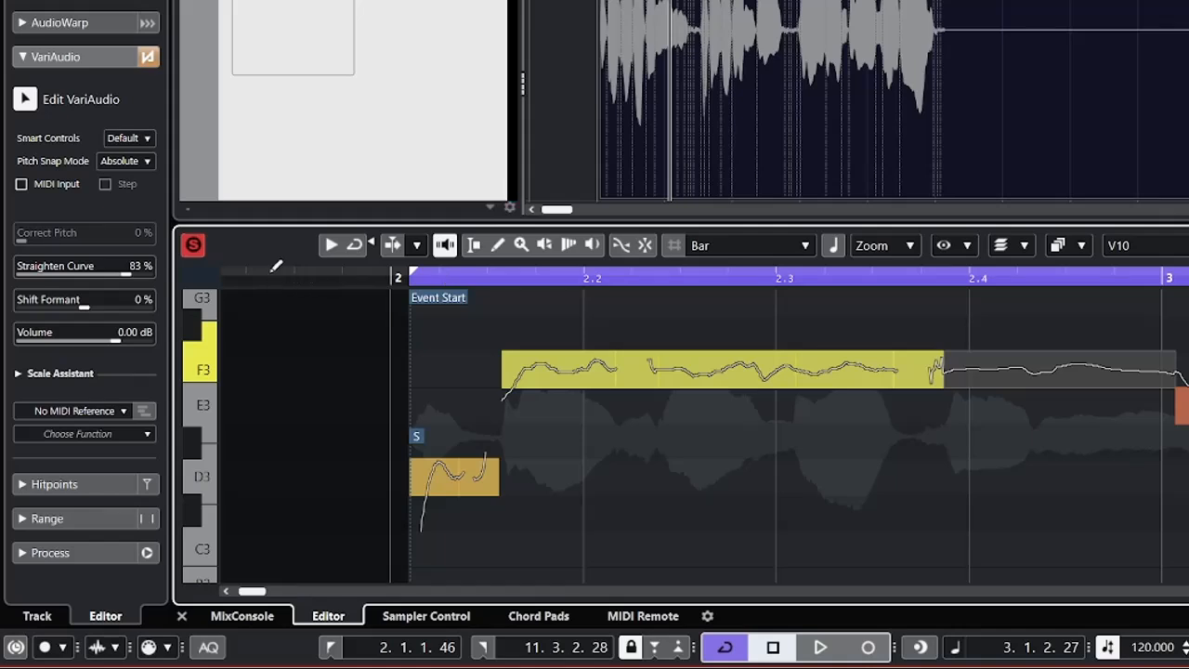
{"action": "left_click", "coordinate": [367, 281]}
{"action": "key", "text": "space"}
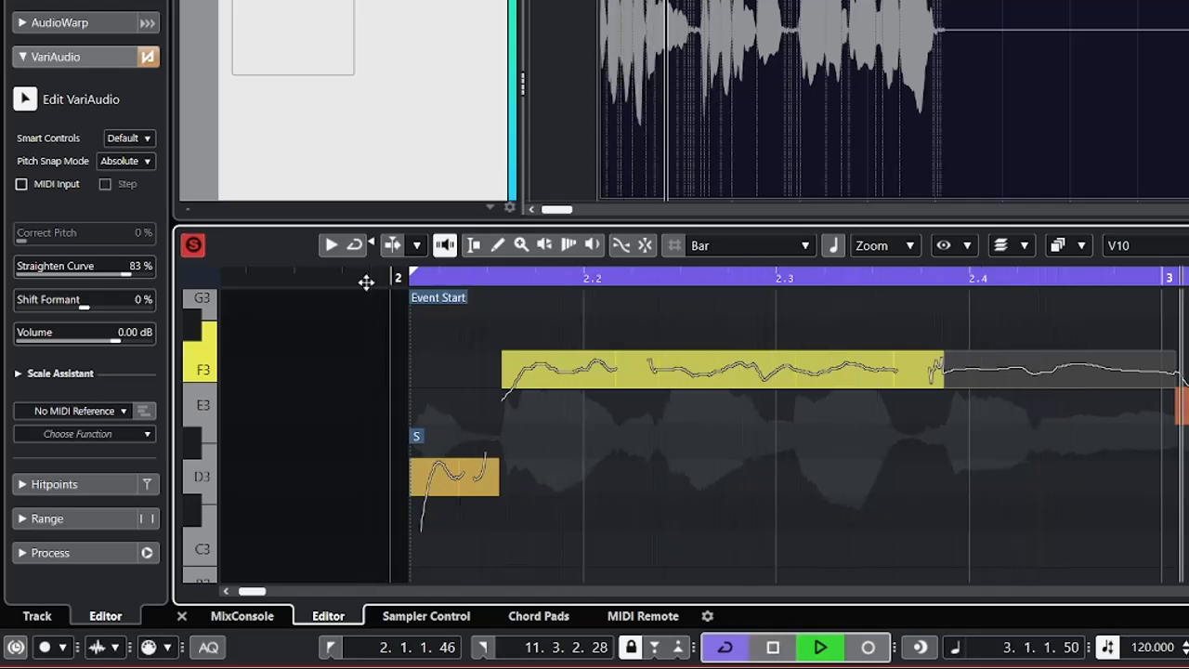
{"action": "key", "text": "space"}
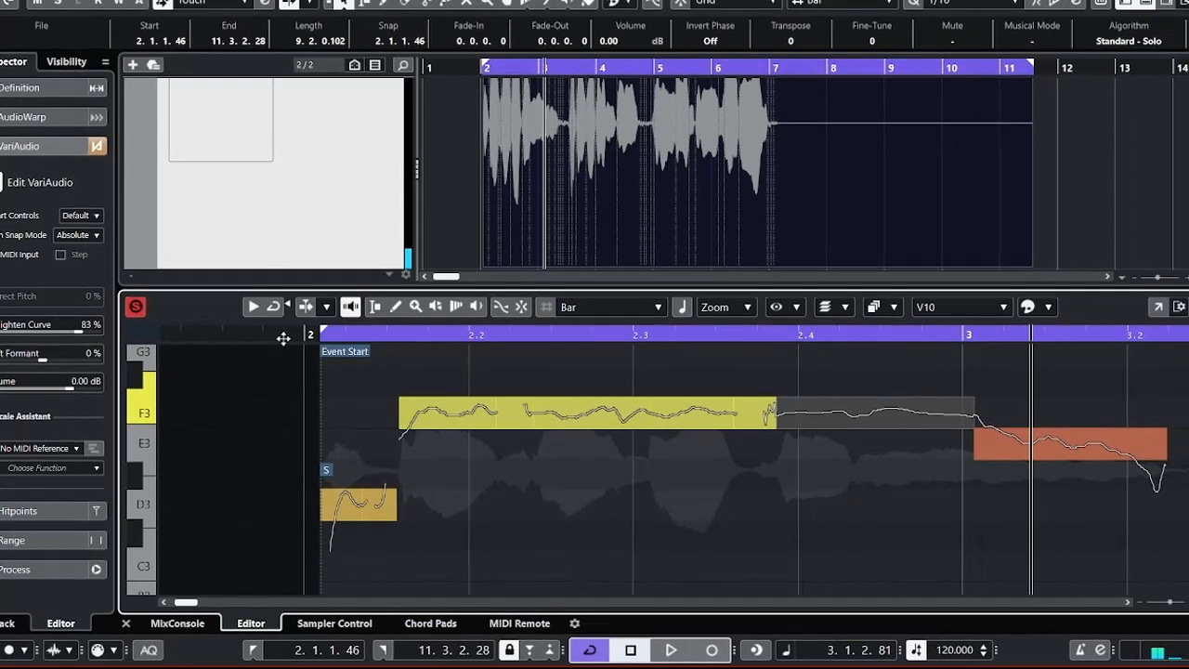
Raise the E3 segment just after bar 3 by one semitone to F3 and straighten its pitch curve by 80%.
{"action": "left_click", "coordinate": [1107, 453]}
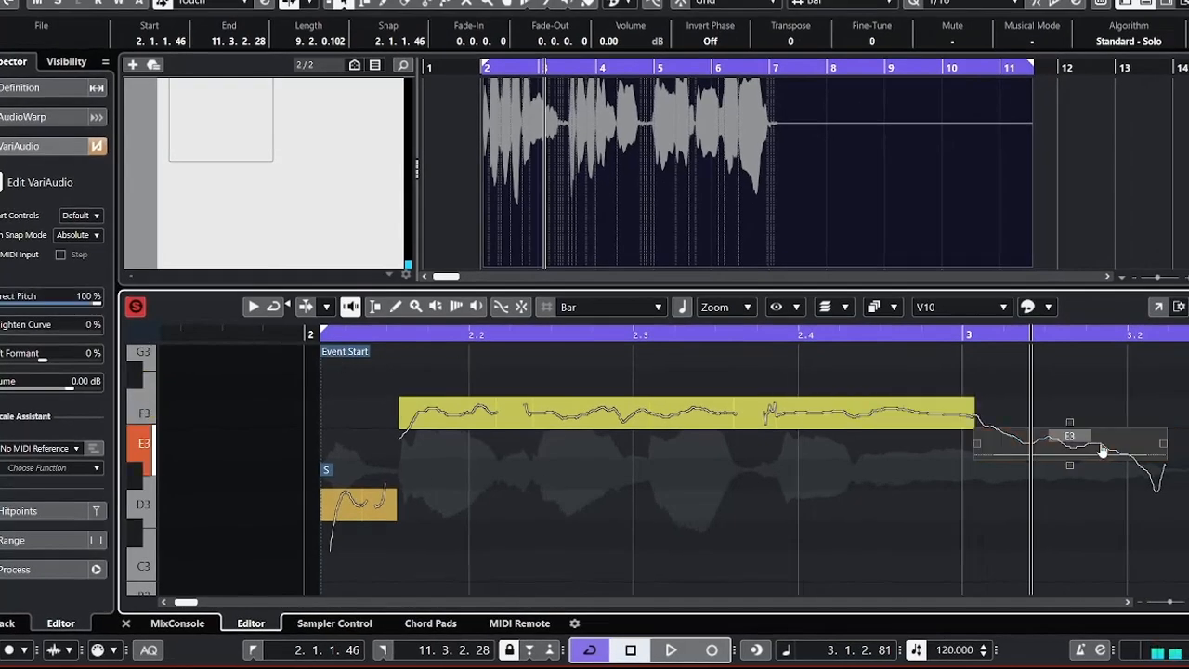
{"action": "key", "text": "ctrl+z"}
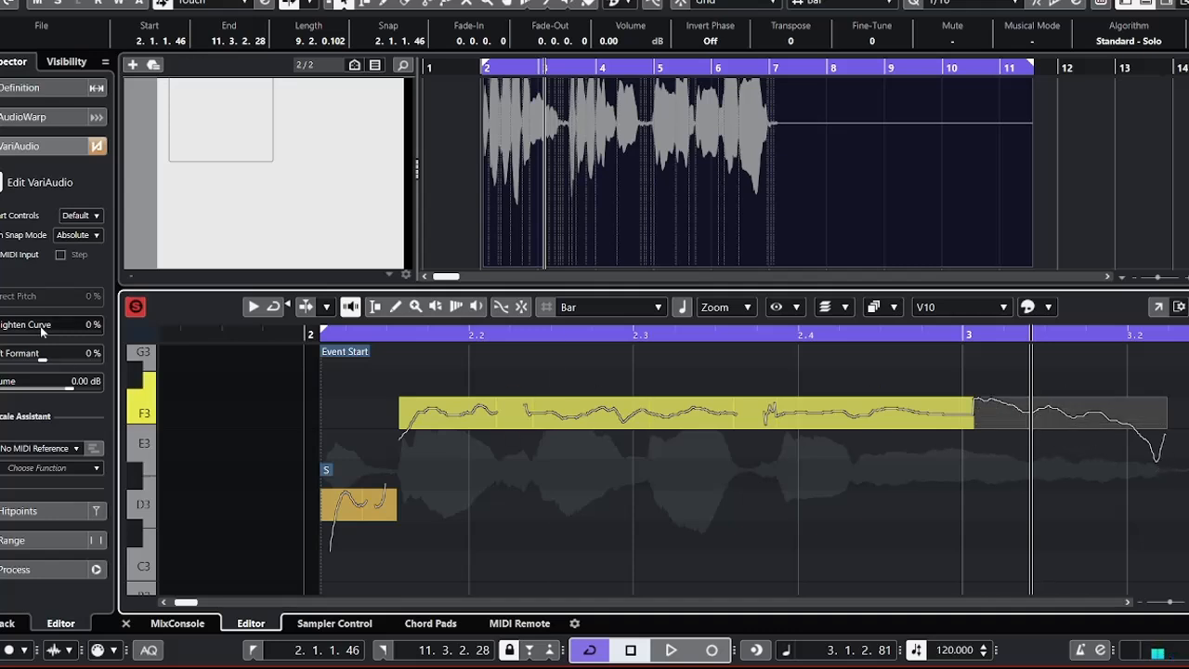
{"action": "left_click", "coordinate": [6, 327]}
{"action": "left_click_drag", "start_coordinate": [5, 332], "coordinate": [78, 332]}
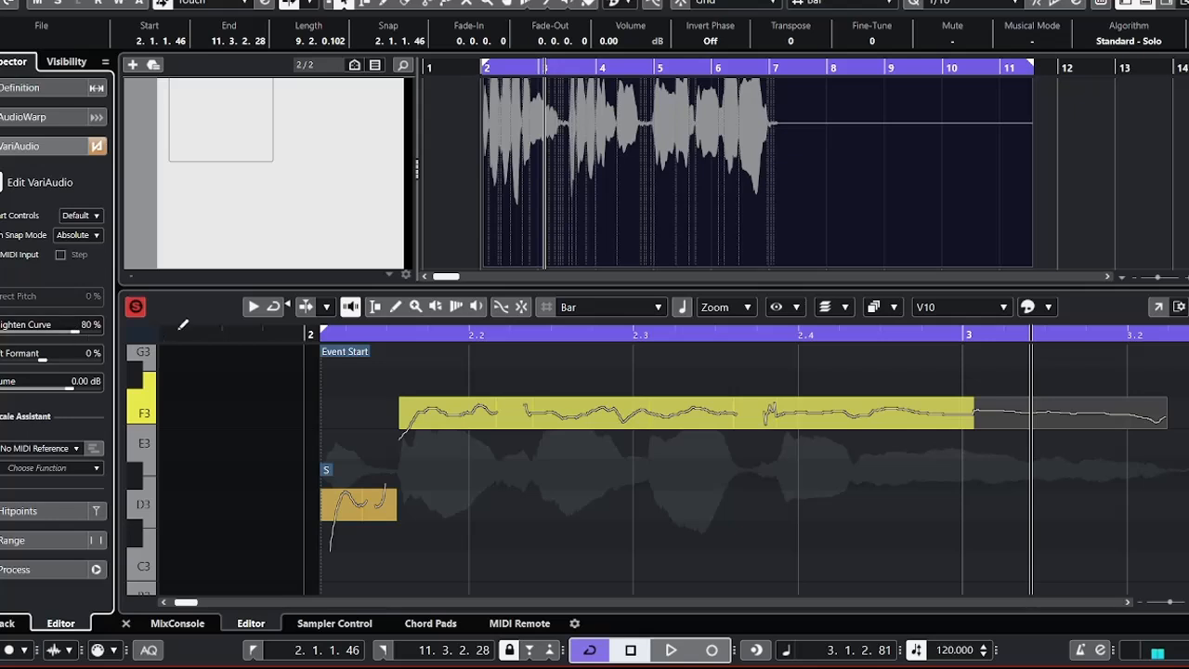
Play the first vocal phrase from bar 2 until past beat 3.2.
{"action": "left_click", "coordinate": [312, 333]}
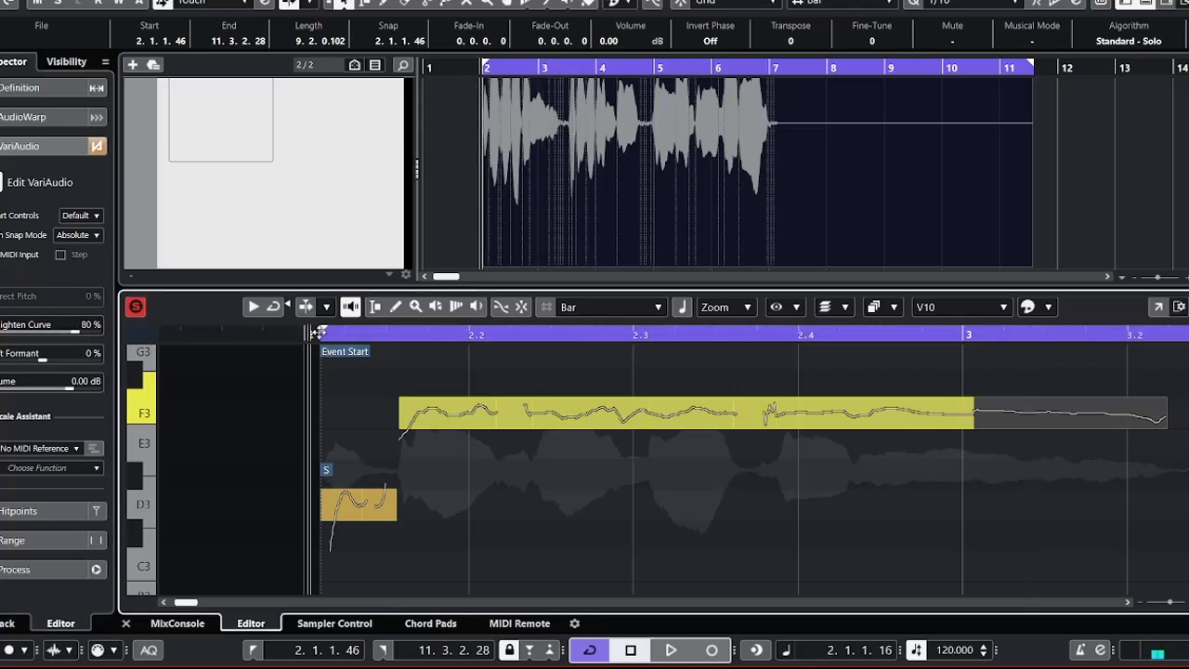
{"action": "key", "text": "space"}
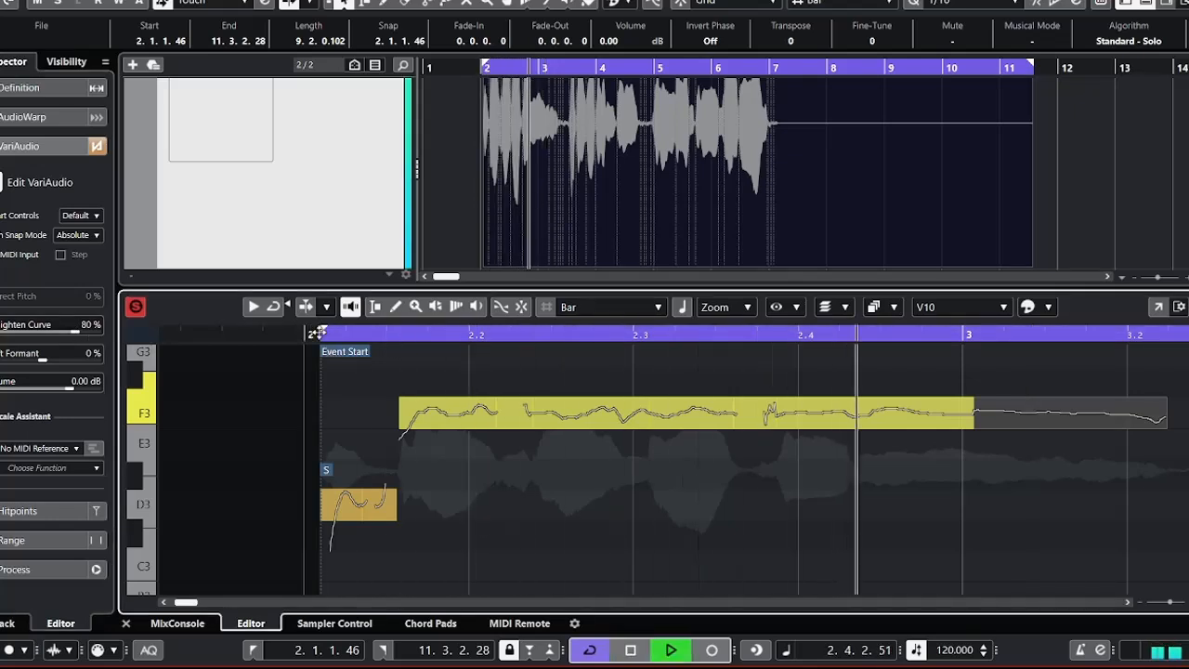
{"action": "key", "text": "space"}
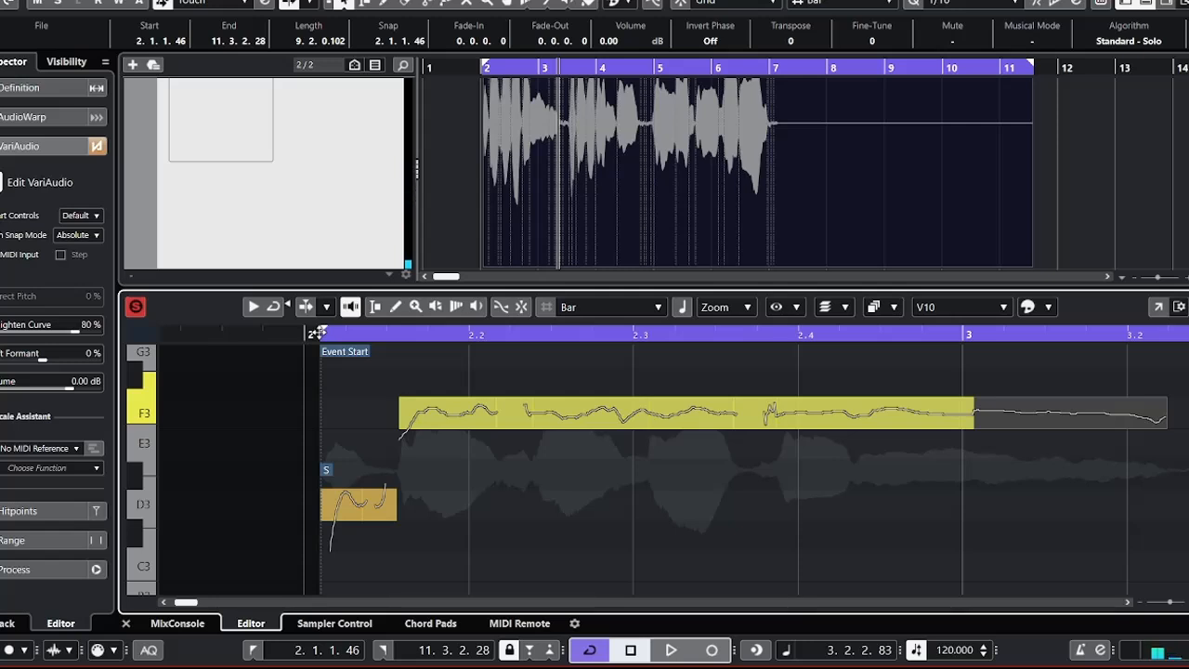
Examine the vocal's pitch segments from bar 2 to bar 5, above and below the F3 phrase.
{"action": "key", "text": "g"}
{"action": "key", "text": "g"}
{"action": "key", "text": "g"}
{"action": "key", "text": "g"}
{"action": "key", "text": "g"}
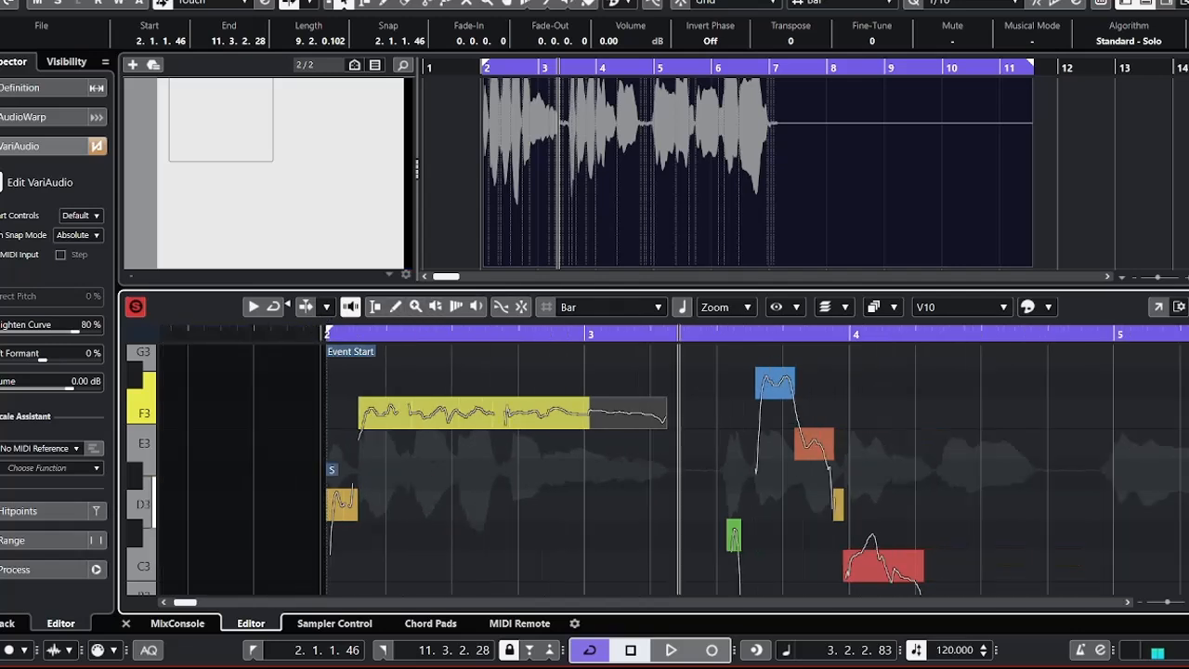
{"action": "scroll", "coordinate": [664, 469], "scroll_direction": "down", "scroll_amount": 2}
{"action": "scroll", "coordinate": [664, 469], "scroll_direction": "up", "scroll_amount": 4}
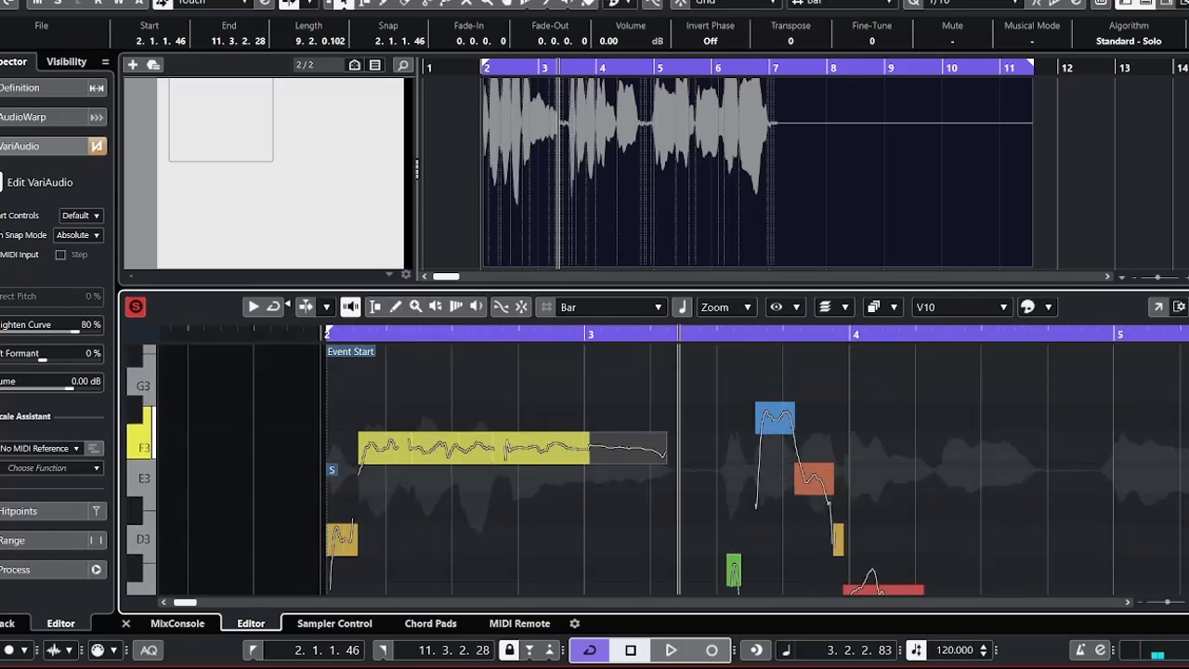
{"action": "scroll", "coordinate": [664, 469], "scroll_direction": "down", "scroll_amount": 1}
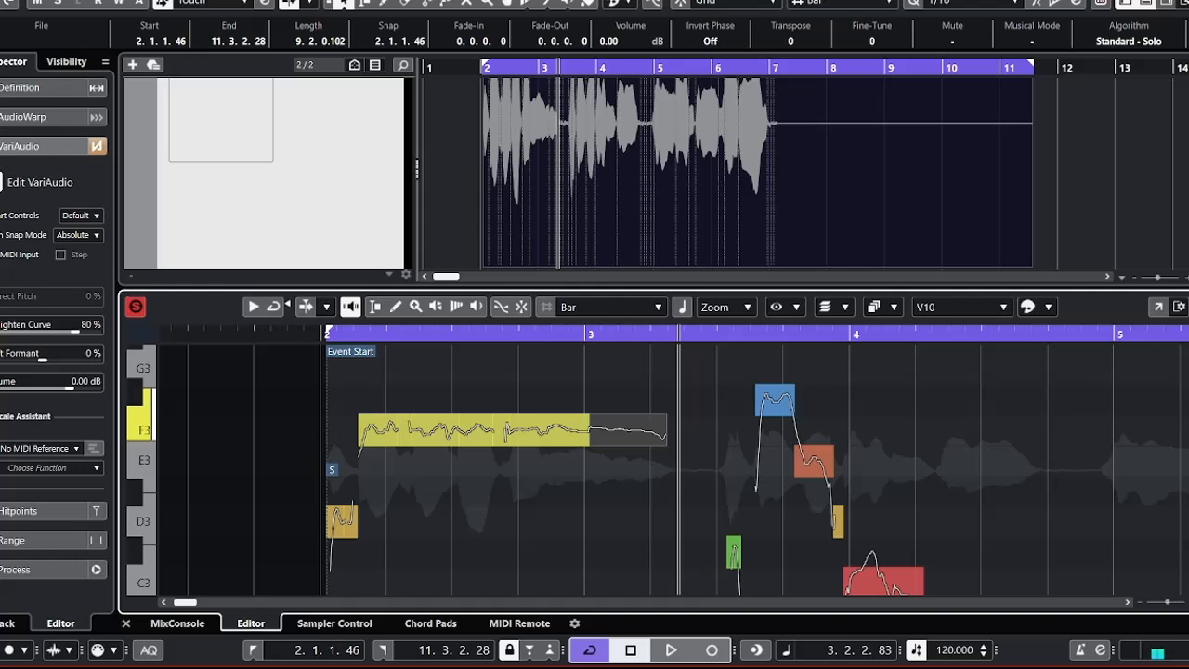
{"action": "scroll", "coordinate": [673, 455], "scroll_direction": "down", "scroll_amount": 5}
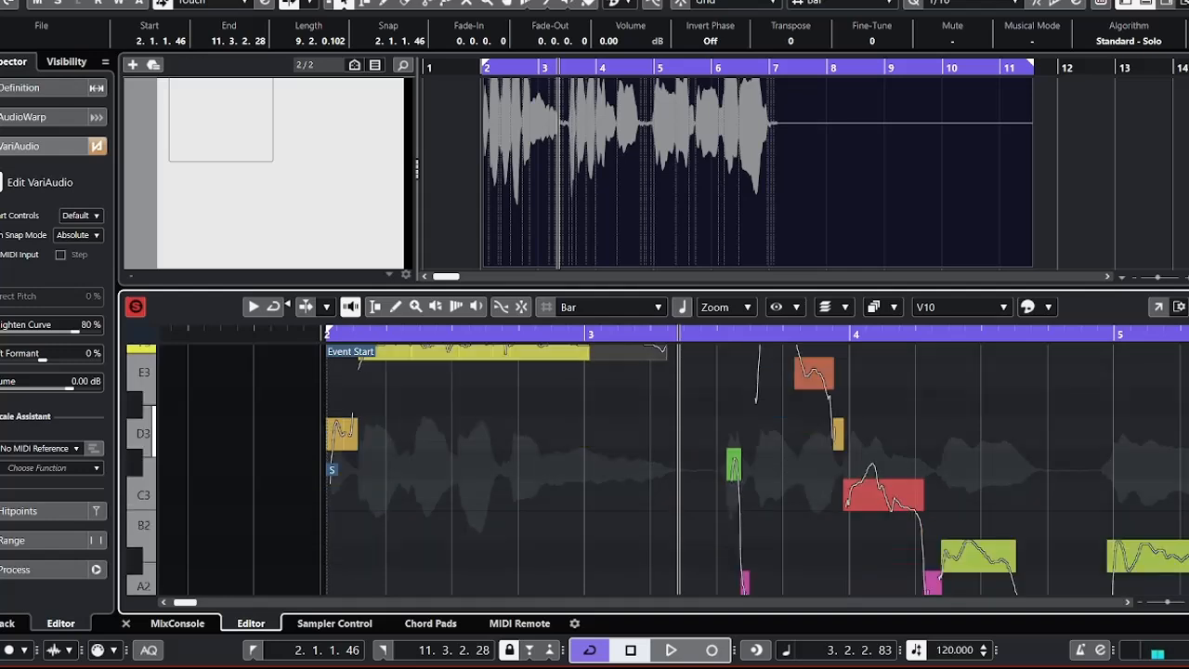
{"action": "scroll", "coordinate": [673, 455], "scroll_direction": "up", "scroll_amount": 3}
{"action": "scroll", "coordinate": [673, 455], "scroll_direction": "up", "scroll_amount": 3}
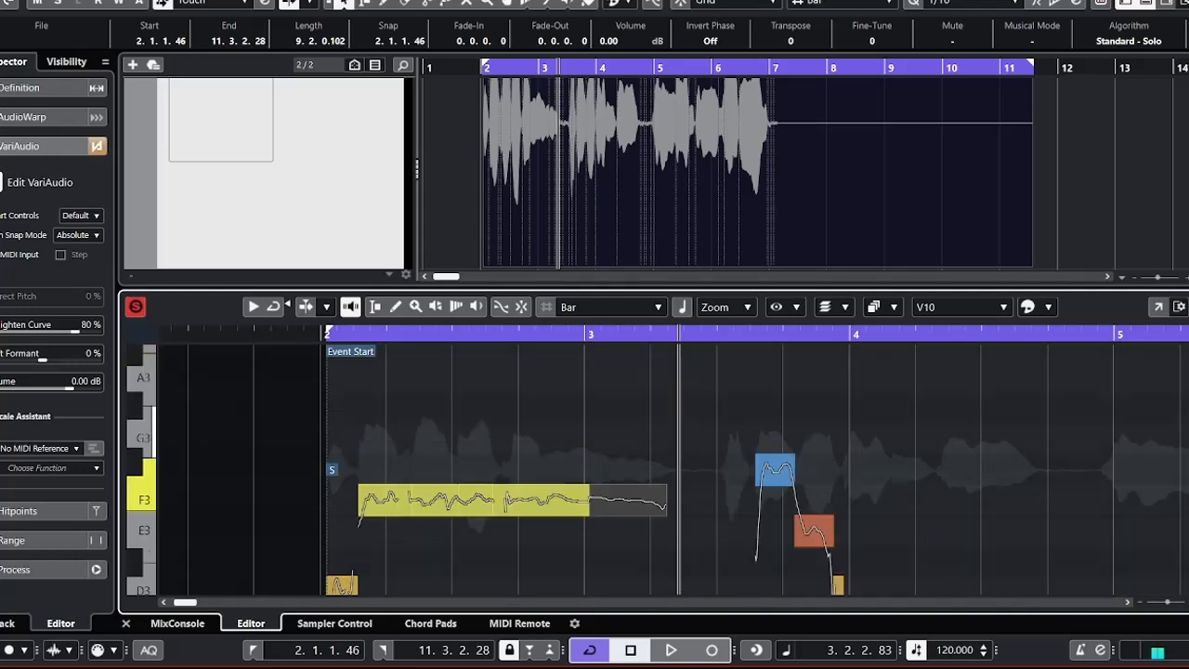
{"action": "scroll", "coordinate": [673, 455], "scroll_direction": "down", "scroll_amount": 10}
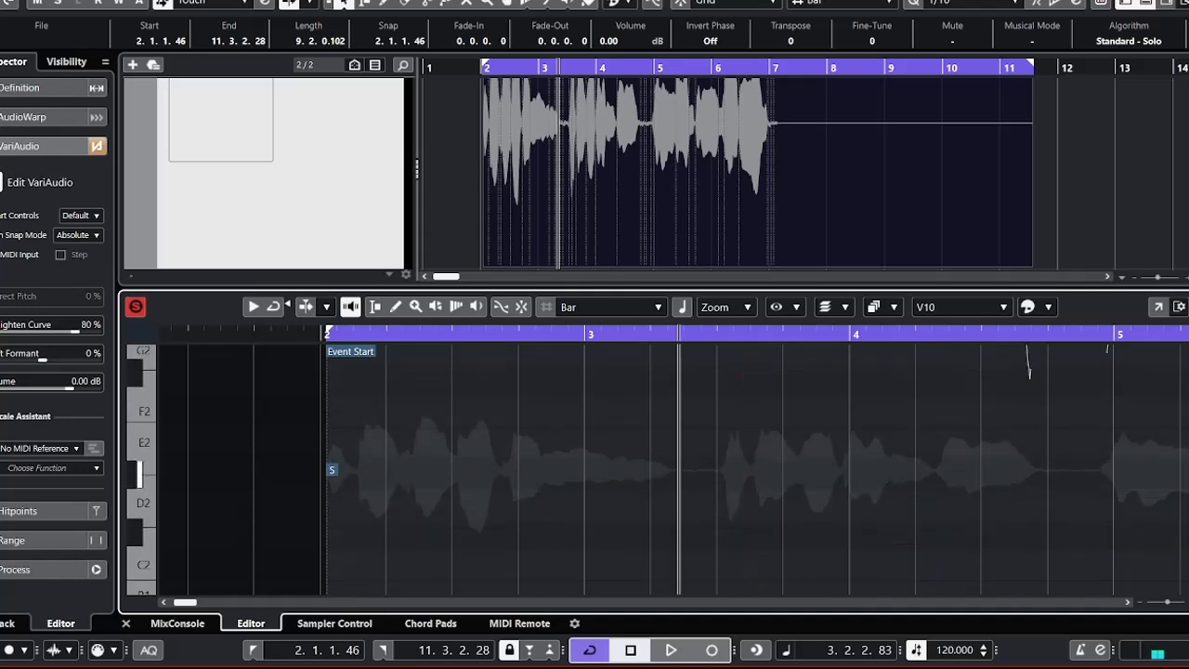
{"action": "scroll", "coordinate": [673, 455], "scroll_direction": "up", "scroll_amount": 10}
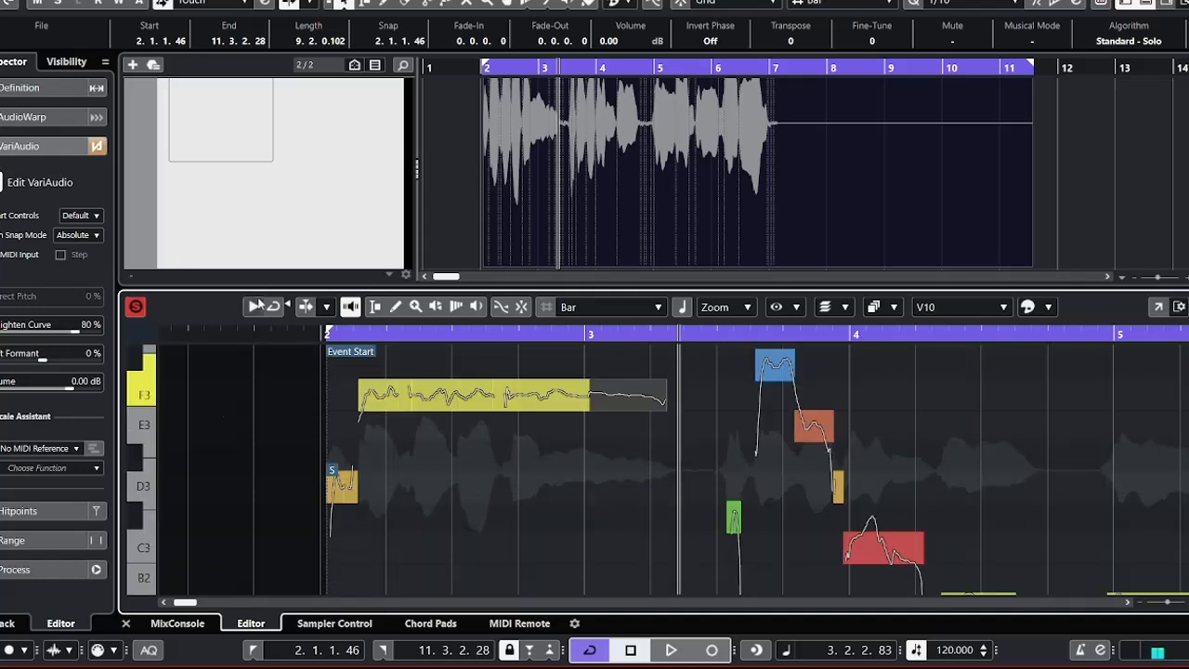
Play the vocal from the event start into the second phrase, and replay it past the start of bar 4.
{"action": "left_click", "coordinate": [316, 335]}
{"action": "key", "text": "space"}
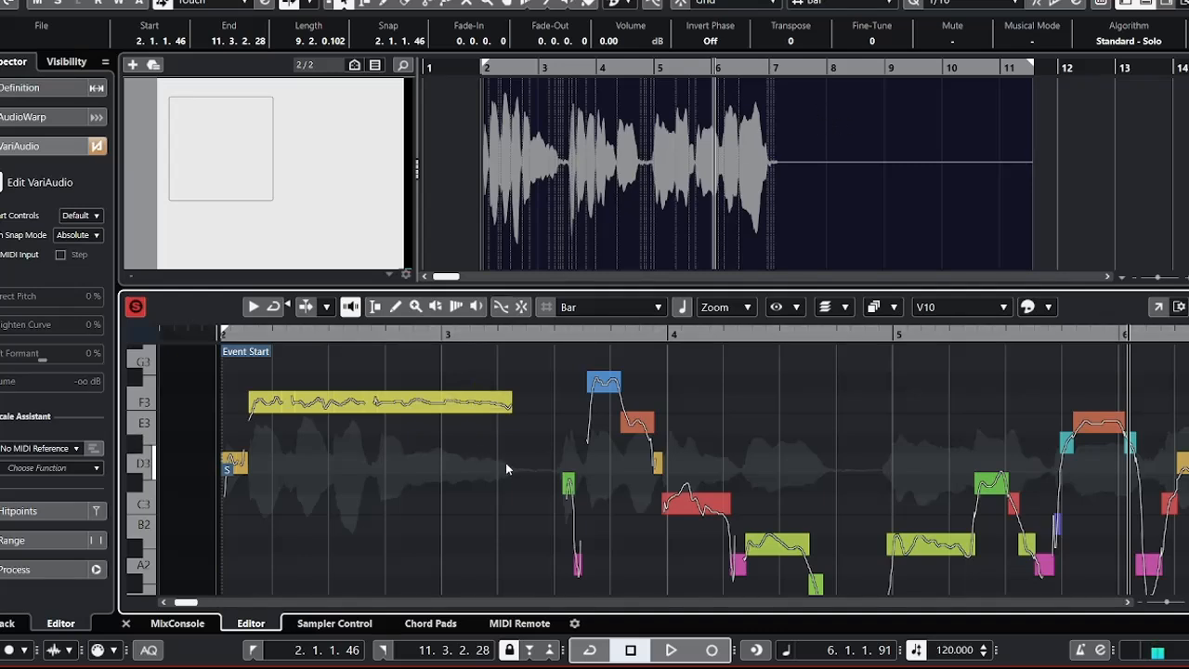
{"action": "left_click", "coordinate": [220, 334]}
{"action": "key", "text": "space"}
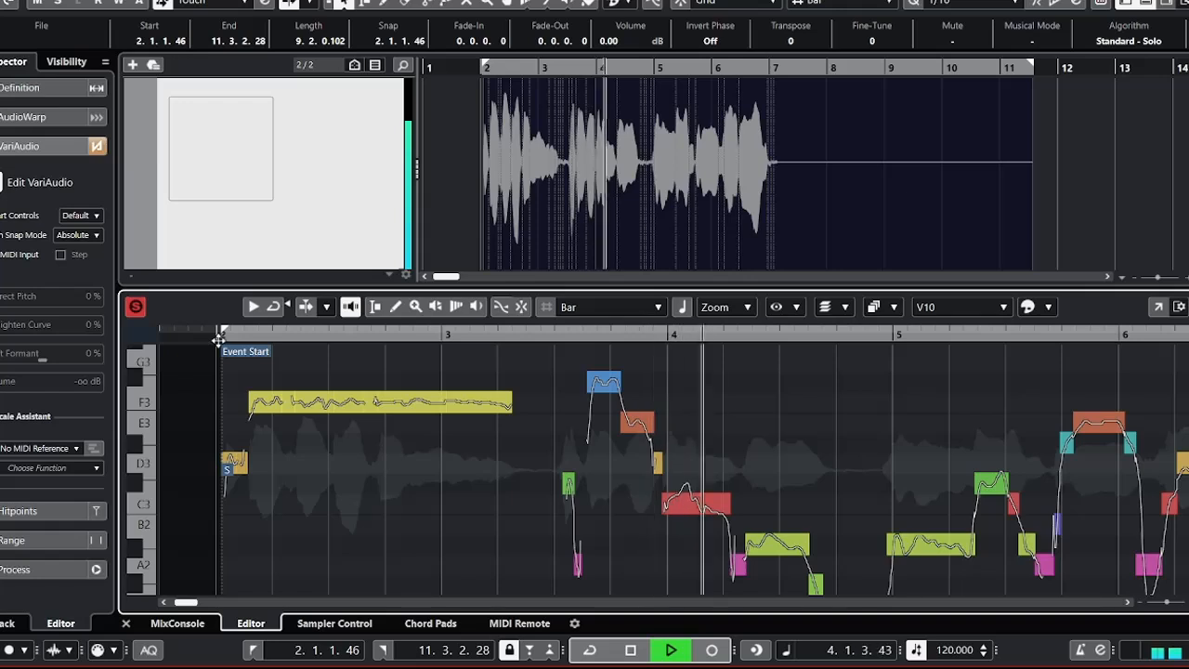
{"action": "key", "text": "space"}
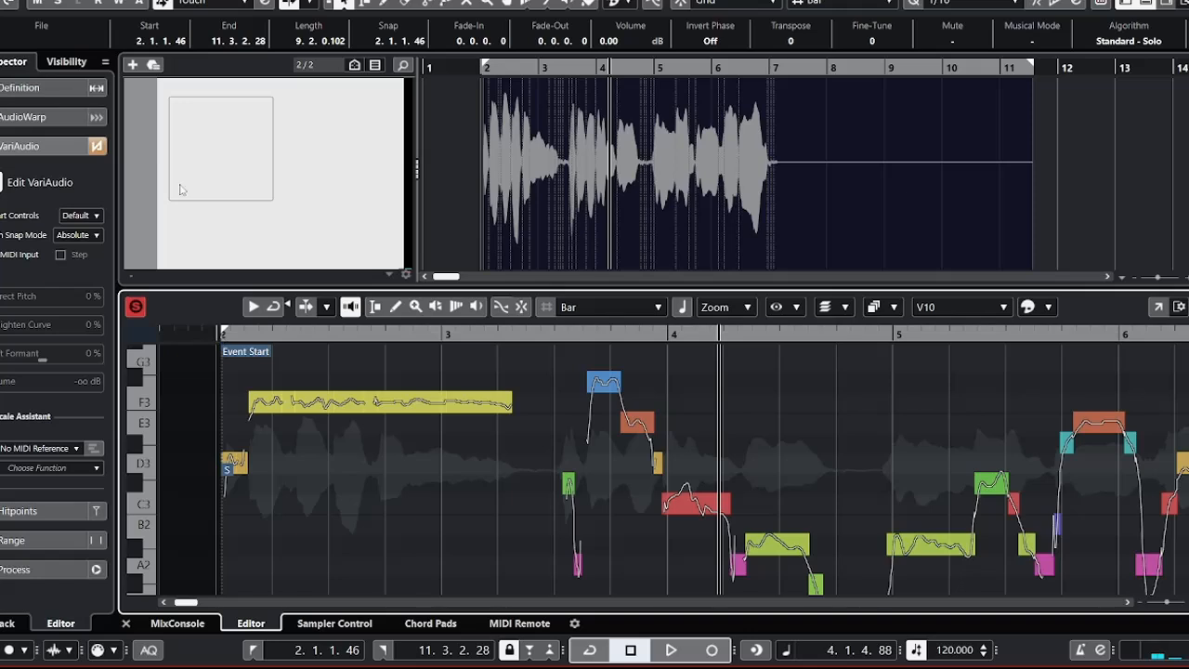
{"action": "key", "text": "space"}
{"action": "key", "text": "space"}
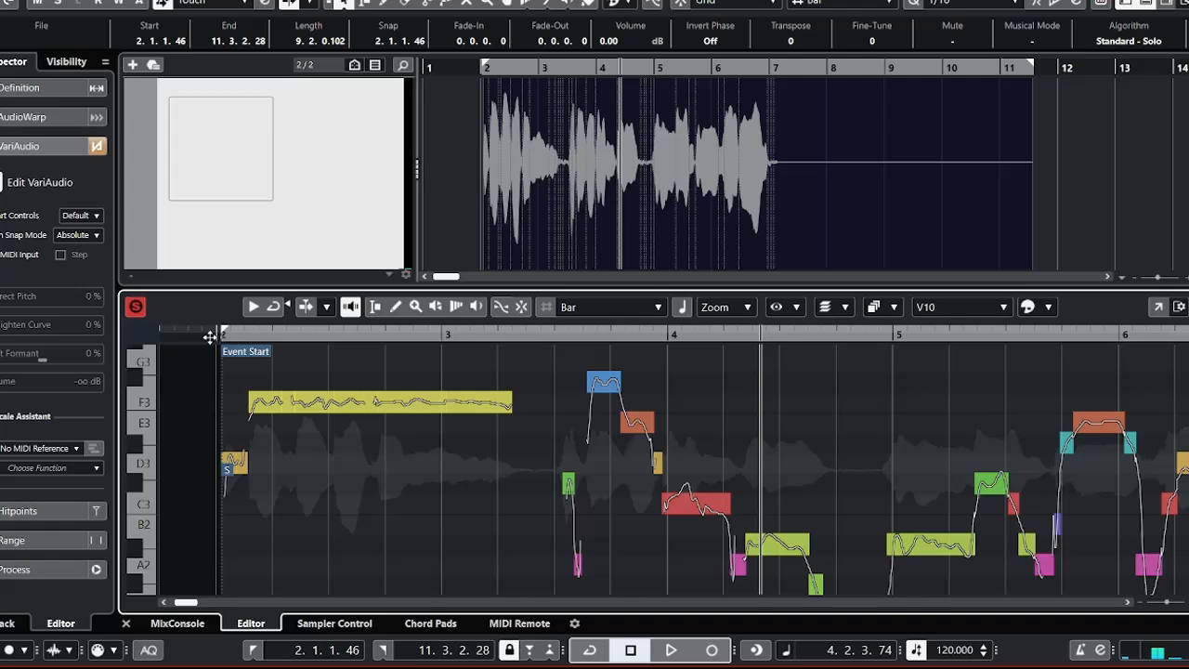
Play the first phrase from the event start into bar 3, and play the second phrase from about beat 3.2.
{"action": "left_click", "coordinate": [211, 336]}
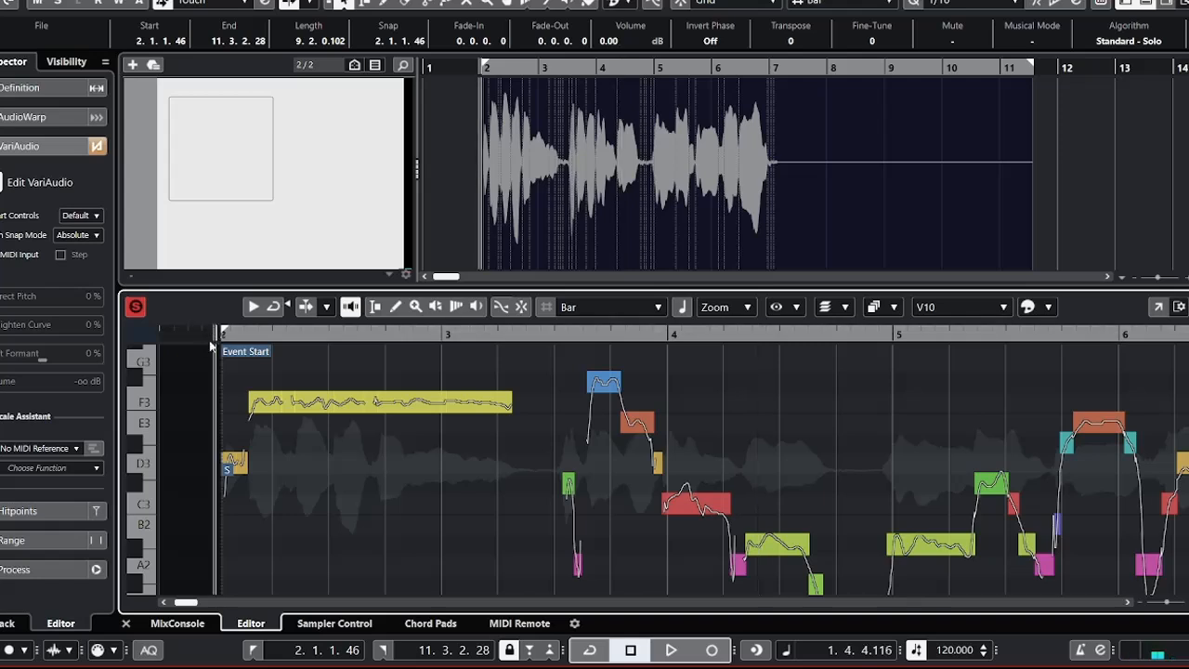
{"action": "key", "text": "space"}
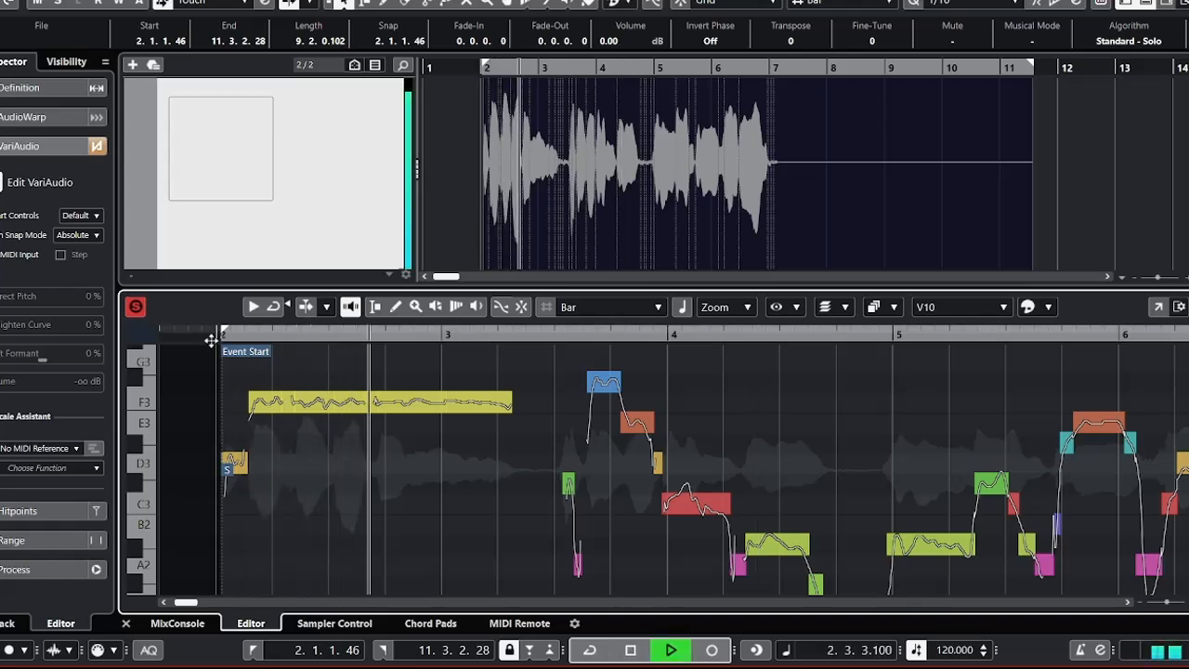
{"action": "key", "text": "space"}
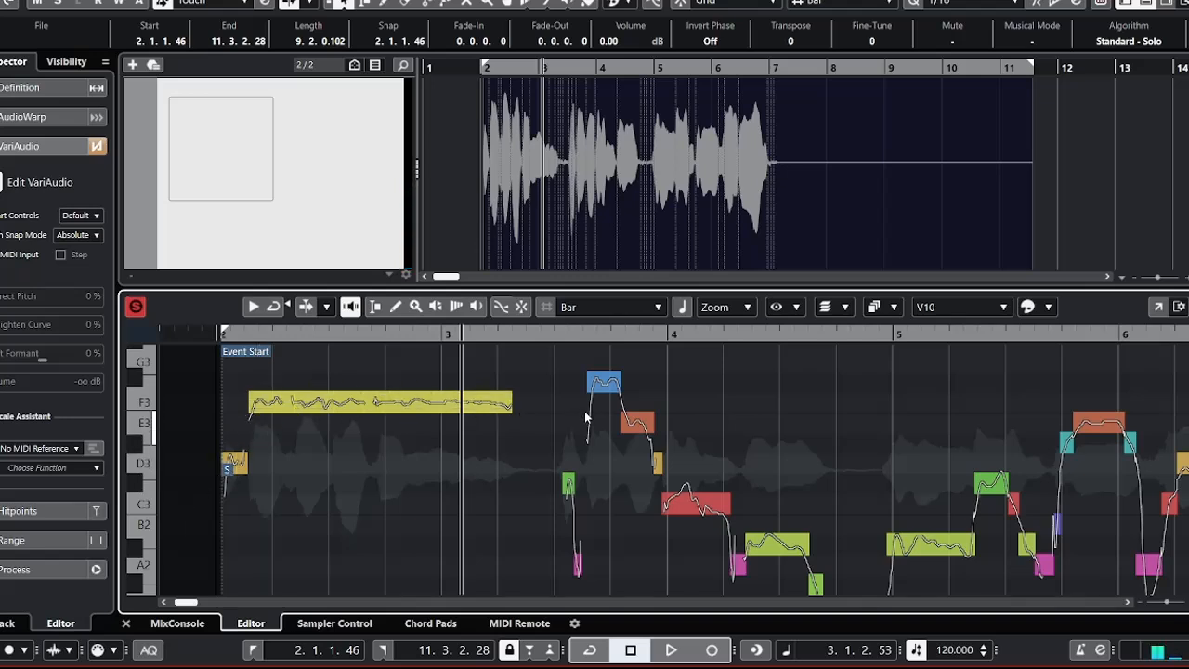
{"action": "left_click", "coordinate": [528, 336]}
{"action": "key", "text": "space"}
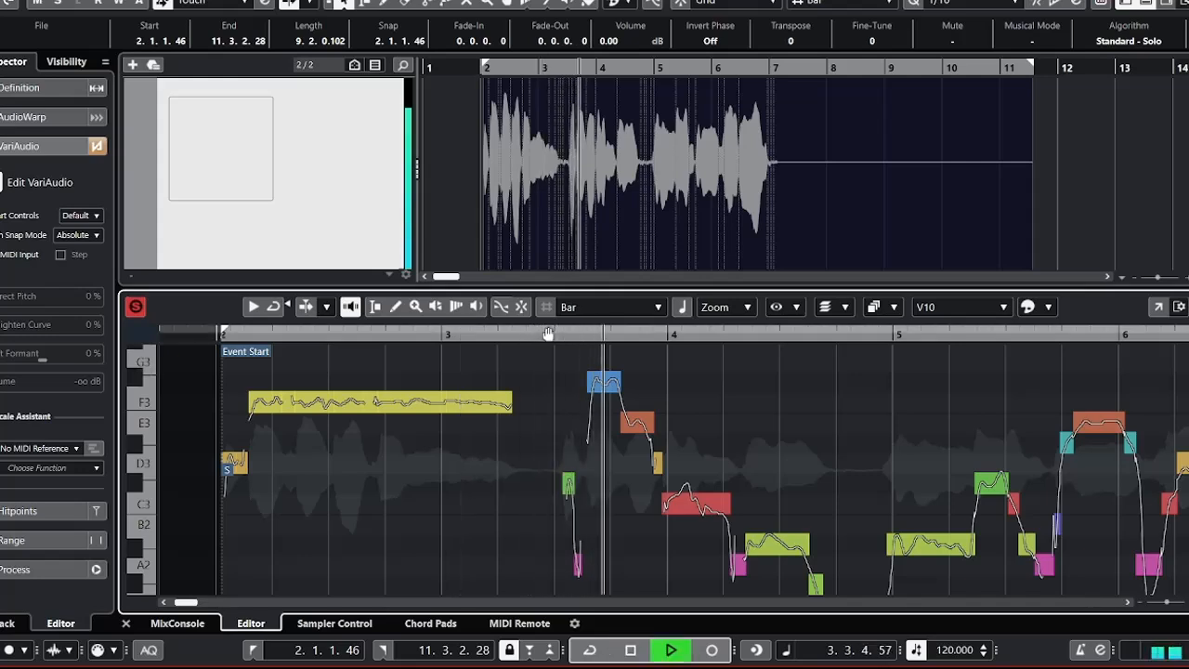
{"action": "key", "text": "space"}
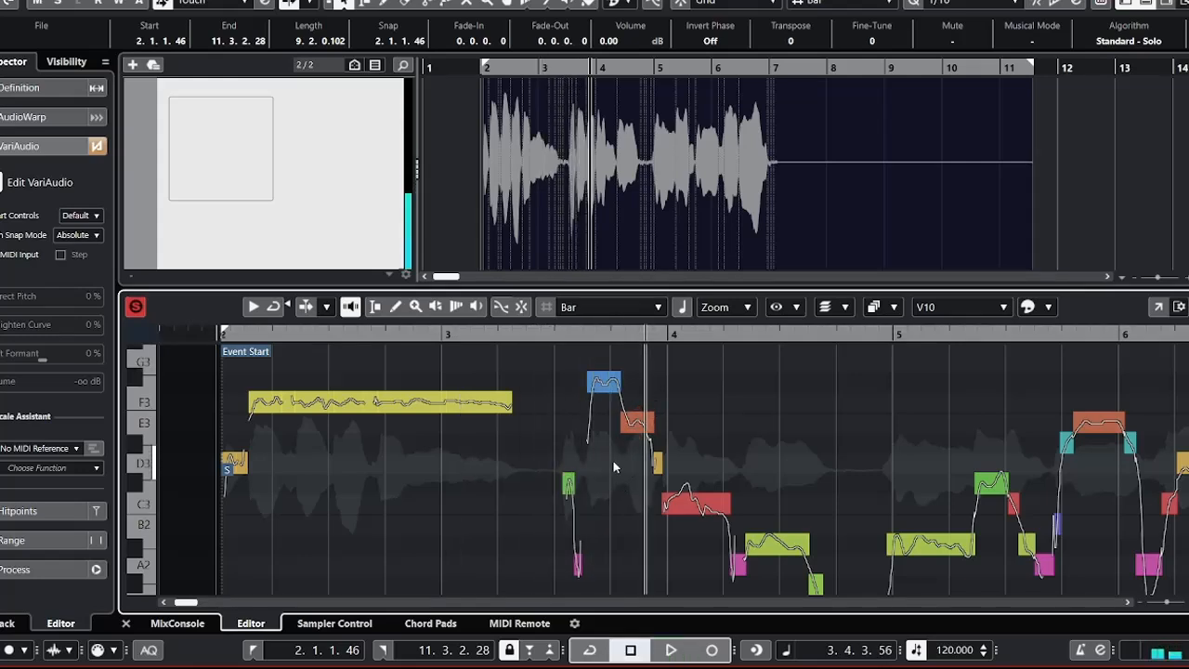
Try other pitches for the F#3 segment just before beat 3.4, including F3, and raise it to G3.
{"action": "left_click", "coordinate": [605, 383]}
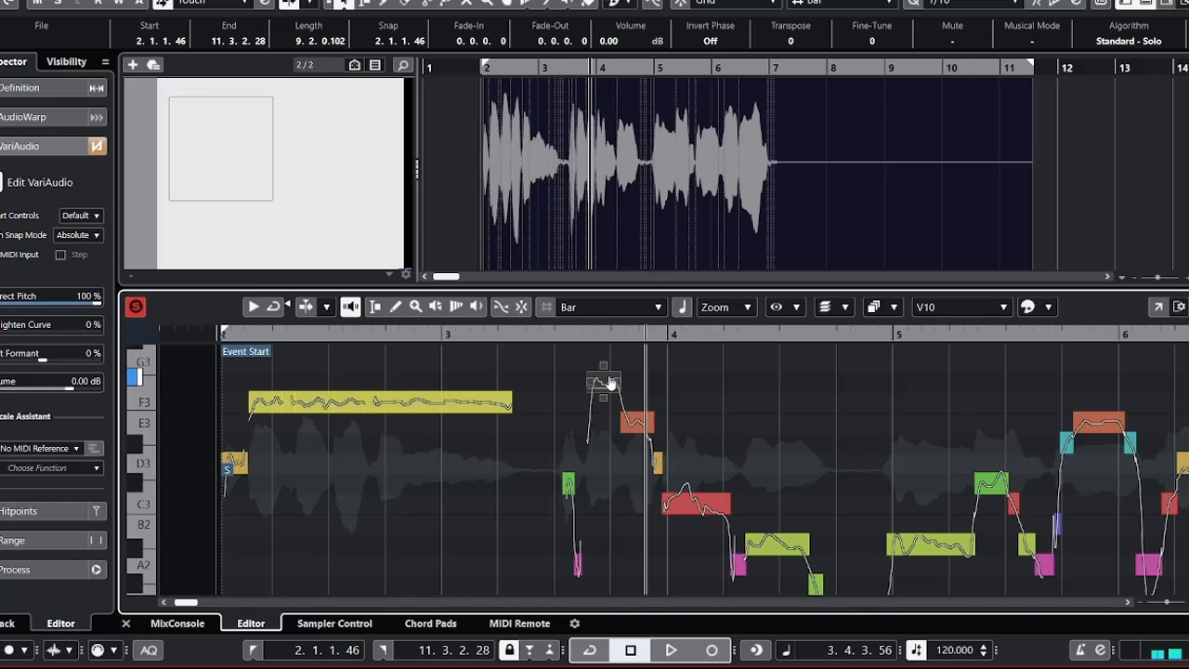
{"action": "key", "text": "Down"}
{"action": "key", "text": "Up"}
{"action": "key", "text": "Up"}
{"action": "key", "text": "Down"}
{"action": "key", "text": "Down"}
{"action": "key", "text": "Down"}
{"action": "key", "text": "Down"}
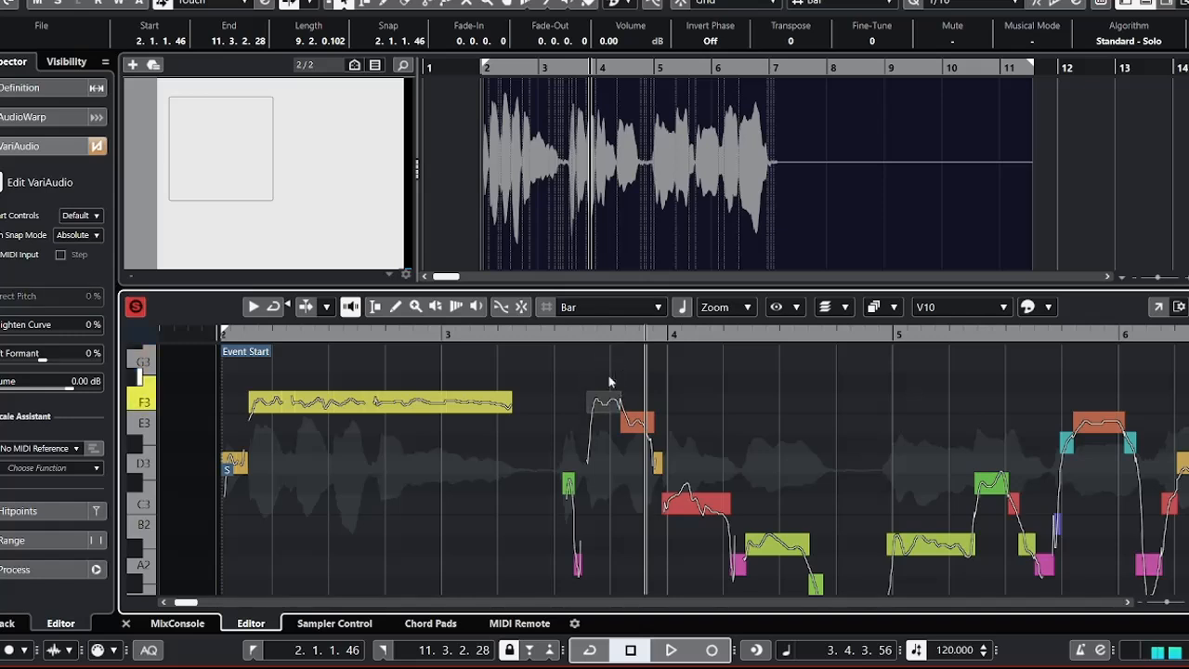
{"action": "key", "text": "Up"}
{"action": "key", "text": "Up"}
{"action": "key", "text": "Up"}
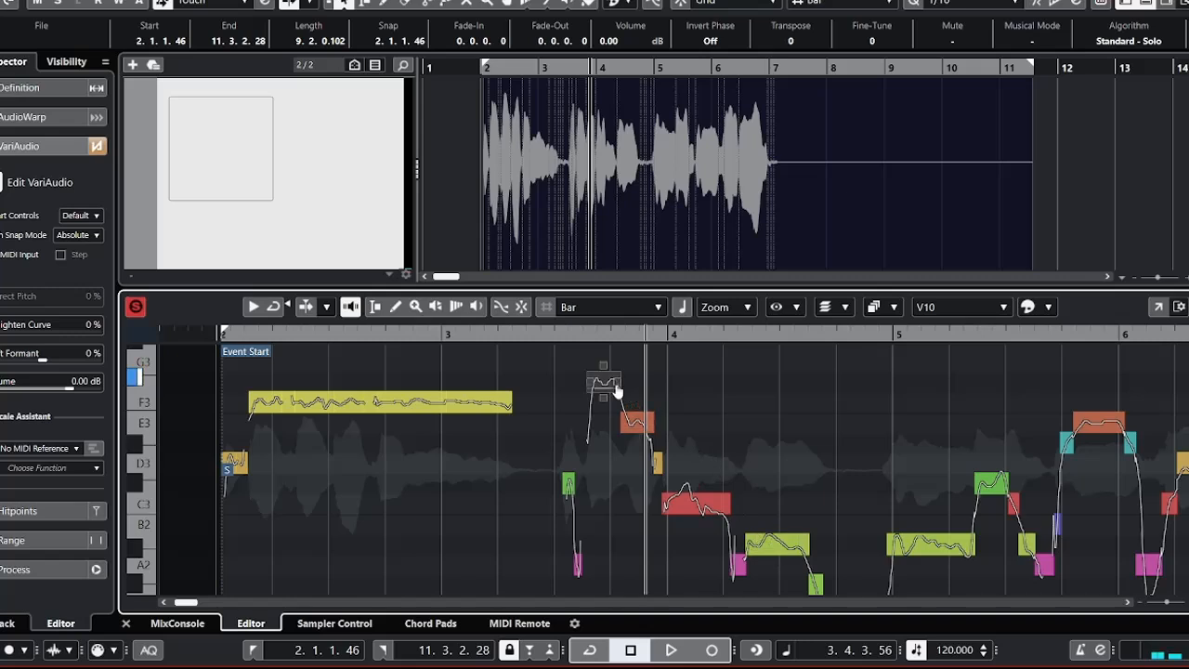
{"action": "key", "text": "Up"}
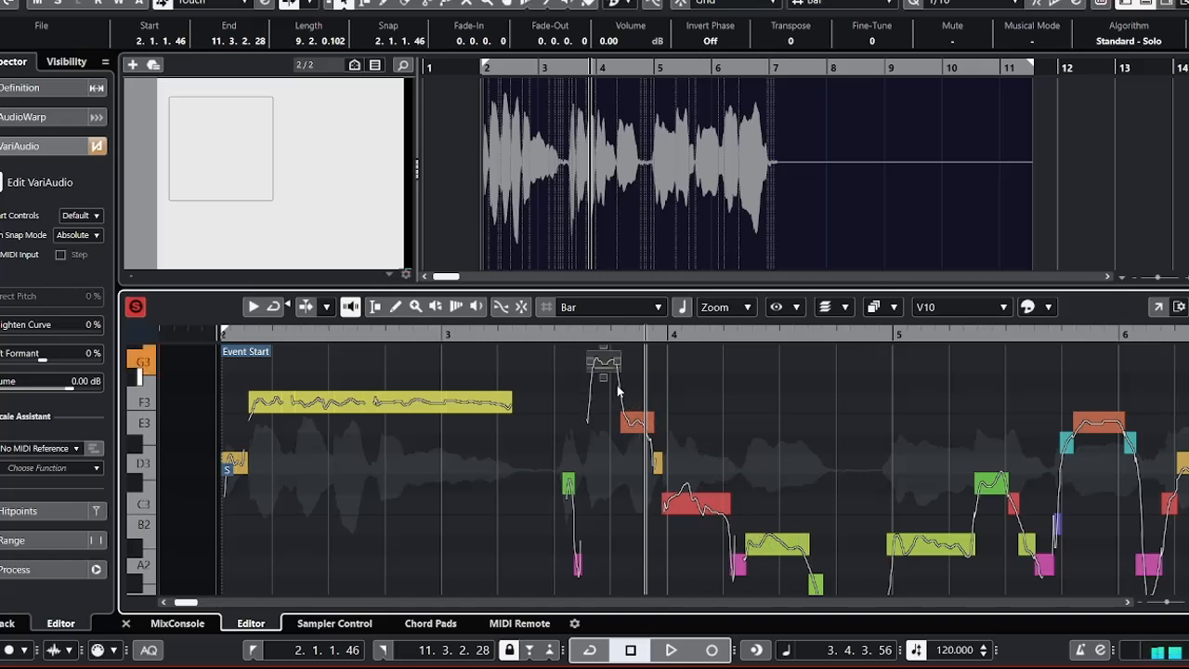
Play the vocal from about beat 2.3 until past beat 3.4 to check the G3 segment.
{"action": "left_click", "coordinate": [356, 337]}
{"action": "key", "text": "space"}
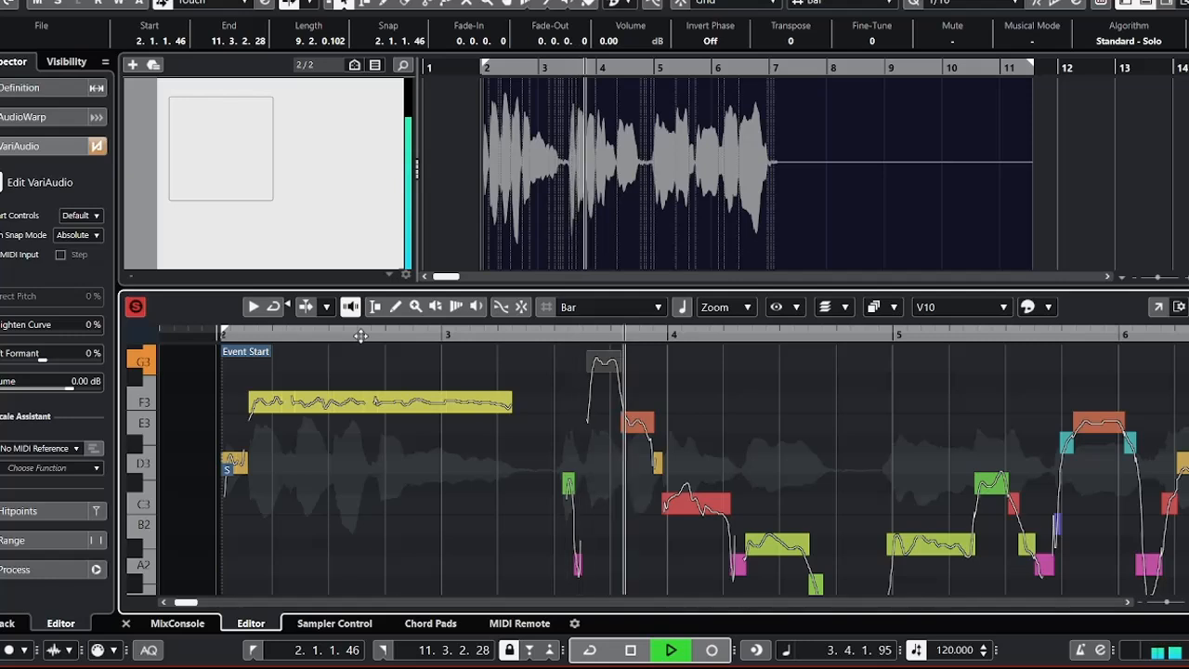
{"action": "key", "text": "space"}
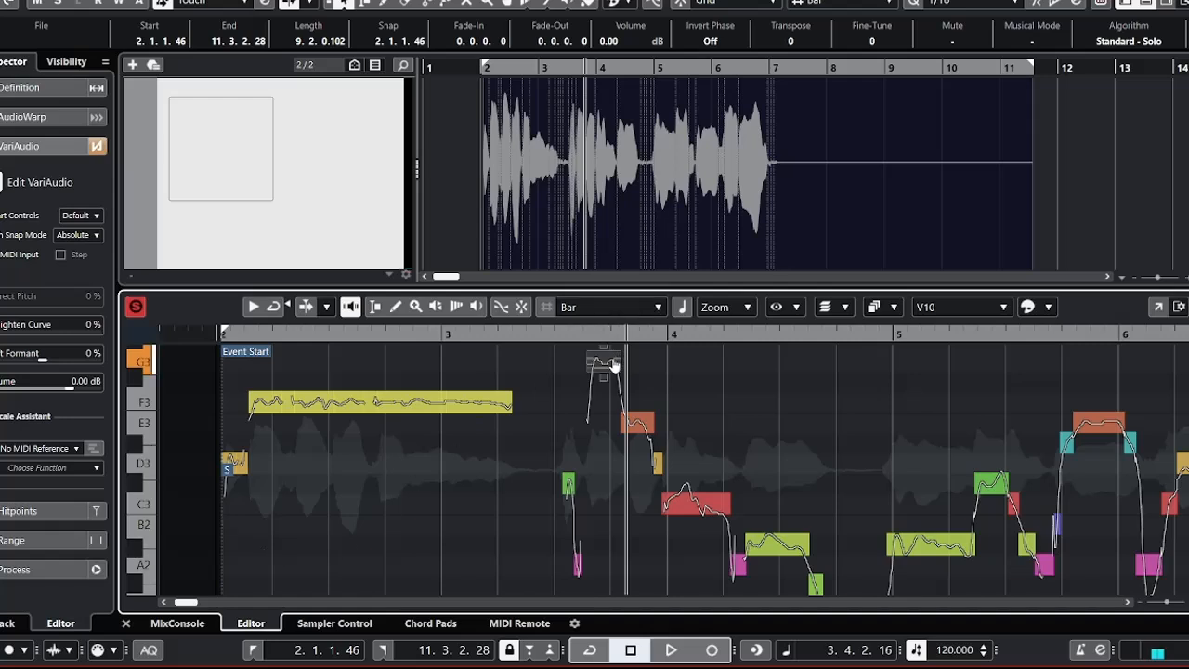
Lower the G3 segment just before beat 3.4 by three semitones to E3.
{"action": "key", "text": "Down"}
{"action": "key", "text": "Down"}
{"action": "key", "text": "Down"}
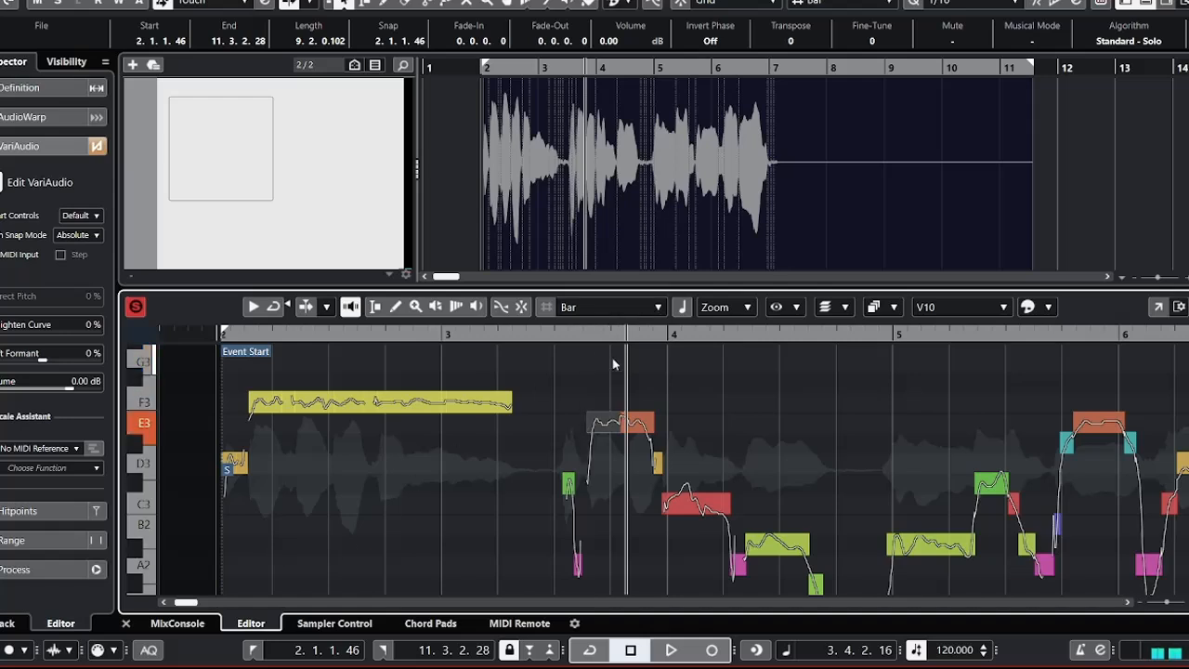
{"action": "key", "text": "Up"}
{"action": "key", "text": "Down"}
{"action": "key", "text": "Down"}
{"action": "key", "text": "Up"}
Play the second phrase from about beat 3.2 into bar 4 to check the lowered E3 segment.
{"action": "left_click", "coordinate": [507, 335]}
{"action": "key", "text": "space"}
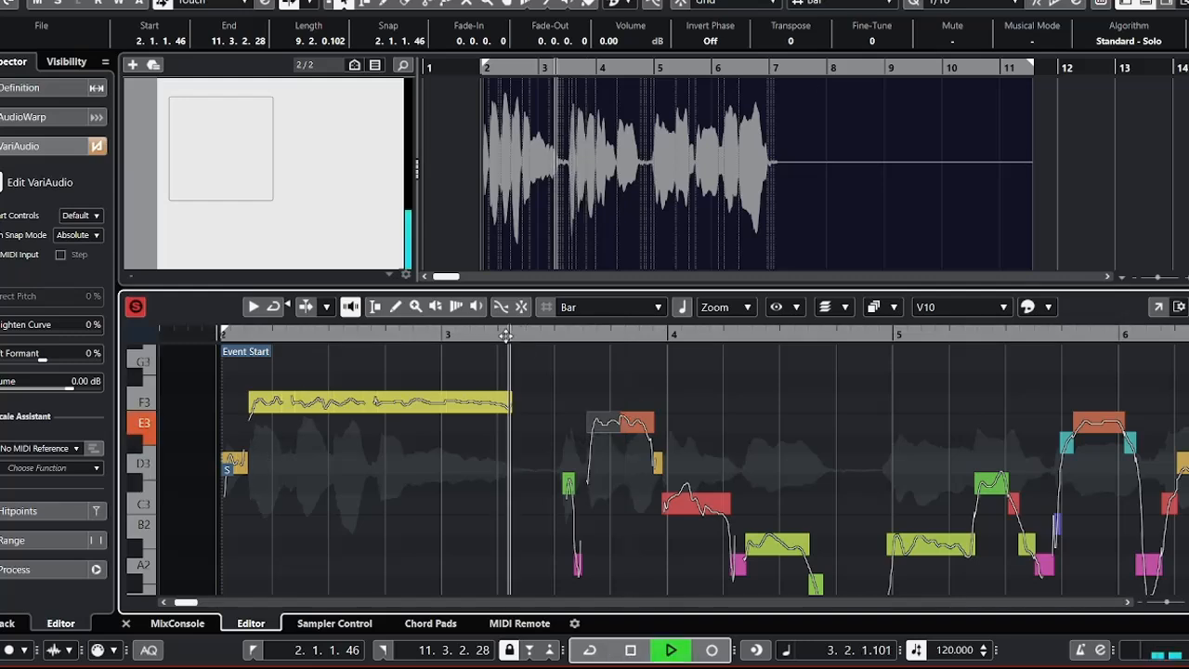
{"action": "key", "text": "space"}
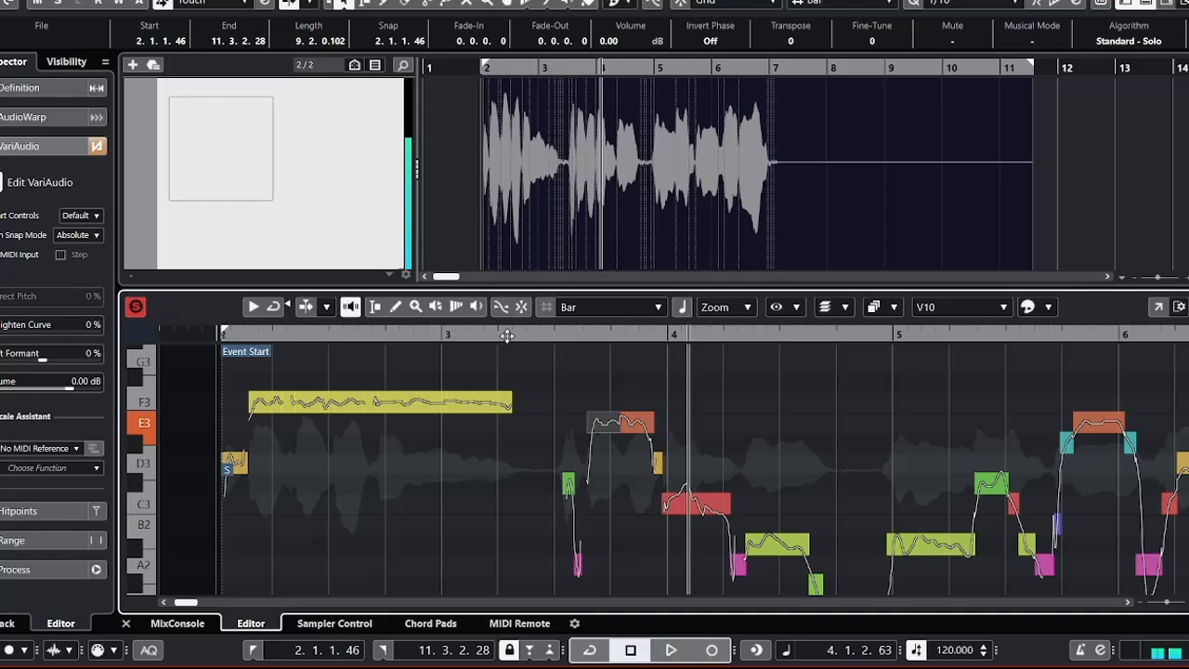
Lower the E3 segment just after beat 3.4 to D#3, and try the short D3 segment following it one semitone lower.
{"action": "left_click", "coordinate": [641, 425]}
{"action": "key", "text": "Down"}
{"action": "key", "text": "Right"}
{"action": "key", "text": "Down"}
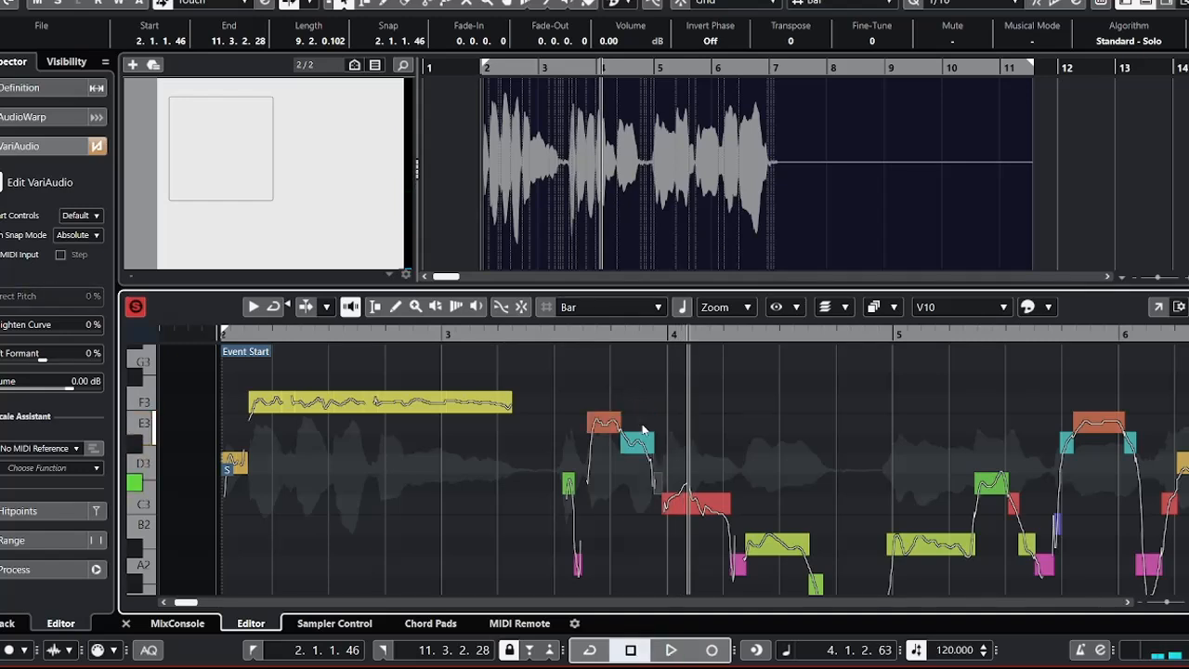
{"action": "key", "text": "Up"}
{"action": "key", "text": "Left"}
{"action": "key", "text": "Down"}
{"action": "key", "text": "Up"}
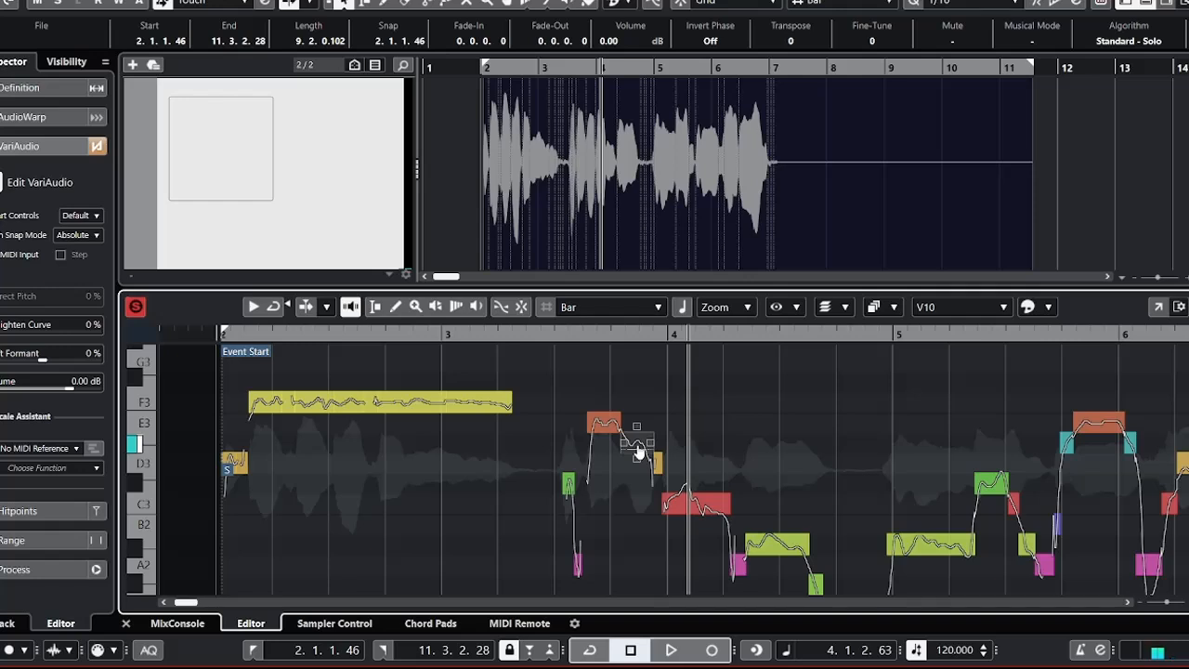
Try the D#3 segment just after beat 3.4 at other pitches, from E3 down to C#3.
{"action": "key", "text": "Up"}
{"action": "key", "text": "Up"}
{"action": "key", "text": "Up"}
{"action": "key", "text": "Up"}
{"action": "key", "text": "Up"}
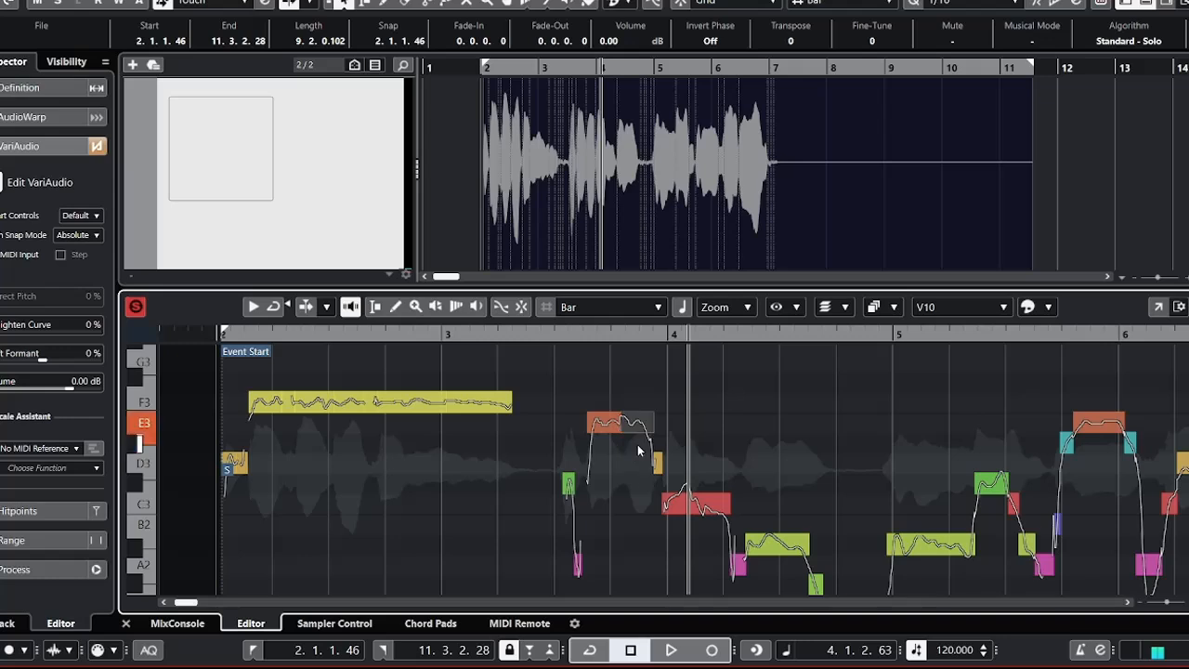
{"action": "key", "text": "Down"}
{"action": "key", "text": "Down"}
{"action": "key", "text": "Down"}
{"action": "key", "text": "Down"}
{"action": "key", "text": "Down"}
{"action": "key", "text": "Down"}
{"action": "key", "text": "Down"}
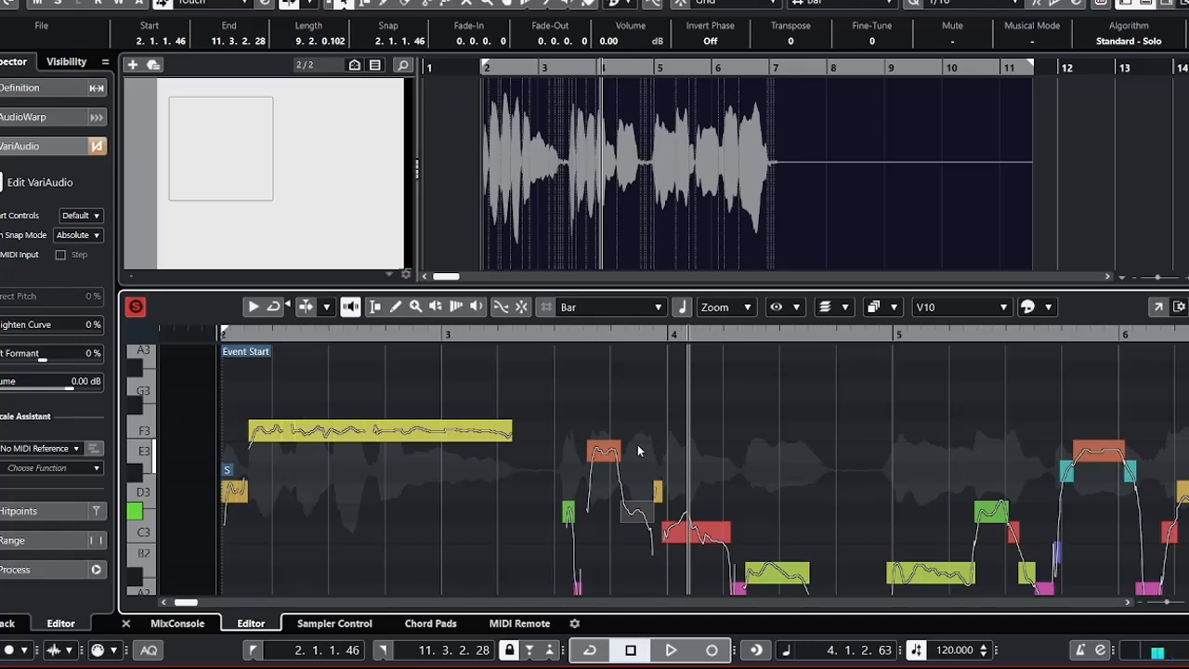
Step through the segments around the C#3 one to audition the second phrase's notes between beat 3.3 and bar 4.
{"action": "key", "text": "Right"}
{"action": "key", "text": "Right"}
{"action": "key", "text": "Right"}
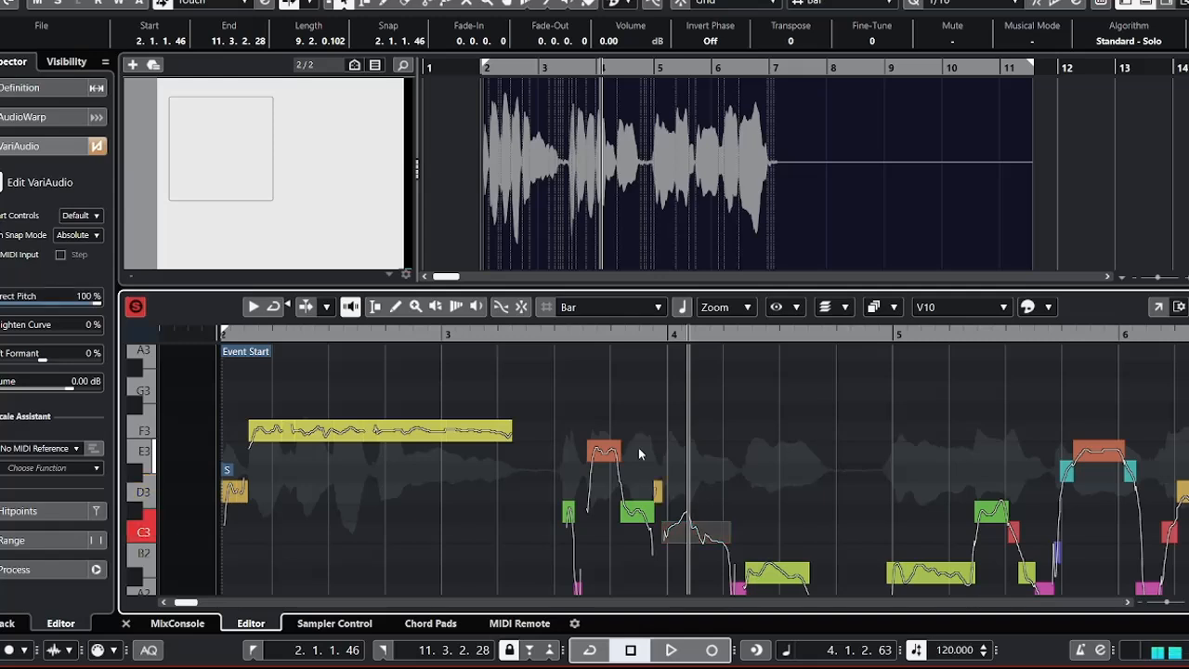
{"action": "key", "text": "Left"}
{"action": "key", "text": "Left"}
{"action": "key", "text": "Left"}
{"action": "key", "text": "Left"}
{"action": "key", "text": "Left"}
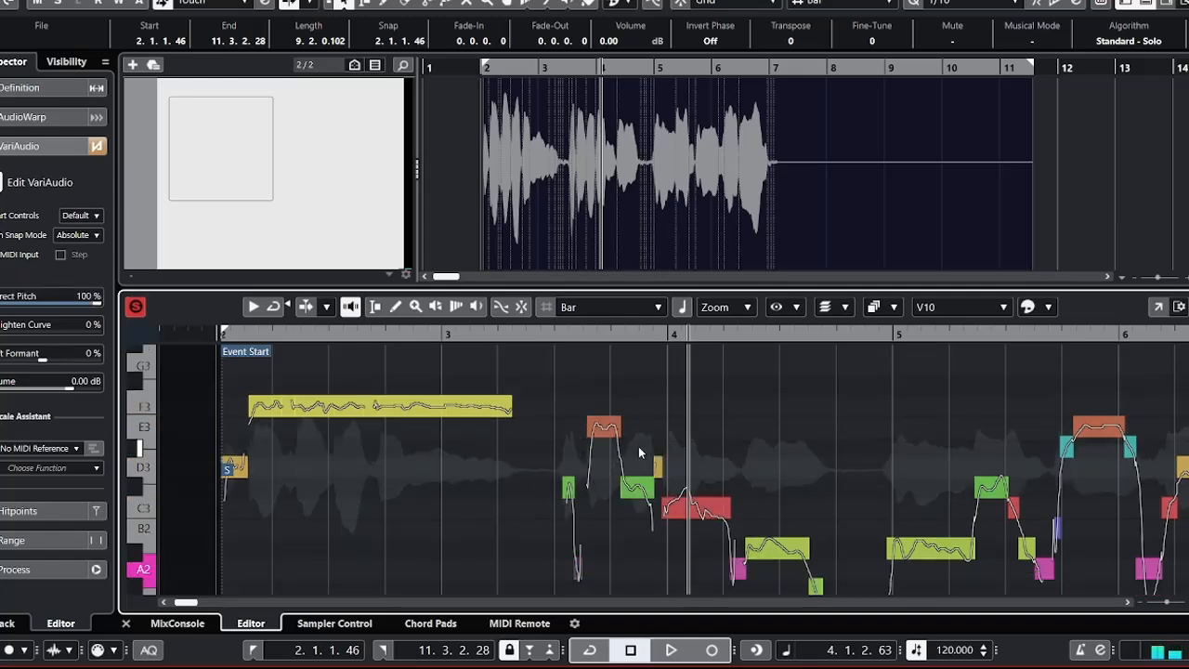
{"action": "key", "text": "Right"}
{"action": "key", "text": "Right"}
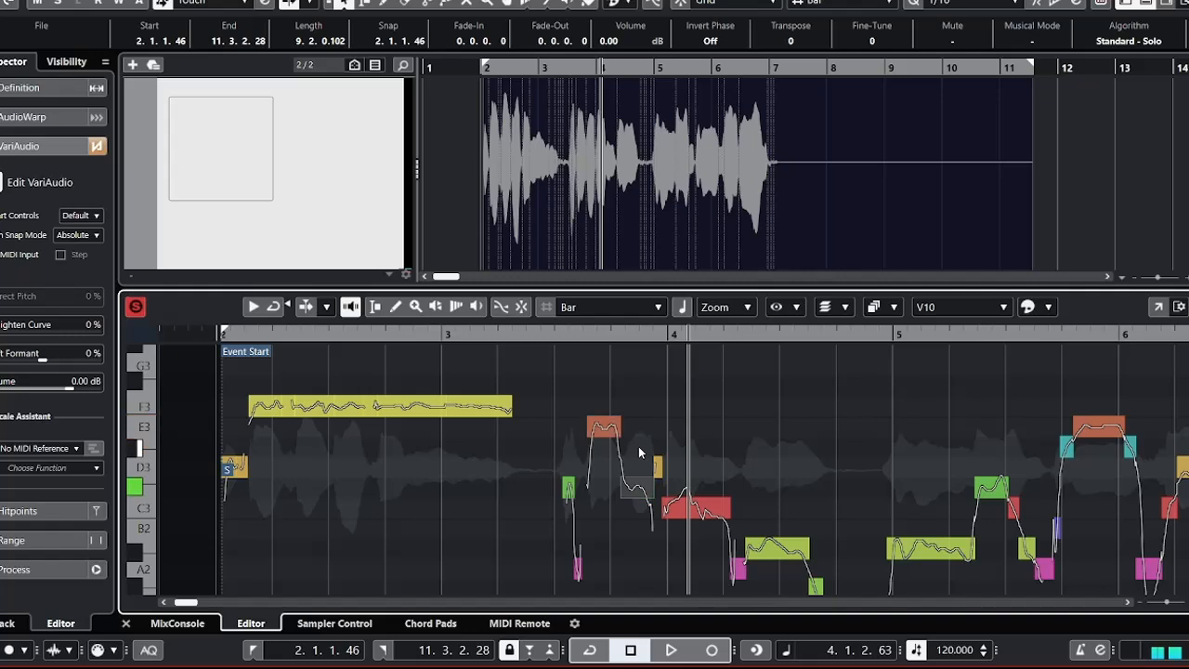
Audition the E3 segment just before beat 3.4, and raise the C#3 segment following it by two semitones to D#3.
{"action": "key", "text": "Left"}
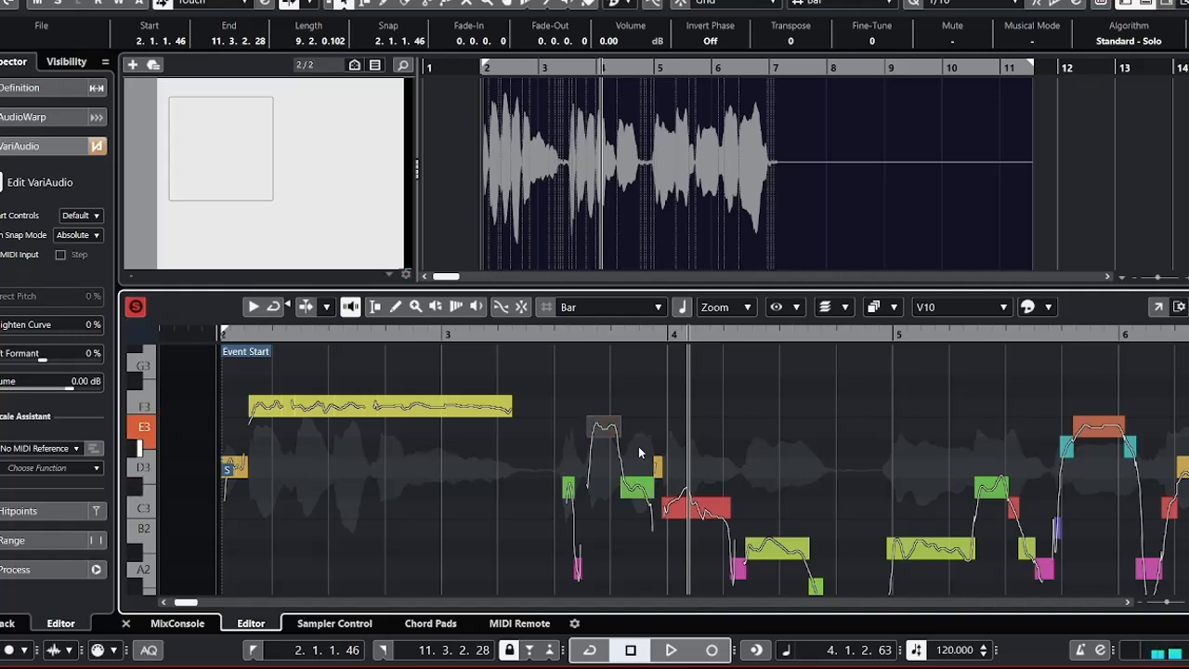
{"action": "key", "text": "Up"}
{"action": "key", "text": "Down"}
{"action": "key", "text": "Right"}
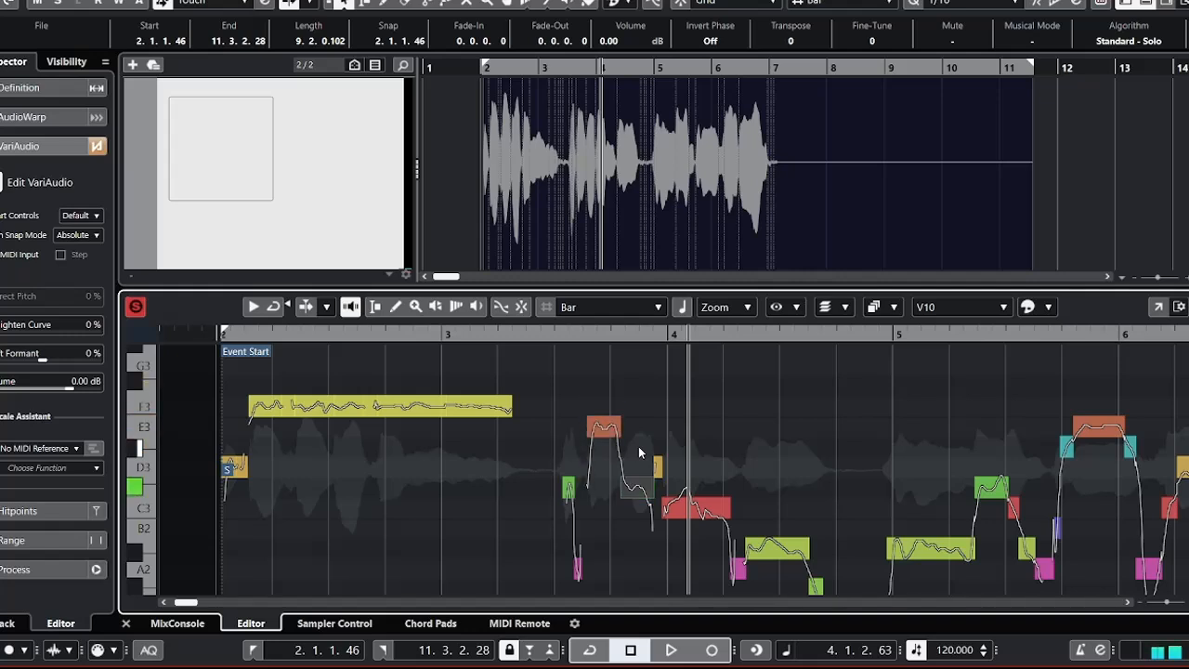
{"action": "key", "text": "Up"}
{"action": "key", "text": "Up"}
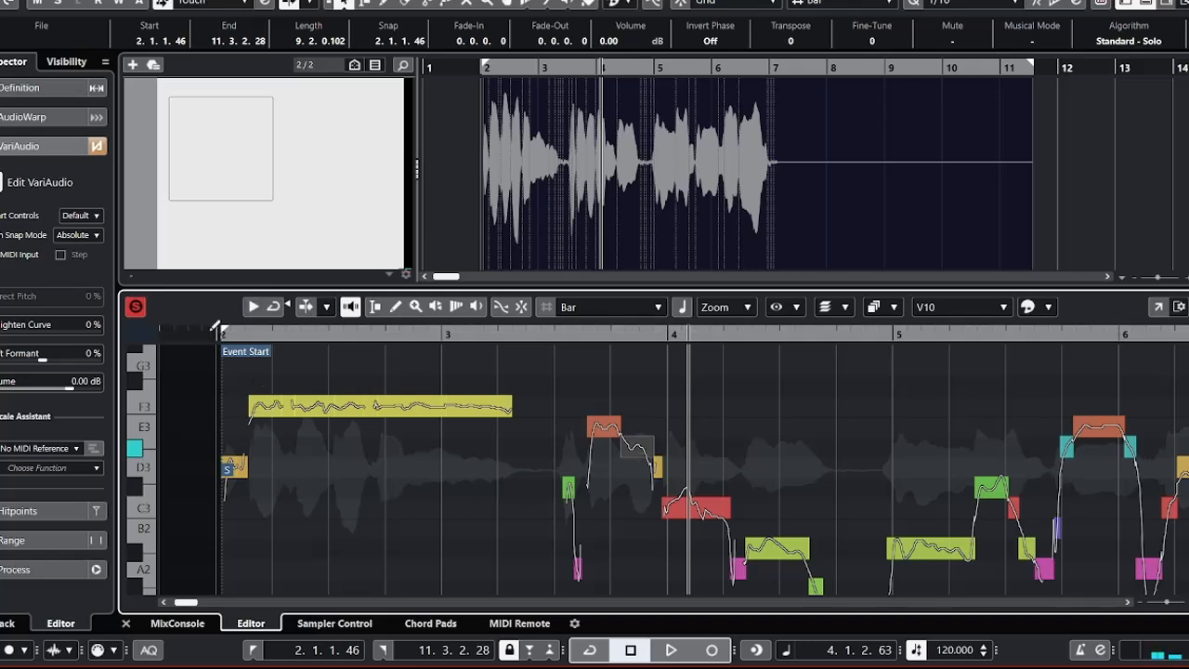
Play the vocal back from the event start to the beginning of bar 4.
{"action": "left_click_drag", "start_coordinate": [215, 330], "coordinate": [214, 338]}
{"action": "key", "text": "space"}
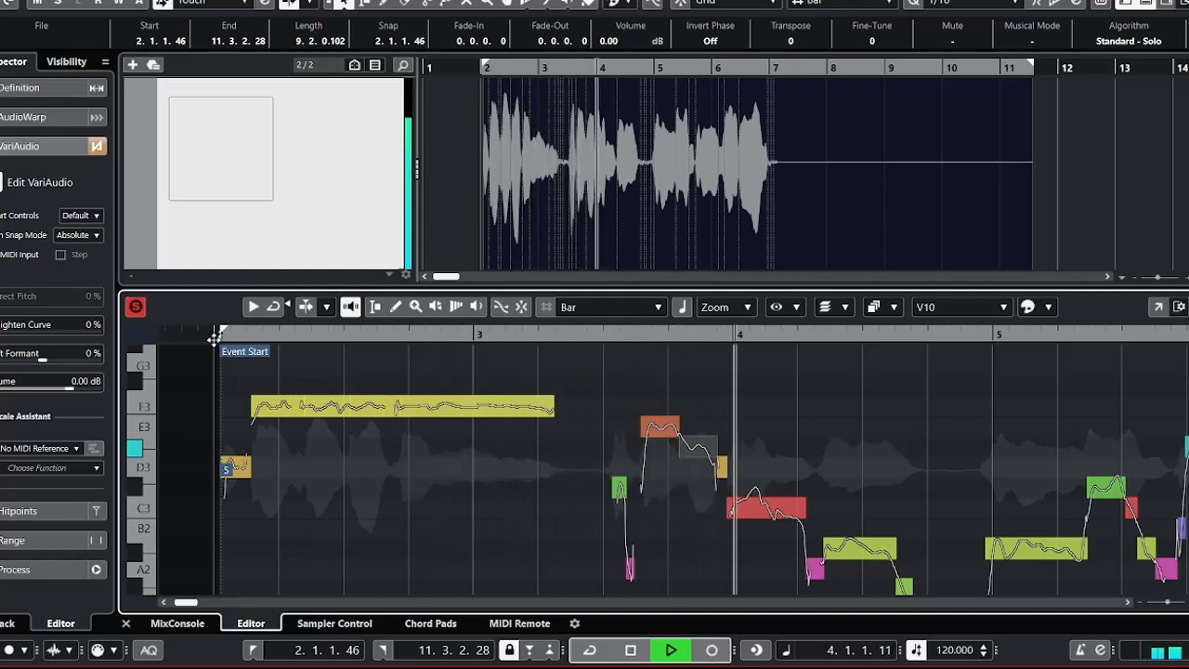
{"action": "key", "text": "space"}
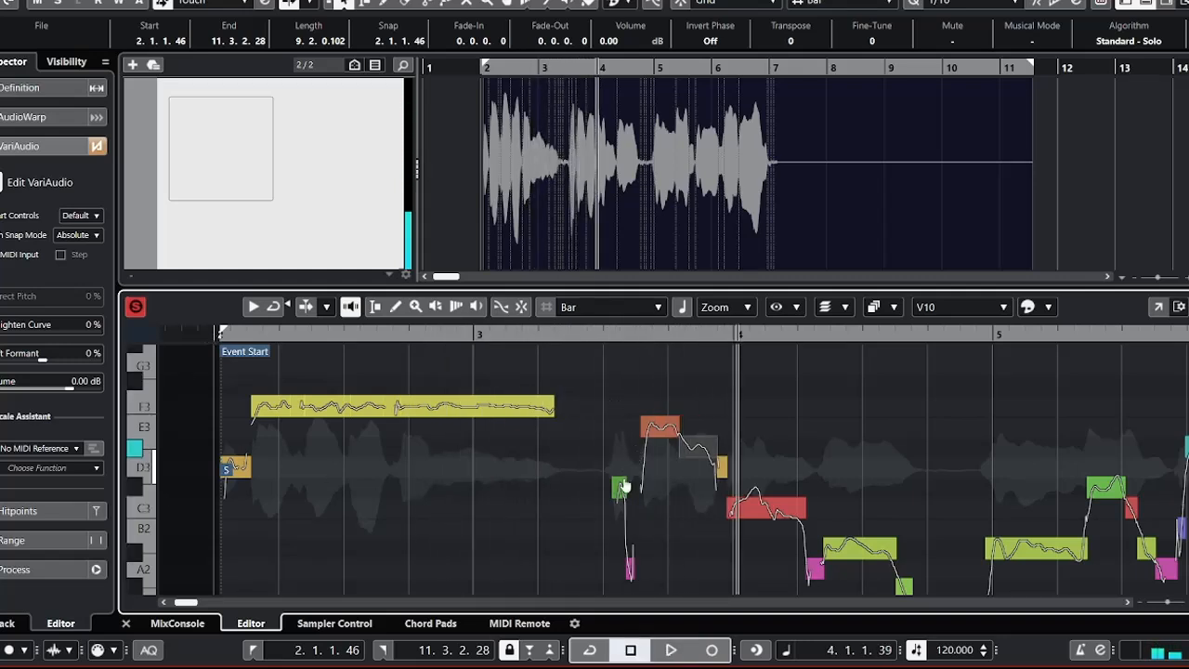
Raise the short C#3 segment just after beat 3.3 to D3, and lower the E3 segment just before beat 3.4 to D#3.
{"action": "left_click_drag", "start_coordinate": [622, 487], "coordinate": [623, 492]}
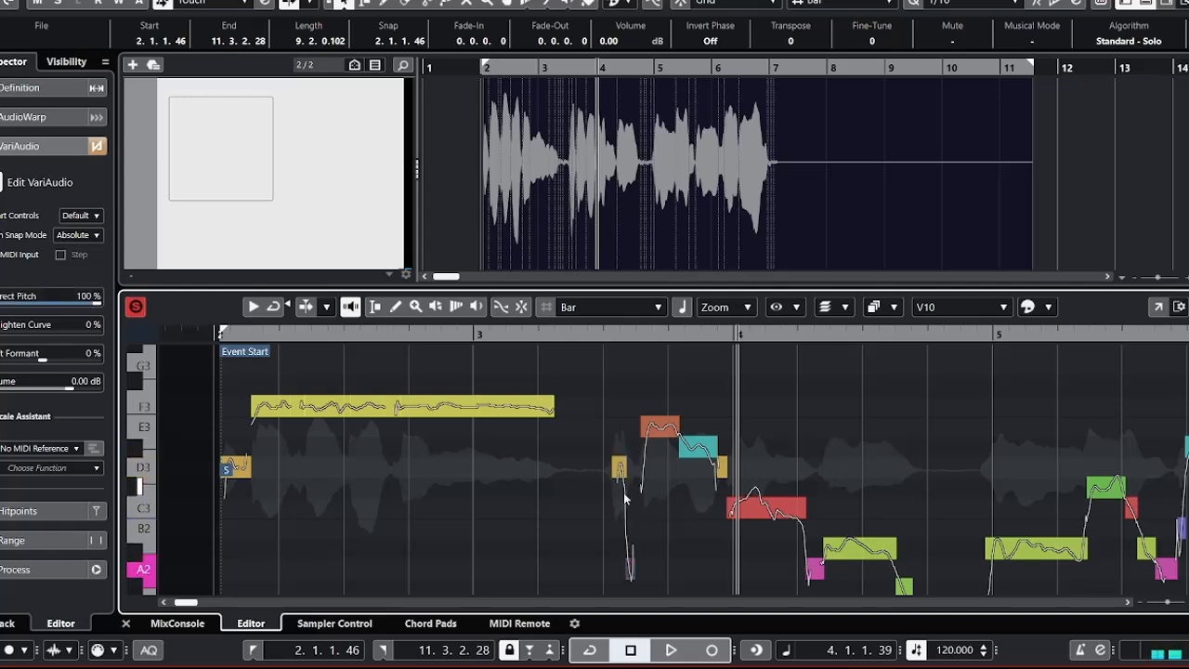
{"action": "key", "text": "Down"}
{"action": "key", "text": "Right"}
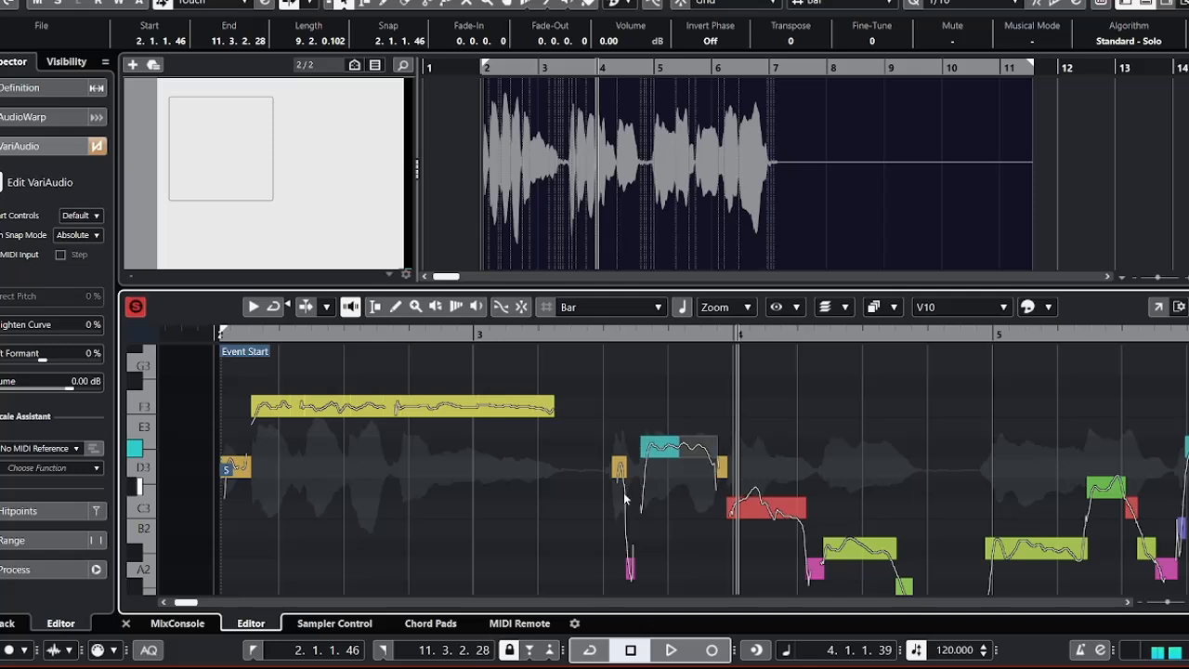
Lower the D#3 segment just after beat 3.4 to D3 and the C3 segment at the start of bar 4 to B2.
{"action": "key", "text": "Down"}
{"action": "key", "text": "Down"}
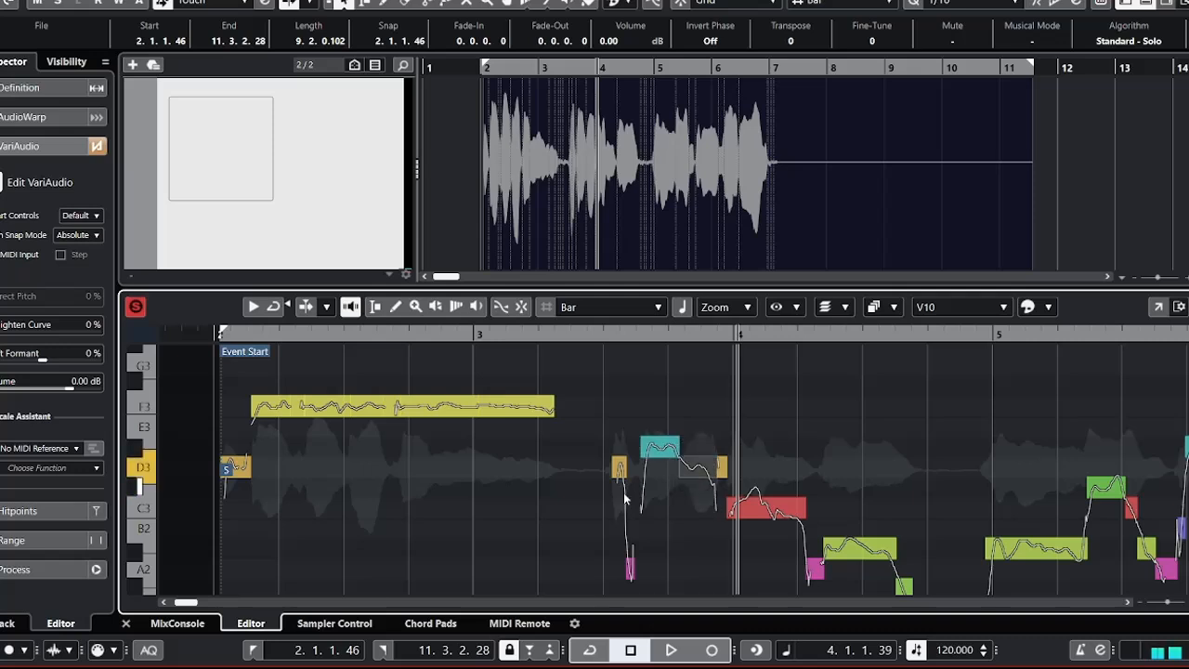
{"action": "key", "text": "Down"}
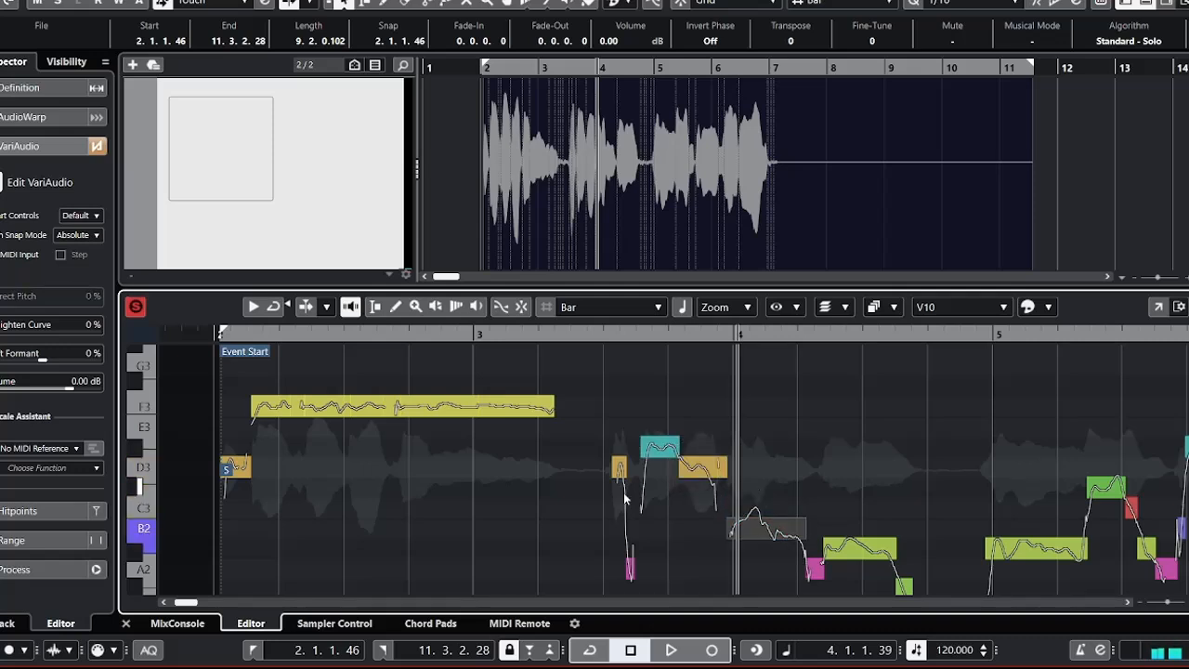
Play the vocal from the event start, and lower the A#2 segment around beat 4.3 to G2.
{"action": "key", "text": "Right"}
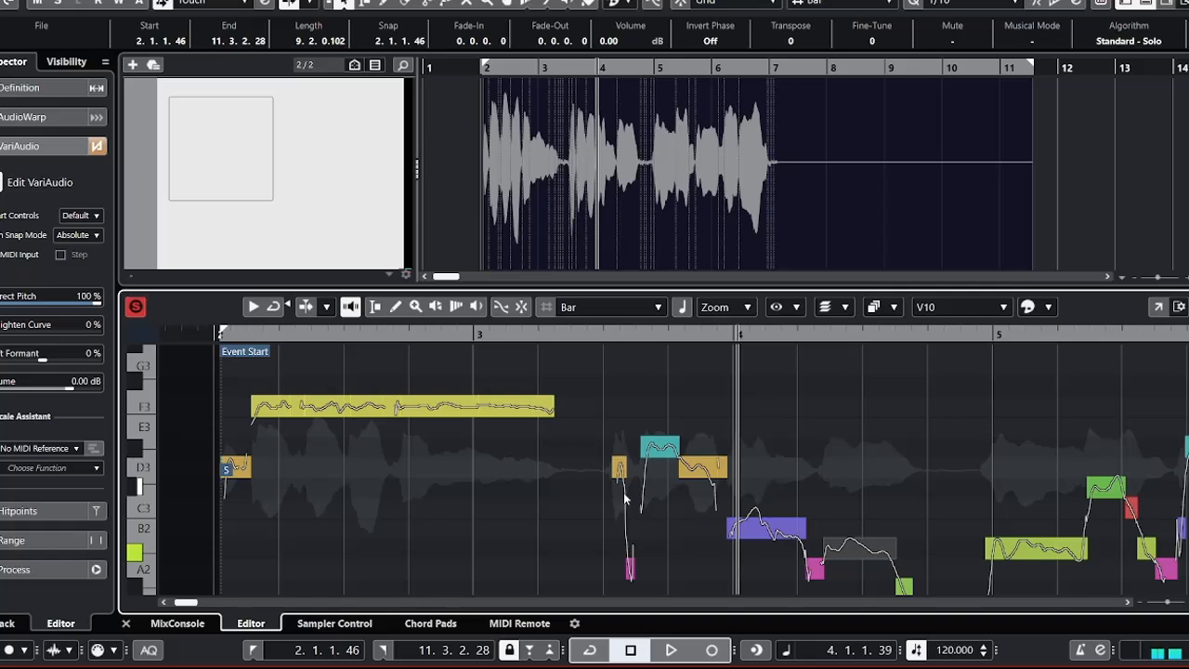
{"action": "left_click", "coordinate": [213, 336]}
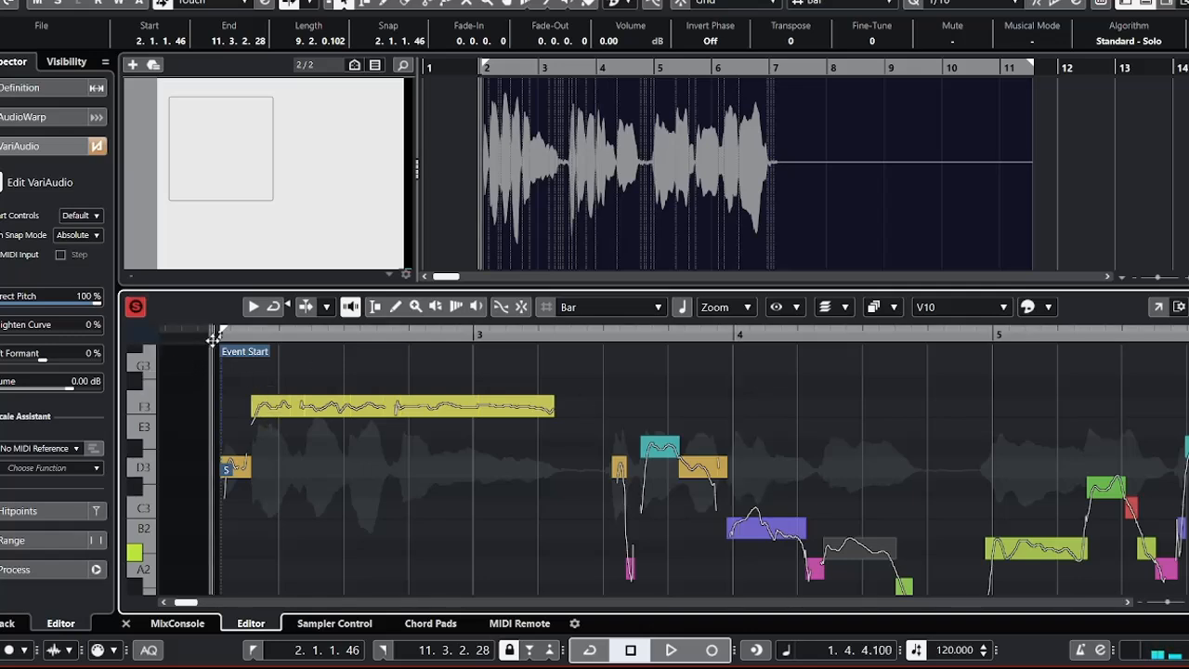
{"action": "key", "text": "space"}
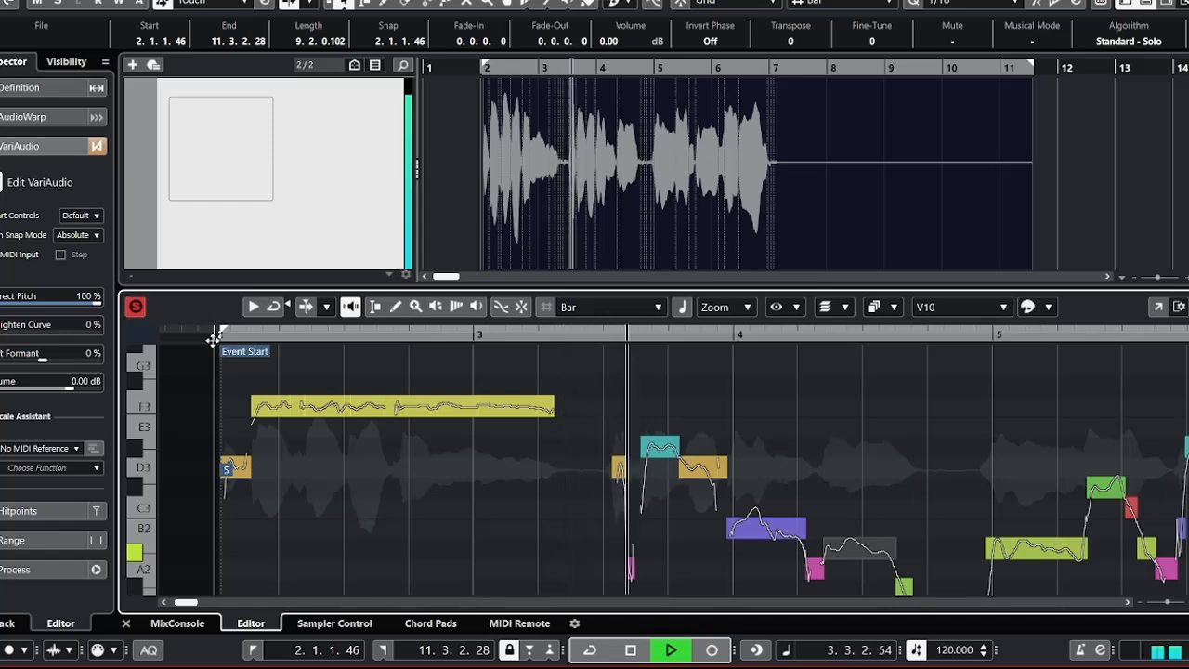
{"action": "key", "text": "space"}
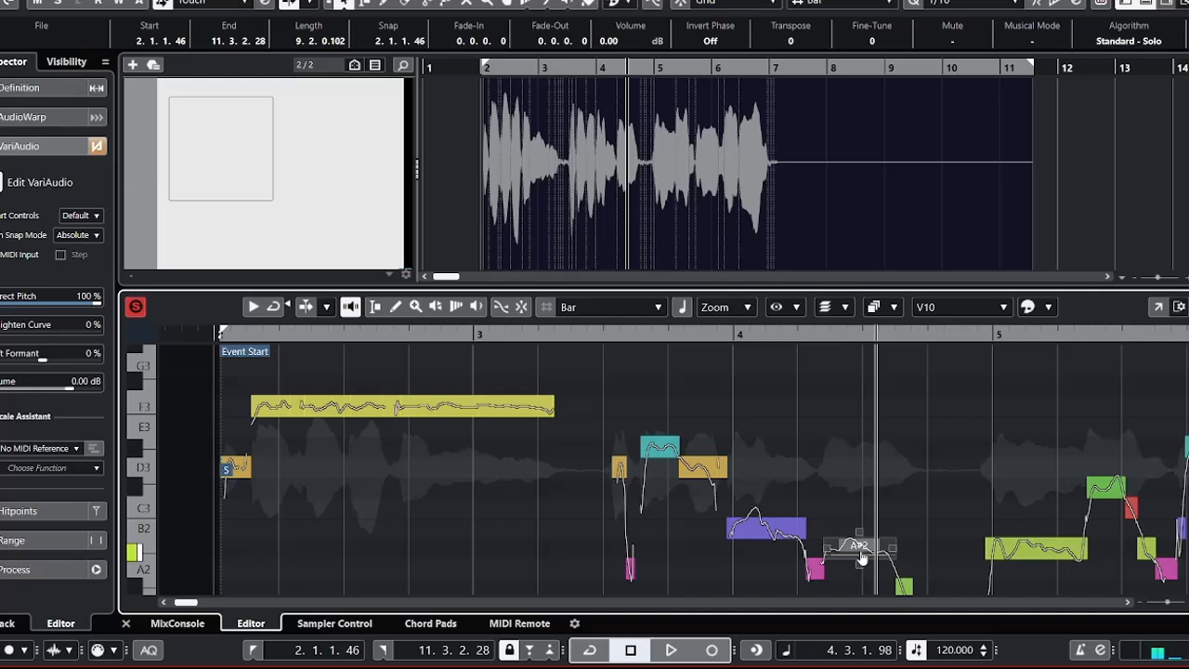
{"action": "scroll", "coordinate": [862, 558], "scroll_direction": "down", "scroll_amount": 2}
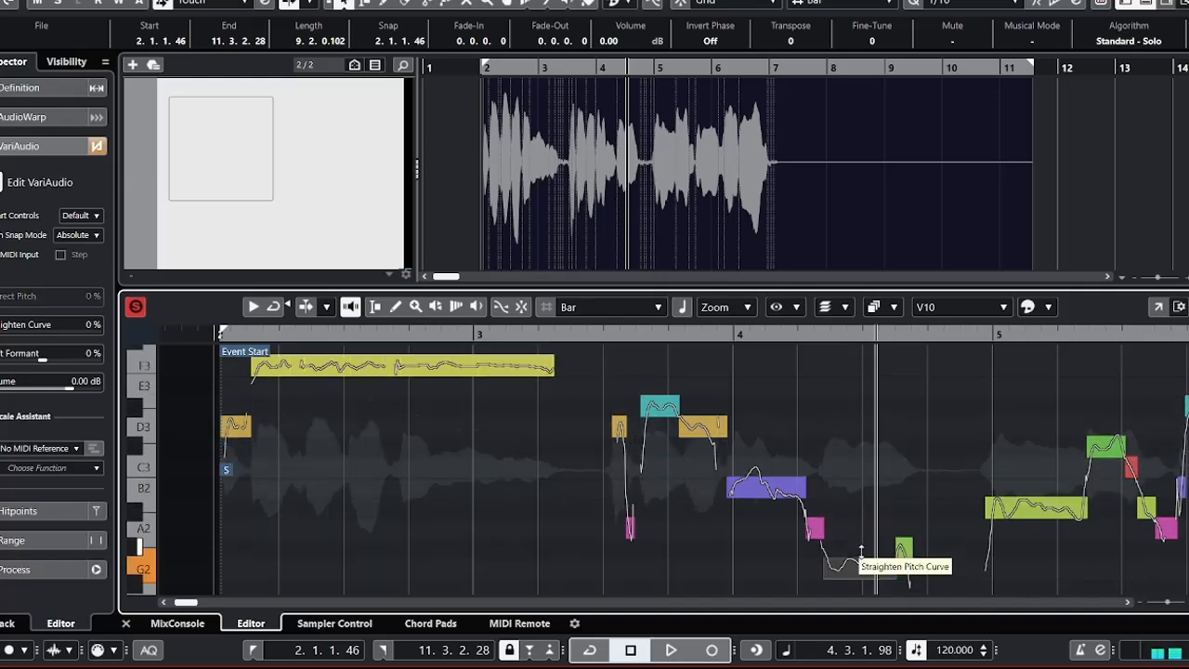
Play the vocal back from the event start past bar 4 to check the second phrase's melody.
{"action": "left_click", "coordinate": [202, 334]}
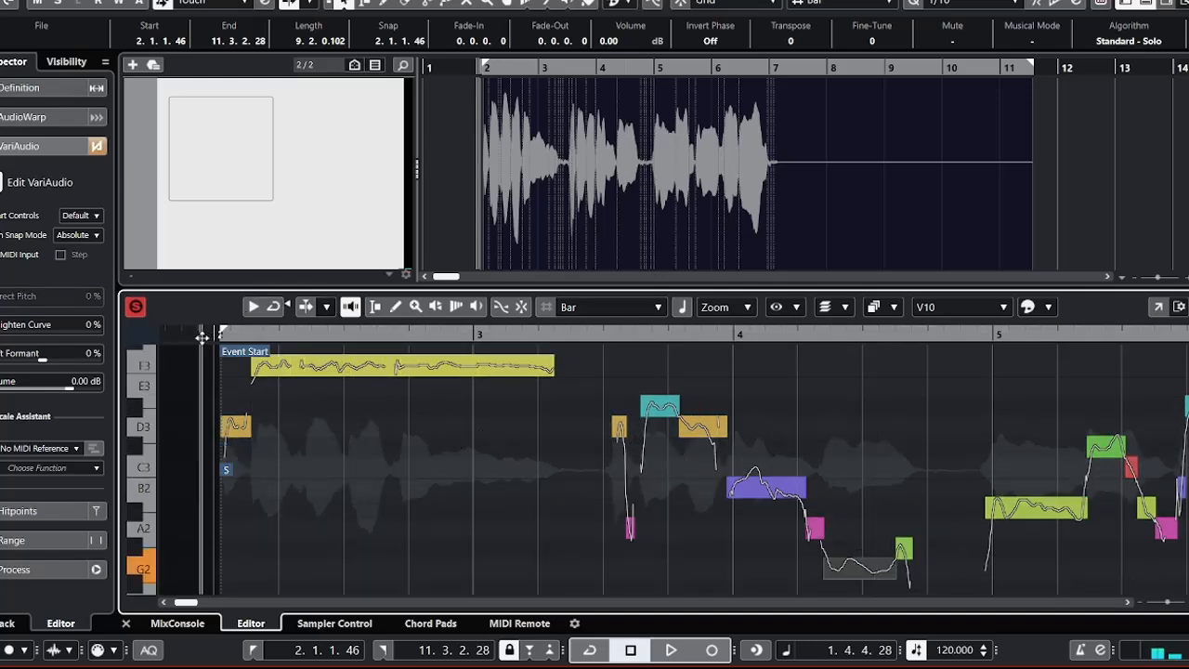
{"action": "key", "text": "space"}
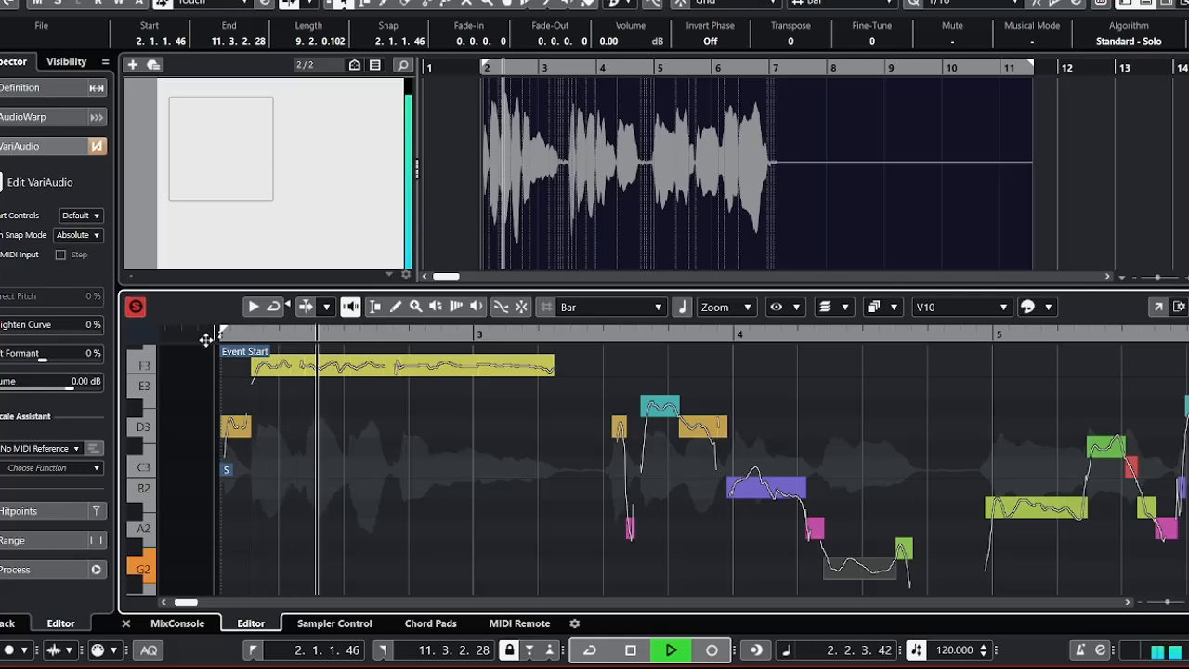
{"action": "key", "text": "space"}
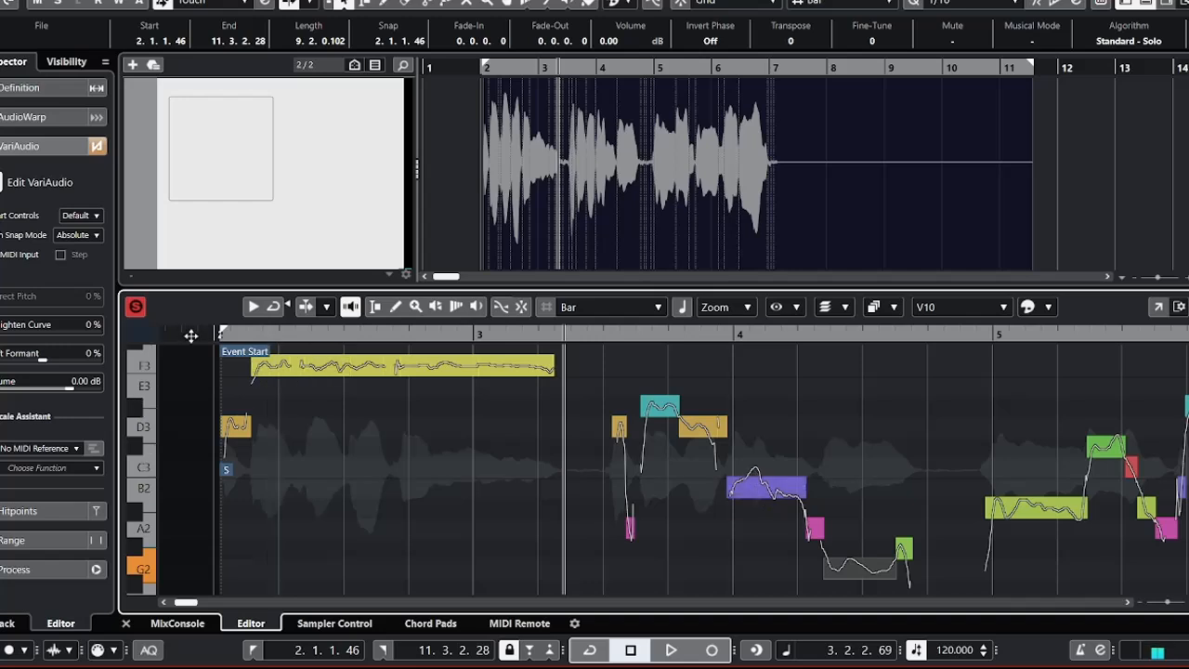
{"action": "key", "text": "space"}
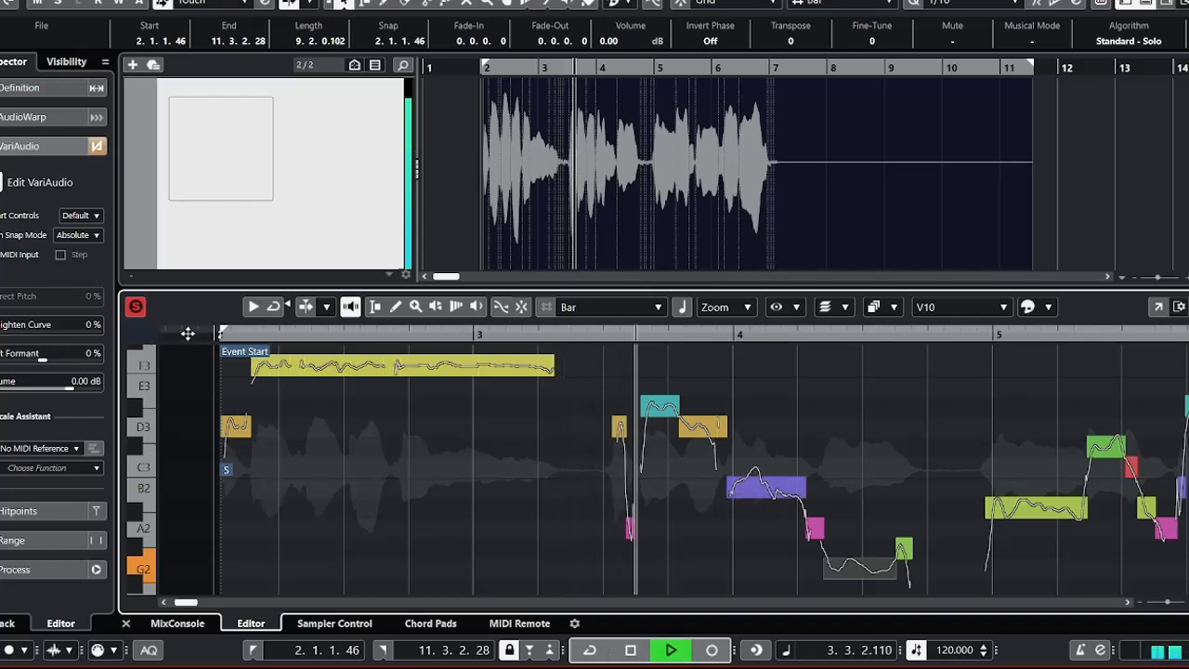
{"action": "key", "text": "space"}
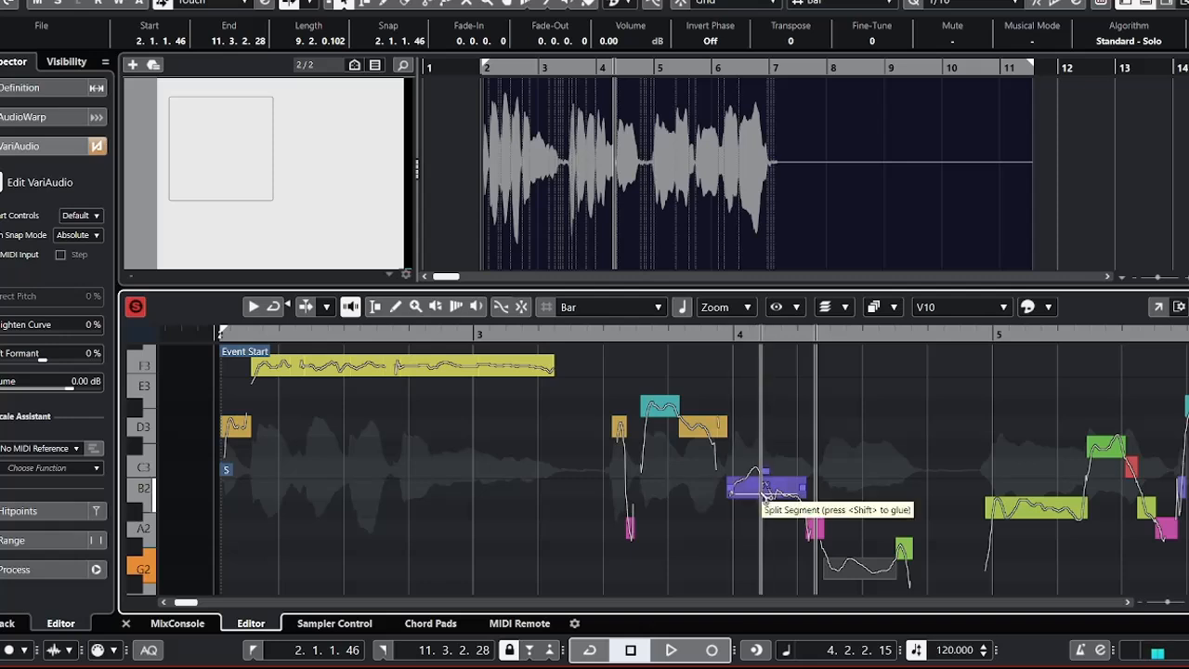
Split the B2 segment at the start of bar 4 near its middle, and set its first part to C3.
{"action": "left_click", "coordinate": [763, 492]}
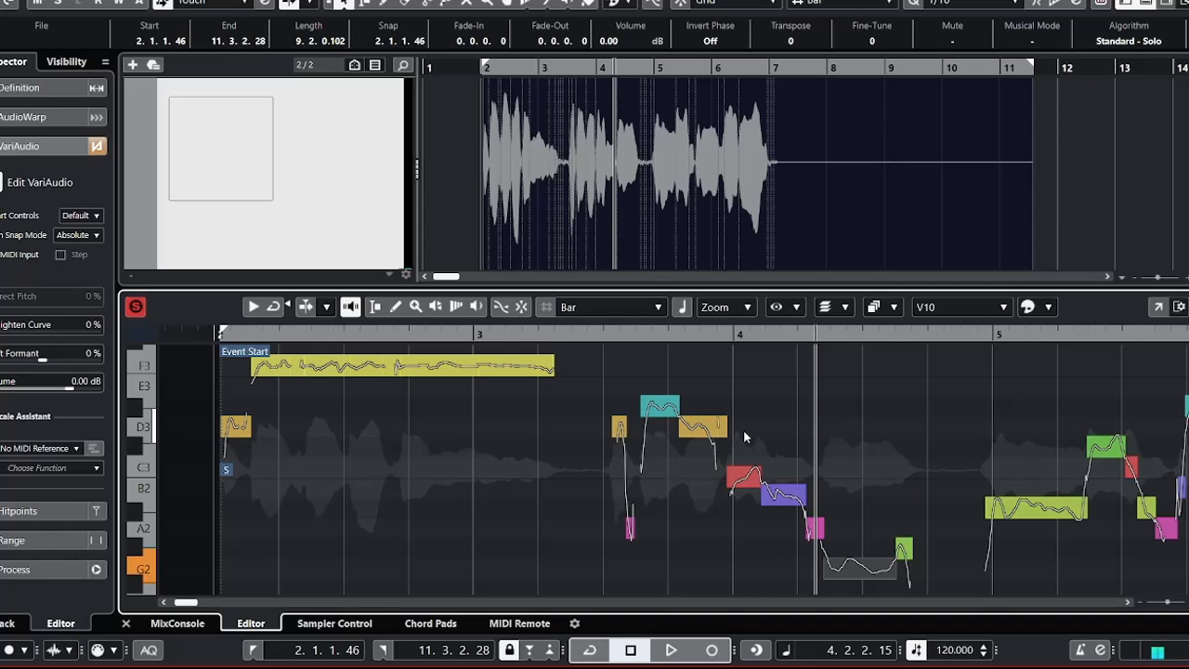
{"action": "key", "text": "Right"}
{"action": "key", "text": "Left"}
{"action": "key", "text": "Left"}
{"action": "key", "text": "Left"}
{"action": "key", "text": "Left"}
{"action": "key", "text": "Right"}
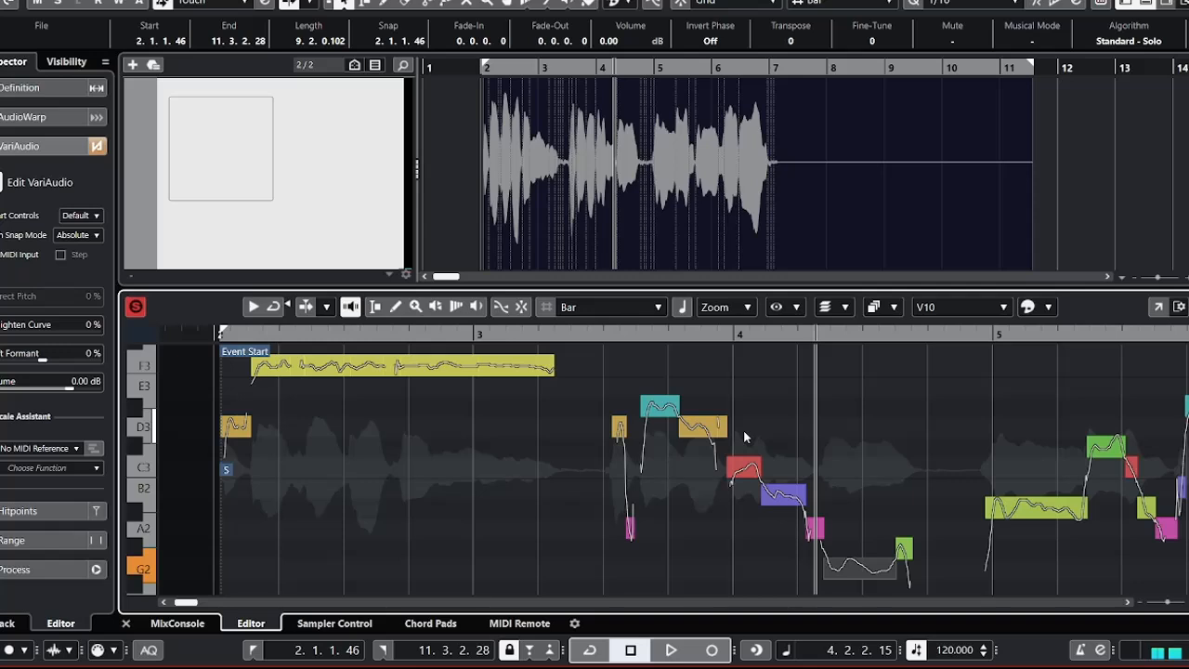
Play the vocal from the event start into bar 5, and replay the end of the second phrase from about beat 4.2.
{"action": "left_click", "coordinate": [205, 337]}
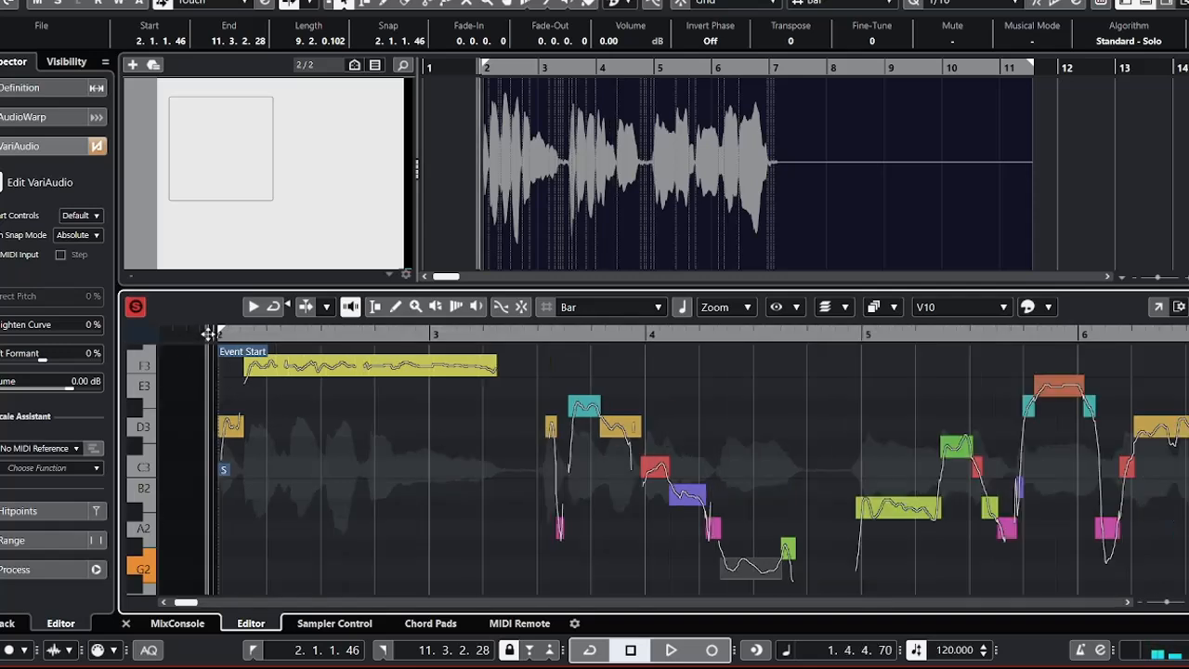
{"action": "key", "text": "space"}
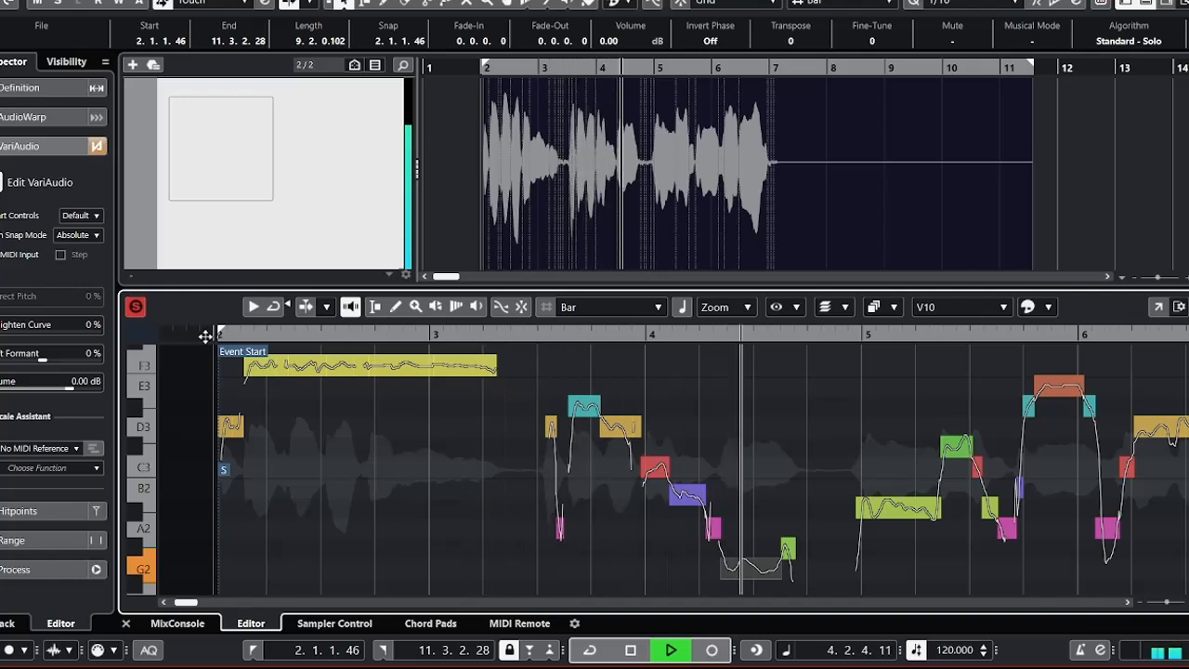
{"action": "key", "text": "space"}
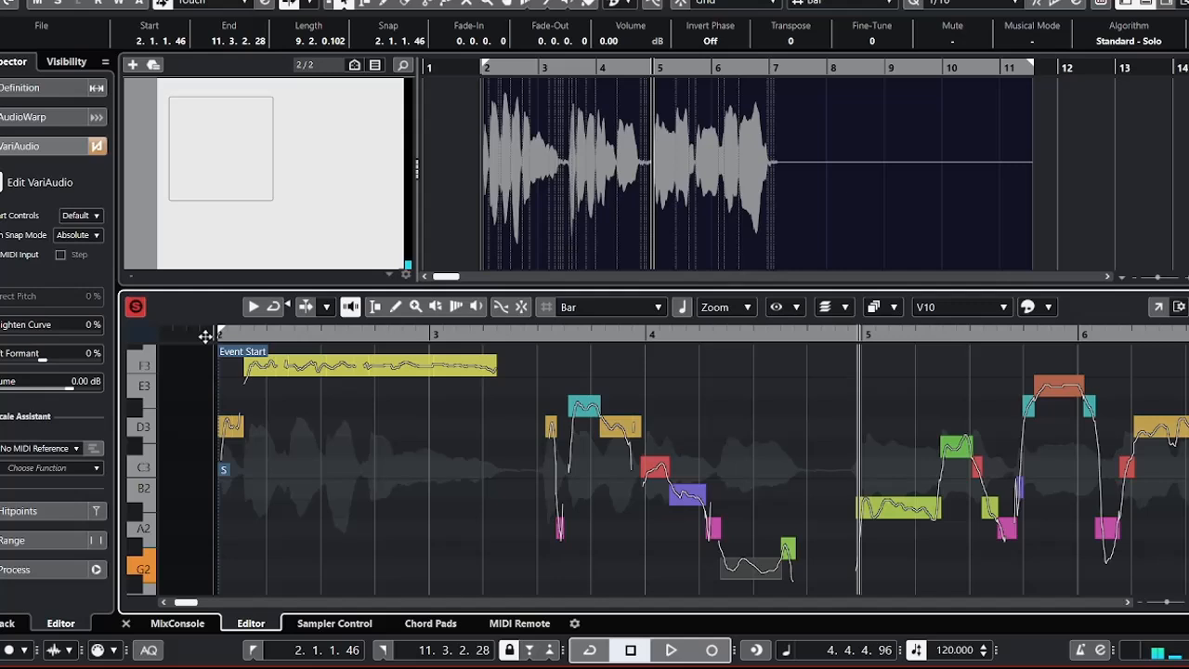
{"action": "key", "text": "space"}
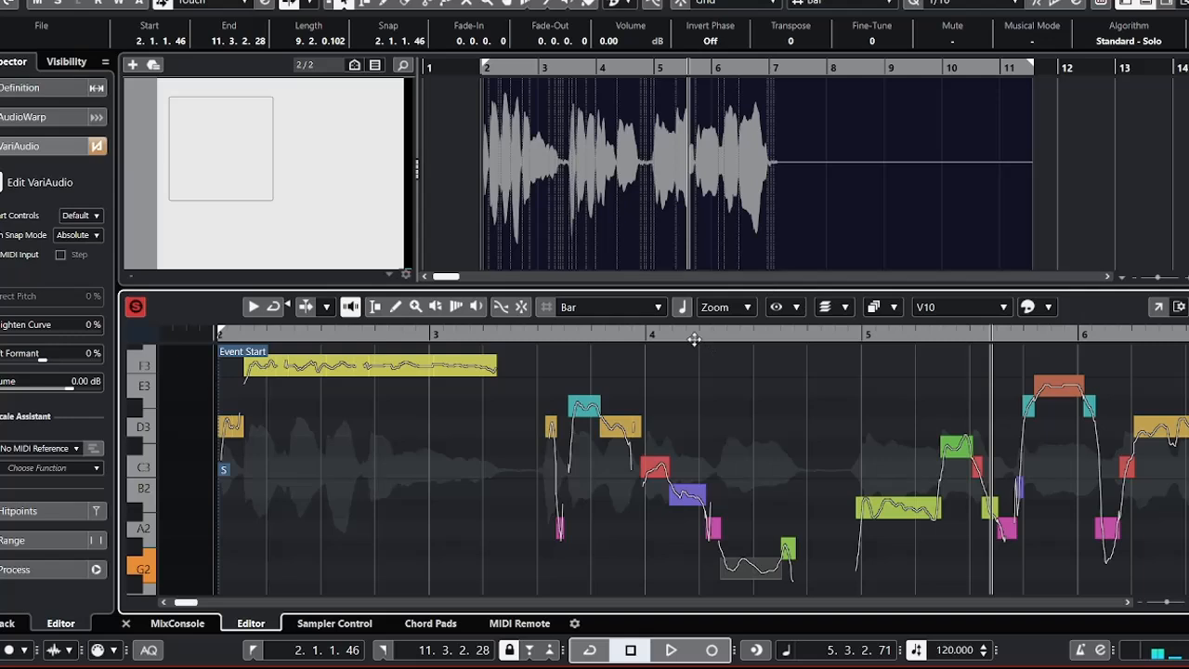
{"action": "left_click_drag", "start_coordinate": [694, 336], "coordinate": [701, 335]}
{"action": "key", "text": "space"}
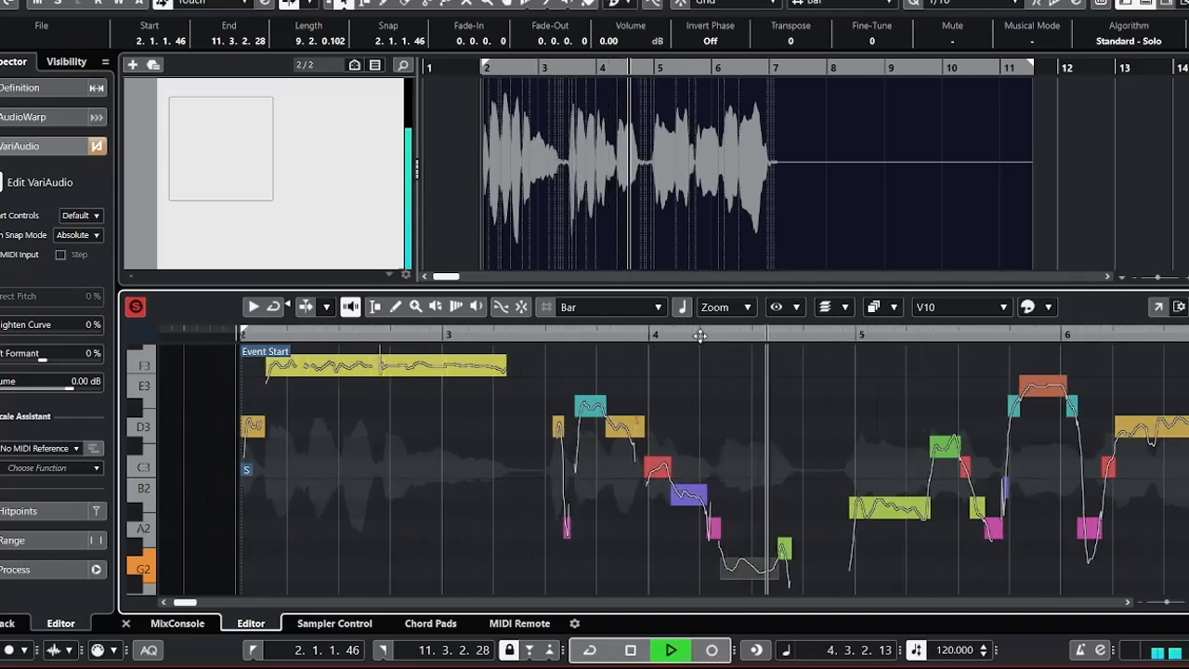
{"action": "key", "text": "space"}
Lower the short G#2 segment just before beat 4.4 to G2 and the A#2 segment at the start of bar 5 to F2.
{"action": "key", "text": "Right"}
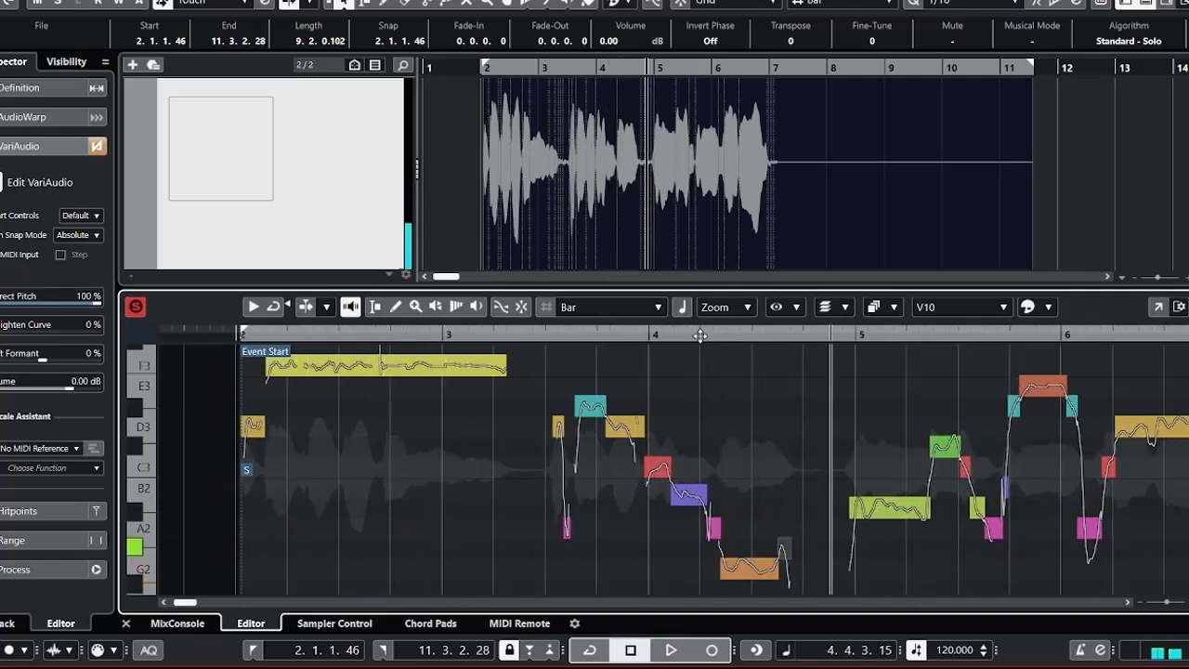
{"action": "key", "text": "Down"}
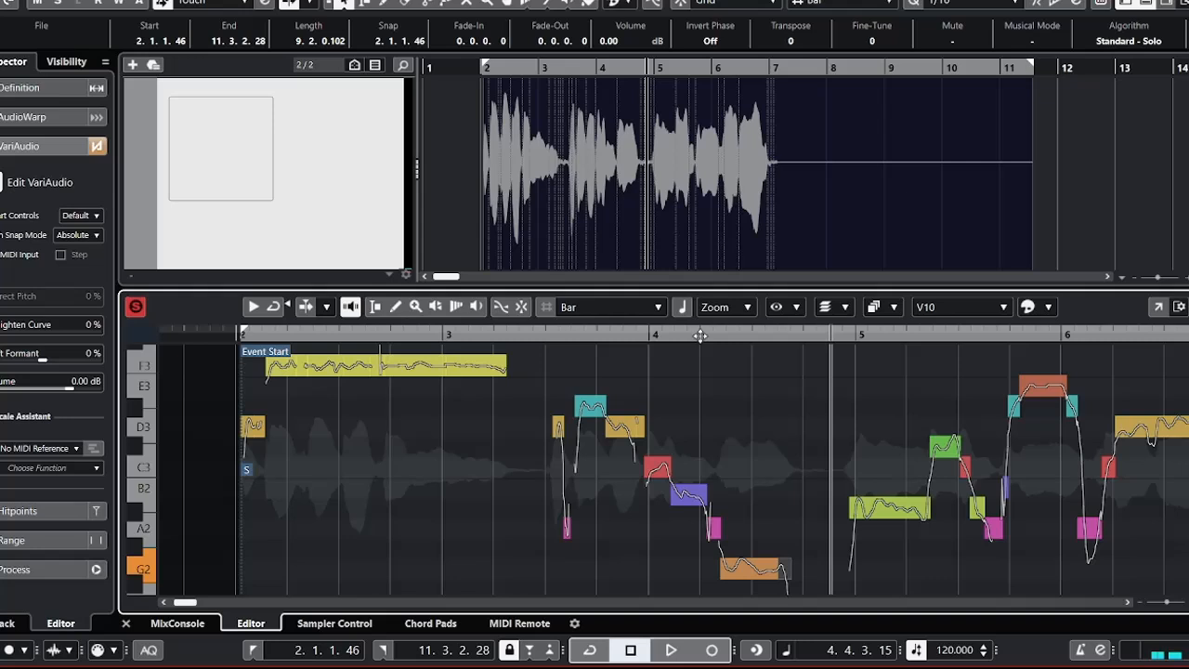
{"action": "key", "text": "Right"}
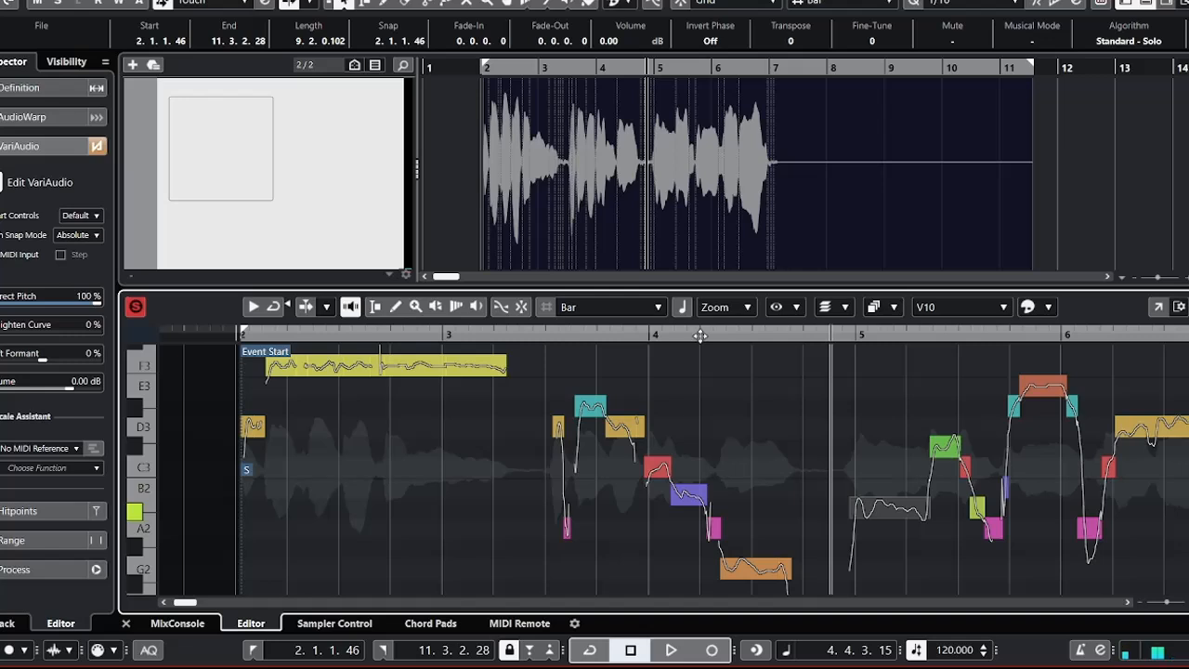
{"action": "key", "text": "Down"}
{"action": "key", "text": "Down"}
{"action": "key", "text": "Down"}
{"action": "key", "text": "Down"}
{"action": "key", "text": "Down"}
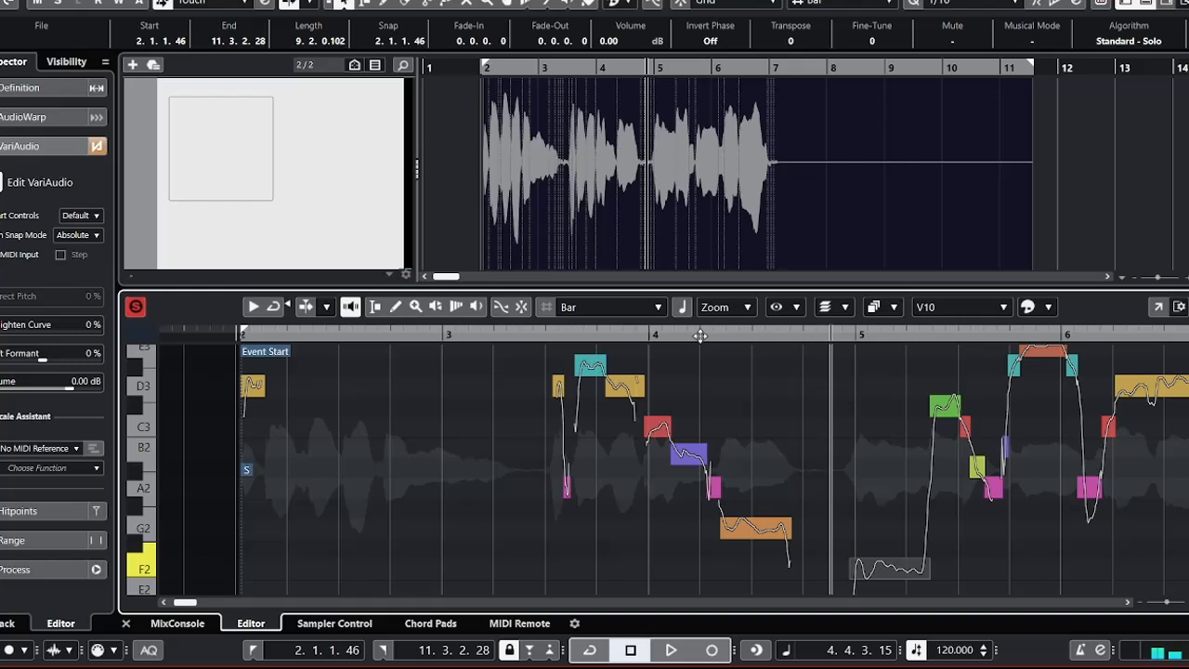
Audition the third phrase's opening, and lower the C#3 segment just before beat 5.3 to A#2.
{"action": "key", "text": "space"}
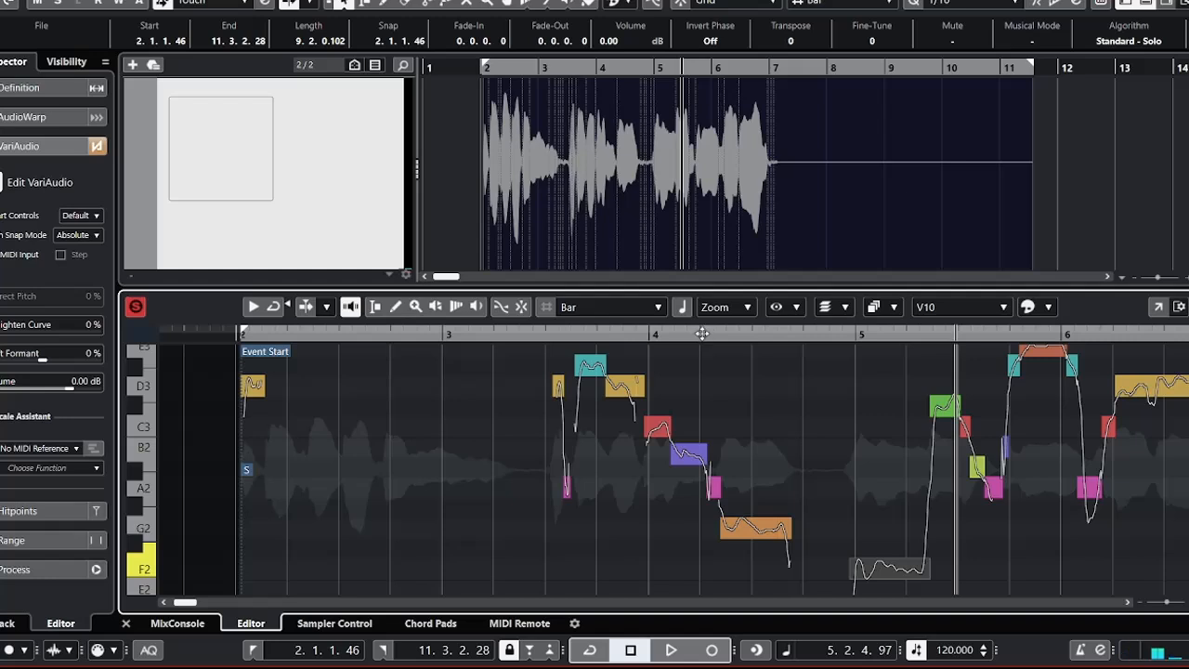
{"action": "key", "text": "Right"}
{"action": "key", "text": "Down"}
Try the A#2 segment just before beat 5.3 at lower pitches such as A2 and G#2, and return it to A#2.
{"action": "key", "text": "Down"}
{"action": "key", "text": "Down"}
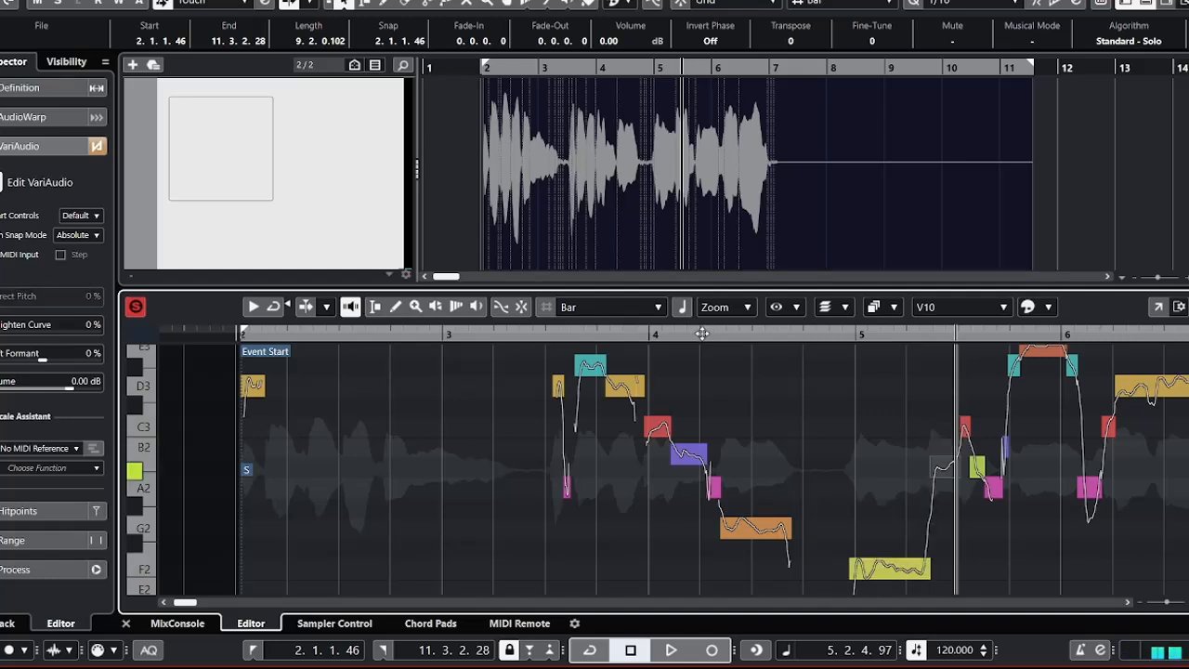
{"action": "key", "text": "Down"}
{"action": "key", "text": "Down"}
{"action": "key", "text": "Up"}
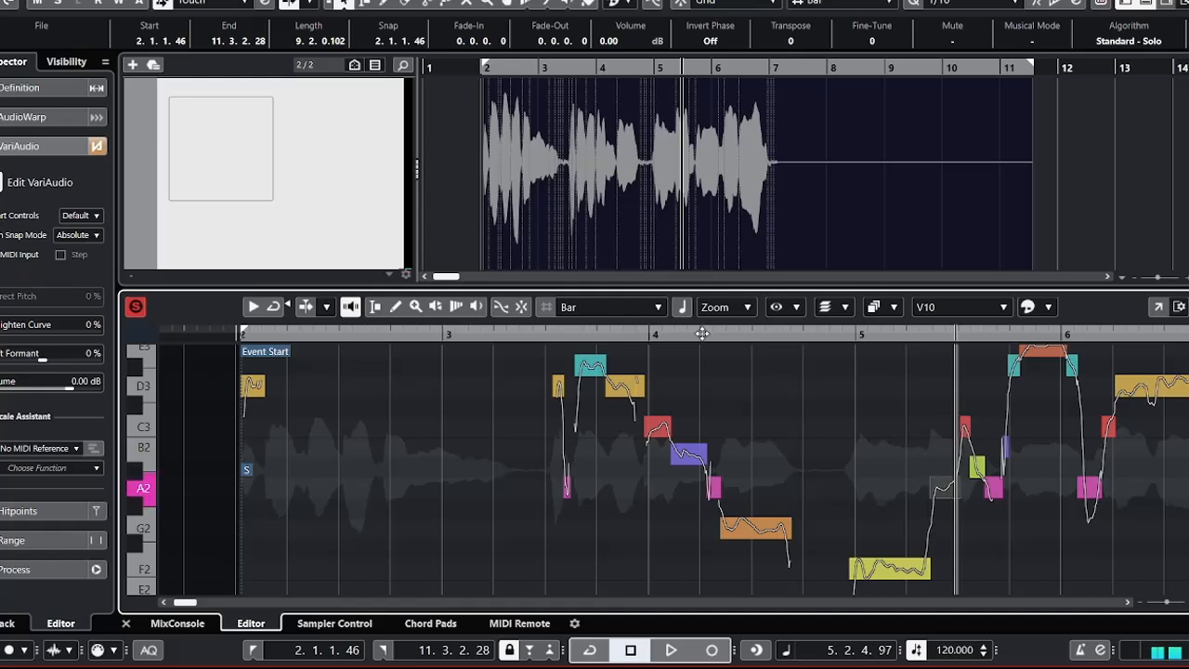
{"action": "key", "text": "Up"}
{"action": "key", "text": "Down"}
{"action": "key", "text": "Down"}
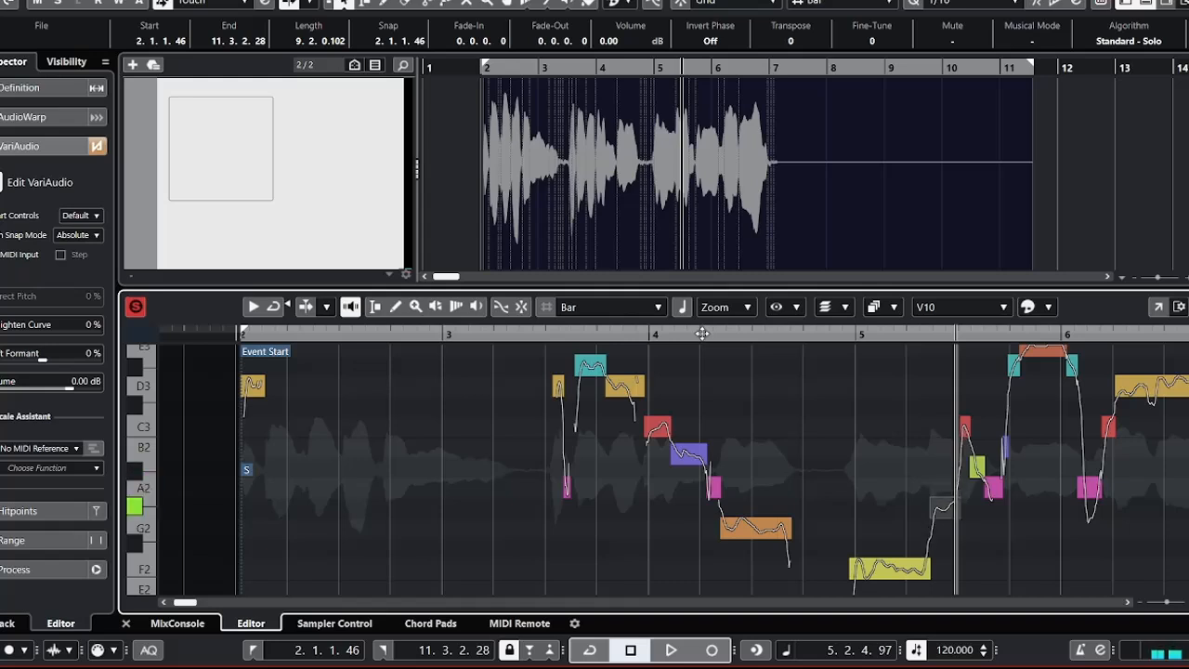
{"action": "key", "text": "Up"}
{"action": "key", "text": "Up"}
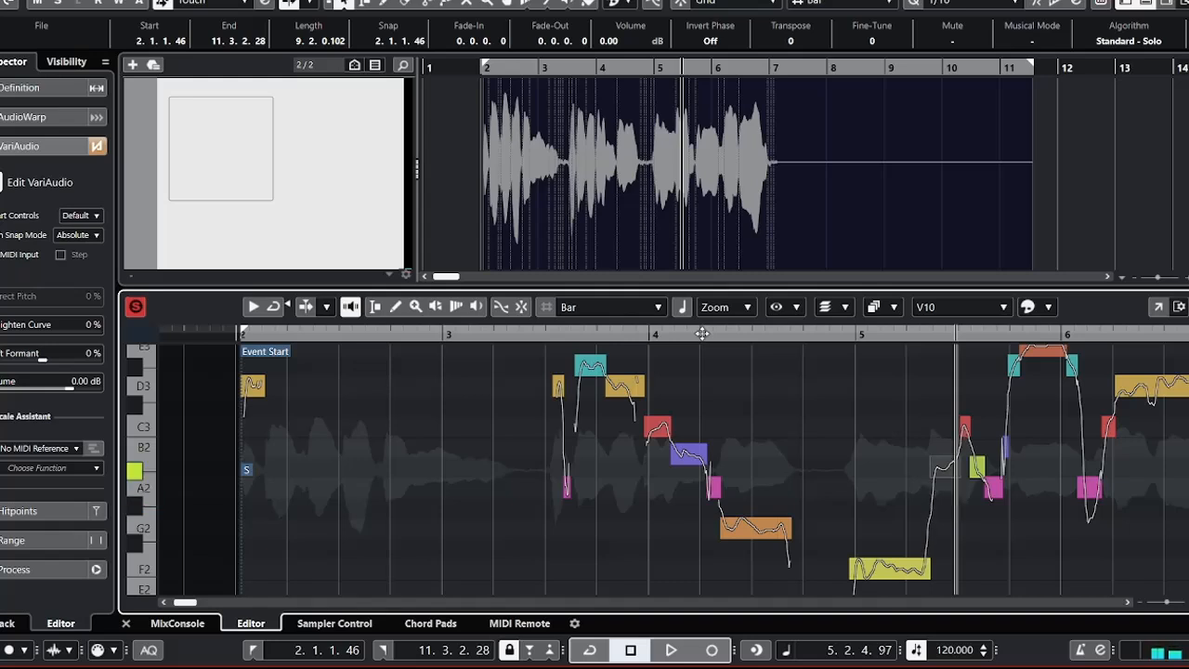
Play the vocal from just after the start of bar 4 to hear the phrase leading into bar 5.
{"action": "left_click", "coordinate": [656, 333]}
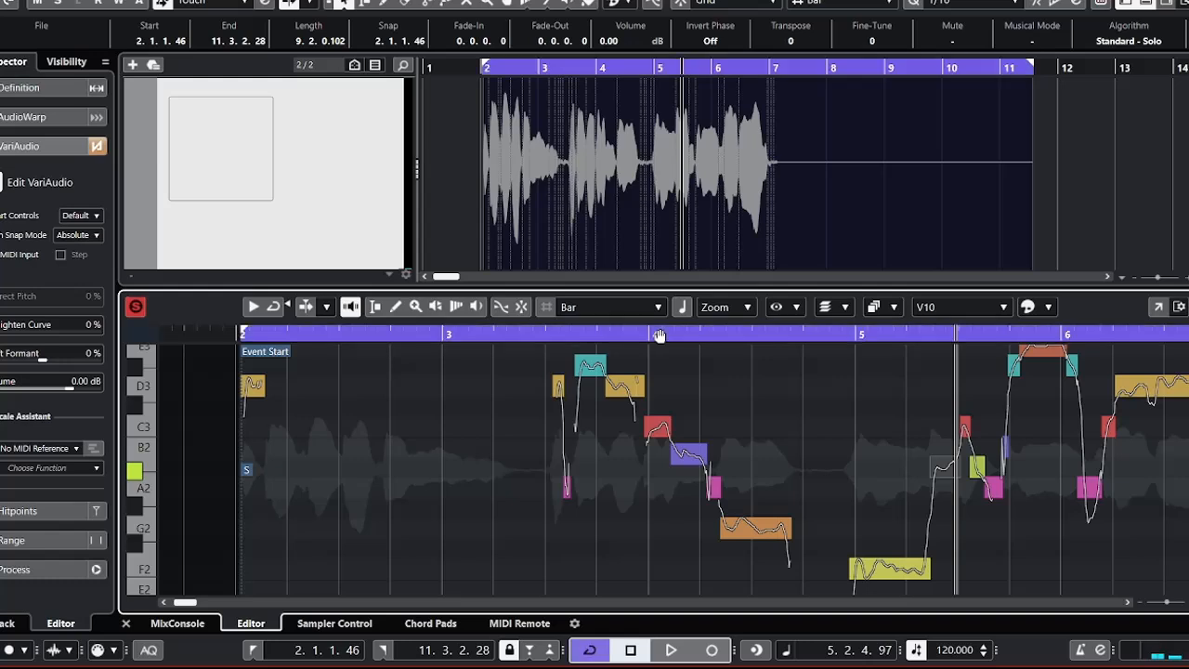
{"action": "left_click", "coordinate": [665, 334]}
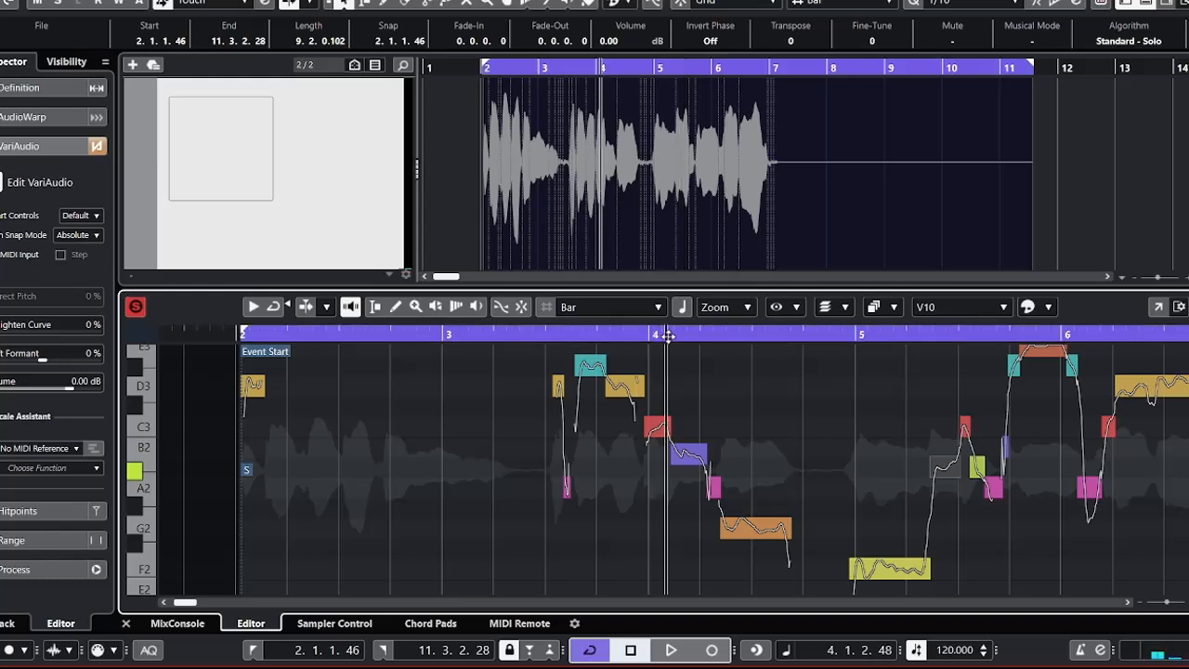
{"action": "key", "text": "space"}
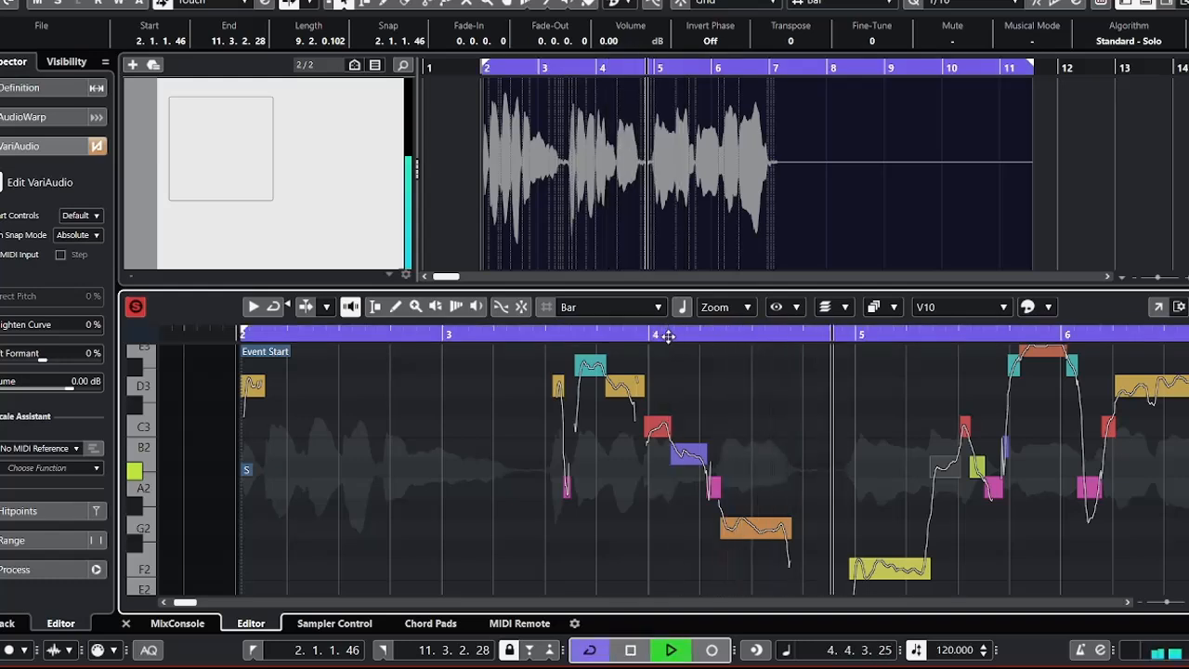
Stop playback and set the C3 and A2 segments between beats 5.3 and 5.4 to A#2.
{"action": "key", "text": "space"}
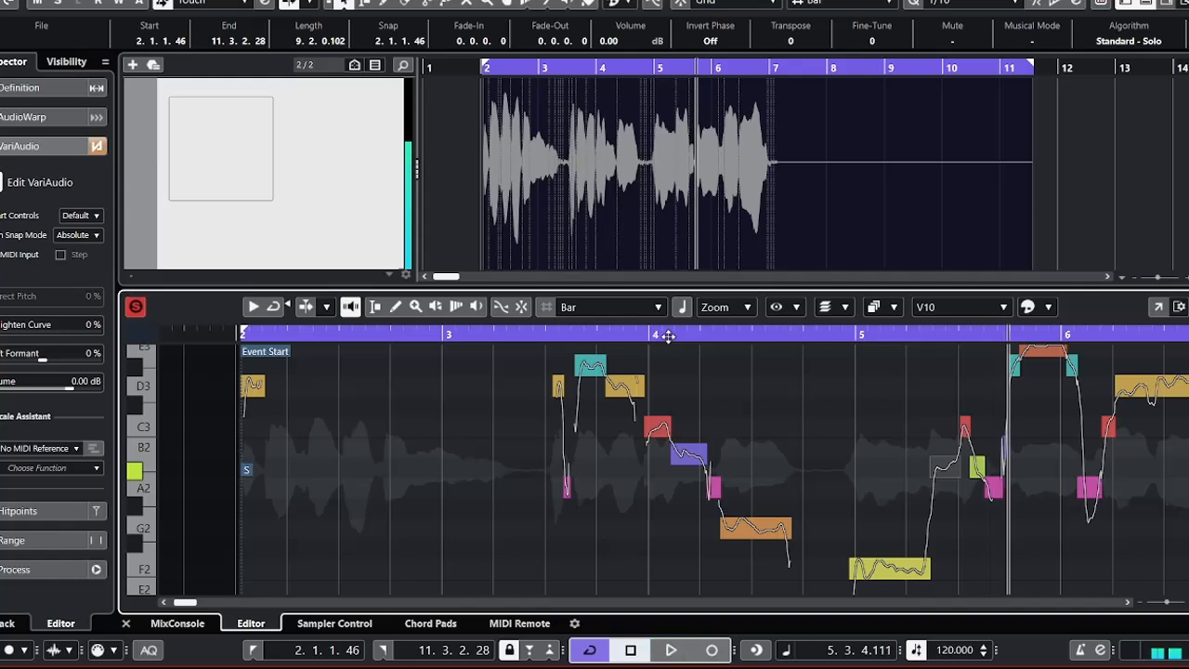
{"action": "key", "text": "Right"}
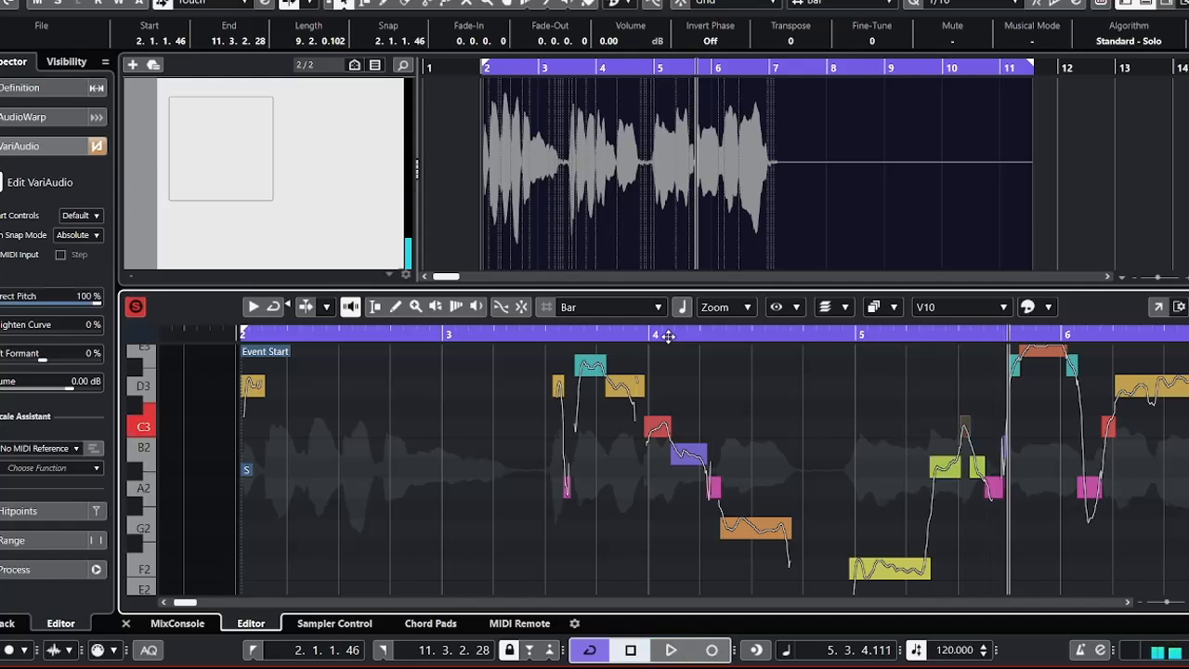
{"action": "key", "text": "Right"}
{"action": "key", "text": "Right"}
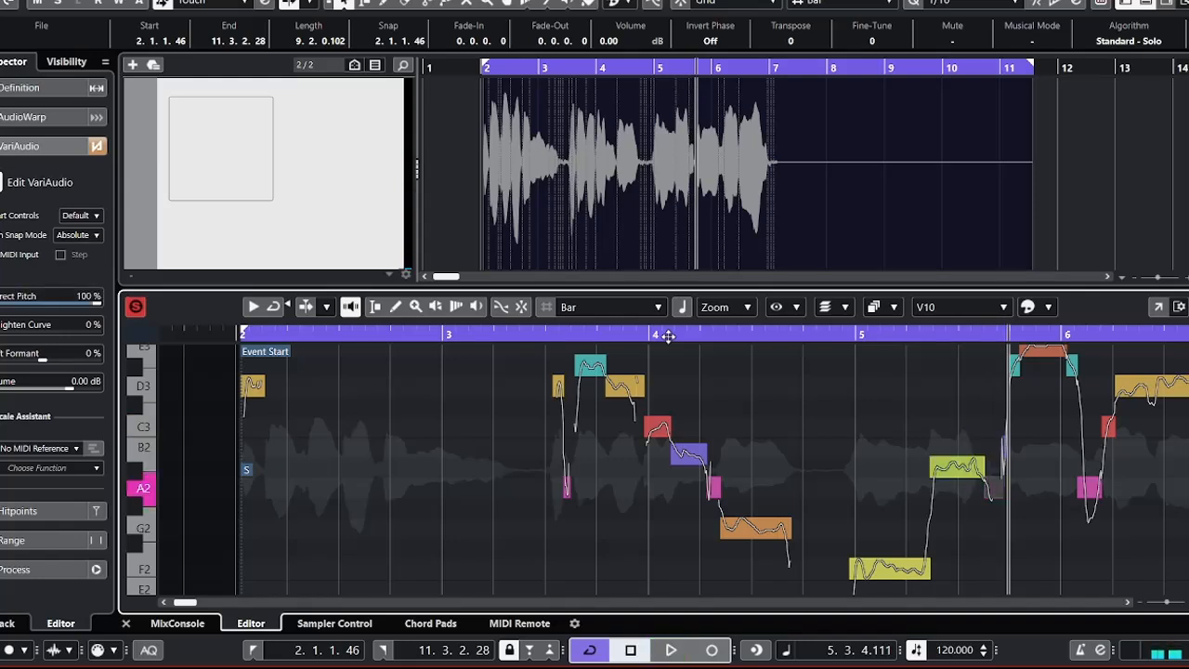
{"action": "key", "text": "Left"}
{"action": "key", "text": "Left"}
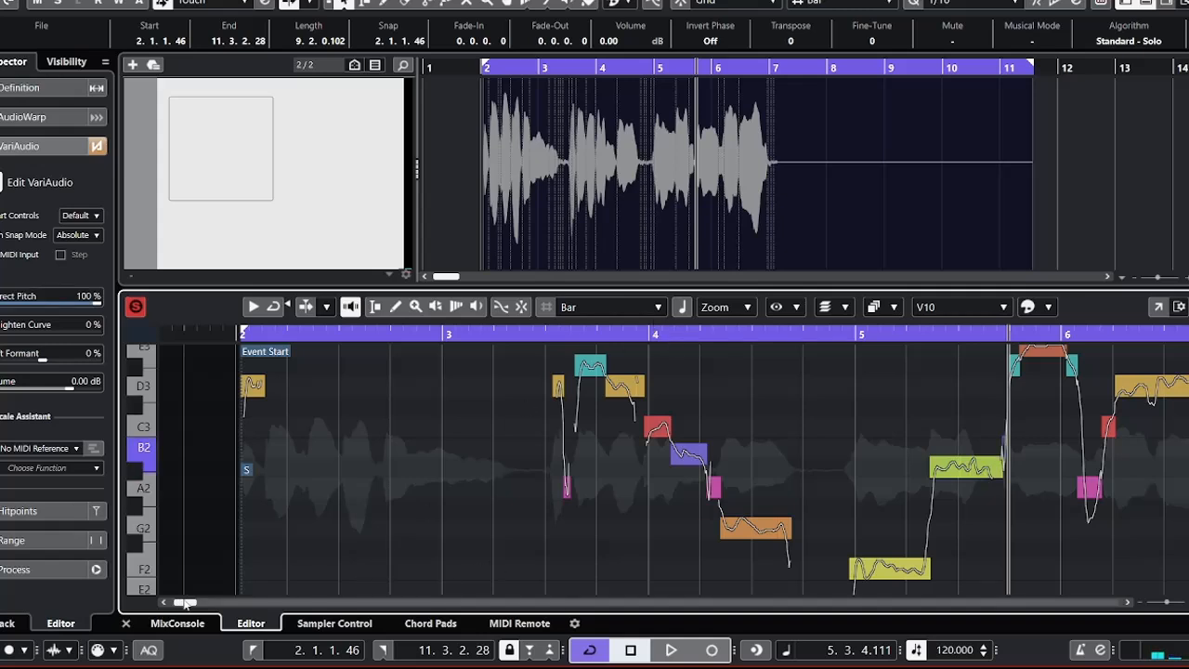
Play the vocal from just before bar 5 to hear the third phrase up to the E3 segment before bar 6.
{"action": "left_click_drag", "start_coordinate": [183, 602], "coordinate": [191, 602]}
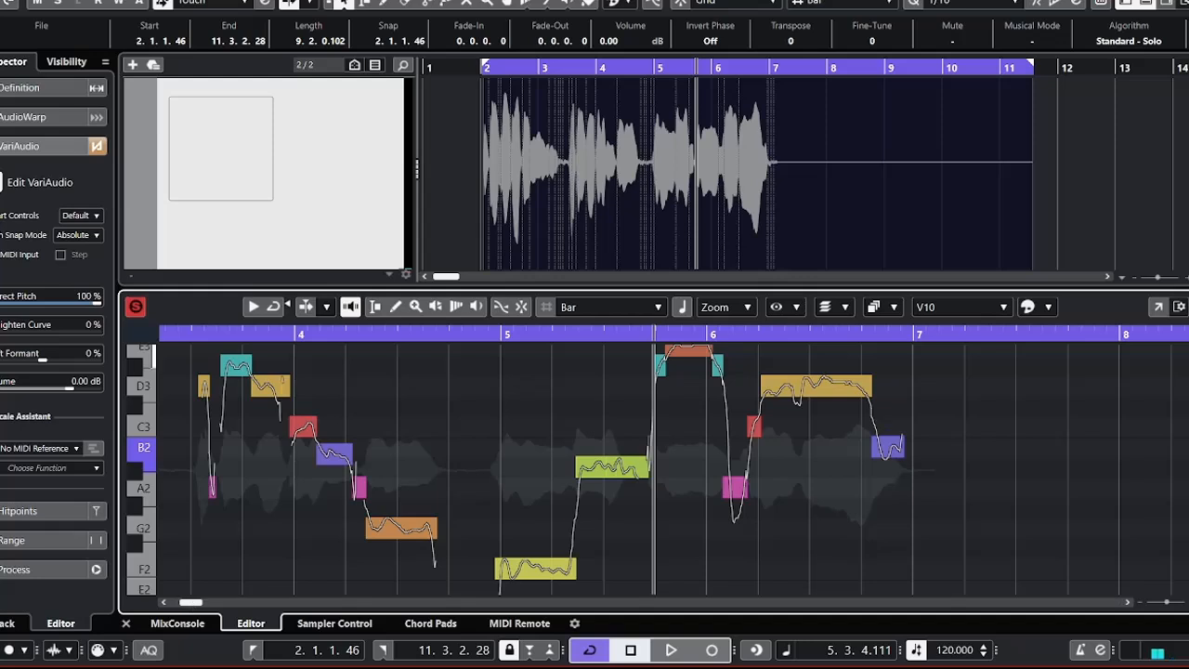
{"action": "scroll", "coordinate": [144, 451], "scroll_direction": "up", "scroll_amount": 5}
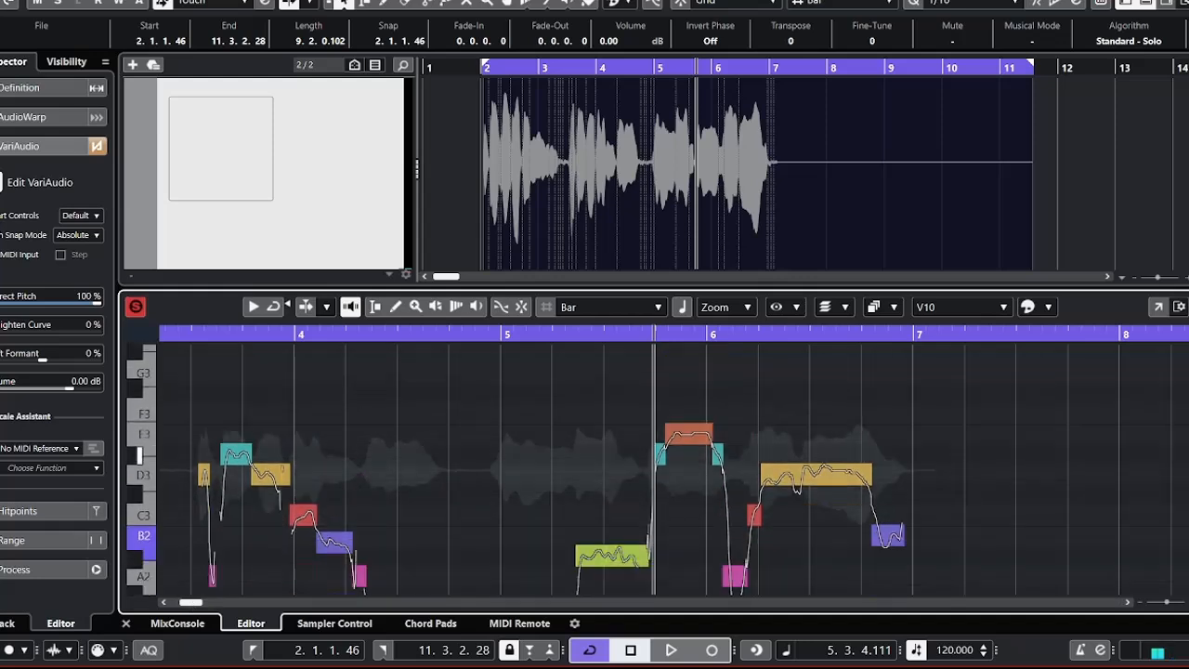
{"action": "left_click", "coordinate": [139, 455]}
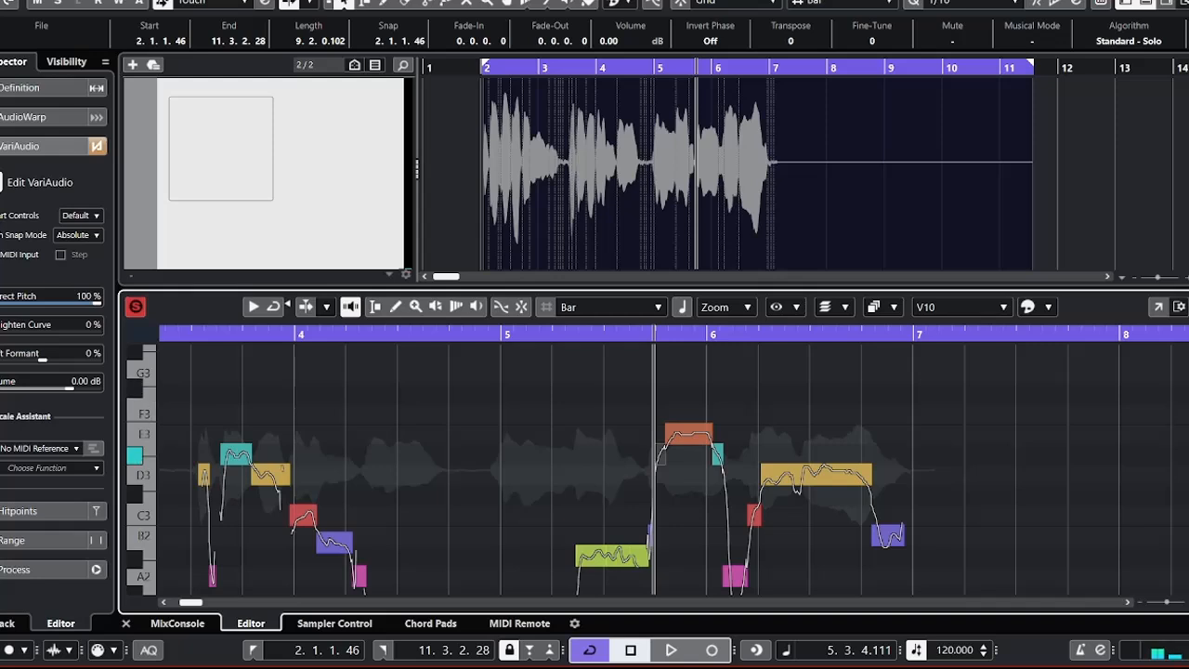
{"action": "left_click", "coordinate": [487, 336]}
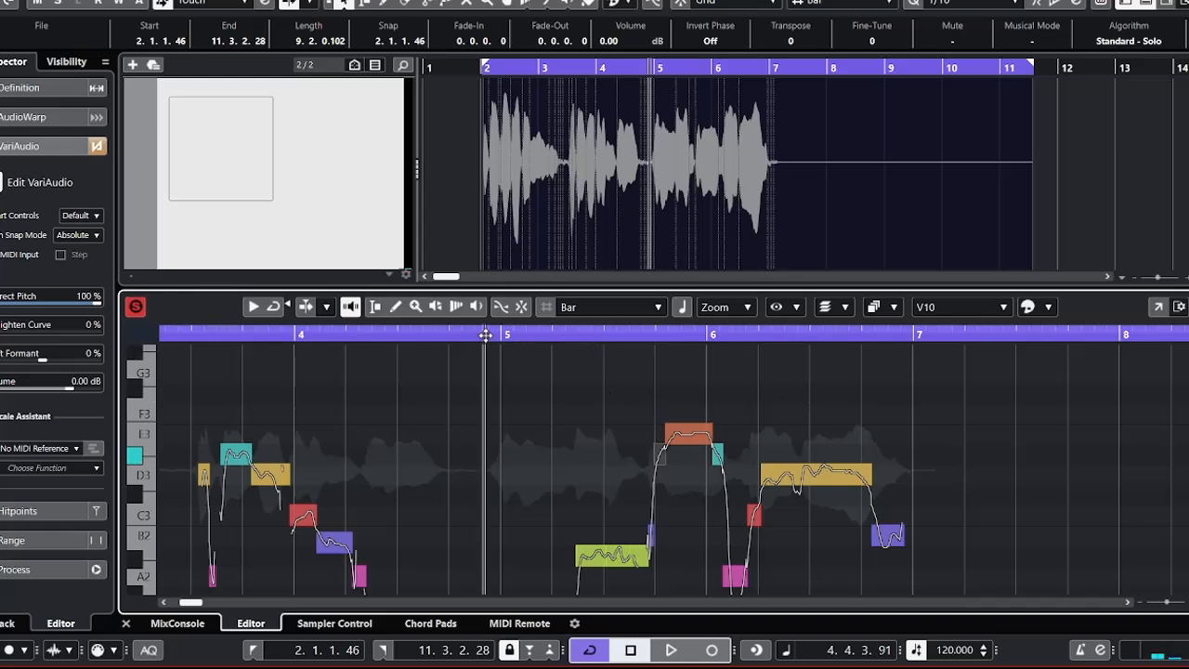
{"action": "key", "text": "space"}
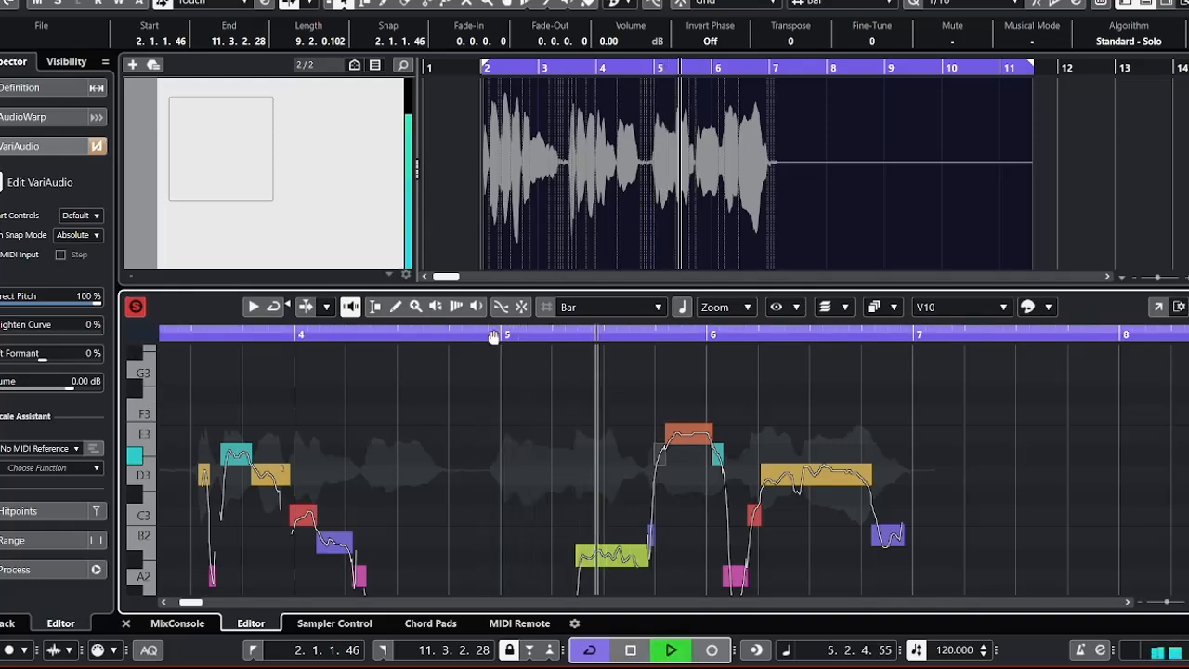
{"action": "key", "text": "space"}
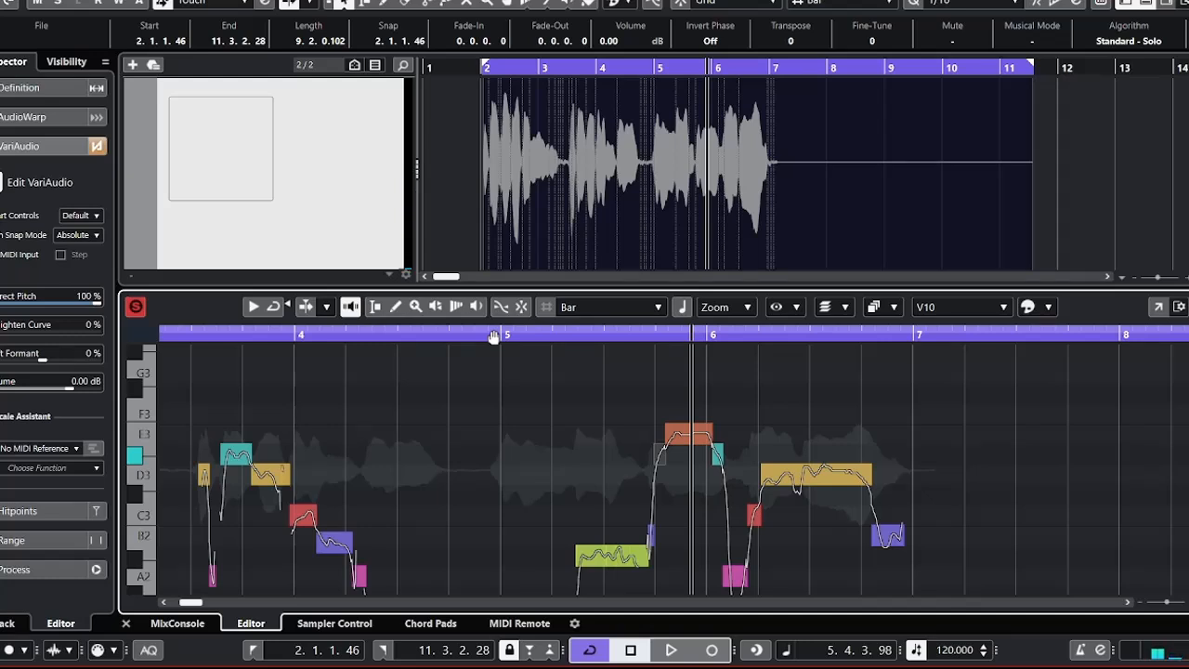
Lower the E3 segment just before bar 6 and the short D#3 segment leading into it to G#2.
{"action": "key", "text": "Right"}
{"action": "key", "text": "Down"}
{"action": "key", "text": "Down"}
{"action": "key", "text": "Down"}
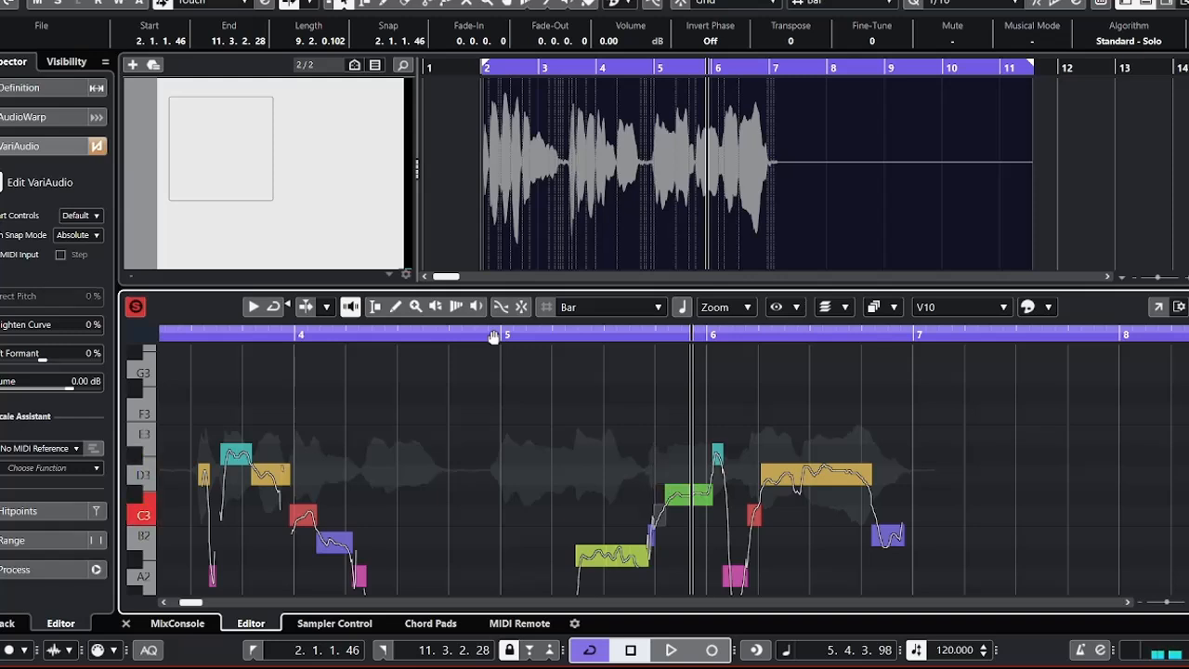
{"action": "key", "text": "Down"}
{"action": "key", "text": "Down"}
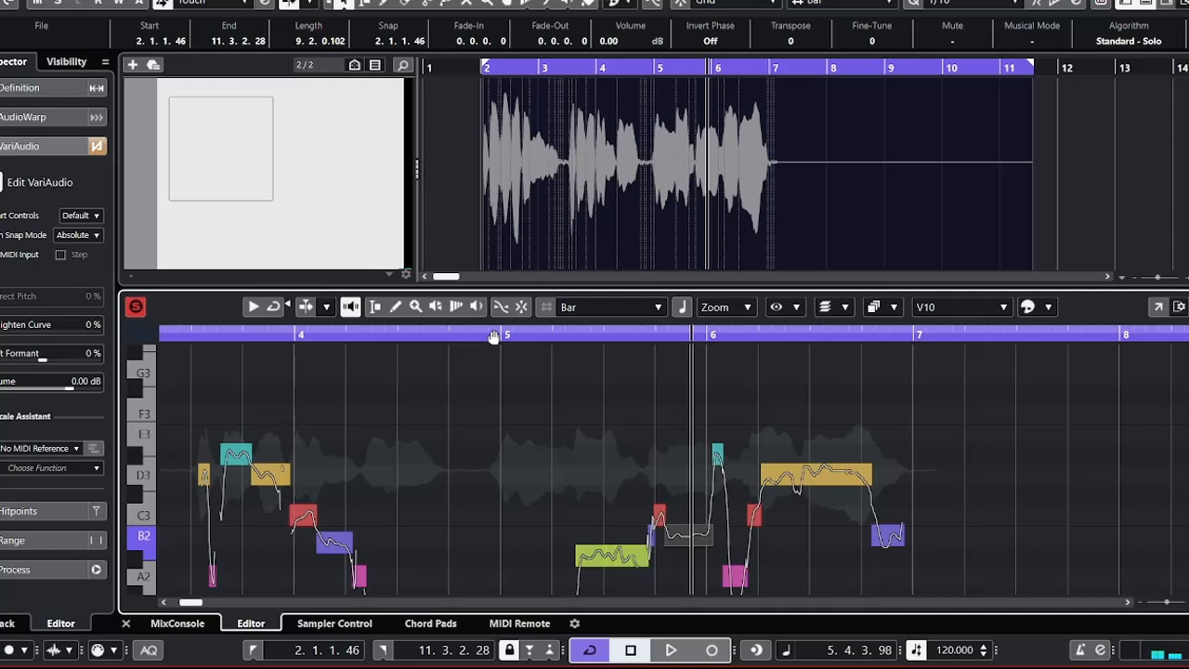
{"action": "key", "text": "Down"}
{"action": "key", "text": "Down"}
{"action": "key", "text": "Down"}
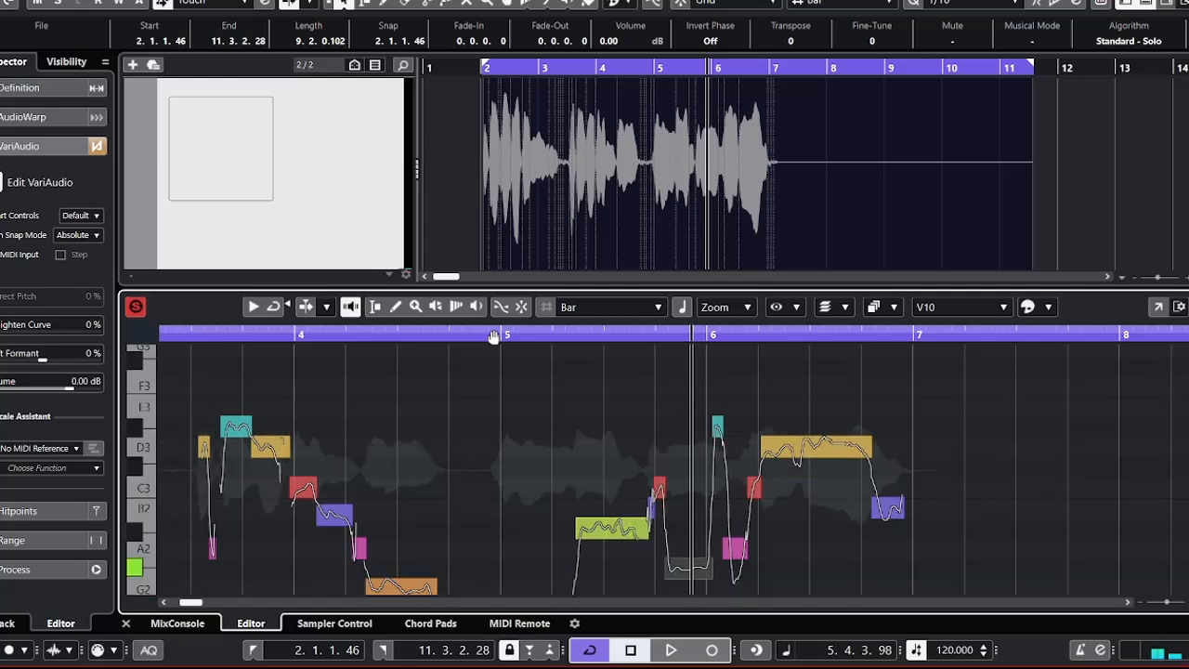
{"action": "key", "text": "Left"}
{"action": "key", "text": "Down"}
{"action": "key", "text": "Down"}
{"action": "key", "text": "Down"}
{"action": "key", "text": "Down"}
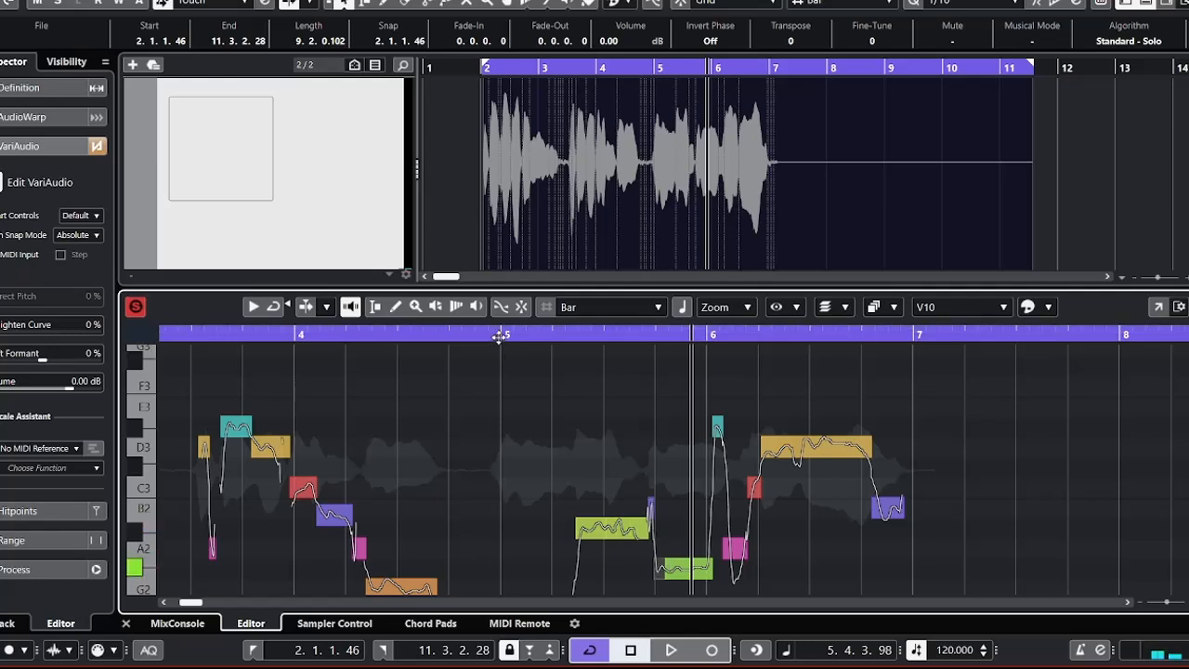
Audition the phrase from bar 5, and raise the two adjoining G#2 segments before bar 6 to A2.
{"action": "left_click", "coordinate": [499, 337]}
{"action": "key", "text": "space"}
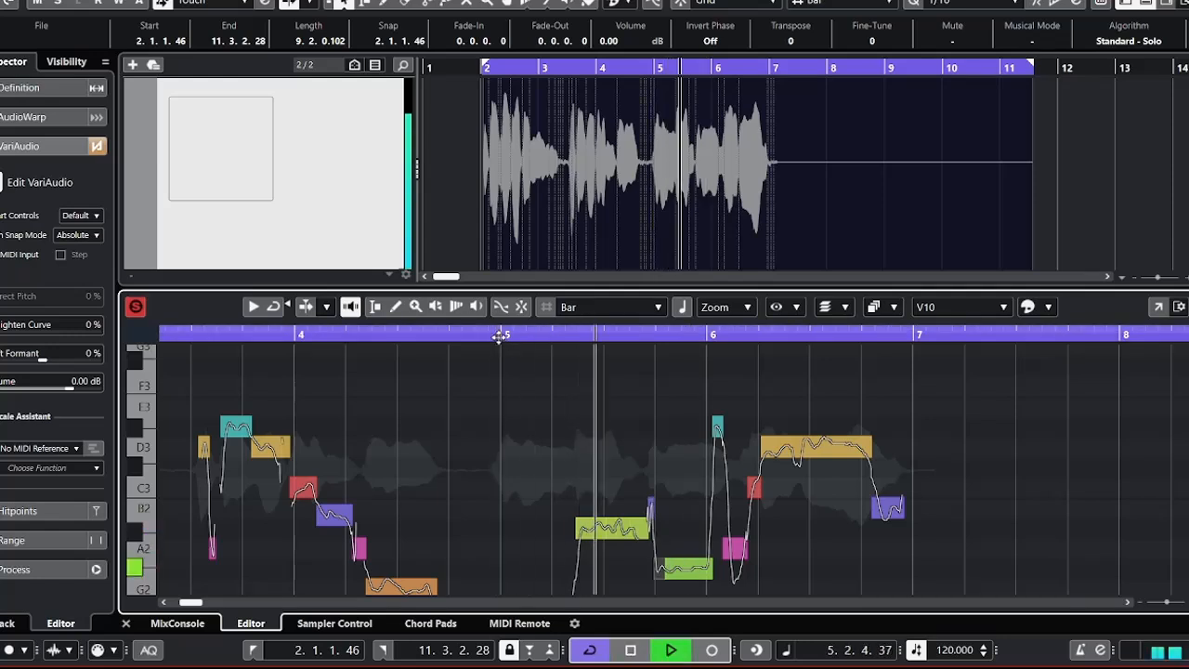
{"action": "key", "text": "space"}
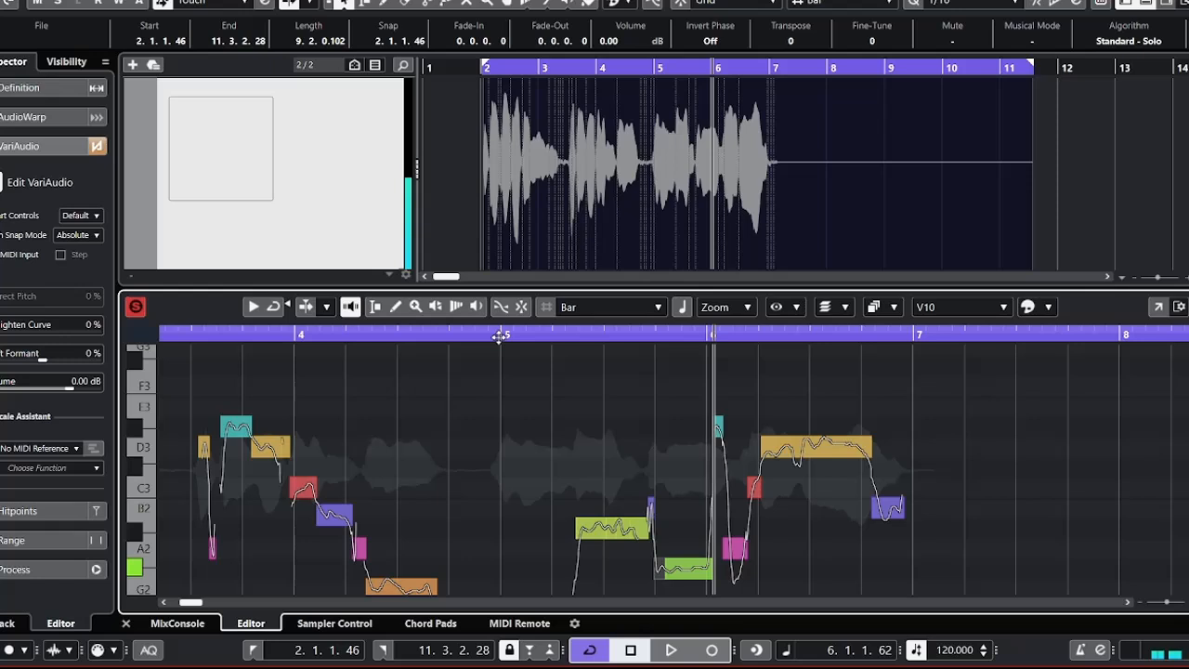
{"action": "key", "text": "Right"}
{"action": "key", "text": "Up"}
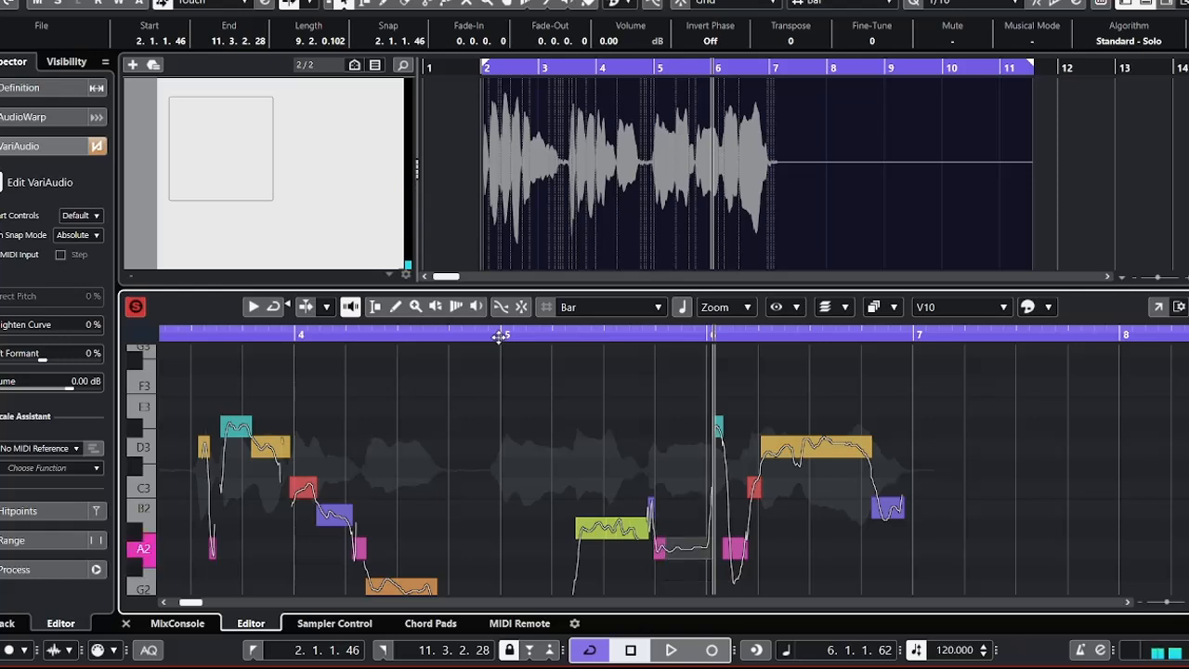
Play from the start of bar 5, and lower the tiny B2 segment just before beat 5.4 to A#2.
{"action": "left_click", "coordinate": [506, 335]}
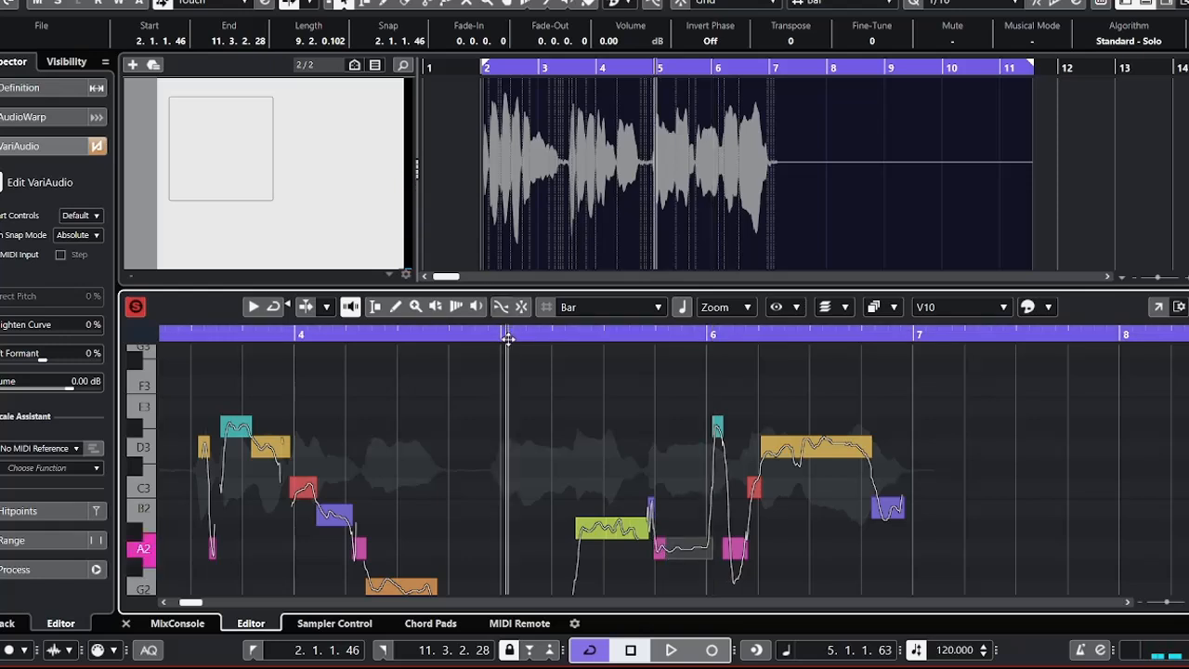
{"action": "key", "text": "space"}
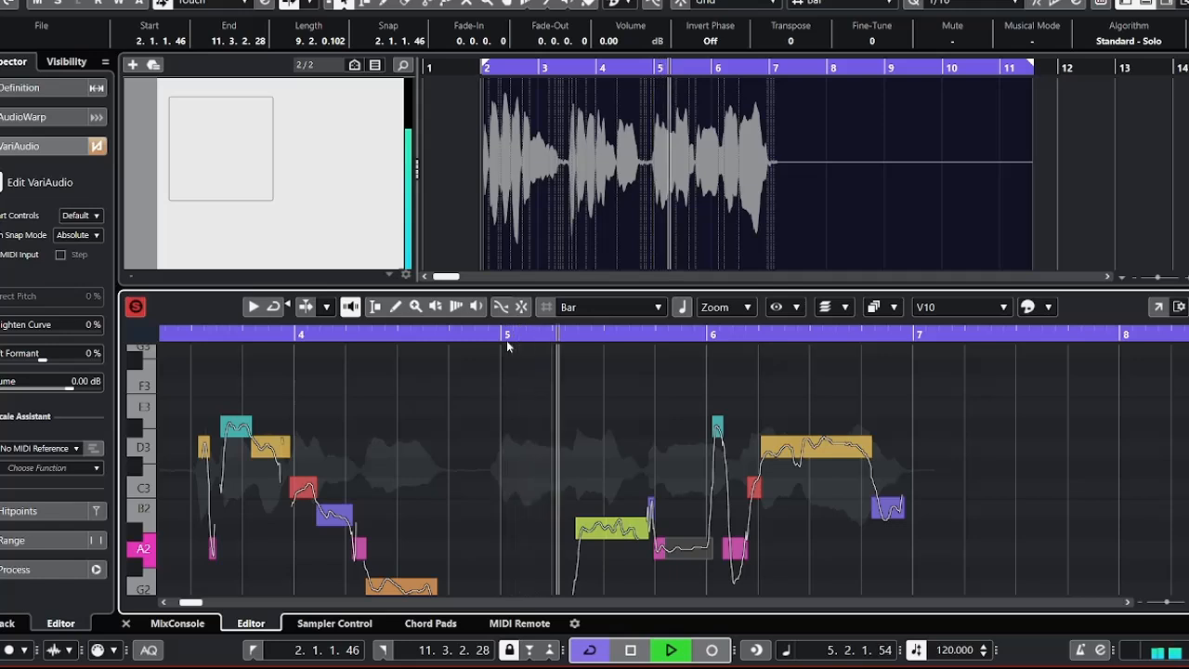
{"action": "key", "text": "space"}
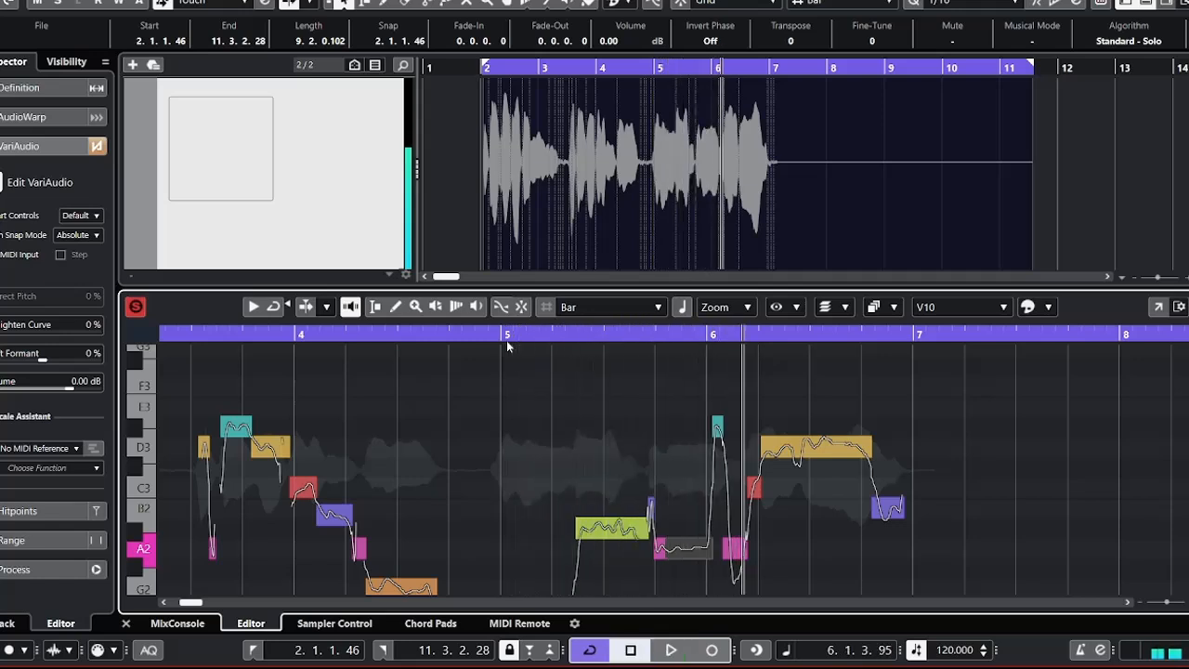
{"action": "left_click_drag", "start_coordinate": [669, 477], "coordinate": [647, 513]}
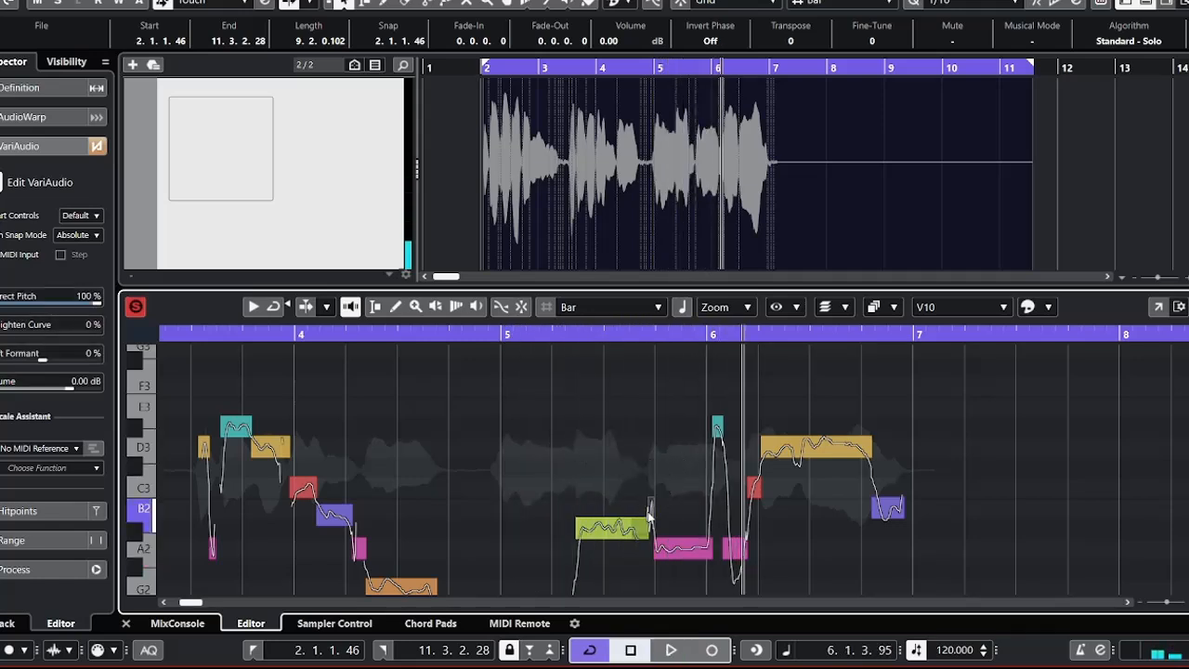
{"action": "key", "text": "Down"}
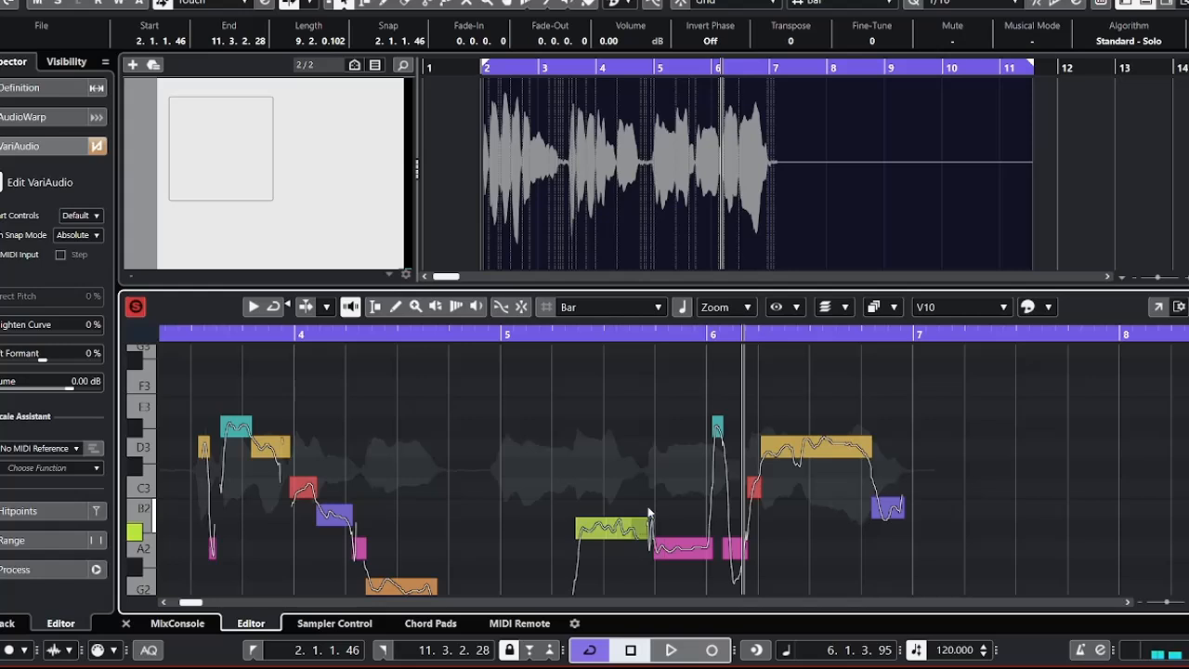
Turn off the cycle and play the vocal from early in bar 5 past the start of bar 6.
{"action": "left_click", "coordinate": [534, 336]}
{"action": "left_click", "coordinate": [534, 335]}
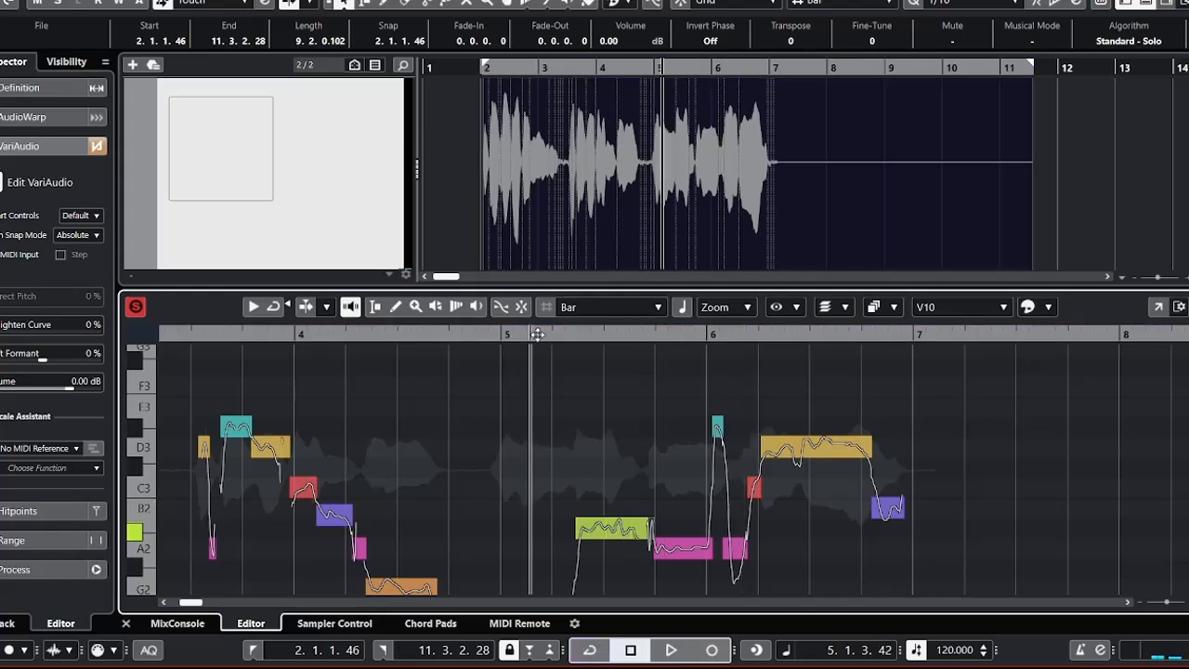
{"action": "key", "text": "space"}
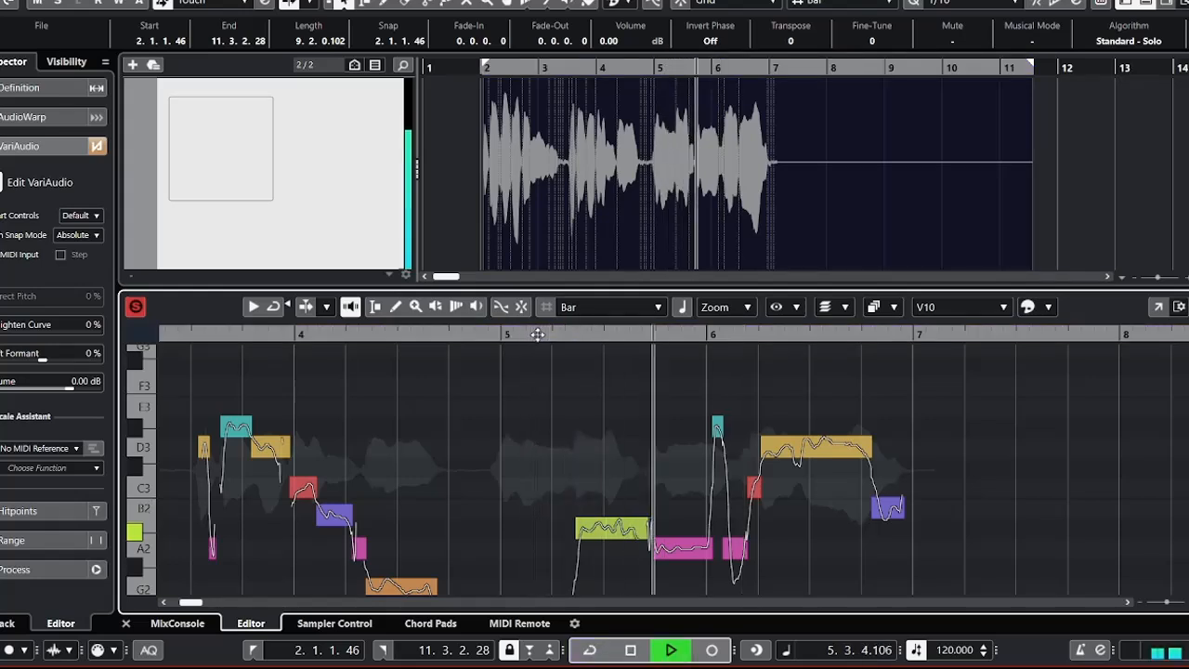
{"action": "key", "text": "space"}
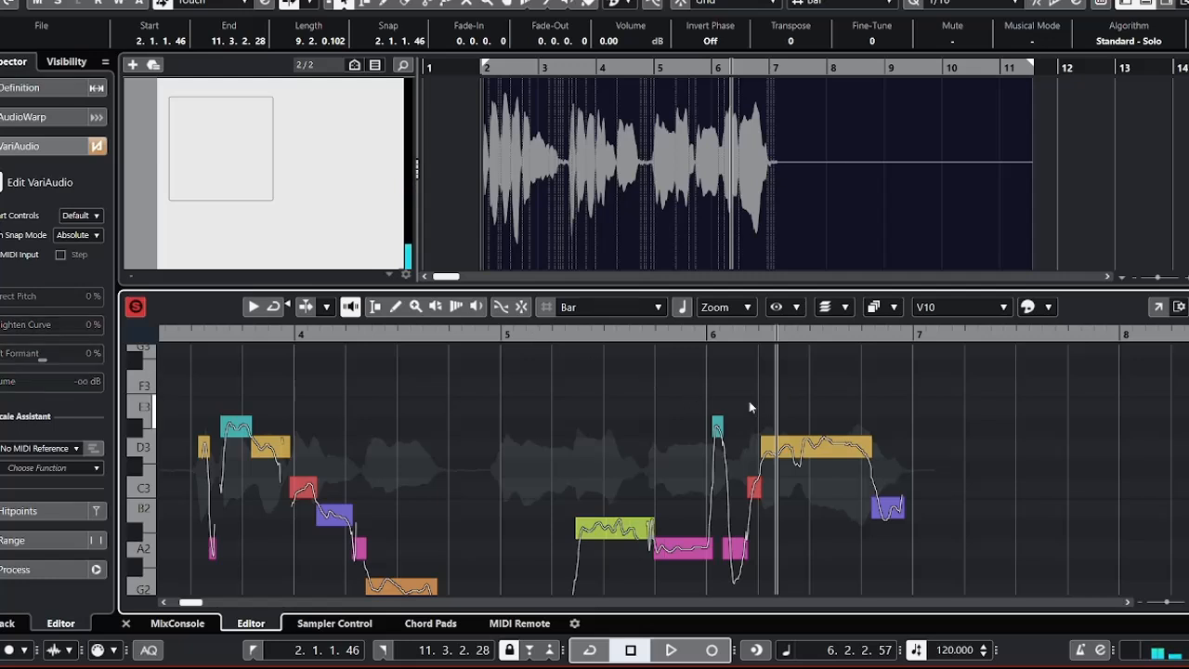
Lower the short D#3 segment at the start of bar 6 to A2 and audition the phrase from bar 5.
{"action": "left_click_drag", "start_coordinate": [750, 402], "coordinate": [688, 457]}
{"action": "key", "text": "Delete"}
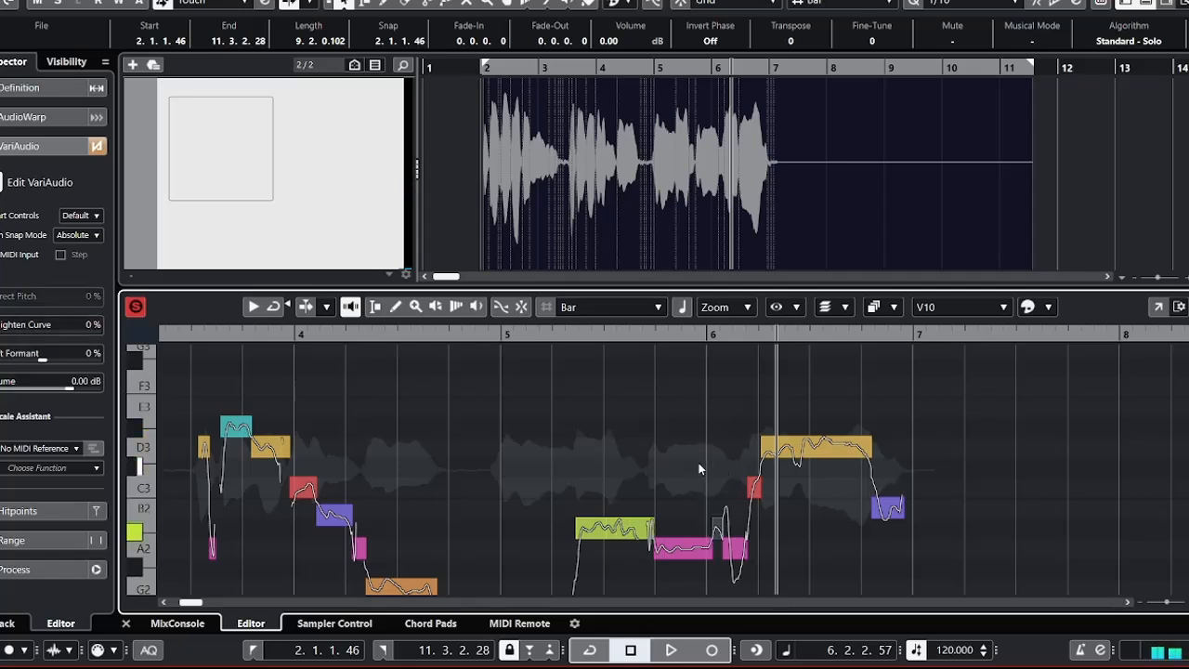
{"action": "left_click", "coordinate": [551, 339]}
{"action": "key", "text": "space"}
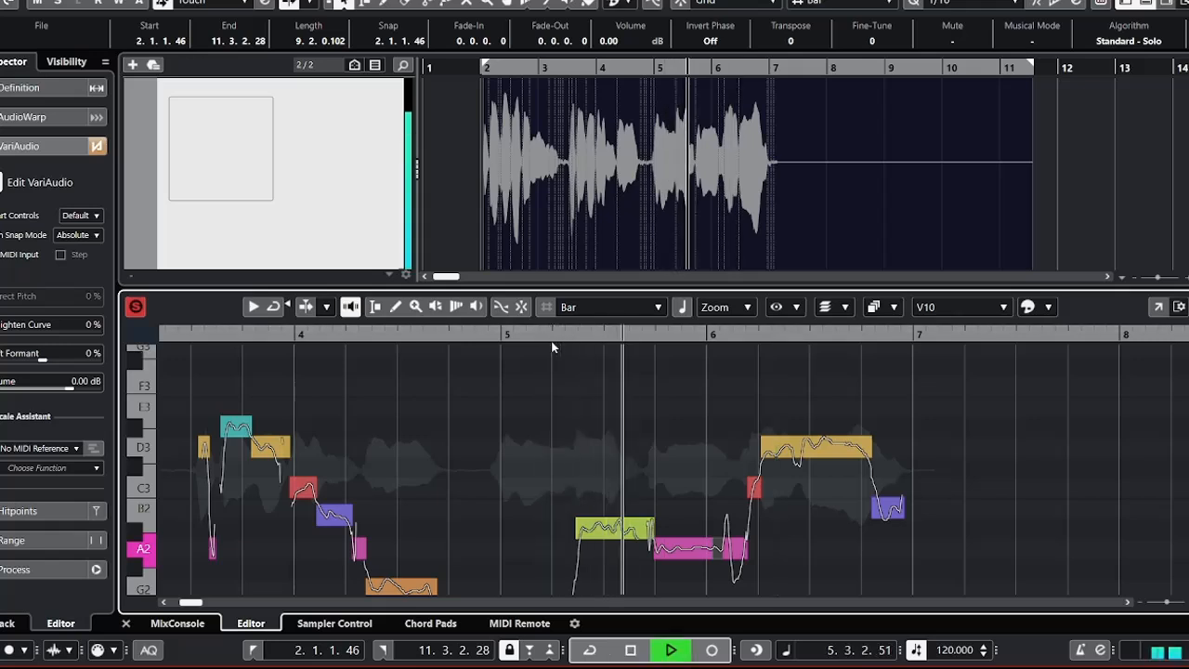
{"action": "key", "text": "space"}
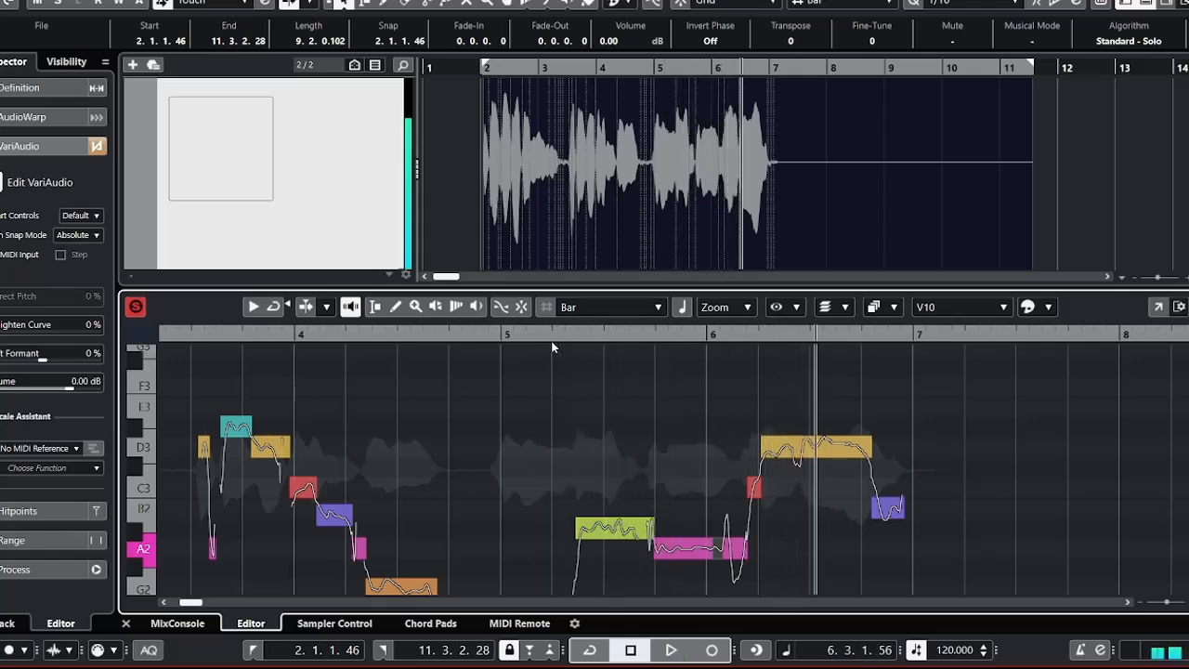
Lower the short C3 segment just before beat 6.2 and the long D3 segment after it to B2.
{"action": "key", "text": "Right"}
{"action": "key", "text": "Right"}
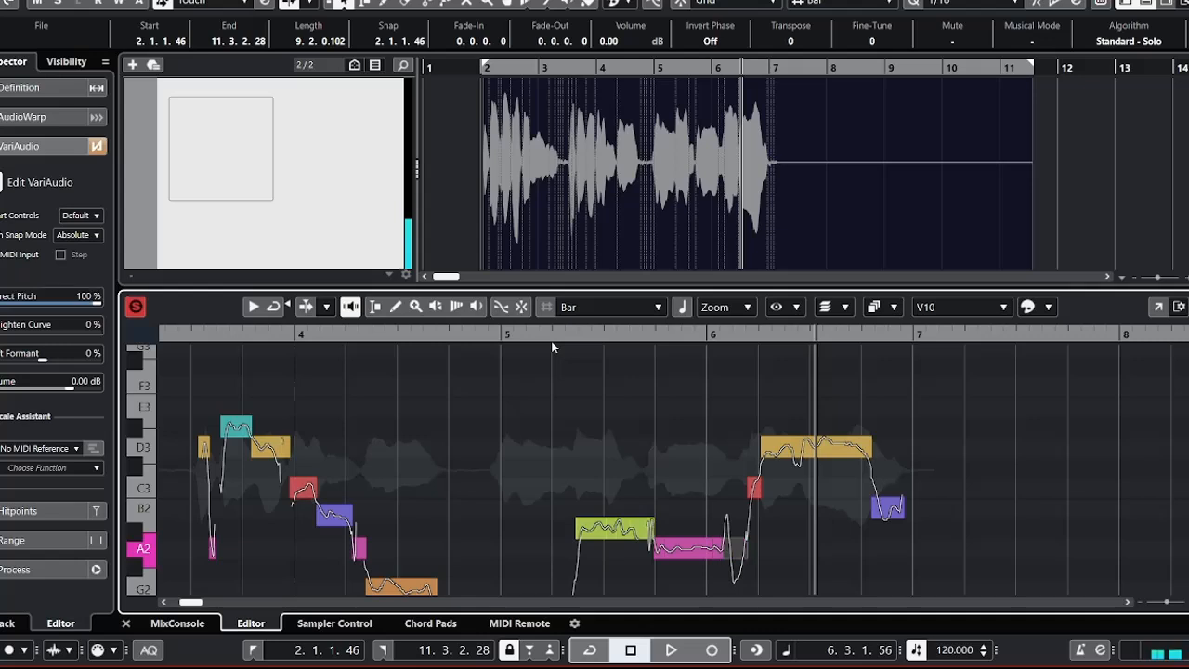
{"action": "key", "text": "Down"}
{"action": "key", "text": "Right"}
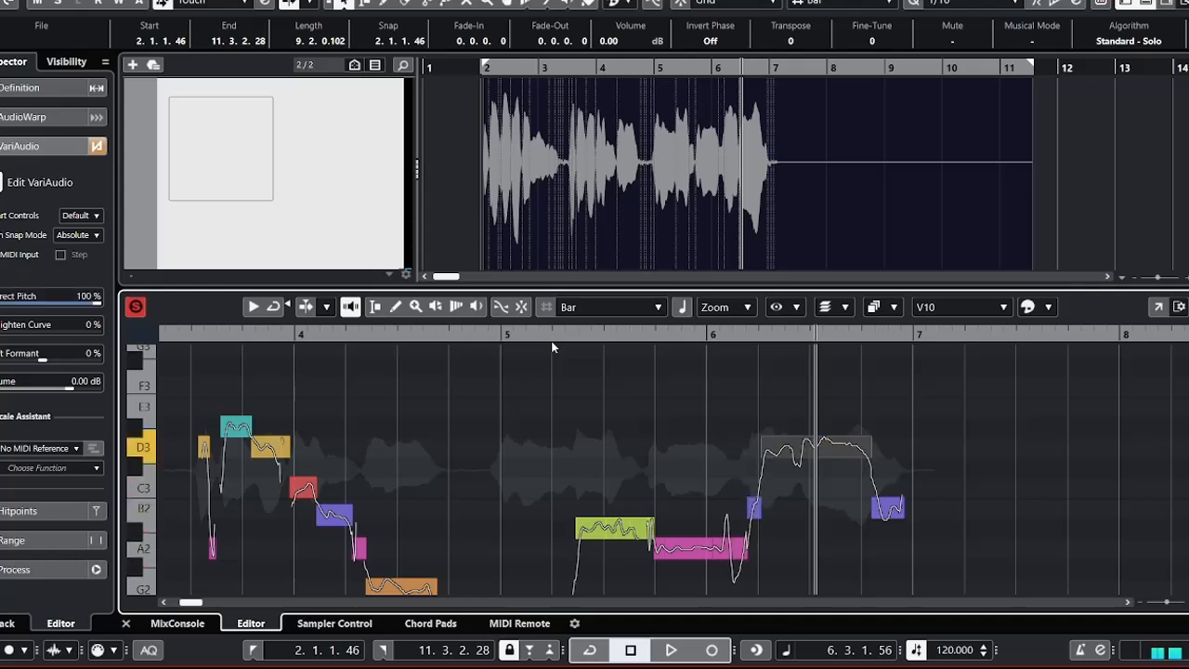
{"action": "key", "text": "Down"}
{"action": "key", "text": "Down"}
Try the long B2 segment in bar 6 a semitone lower and higher, return it to B2, and audition the ending.
{"action": "key", "text": "Down"}
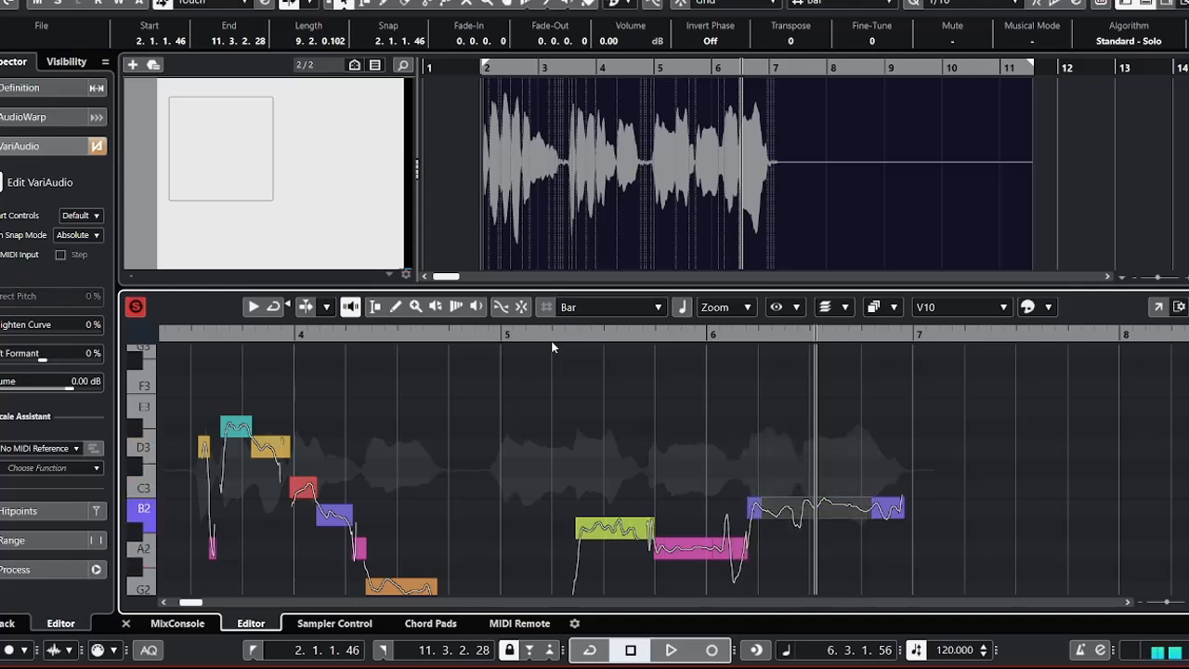
{"action": "key", "text": "Down"}
{"action": "key", "text": "Up"}
{"action": "key", "text": "Up"}
{"action": "key", "text": "Down"}
{"action": "left_click", "coordinate": [677, 335]}
{"action": "key", "text": "space"}
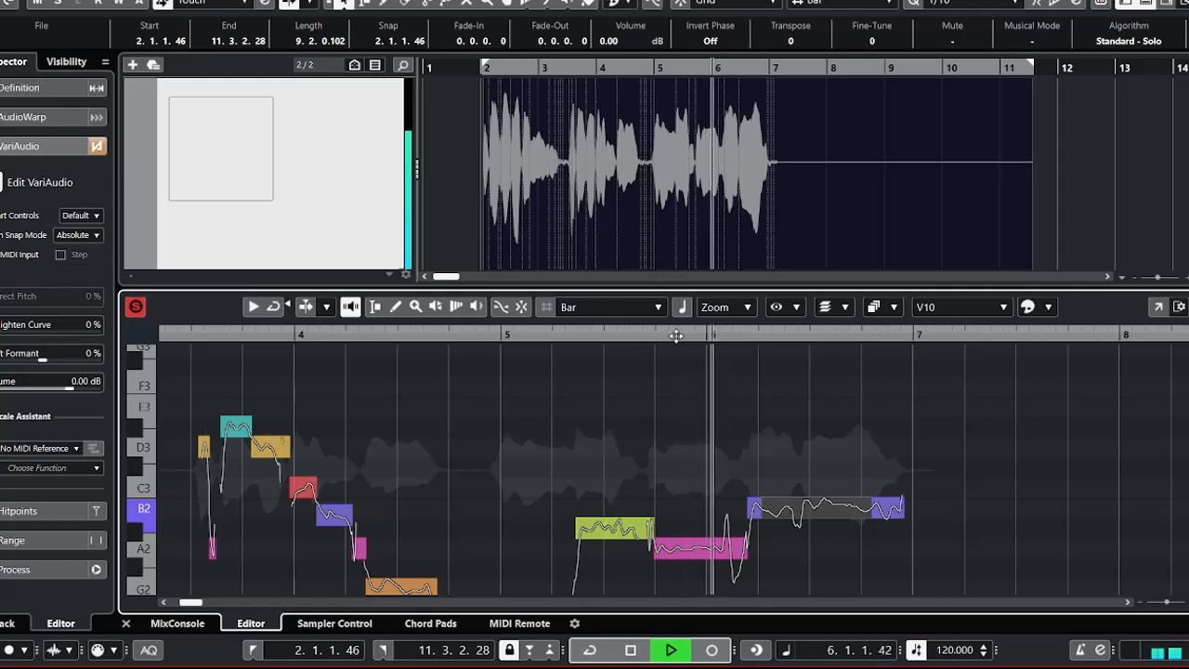
{"action": "key", "text": "space"}
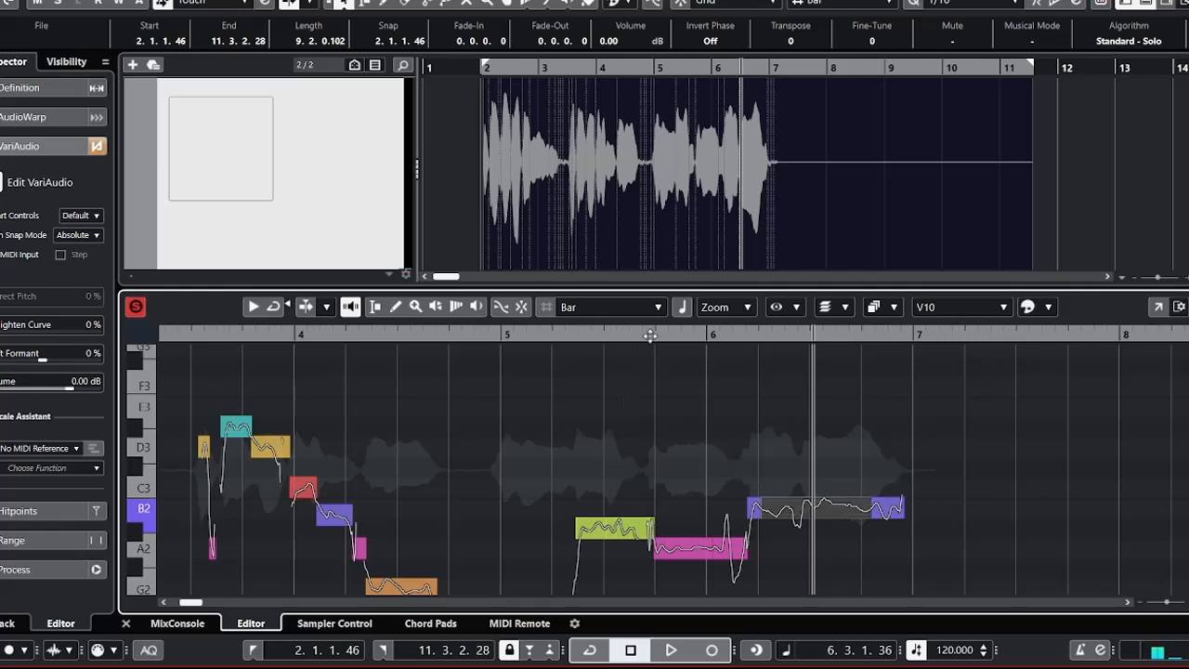
Split the long B2 segment in bar 6 at beat 6.3 and set Correct Pitch to 100% on both parts.
{"action": "left_click_drag", "start_coordinate": [654, 338], "coordinate": [654, 335]}
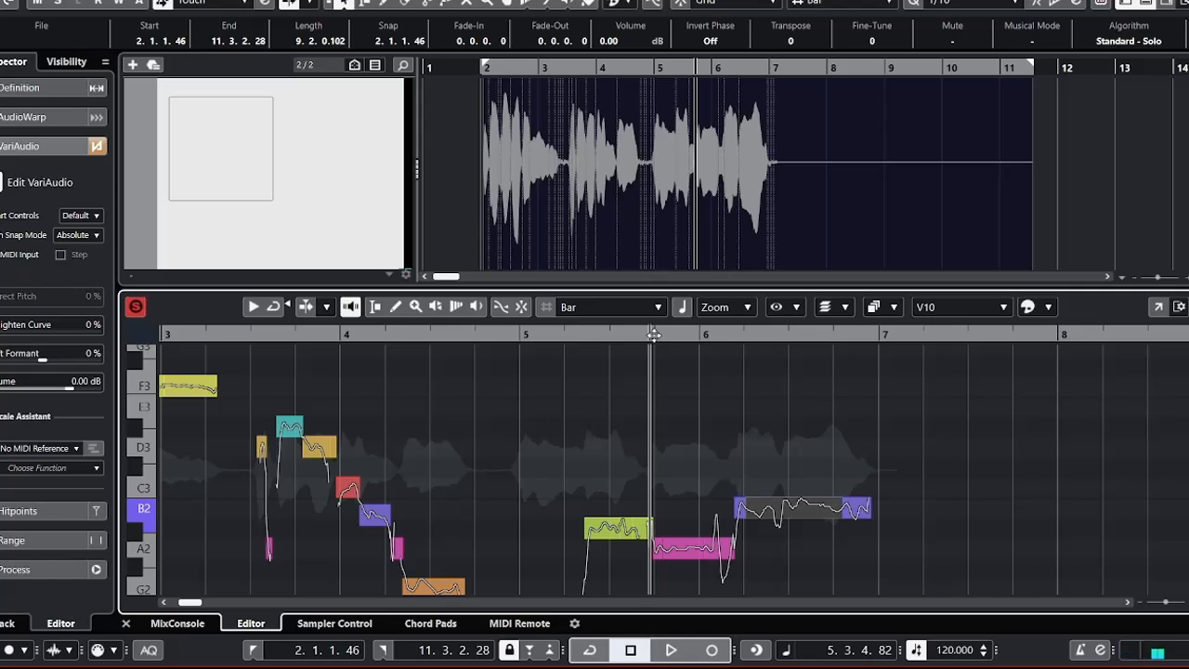
{"action": "mouse_move", "coordinate": [773, 514]}
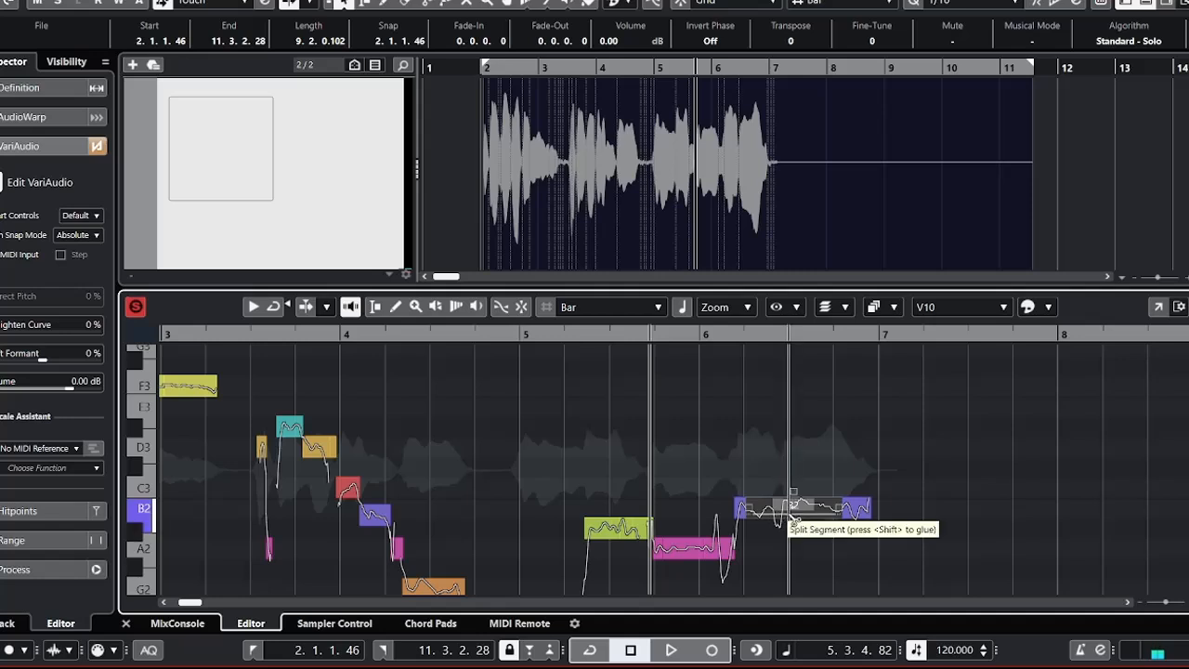
{"action": "left_click", "coordinate": [791, 518]}
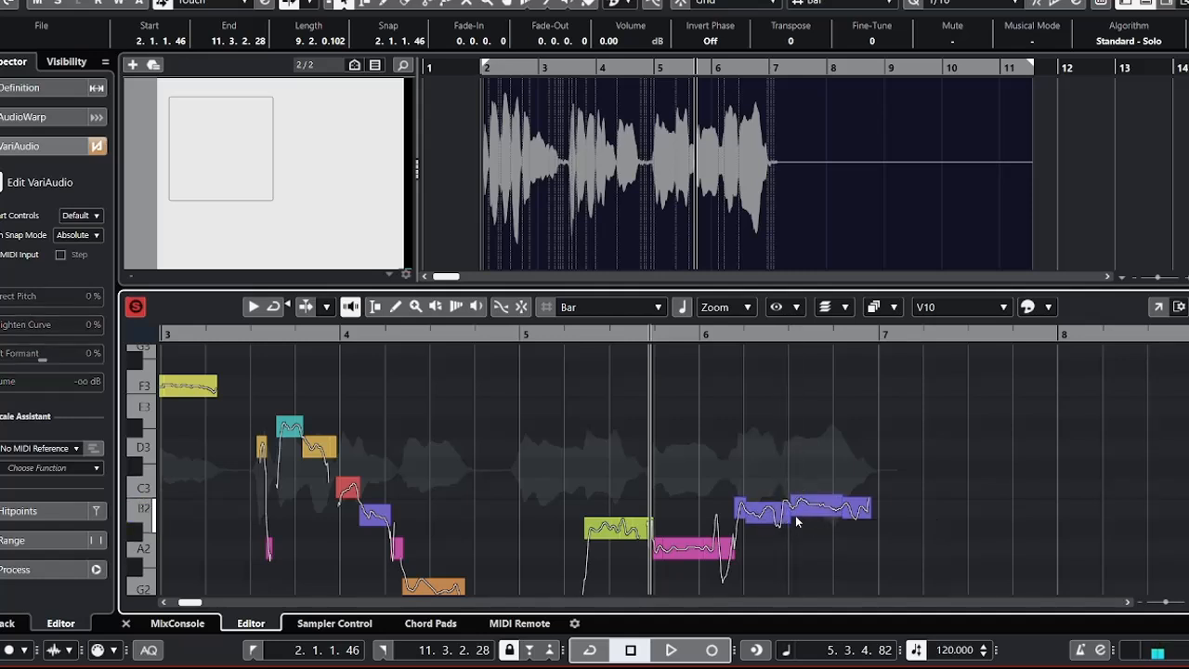
{"action": "left_click", "coordinate": [785, 509]}
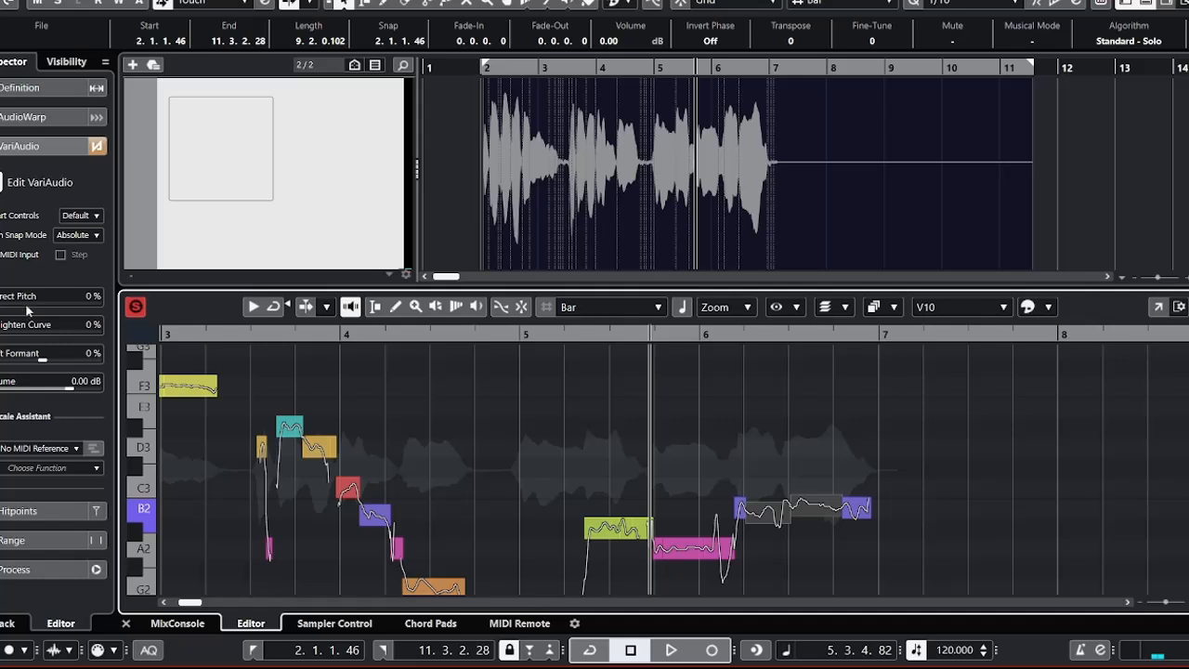
{"action": "left_click_drag", "start_coordinate": [26, 308], "coordinate": [212, 308]}
{"action": "left_click", "coordinate": [748, 531]}
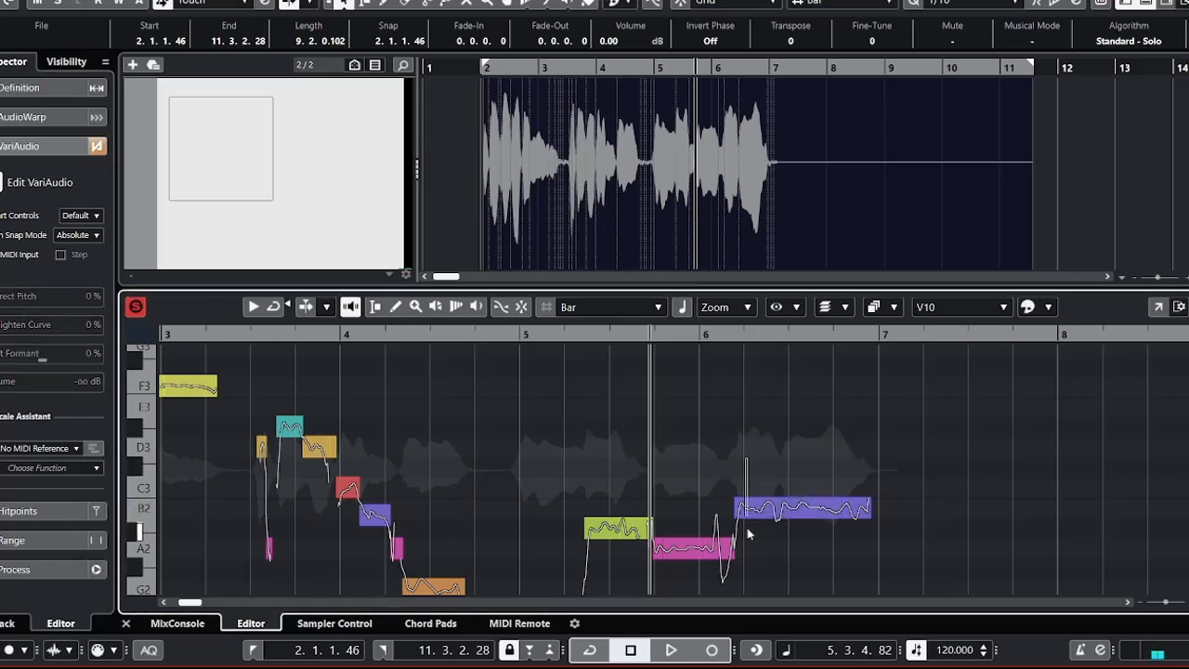
Audition the phrase, then try the part before beat 6.3 at C3 and the part after it at A2.
{"action": "left_click", "coordinate": [764, 509]}
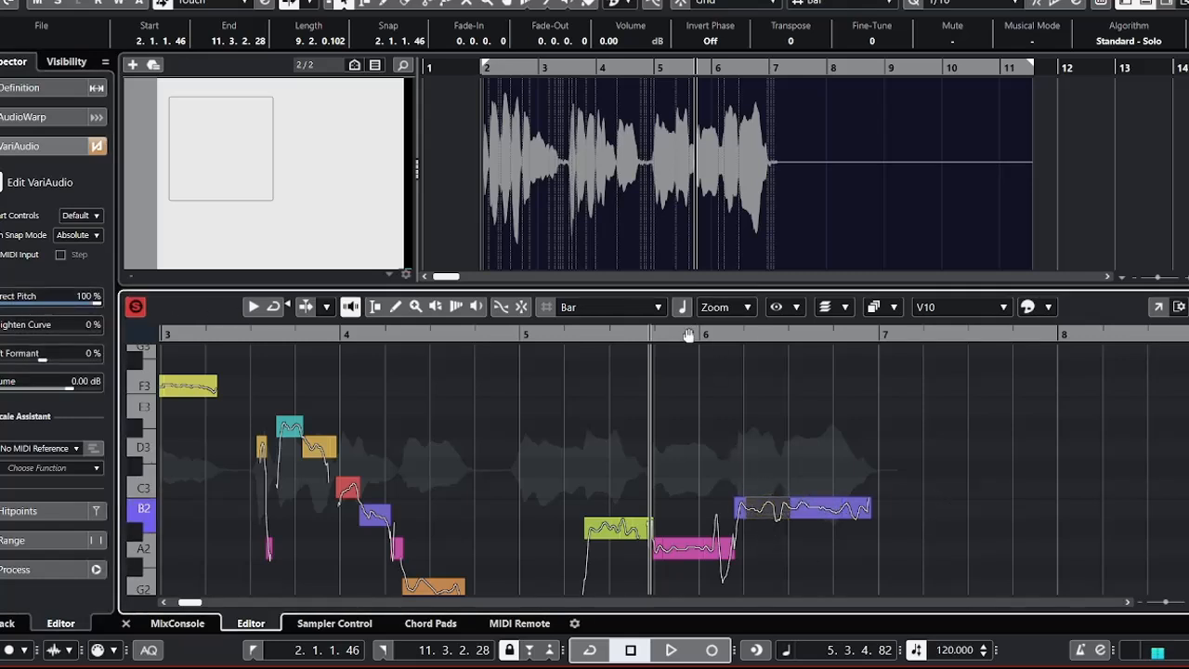
{"action": "key", "text": "space"}
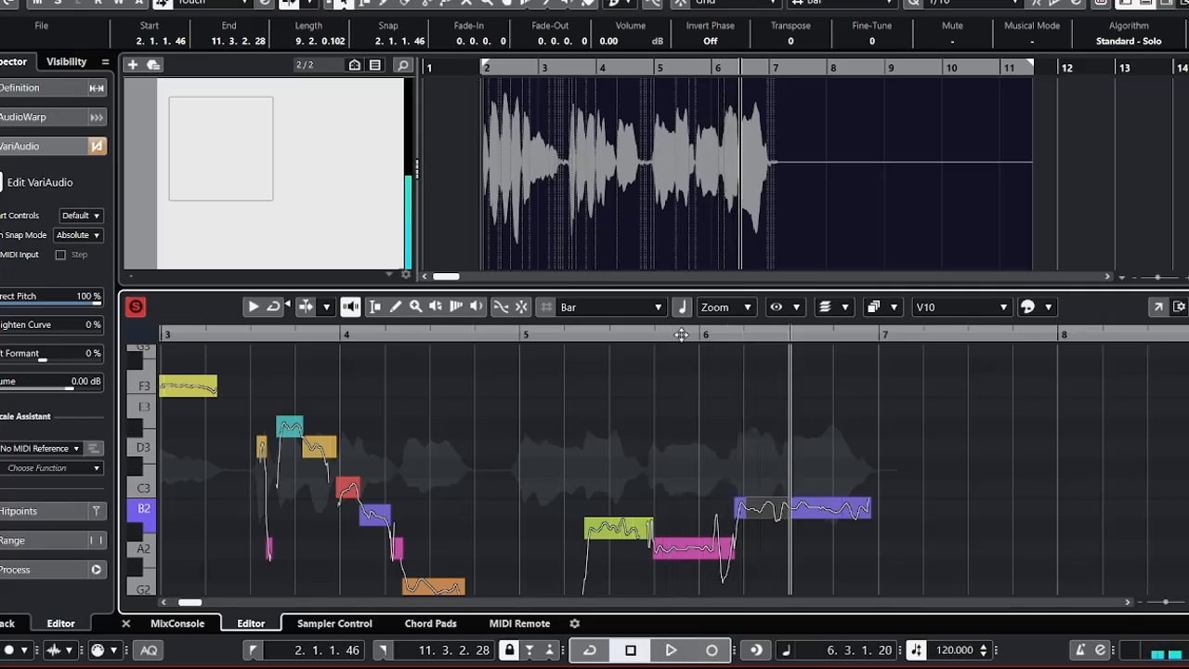
{"action": "key", "text": "Up"}
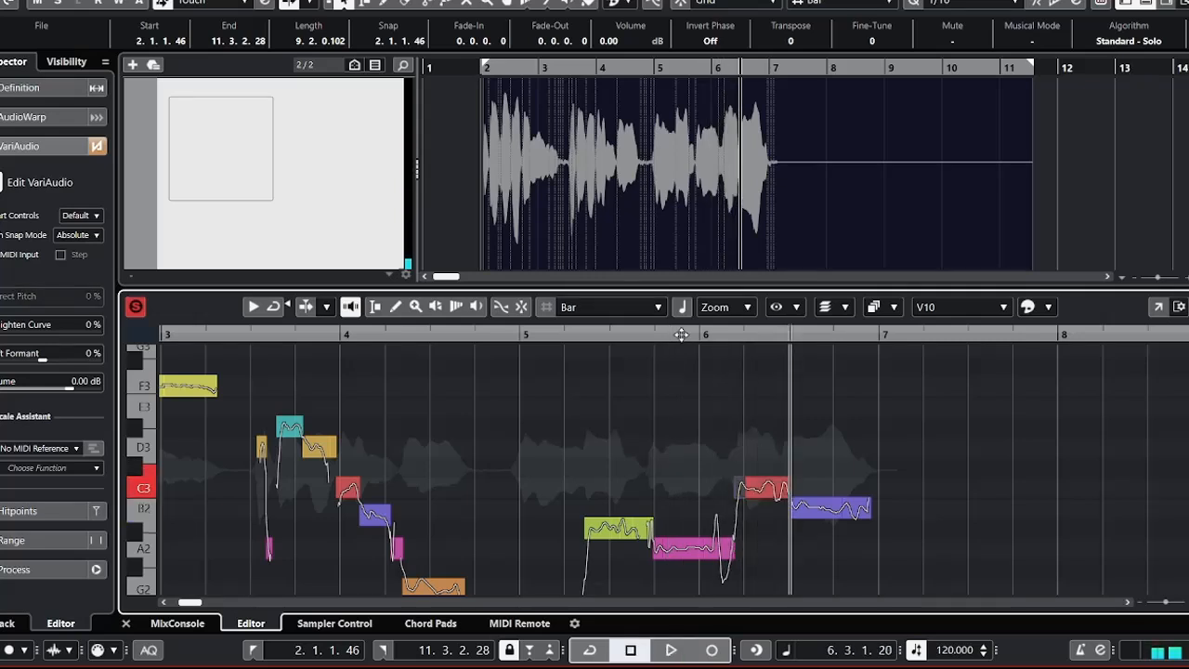
{"action": "key", "text": "Right"}
{"action": "key", "text": "Down"}
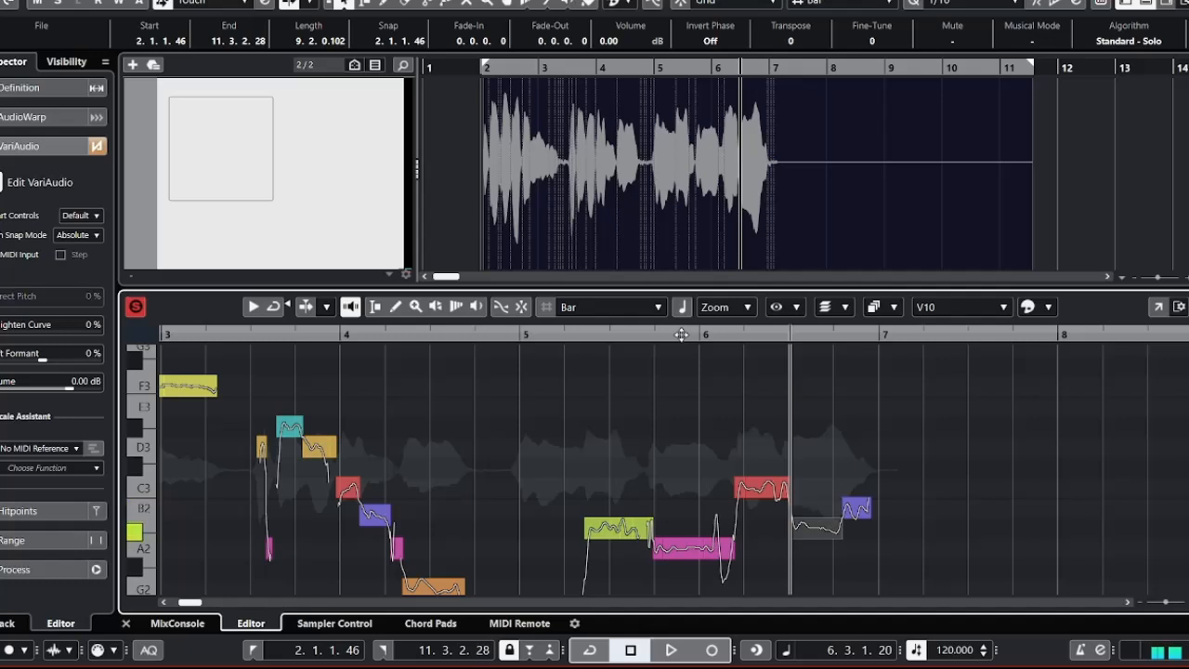
{"action": "key", "text": "Right"}
{"action": "key", "text": "Left"}
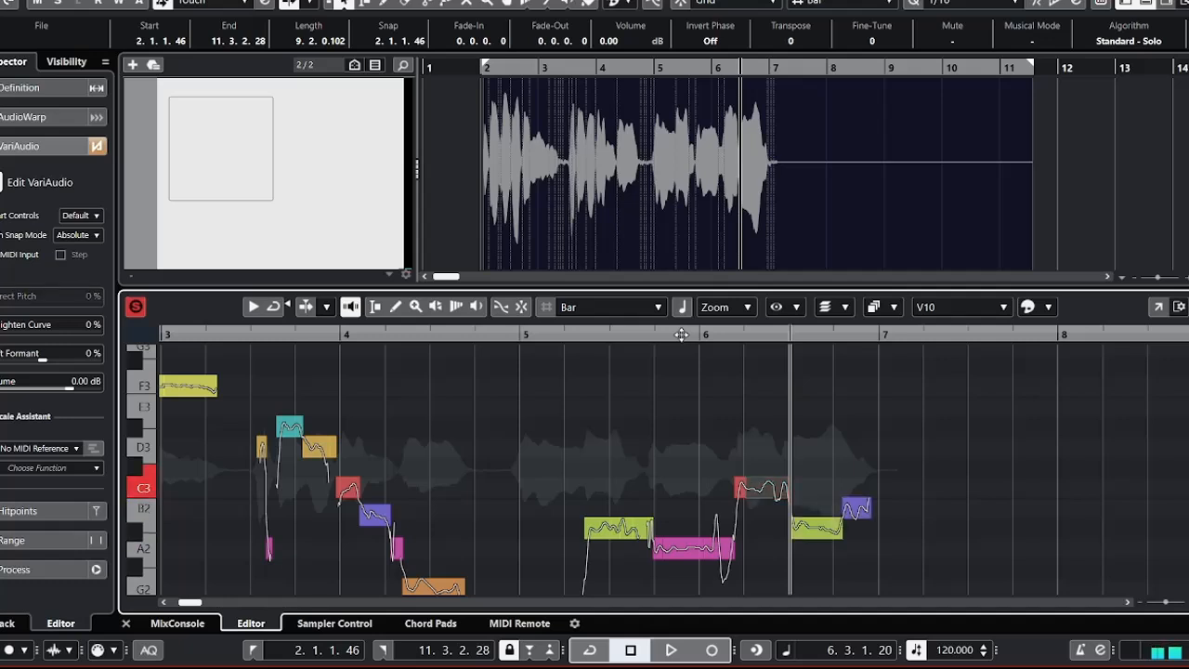
{"action": "key", "text": "Up"}
{"action": "key", "text": "Down"}
{"action": "key", "text": "Right"}
{"action": "key", "text": "Down"}
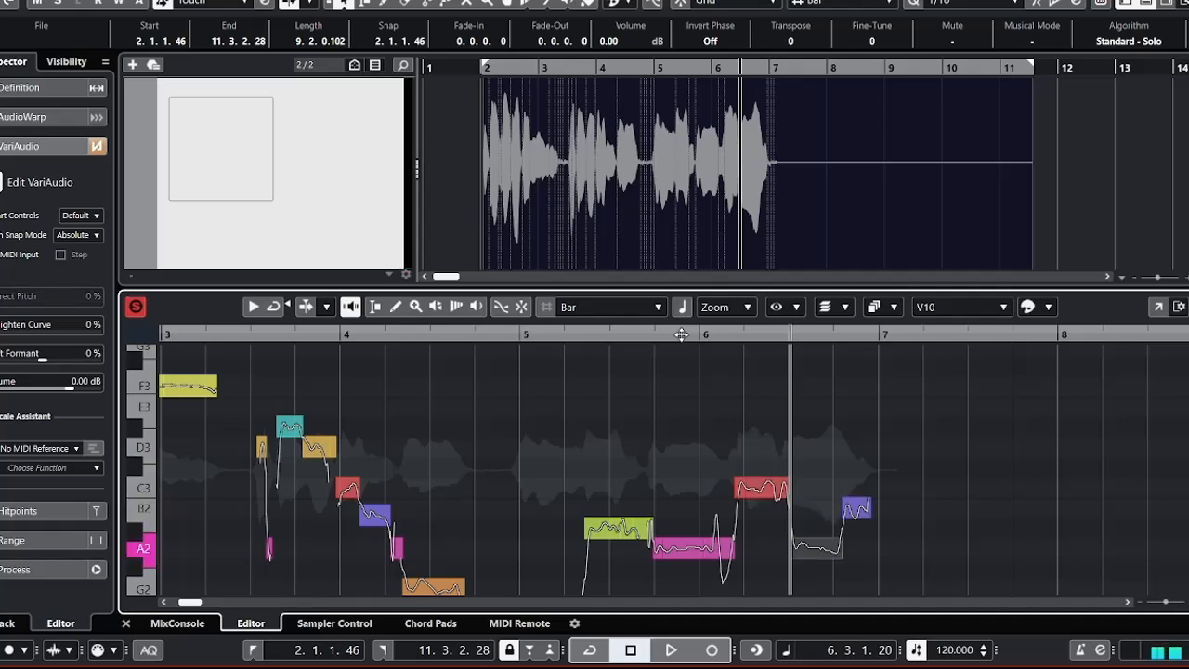
Try the short final segment at the end of bar 6 at C#3.
{"action": "key", "text": "Right"}
{"action": "key", "text": "Up"}
{"action": "key", "text": "Up"}
{"action": "key", "text": "Right"}
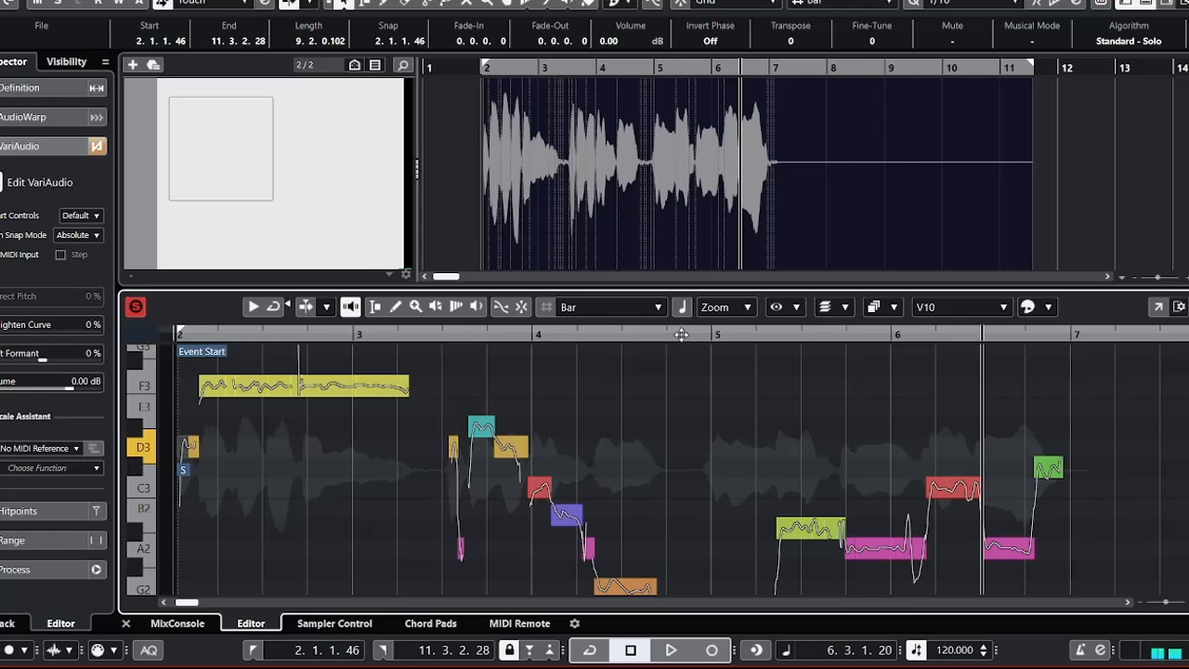
Audition the ending from beat 6.2 and try the short C3 segment at the start of that note at C#3.
{"action": "left_click", "coordinate": [962, 335]}
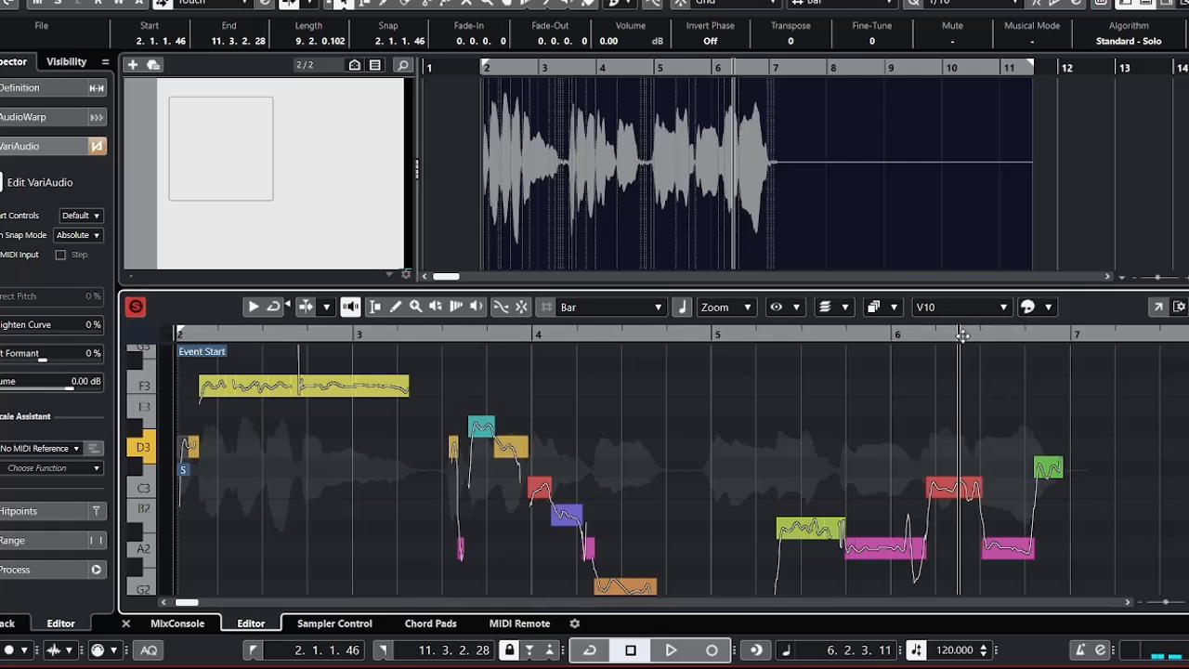
{"action": "left_click", "coordinate": [943, 487]}
{"action": "key", "text": "space"}
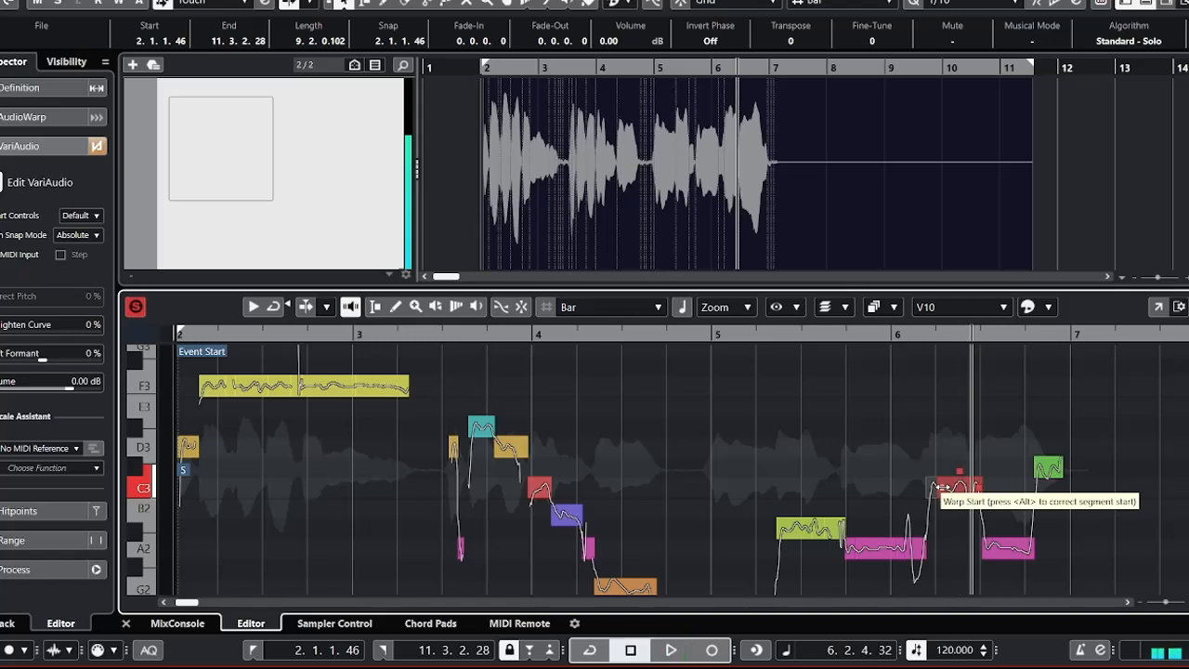
{"action": "key", "text": "space"}
{"action": "key", "text": "Up"}
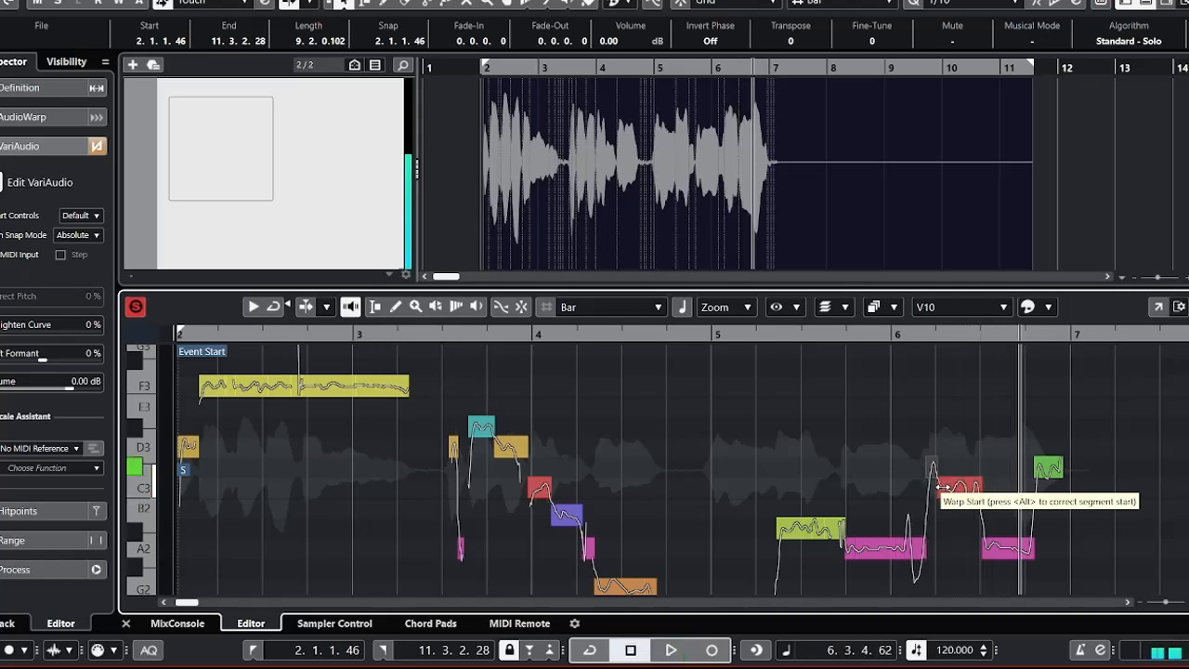
Set both the segment after beat 6.3 and the short final segment of bar 6 to A#2.
{"action": "key", "text": "Right"}
{"action": "key", "text": "Right"}
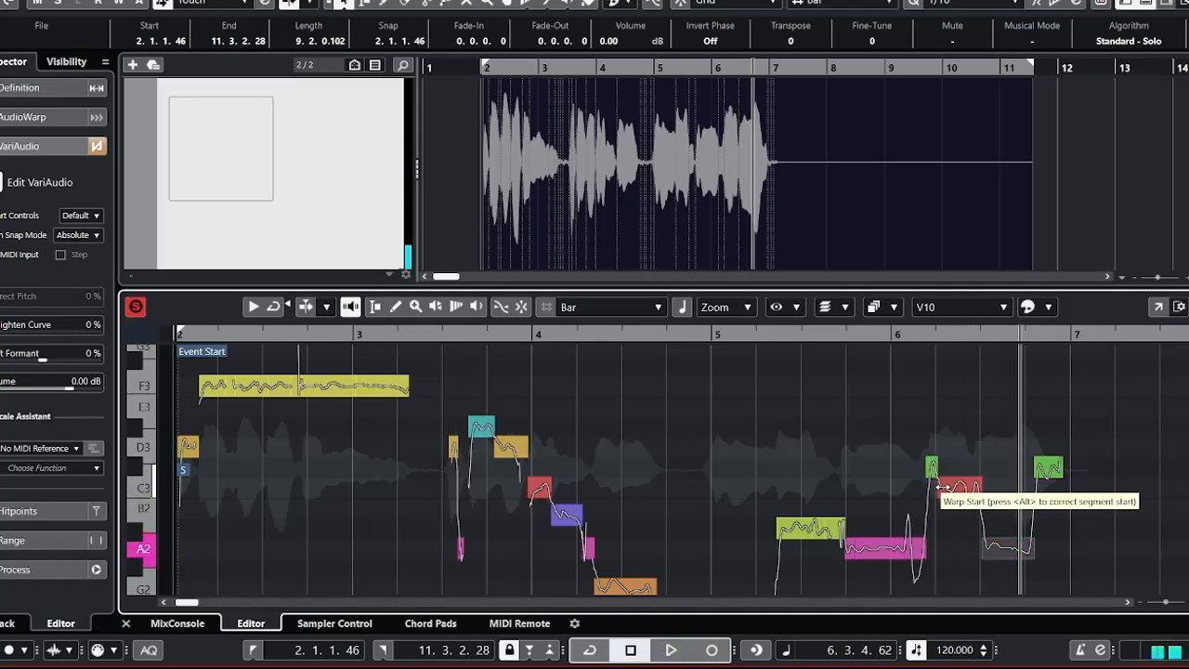
{"action": "key", "text": "Up"}
{"action": "key", "text": "Right"}
{"action": "key", "text": "Down"}
{"action": "key", "text": "Down"}
{"action": "key", "text": "Down"}
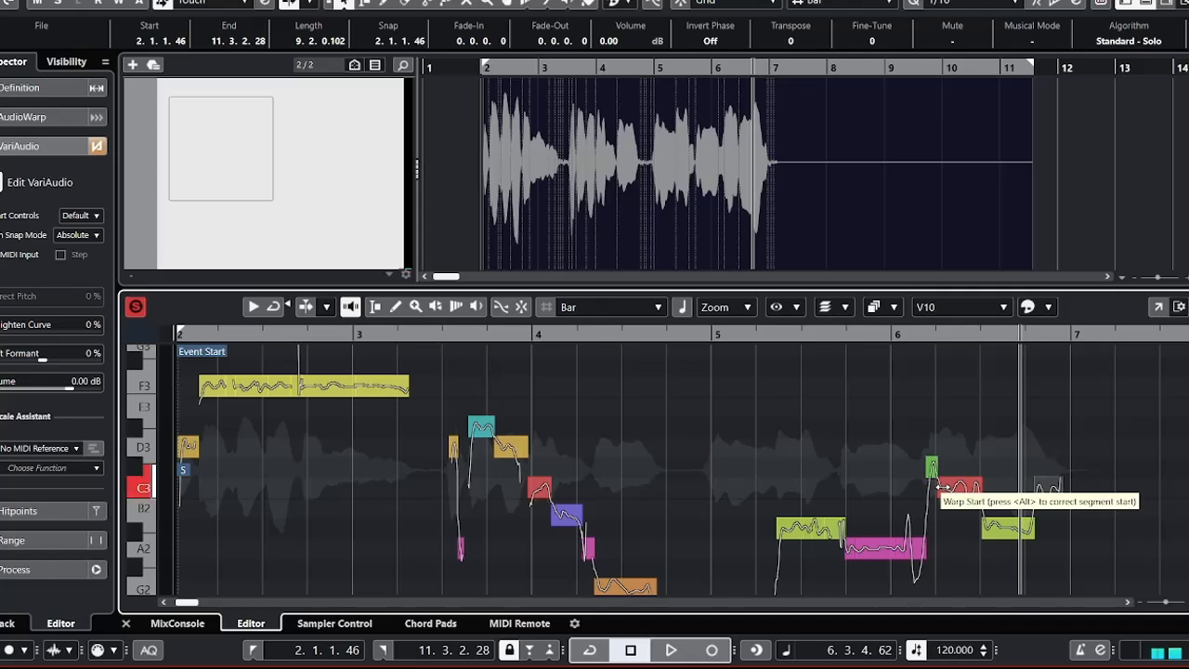
Lower the C3 segment before beat 6.3 and the short C#3 segment preceding it to B2.
{"action": "key", "text": "Left"}
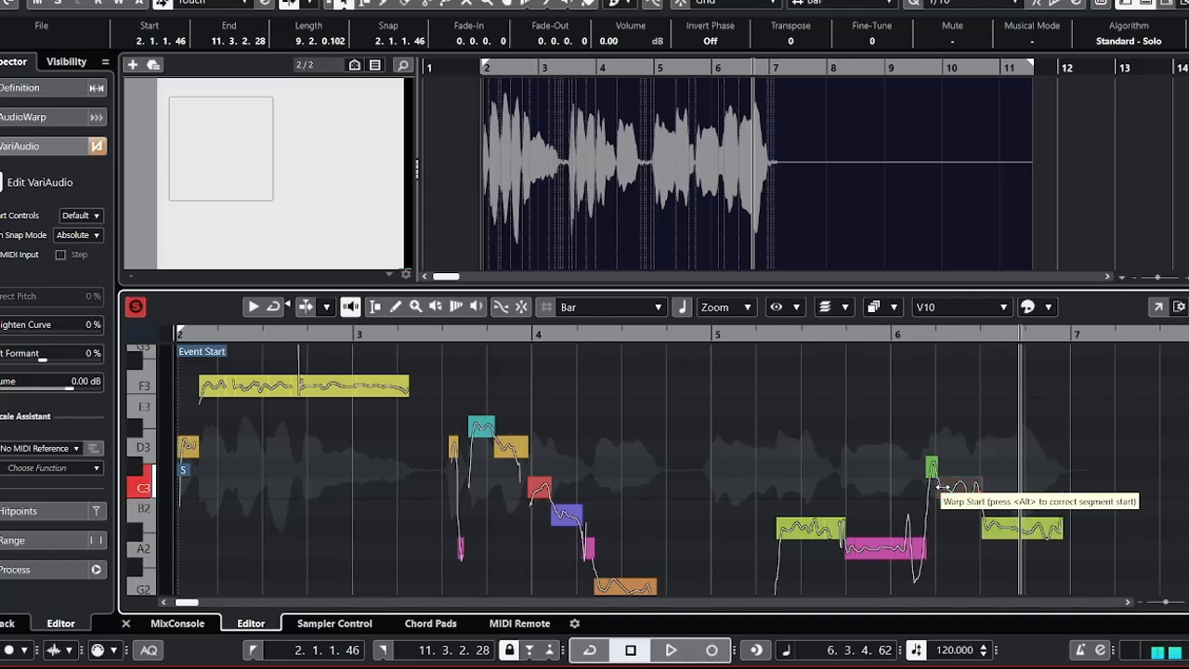
{"action": "key", "text": "Down"}
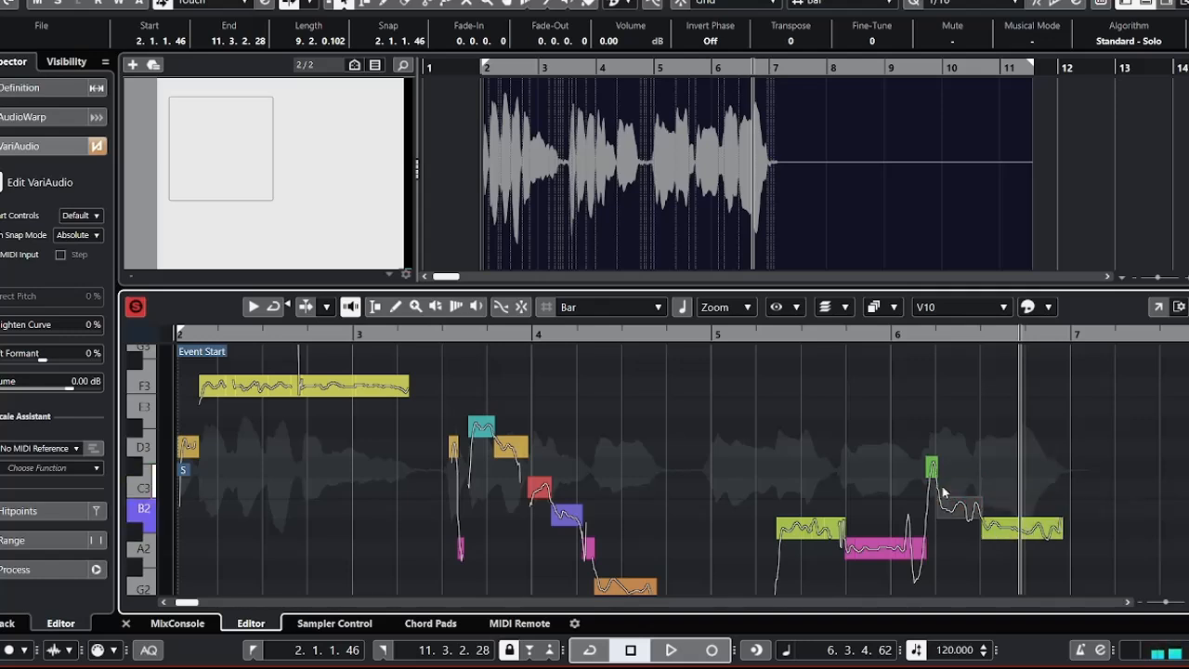
{"action": "key", "text": "Left"}
{"action": "key", "text": "Down"}
{"action": "key", "text": "Down"}
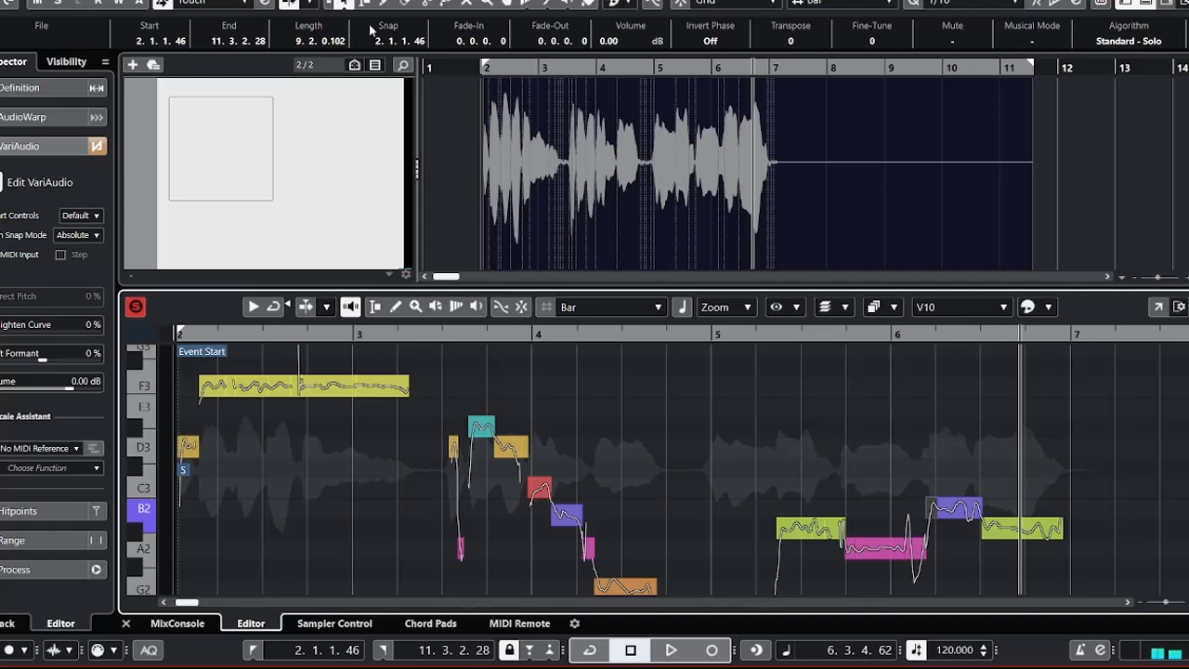
Audition the third phrase from early in bar 5, then replay its ending from late in bar 5.
{"action": "left_click", "coordinate": [758, 335]}
{"action": "key", "text": "space"}
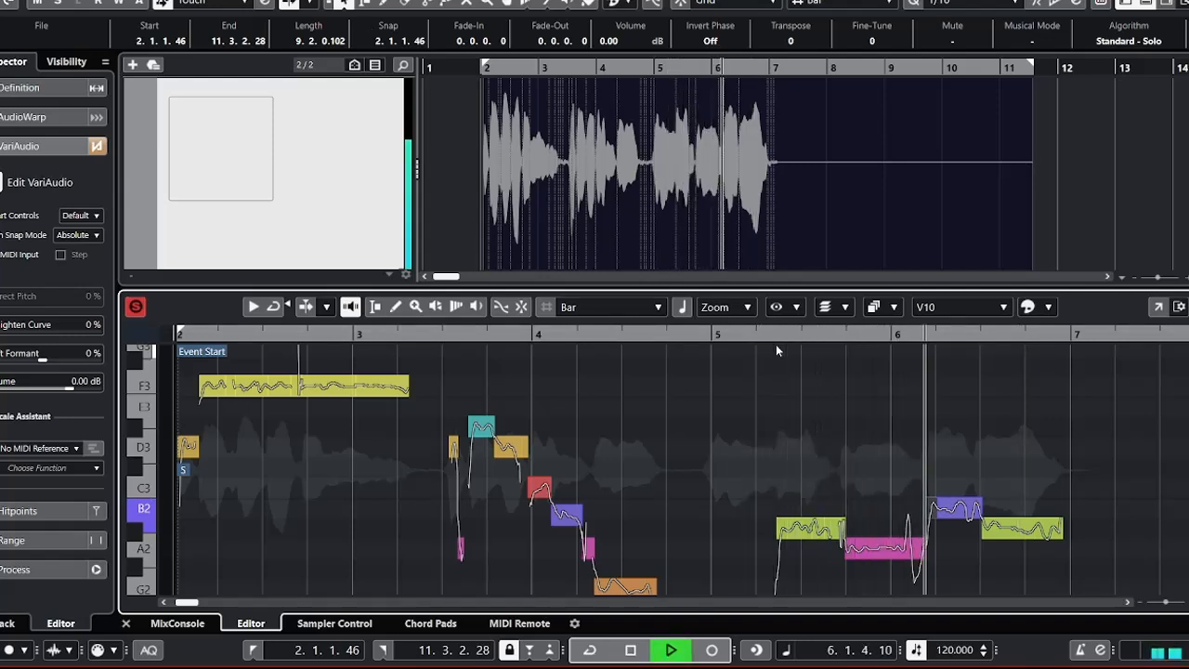
{"action": "key", "text": "space"}
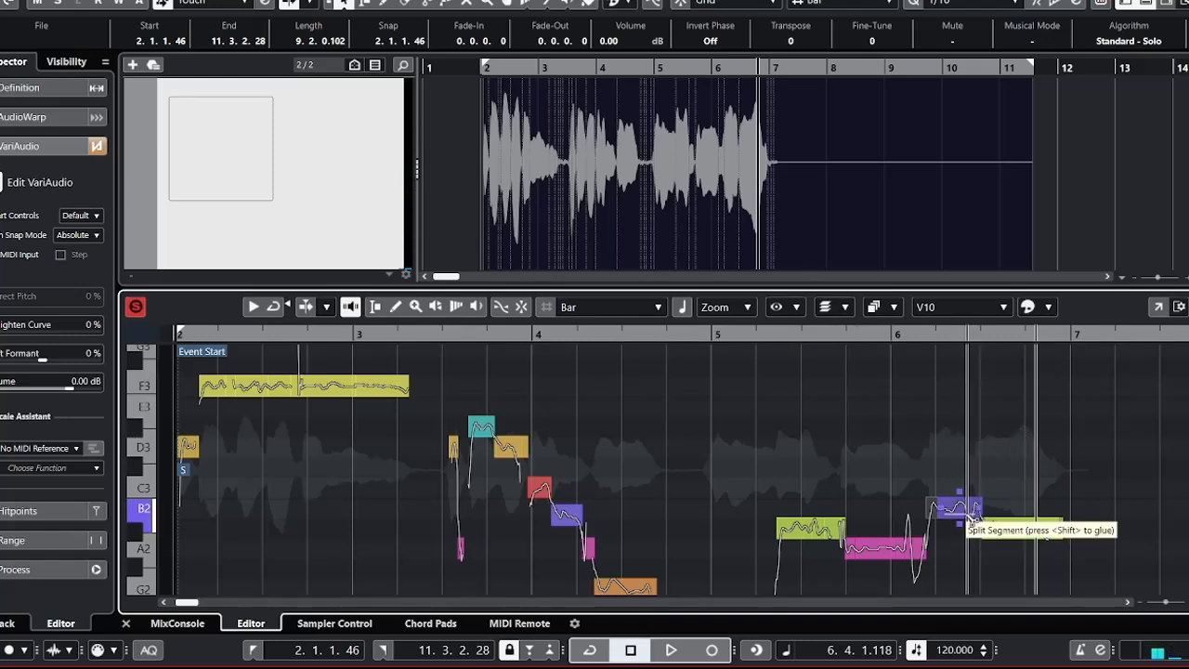
{"action": "left_click", "coordinate": [855, 337]}
{"action": "key", "text": "space"}
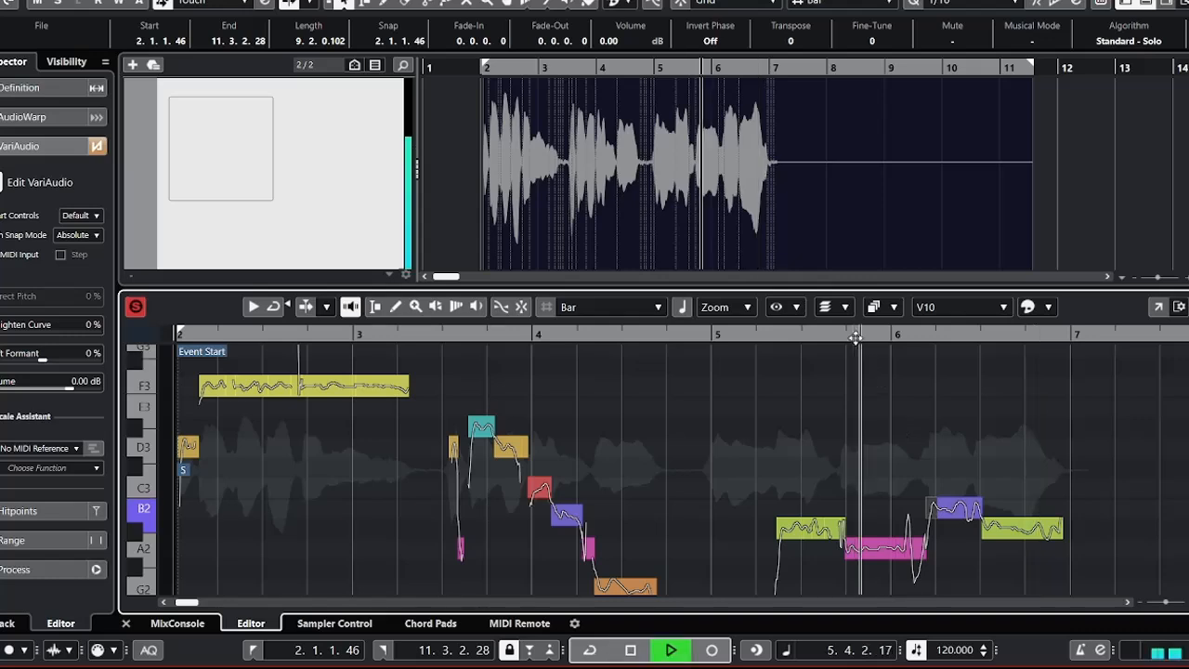
{"action": "key", "text": "space"}
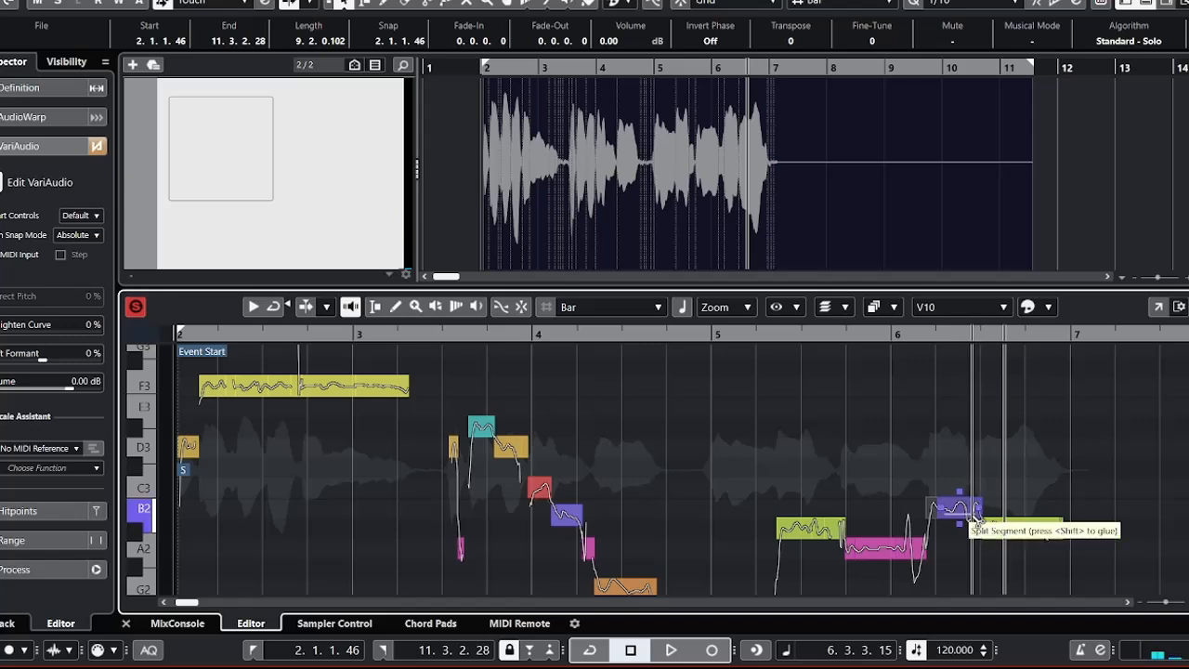
Split off the end of the B2 segment before beat 6.3, correct both parts' pitch to 100%, and lower the split-off end to A#2.
{"action": "left_click", "coordinate": [973, 522]}
{"action": "left_click_drag", "start_coordinate": [979, 493], "coordinate": [958, 519]}
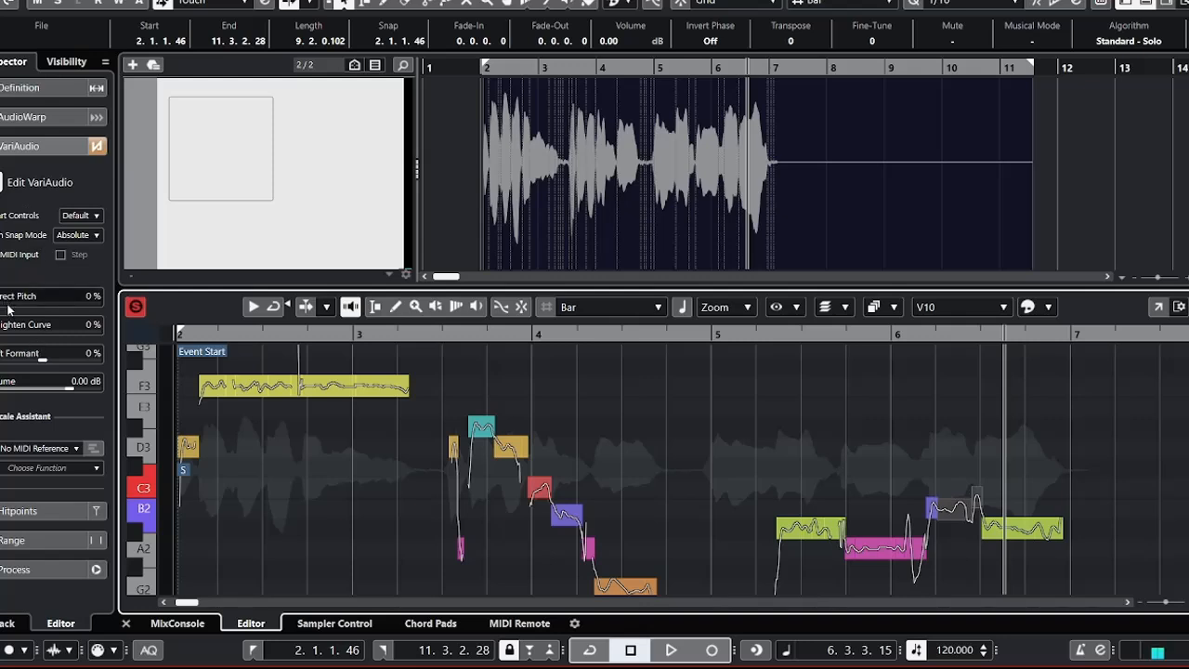
{"action": "left_click_drag", "start_coordinate": [8, 308], "coordinate": [109, 303]}
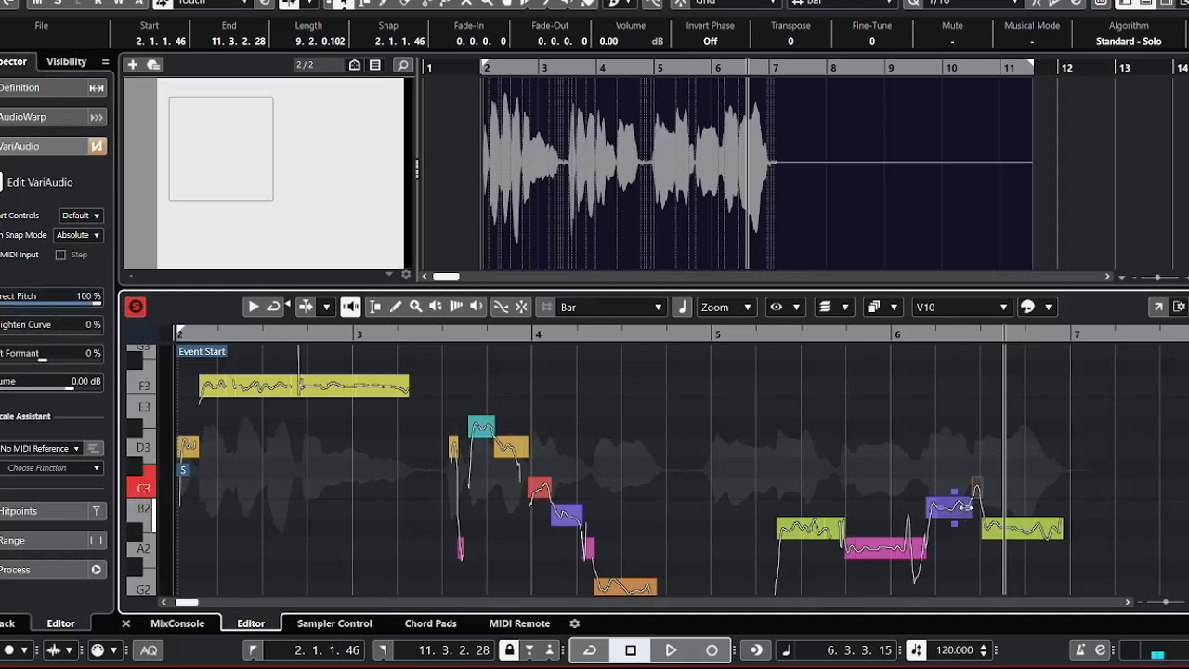
{"action": "key", "text": "Down"}
{"action": "key", "text": "Down"}
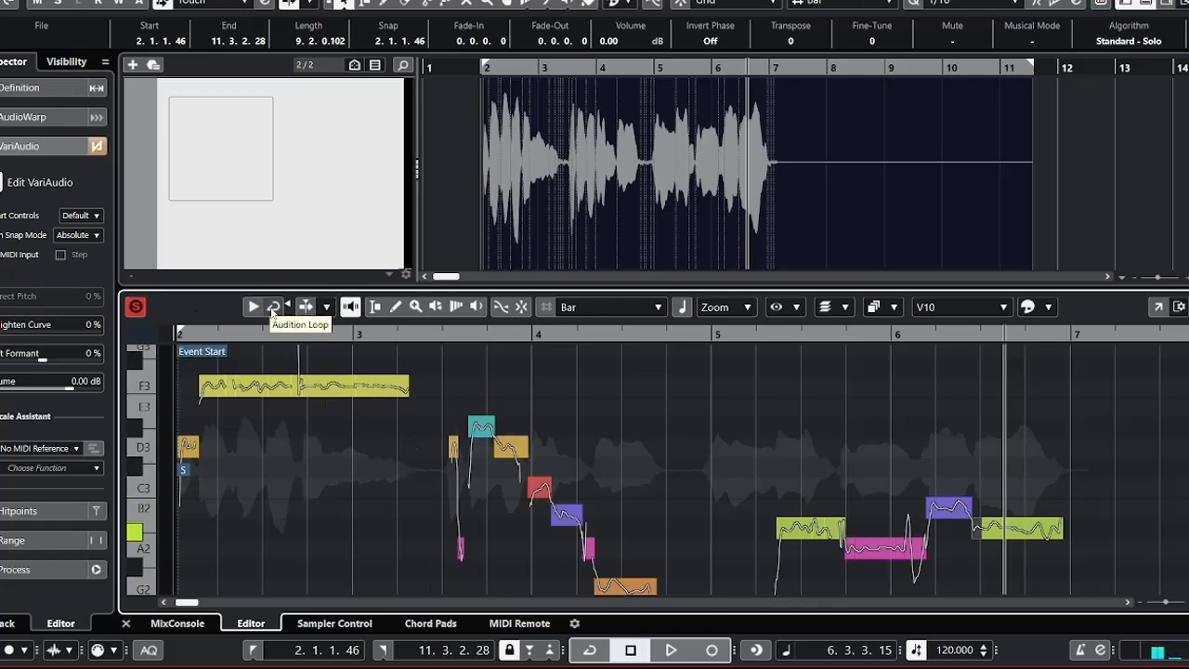
Play the whole vocal from just before bar 2 to the end of bar 6.
{"action": "key", "text": "g"}
{"action": "key", "text": "g"}
{"action": "key", "text": "g"}
{"action": "key", "text": "g"}
{"action": "key", "text": "g"}
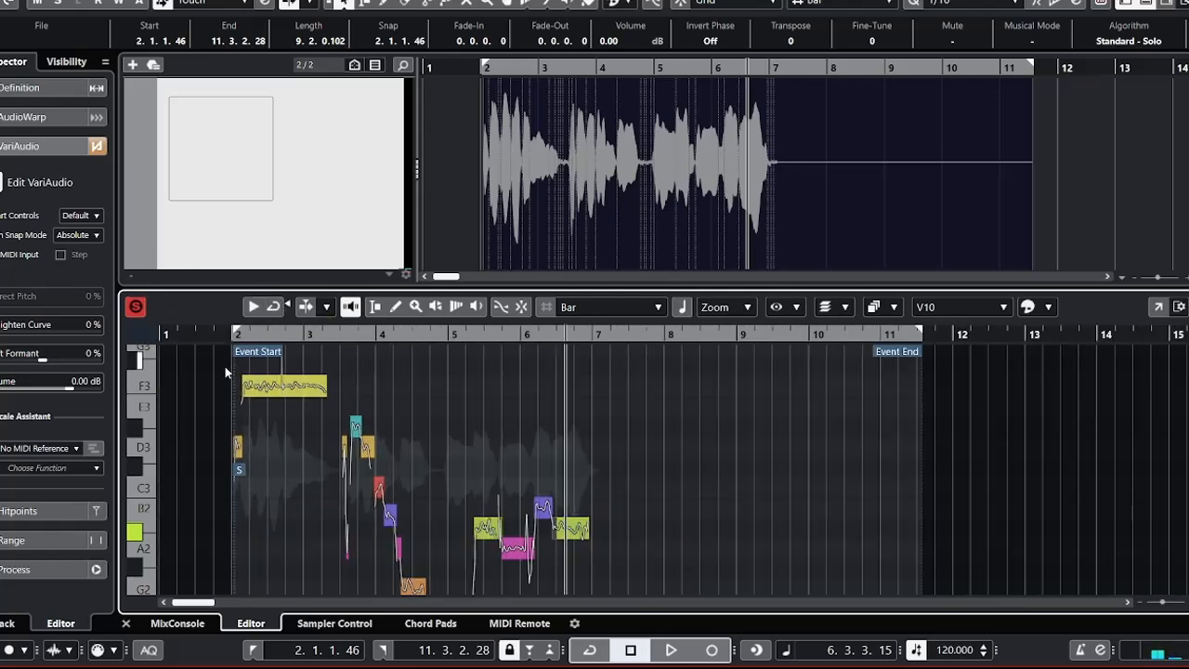
{"action": "left_click", "coordinate": [213, 338]}
{"action": "key", "text": "space"}
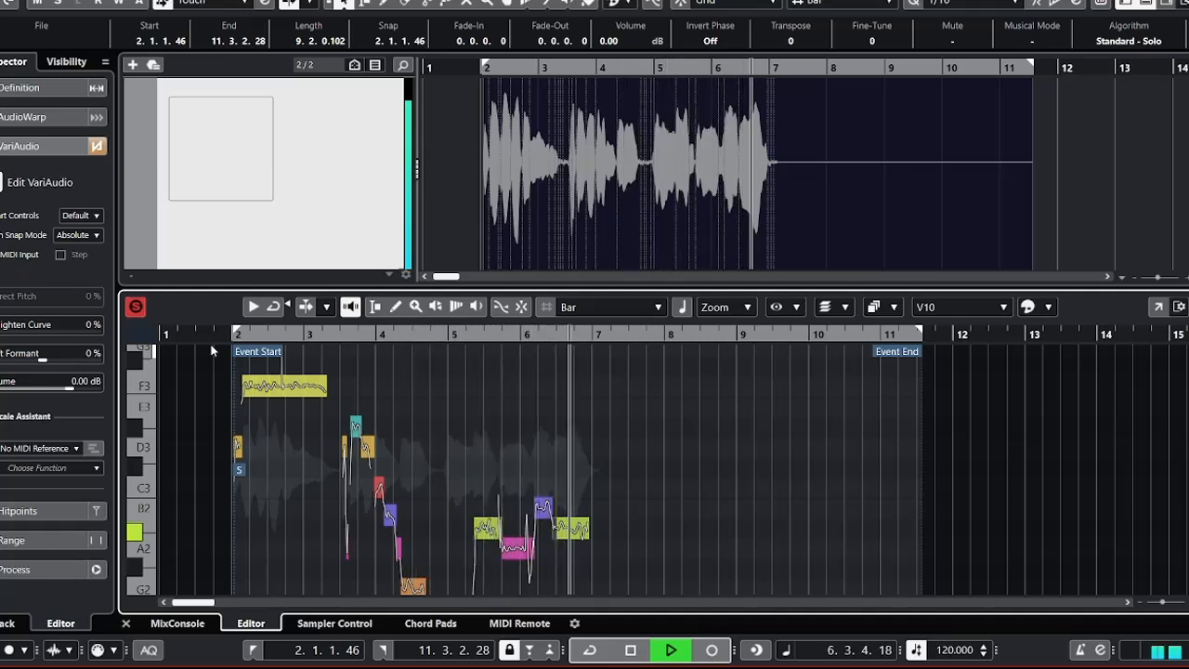
{"action": "key", "text": "space"}
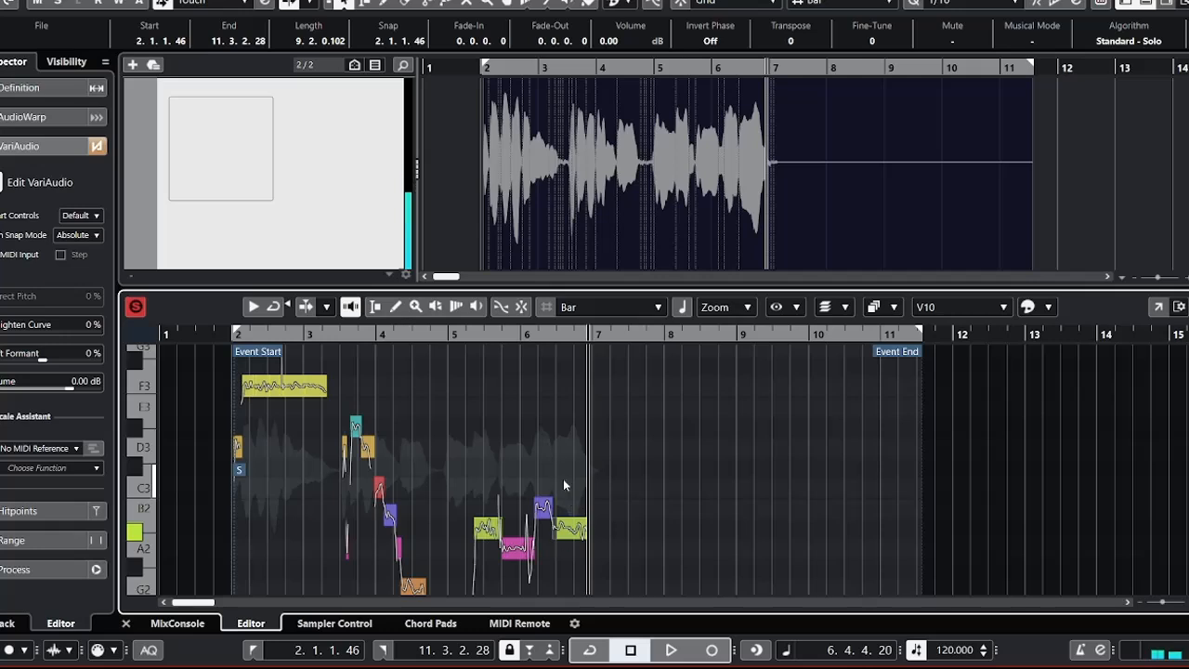
Raise the B2 segment in bar 6 to C3 and audition the whole vocal from just before bar 2.
{"action": "left_click", "coordinate": [541, 513]}
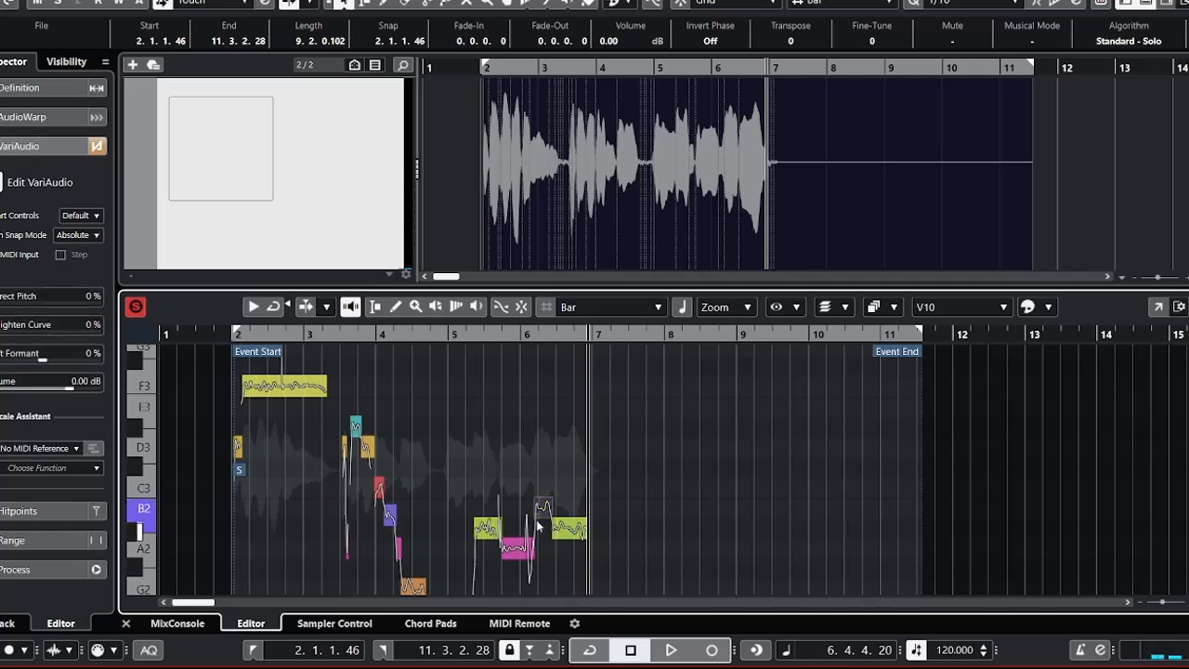
{"action": "key", "text": "Up"}
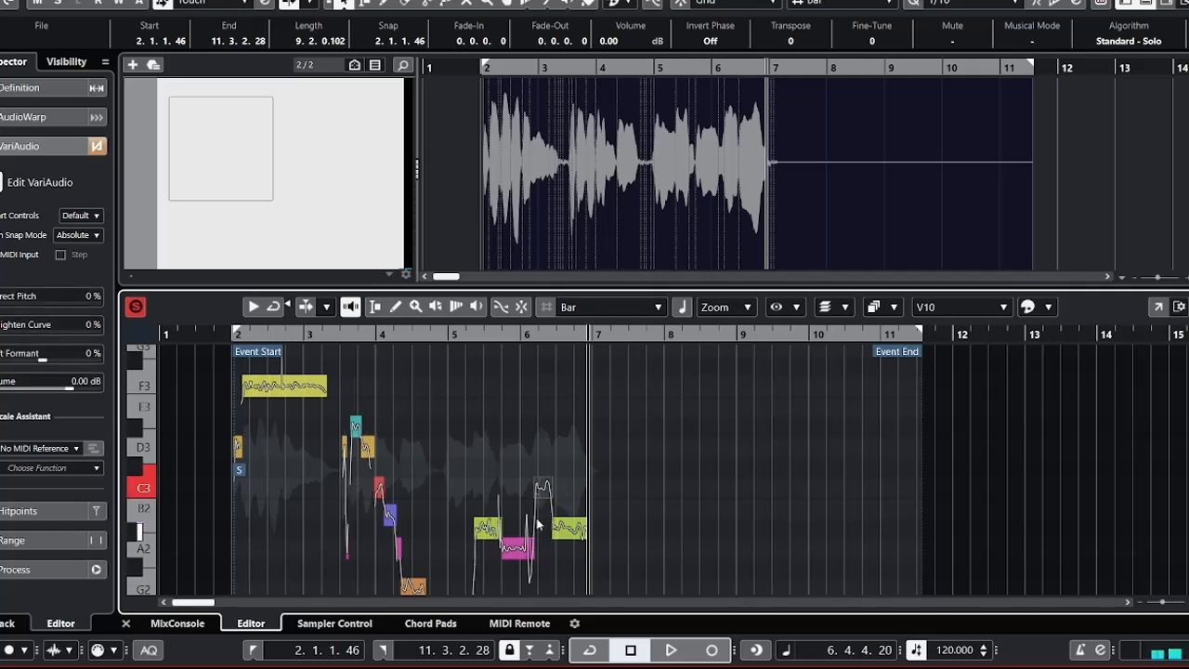
{"action": "left_click", "coordinate": [223, 334]}
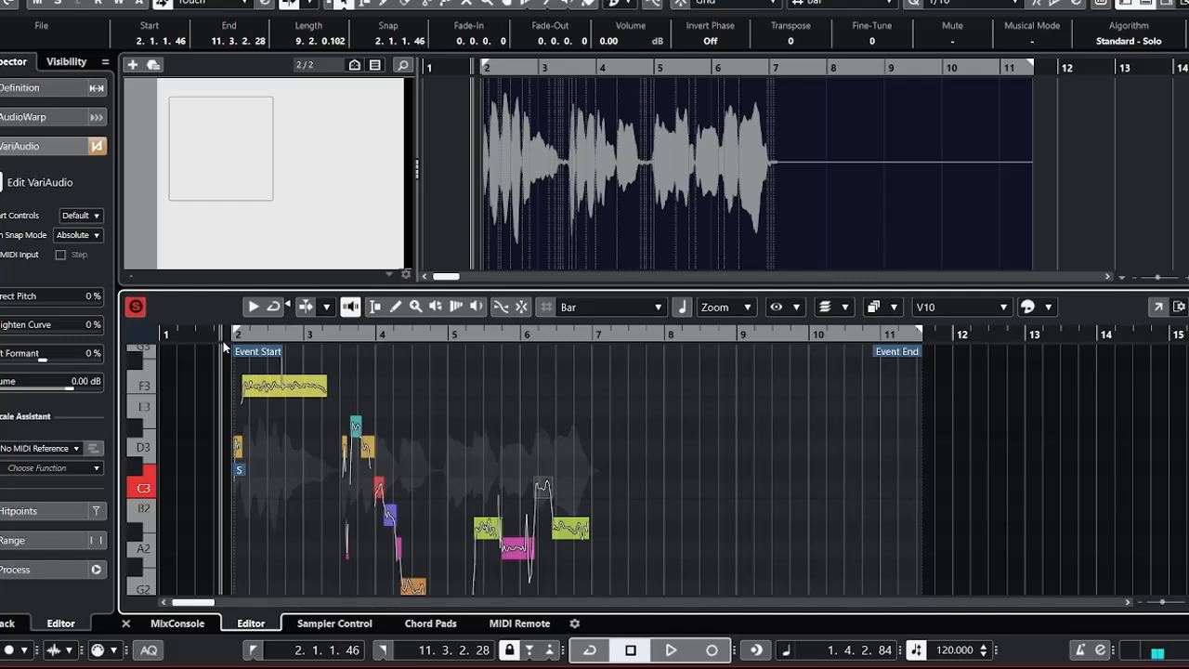
{"action": "key", "text": "space"}
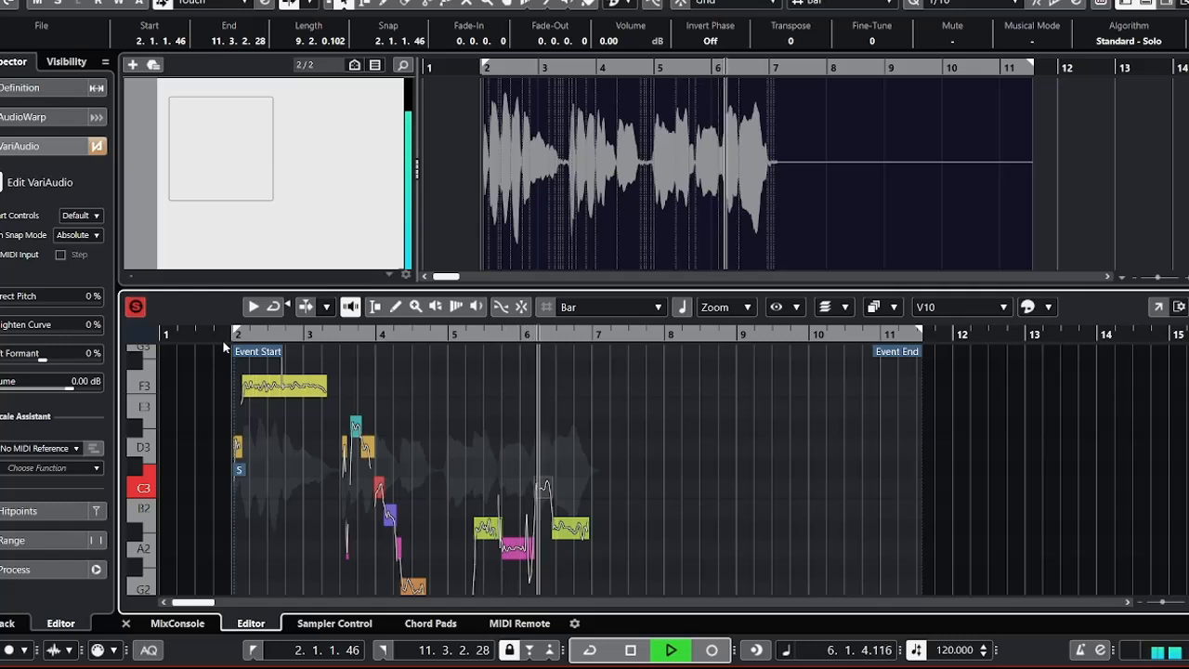
{"action": "key", "text": "space"}
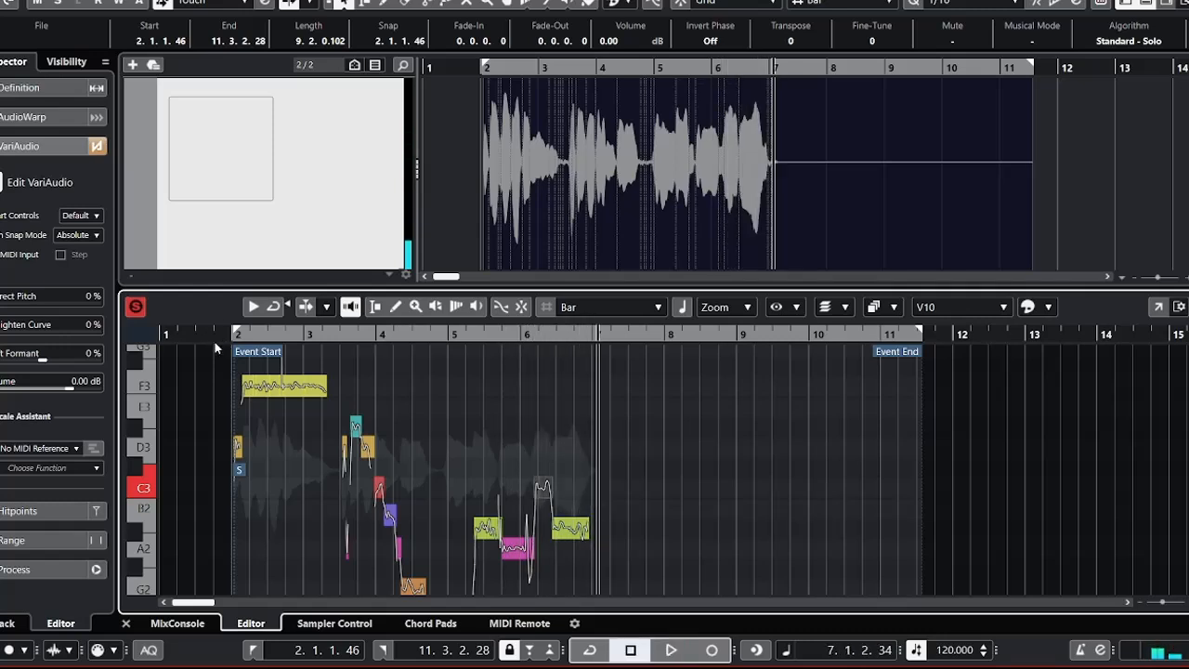
Replay the vocal from just before bar 2 until late in bar 6.
{"action": "left_click", "coordinate": [230, 331]}
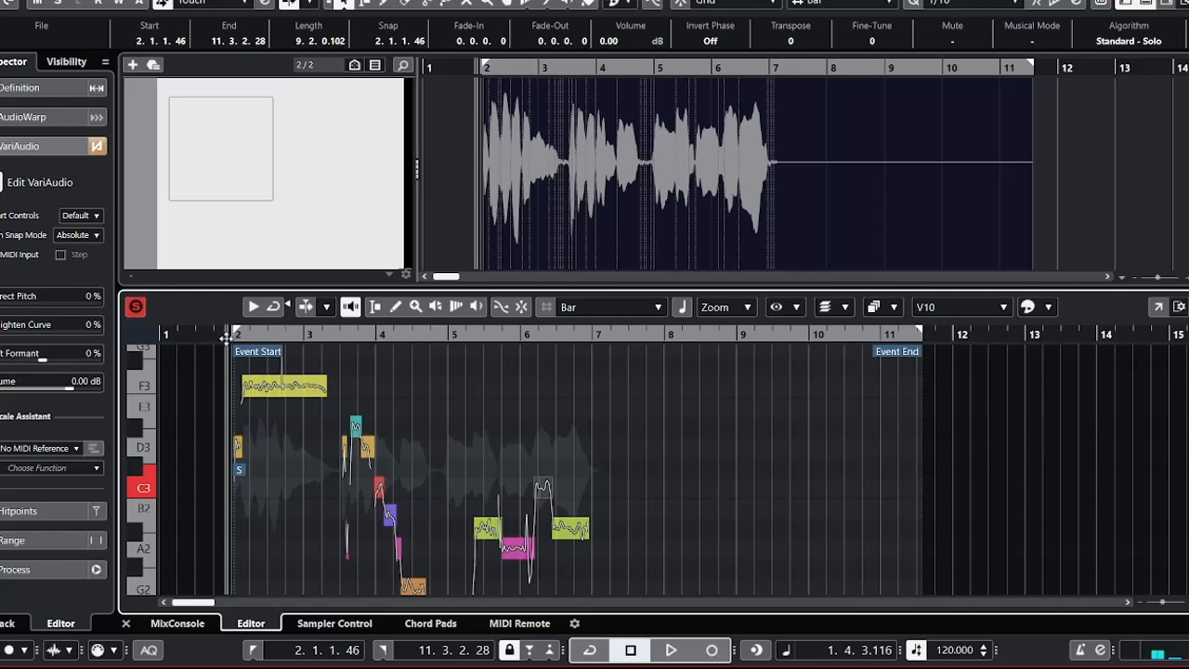
{"action": "key", "text": "space"}
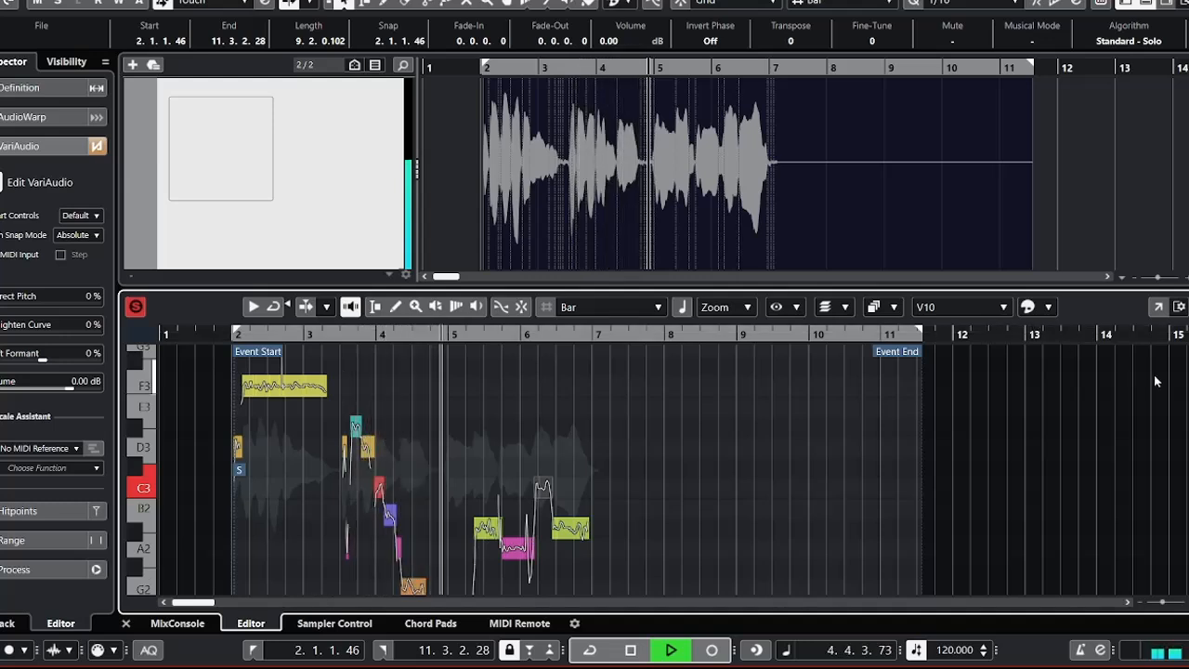
{"action": "scroll", "coordinate": [660, 469], "scroll_direction": "down", "scroll_amount": 2}
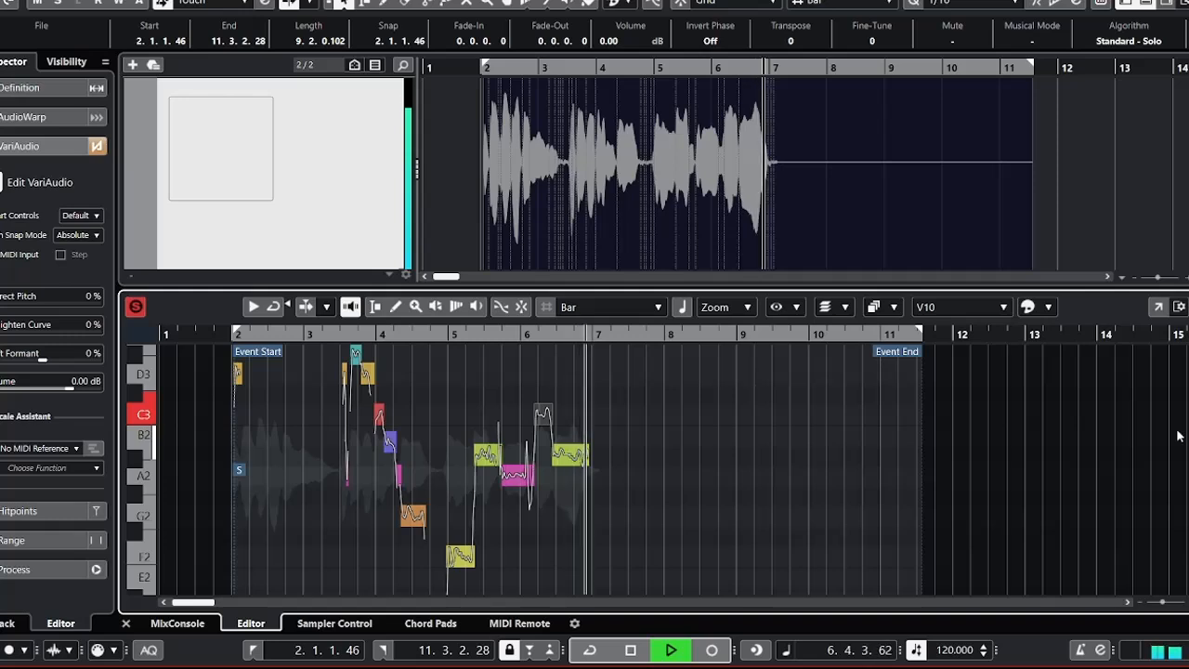
{"action": "key", "text": "space"}
Correct the pitch of all vocal segments to 100% and audition from just before bar 2 until late in bar 4.
{"action": "key", "text": "ctrl+a"}
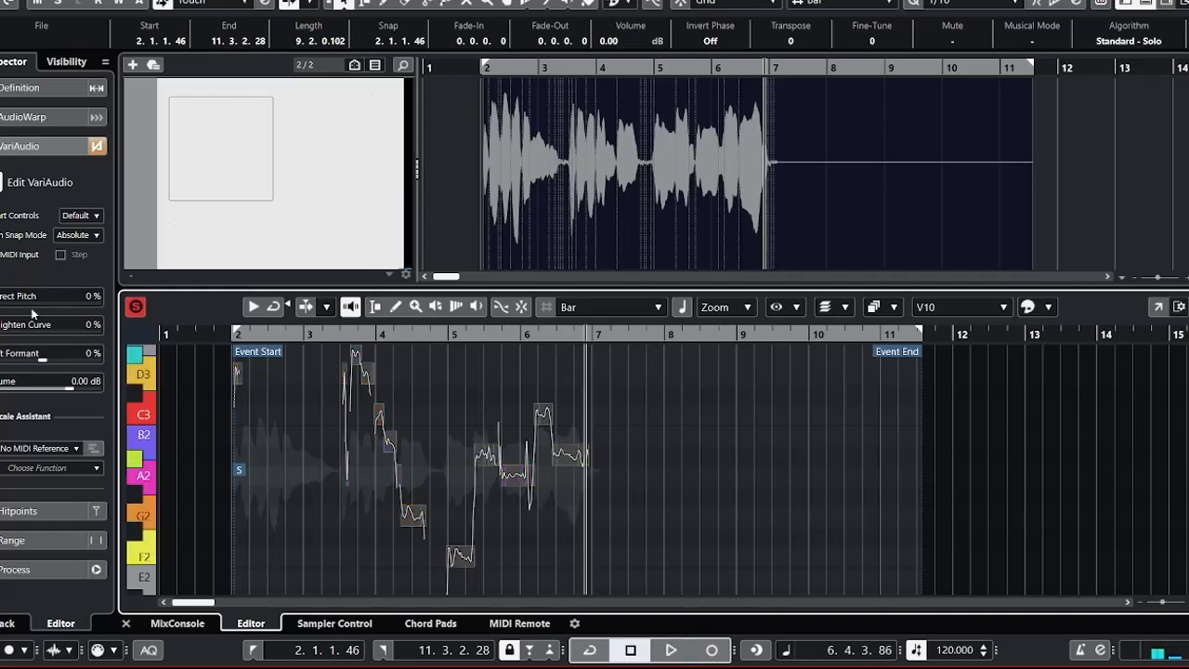
{"action": "left_click_drag", "start_coordinate": [9, 303], "coordinate": [136, 295]}
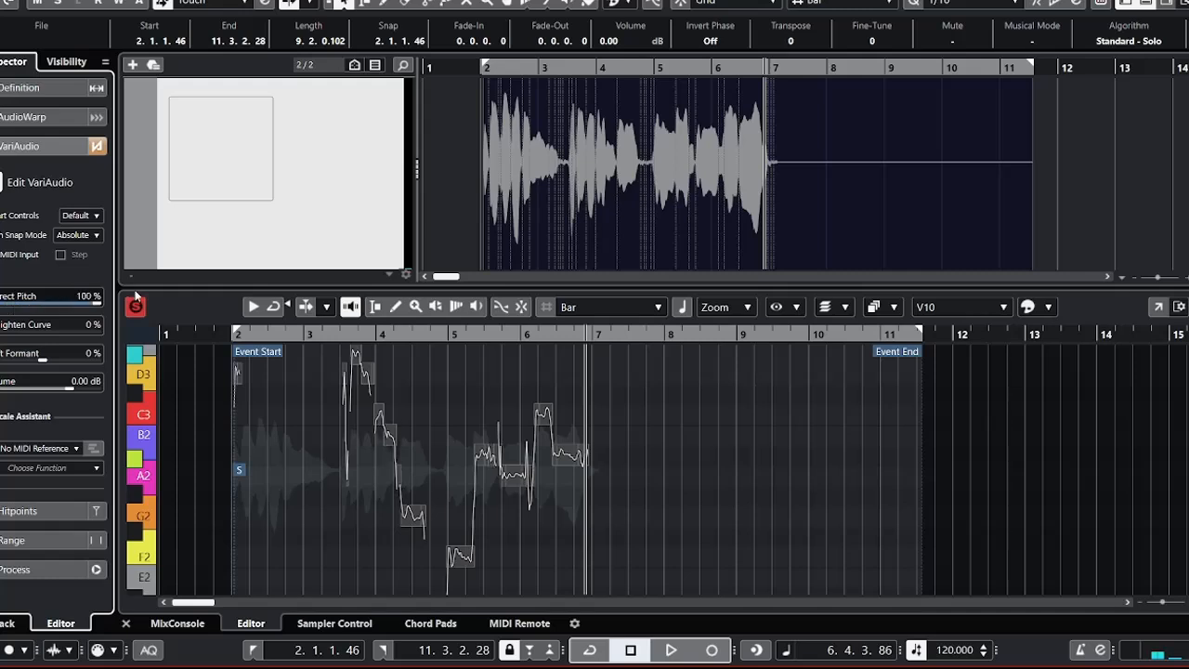
{"action": "left_click", "coordinate": [226, 335]}
{"action": "key", "text": "space"}
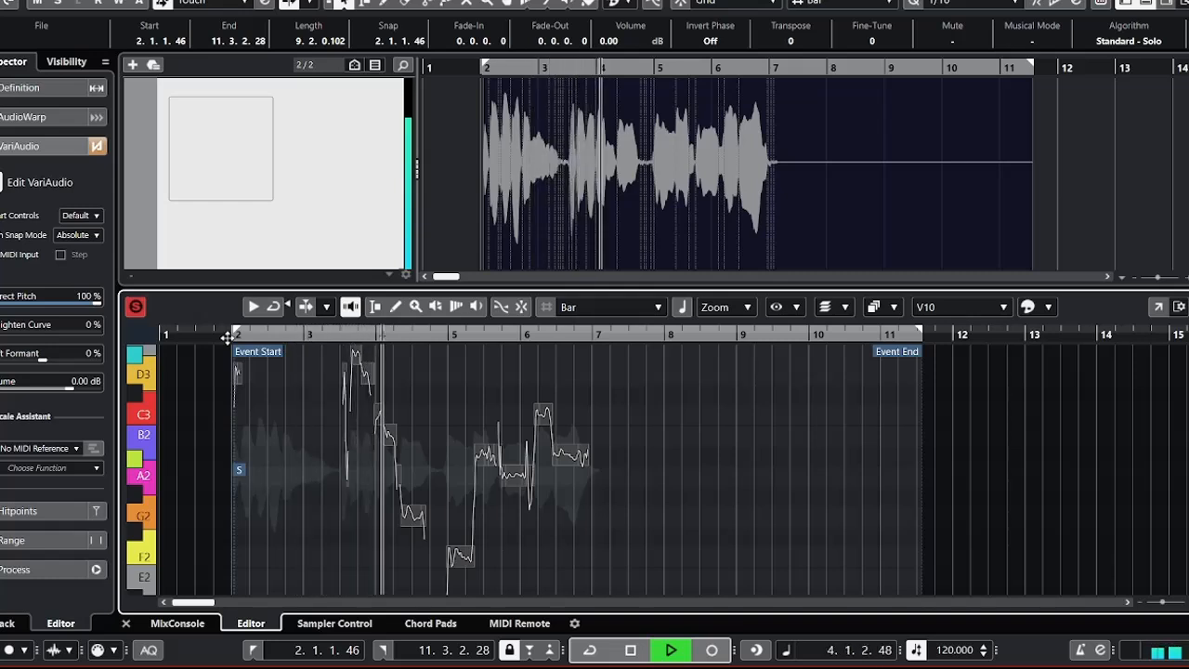
{"action": "key", "text": "space"}
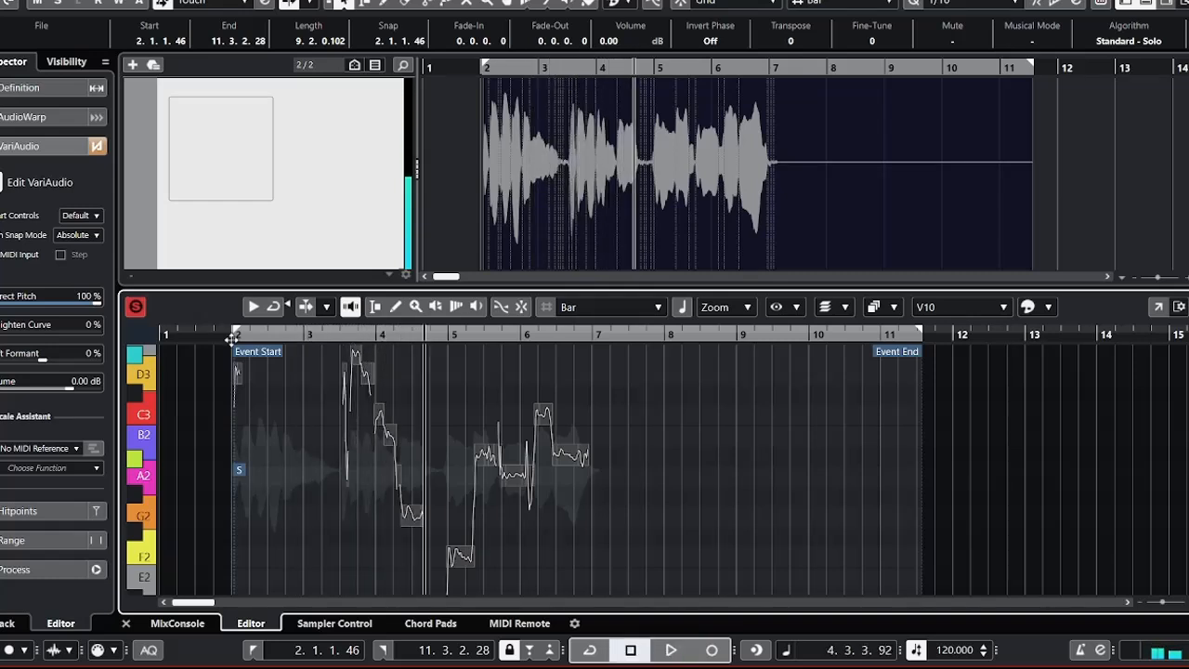
Lower the B2 segment early in bar 4 to A#2 and audition the vocal from just before bar 2.
{"action": "left_click", "coordinate": [418, 432]}
{"action": "left_click", "coordinate": [391, 438]}
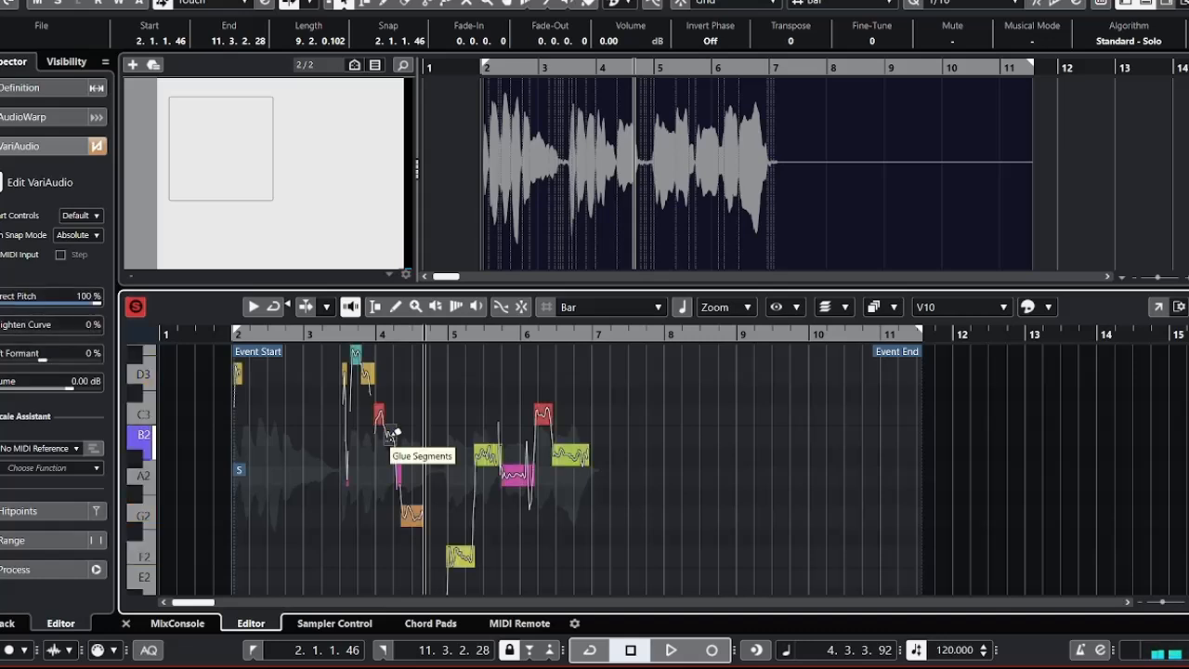
{"action": "key", "text": "Down"}
{"action": "key", "text": "Down"}
{"action": "key", "text": "Up"}
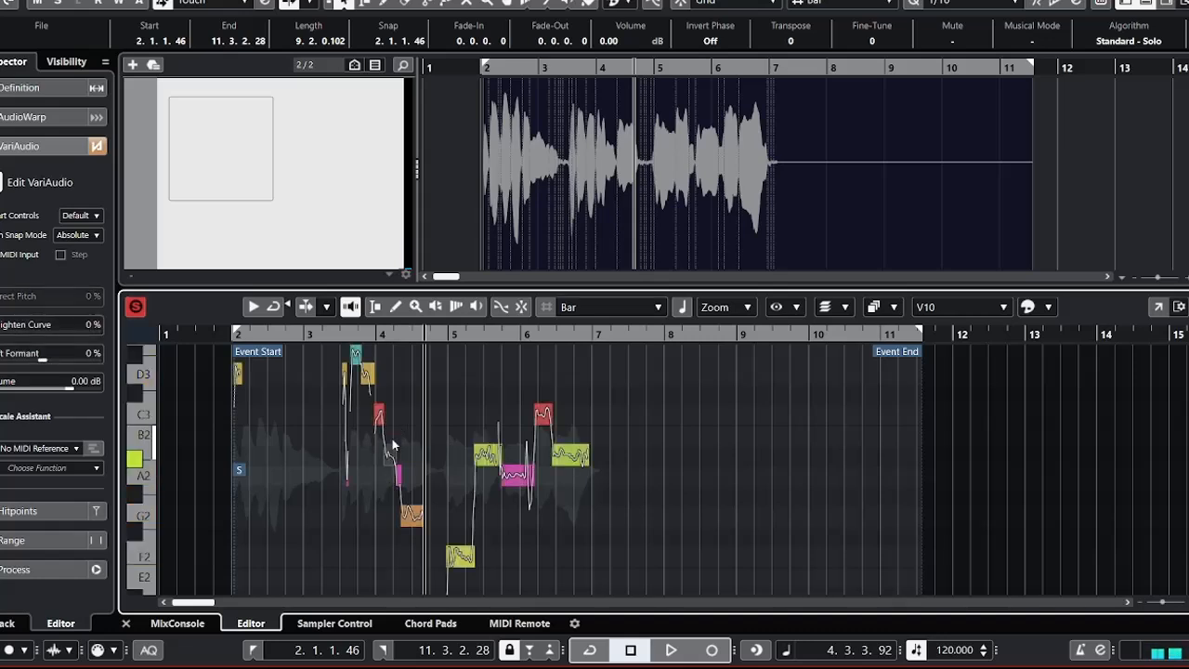
{"action": "left_click", "coordinate": [217, 337]}
{"action": "key", "text": "space"}
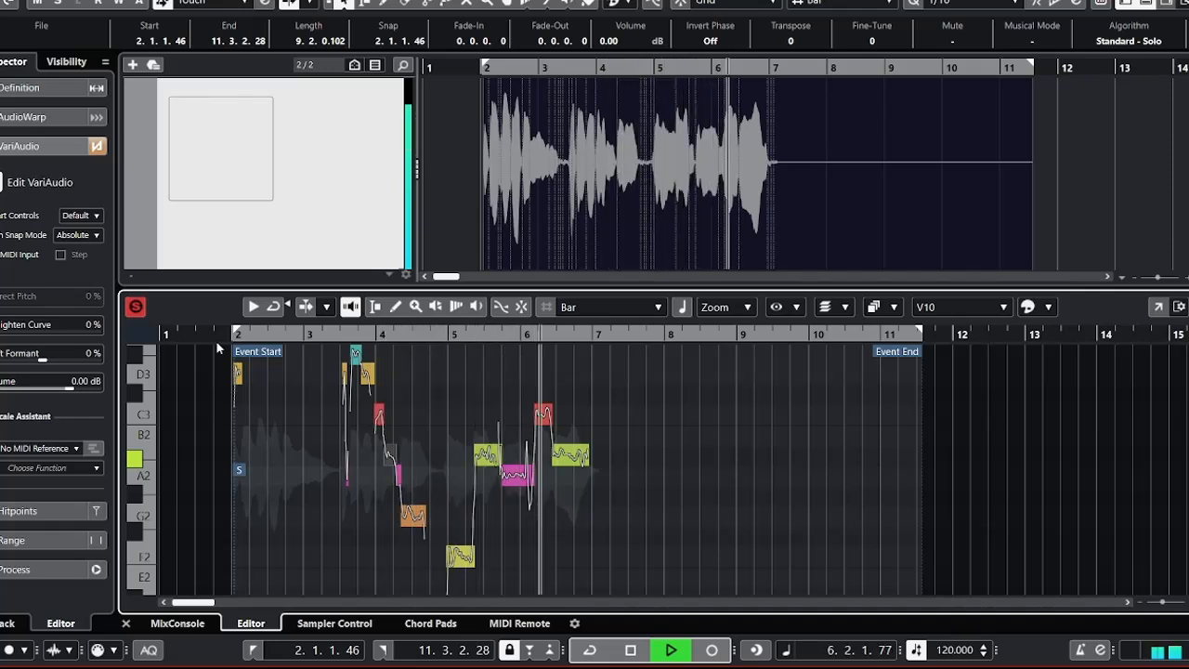
{"action": "key", "text": "space"}
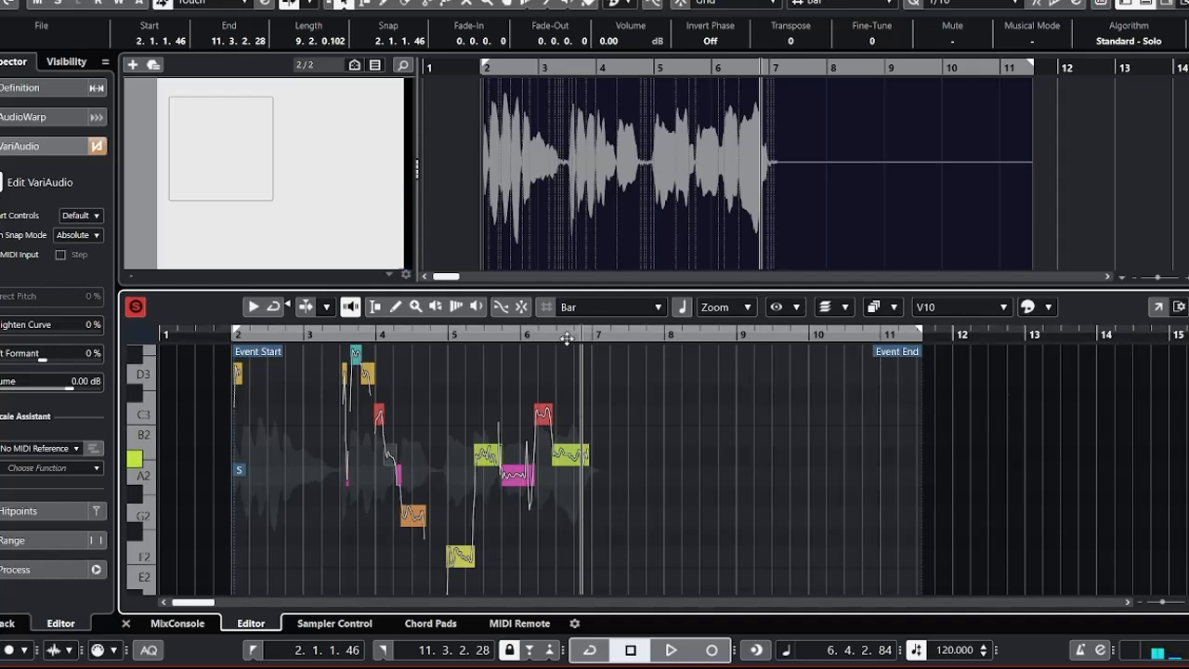
Audition the third phrase's A2 passage, then straighten the pitch curve of its end after beat 6 to 86%.
{"action": "left_click_drag", "start_coordinate": [567, 338], "coordinate": [483, 357]}
{"action": "key", "text": "space"}
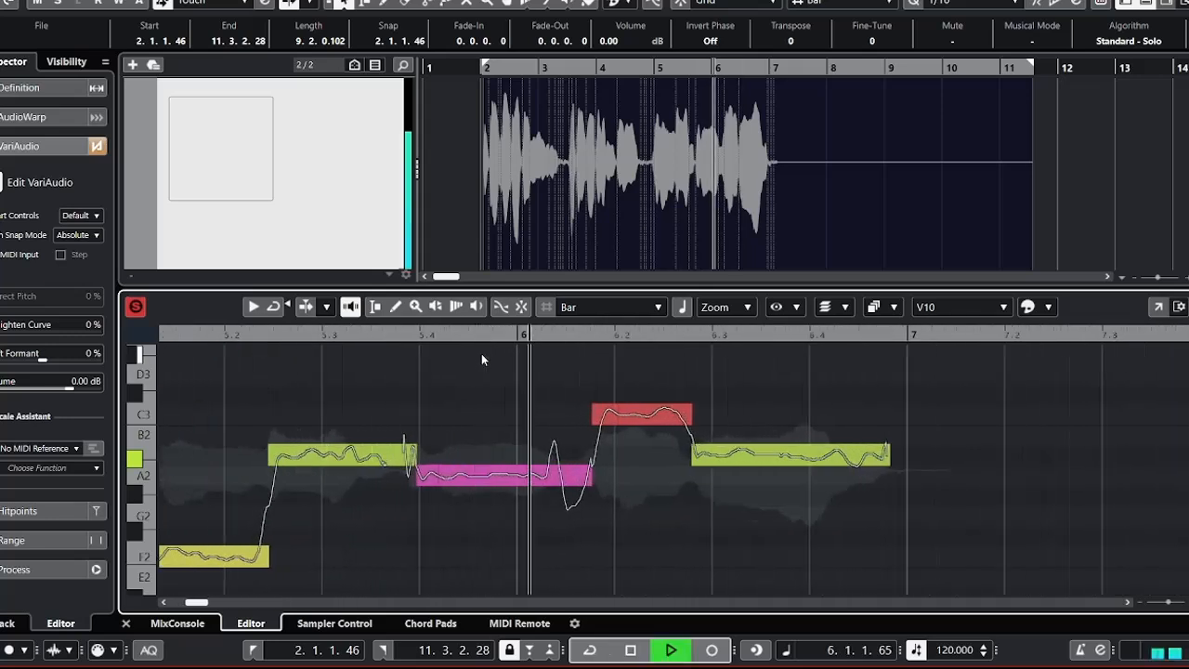
{"action": "key", "text": "space"}
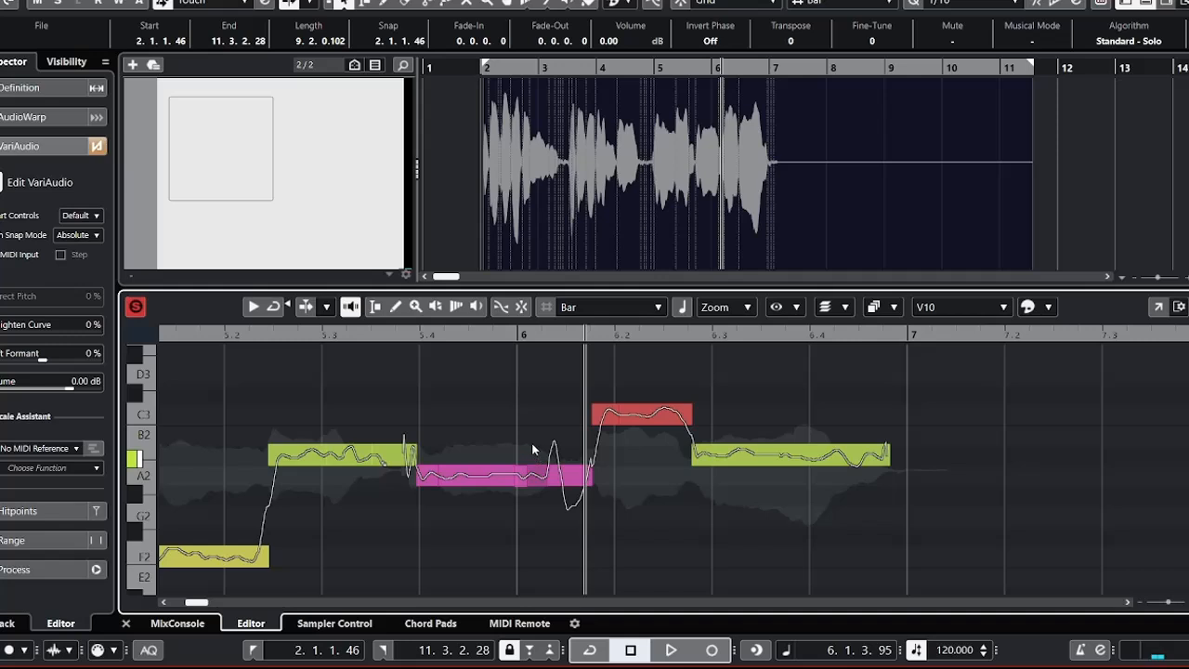
{"action": "left_click_drag", "start_coordinate": [547, 443], "coordinate": [605, 489]}
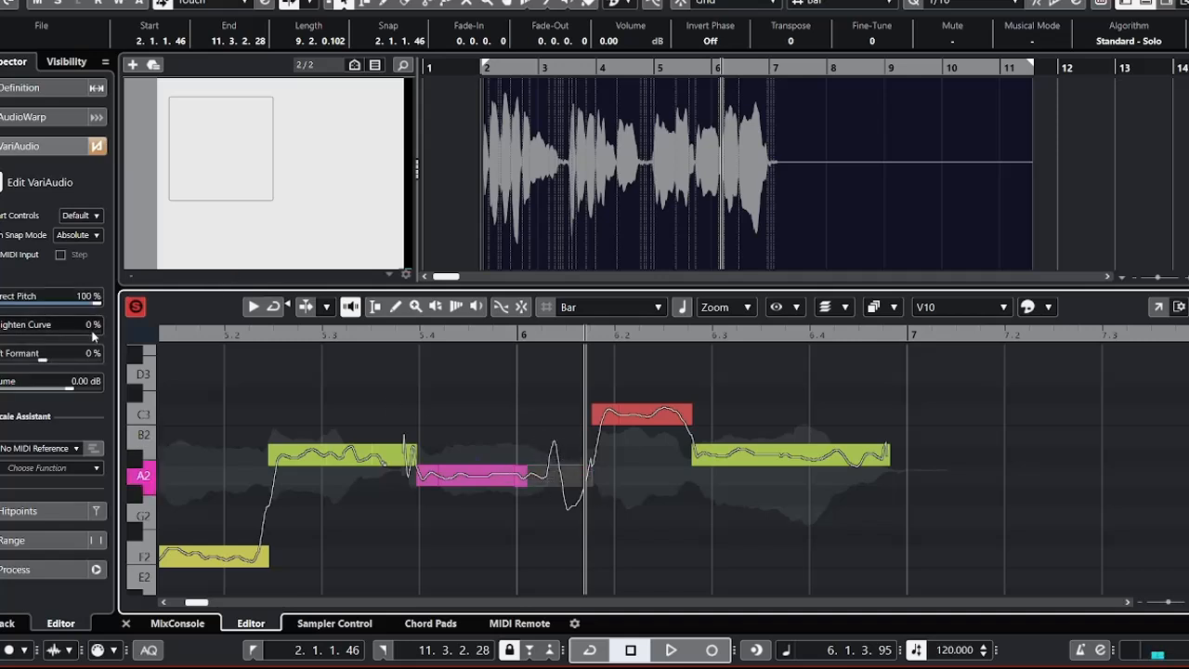
{"action": "left_click_drag", "start_coordinate": [65, 337], "coordinate": [81, 337]}
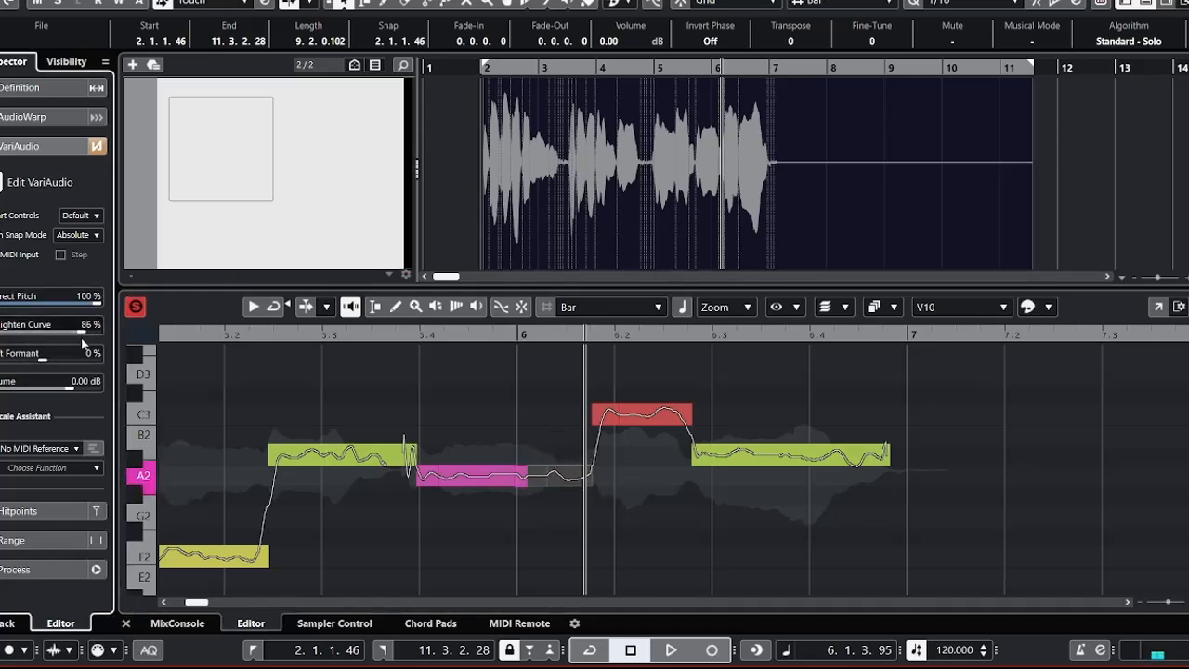
Play the third phrase twice from early in bar 5 until past beat 6.2.
{"action": "left_click", "coordinate": [186, 333]}
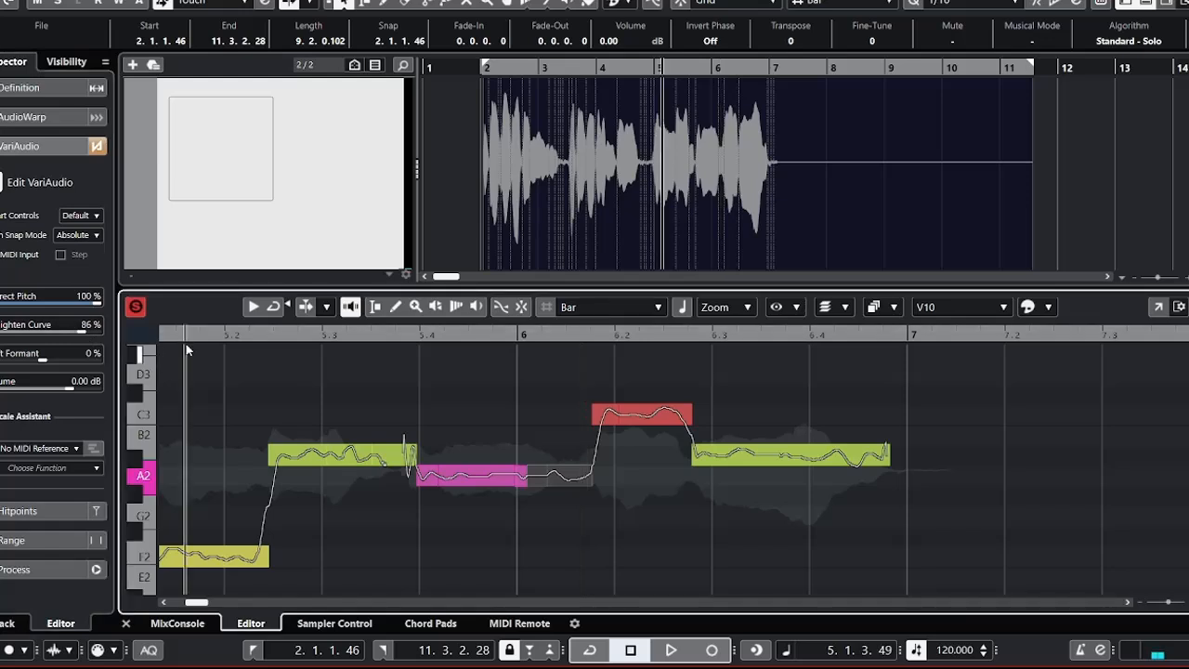
{"action": "key", "text": "space"}
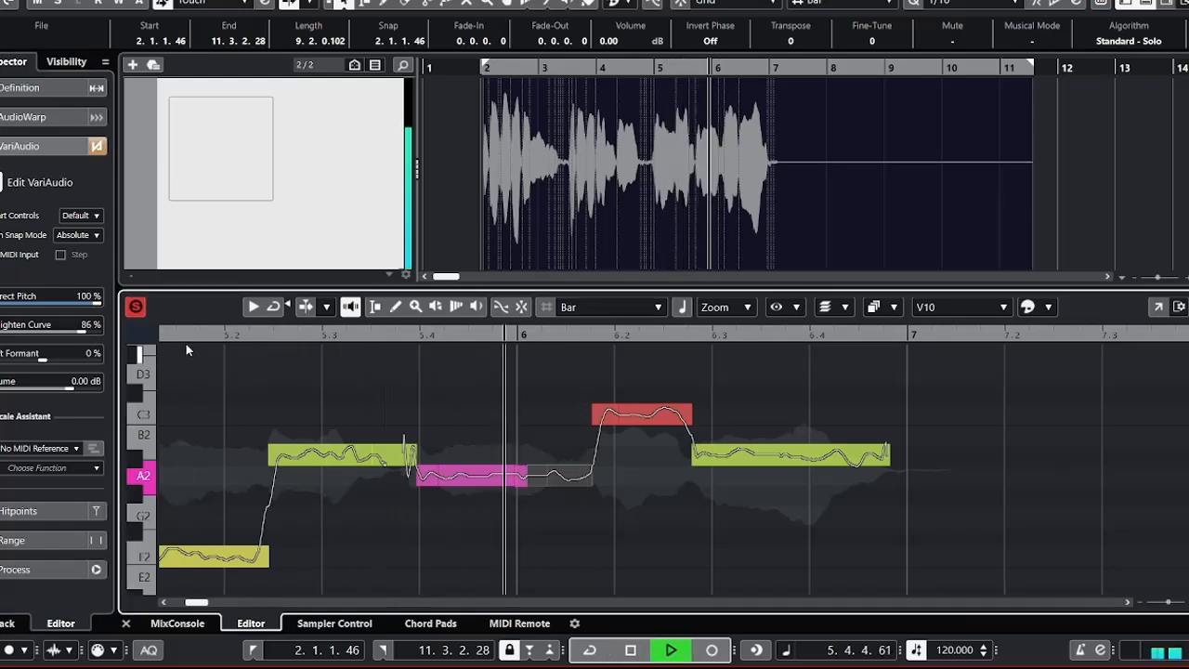
{"action": "key", "text": "space"}
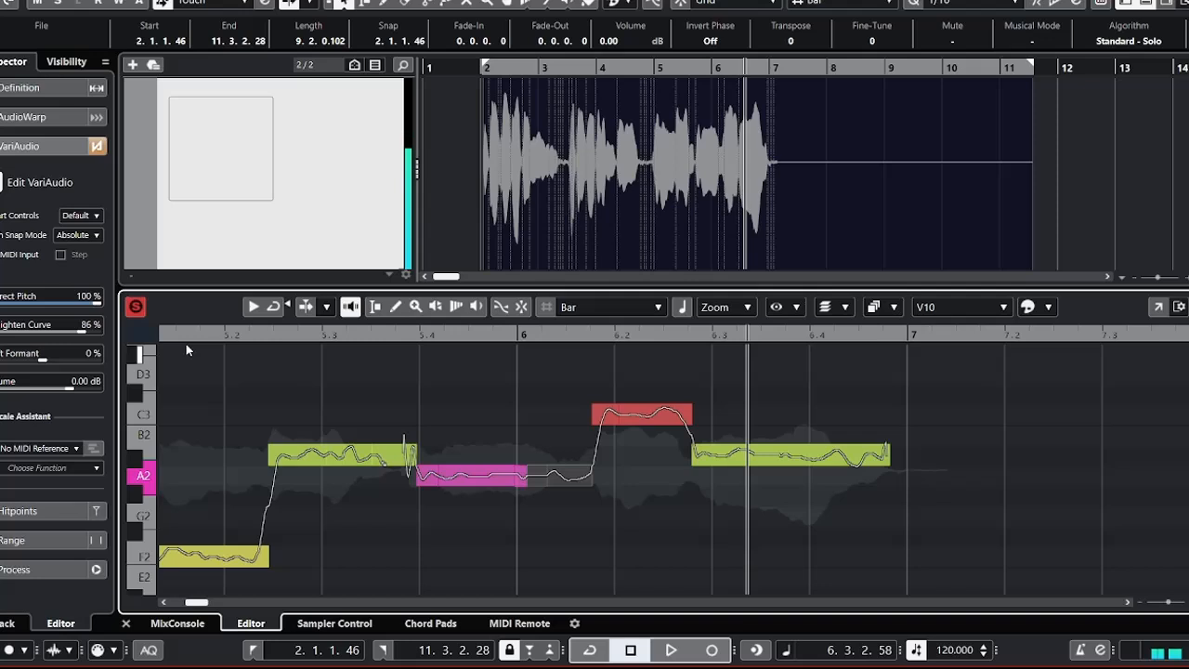
{"action": "left_click", "coordinate": [166, 335]}
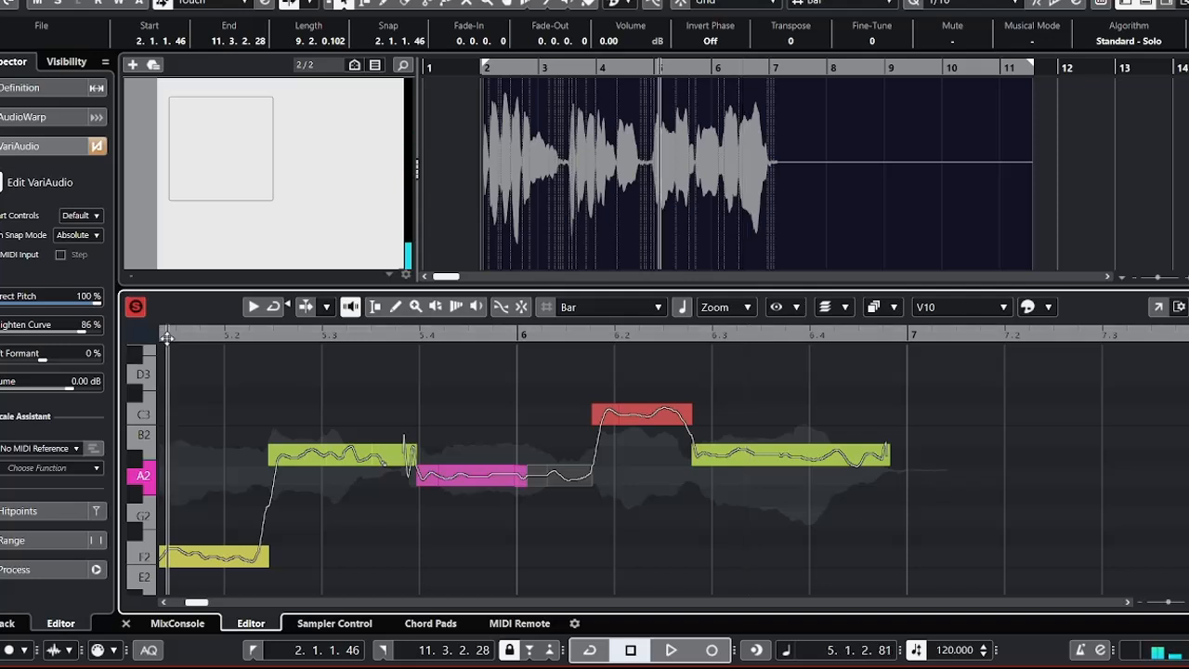
{"action": "key", "text": "space"}
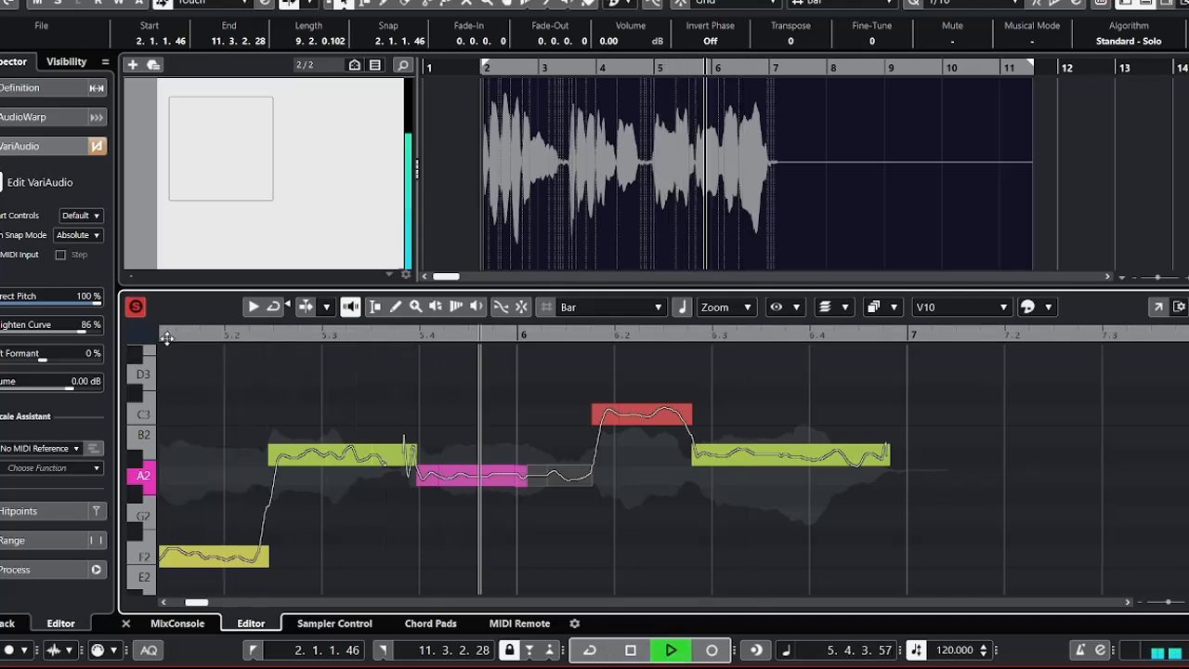
{"action": "key", "text": "space"}
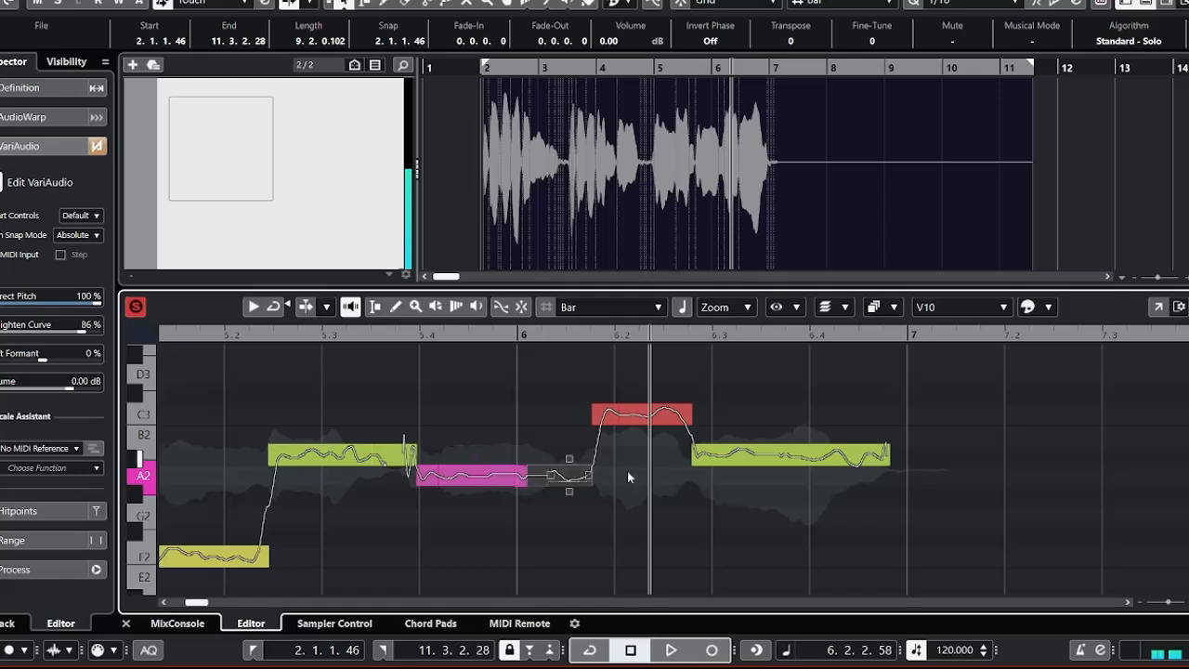
Set the third phrase's A2 segments and the preceding A#2 ending to 100% pitch correction and 85% curve straightening, then audition from early in bar 5.
{"action": "left_click_drag", "start_coordinate": [605, 526], "coordinate": [439, 457]}
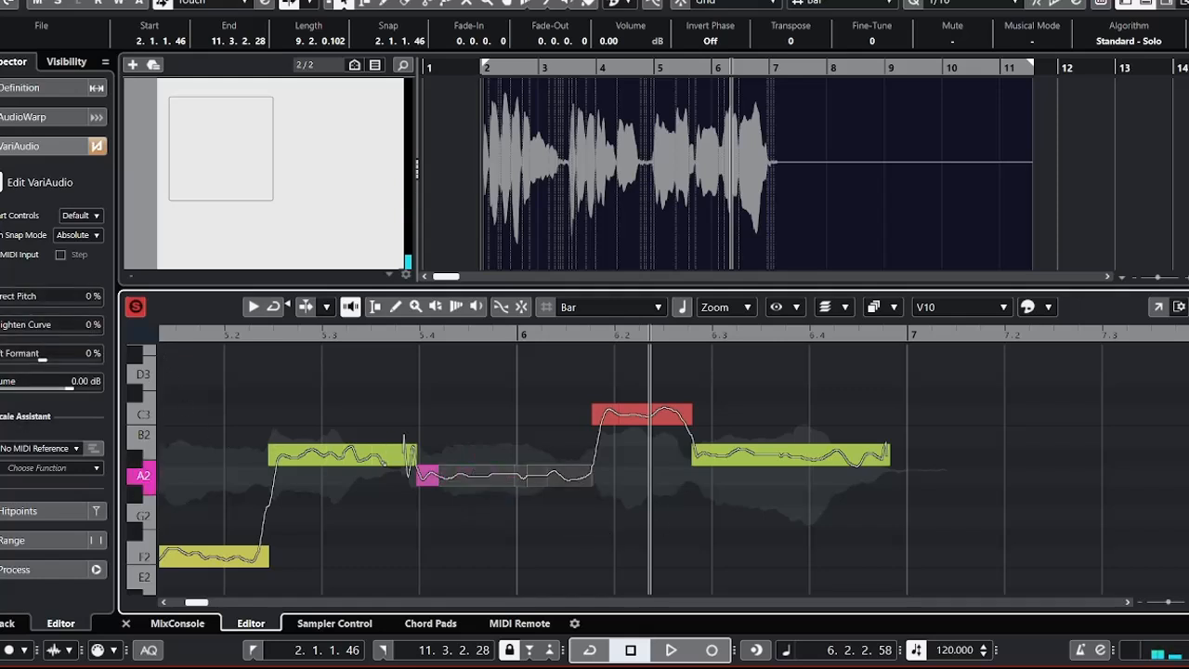
{"action": "left_click_drag", "start_coordinate": [13, 297], "coordinate": [100, 297]}
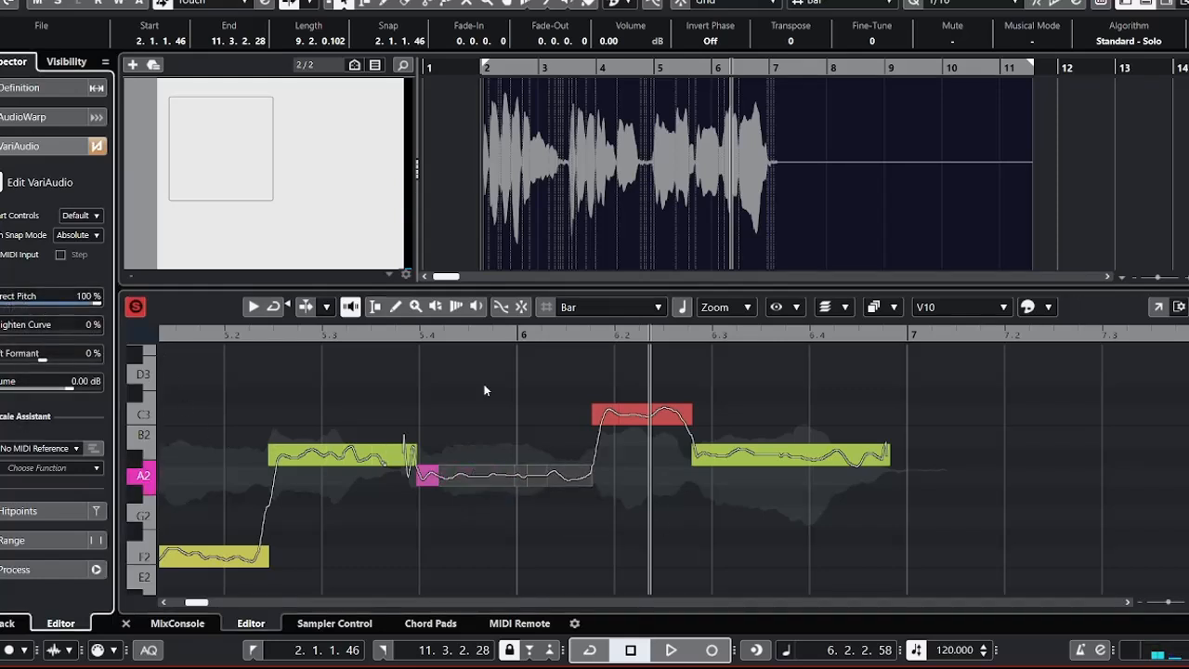
{"action": "left_click_drag", "start_coordinate": [658, 523], "coordinate": [398, 456]}
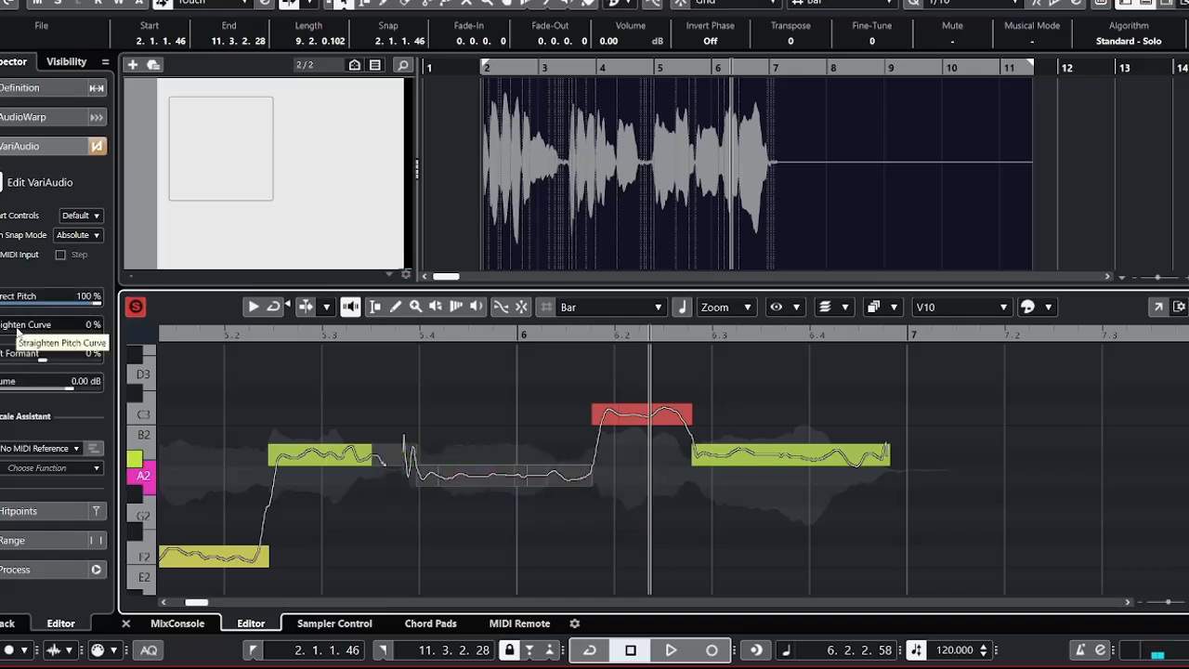
{"action": "left_click_drag", "start_coordinate": [17, 331], "coordinate": [74, 349]}
{"action": "left_click", "coordinate": [184, 334]}
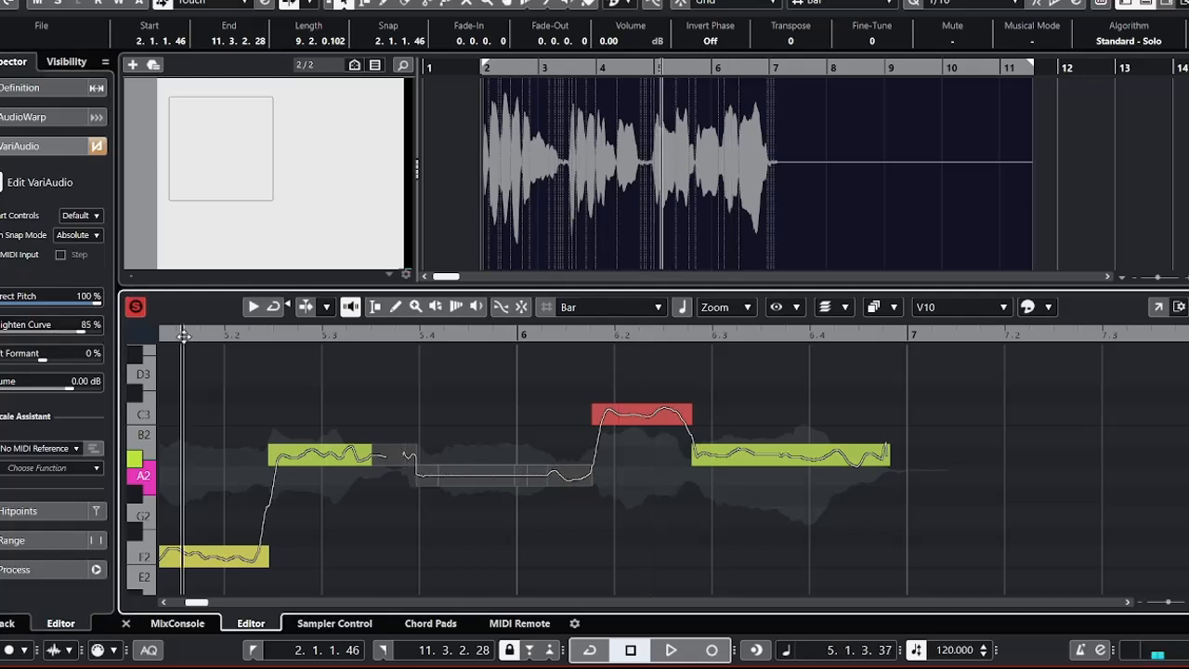
{"action": "key", "text": "space"}
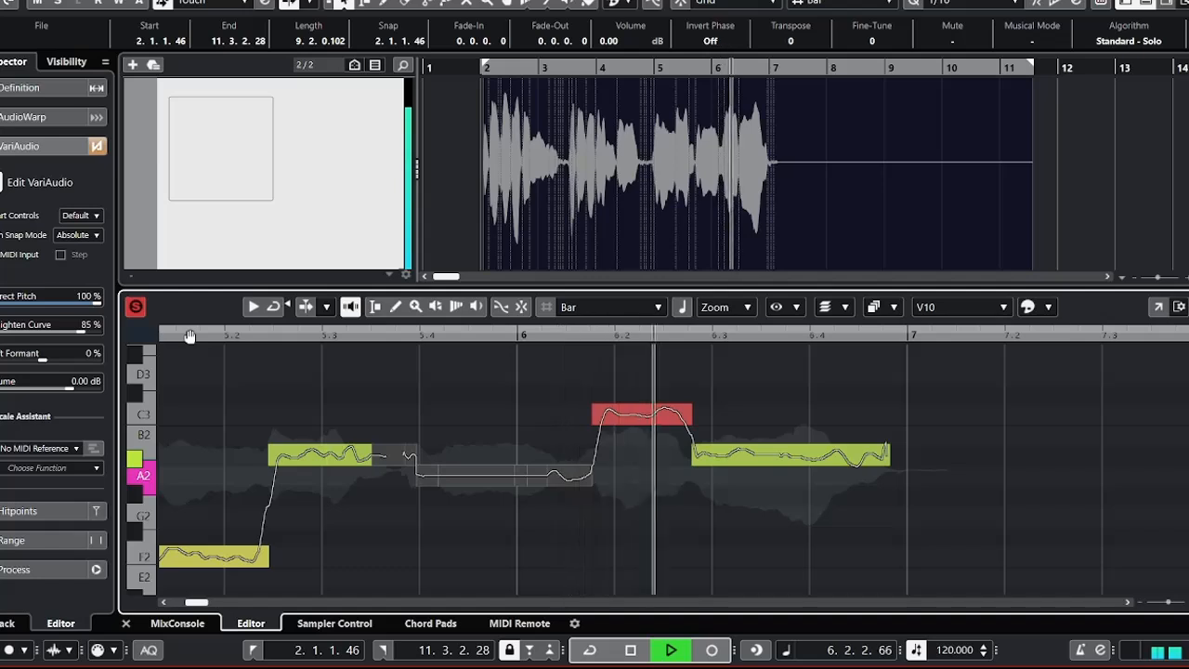
{"action": "key", "text": "space"}
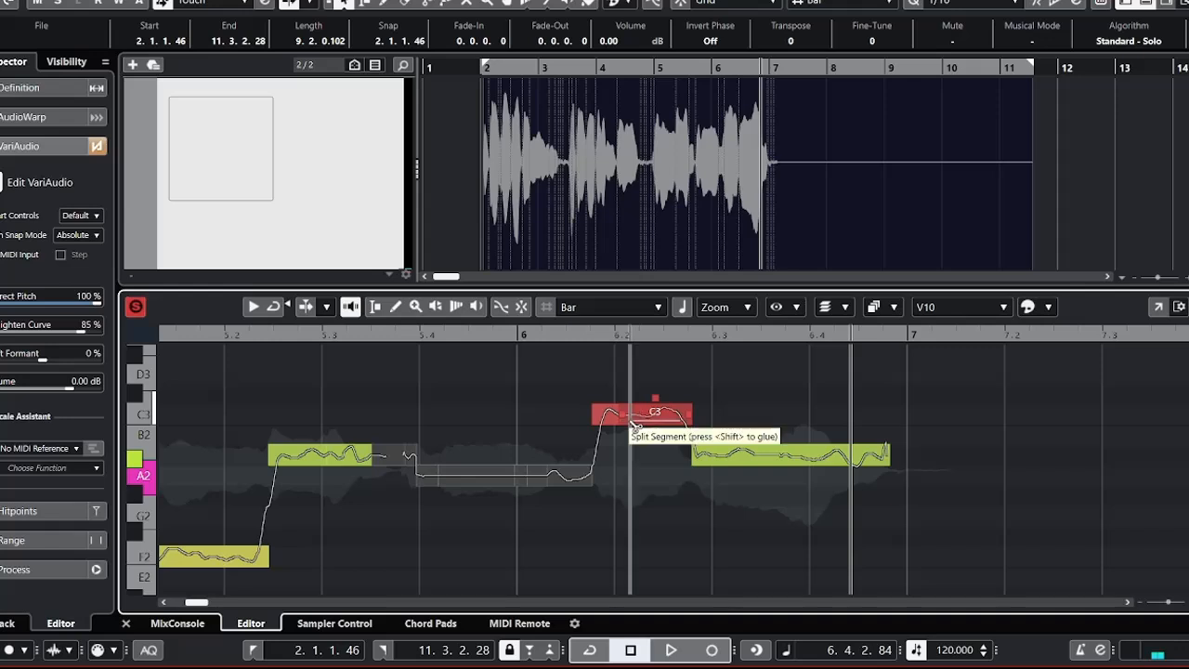
Split the C3 segment around beat 6.2, lower its first part to B2, and correct all its parts' pitch to 100%.
{"action": "left_click", "coordinate": [629, 414]}
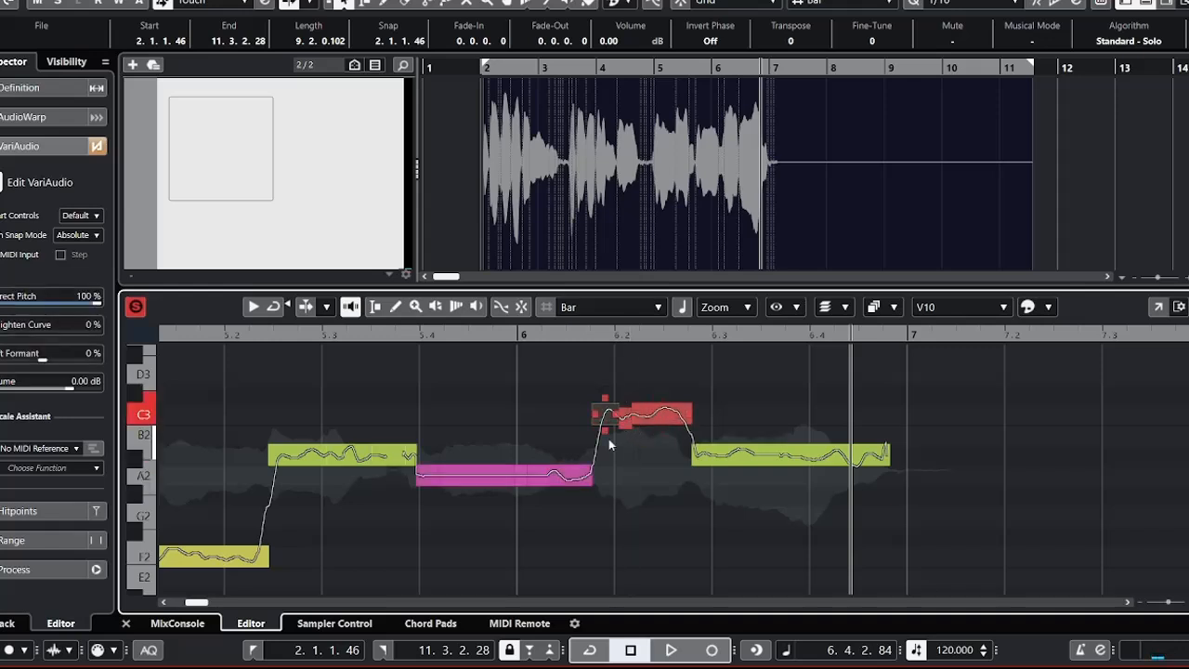
{"action": "left_click_drag", "start_coordinate": [598, 429], "coordinate": [597, 433]}
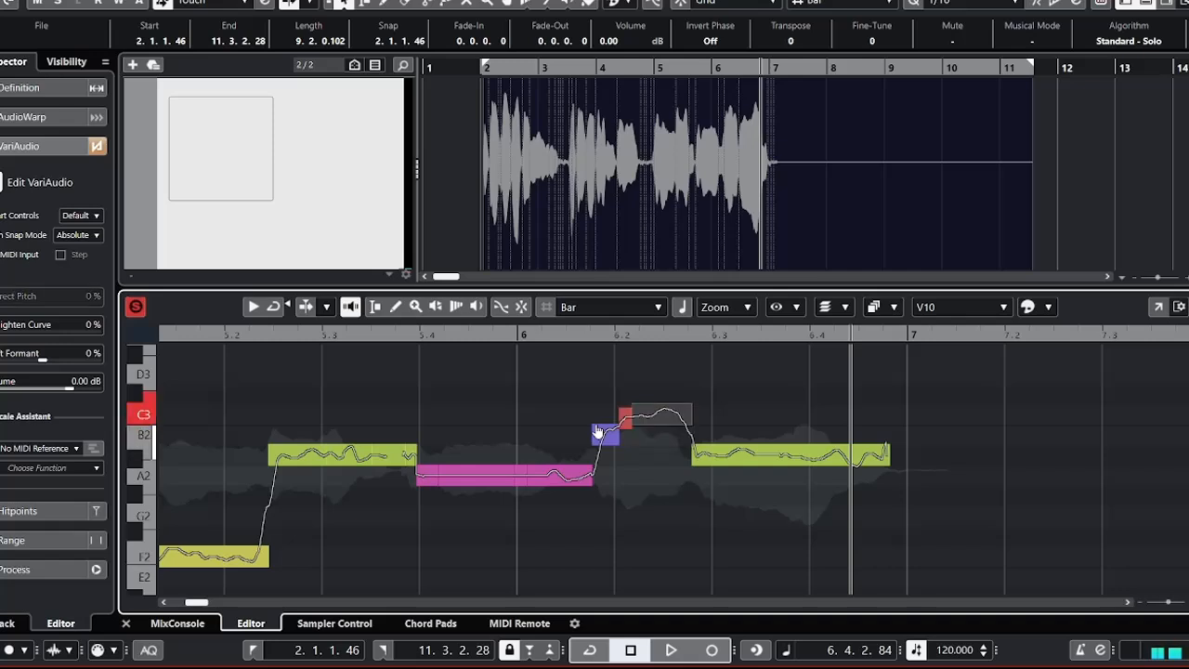
{"action": "left_click_drag", "start_coordinate": [728, 362], "coordinate": [561, 431]}
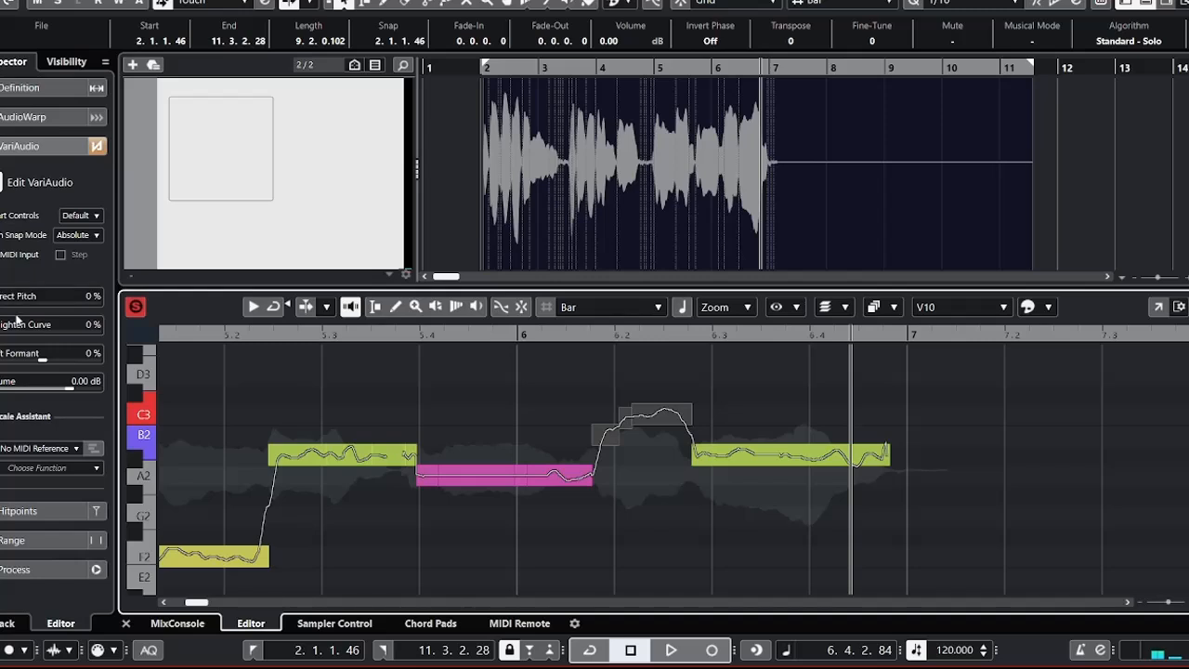
{"action": "left_click_drag", "start_coordinate": [21, 305], "coordinate": [139, 305]}
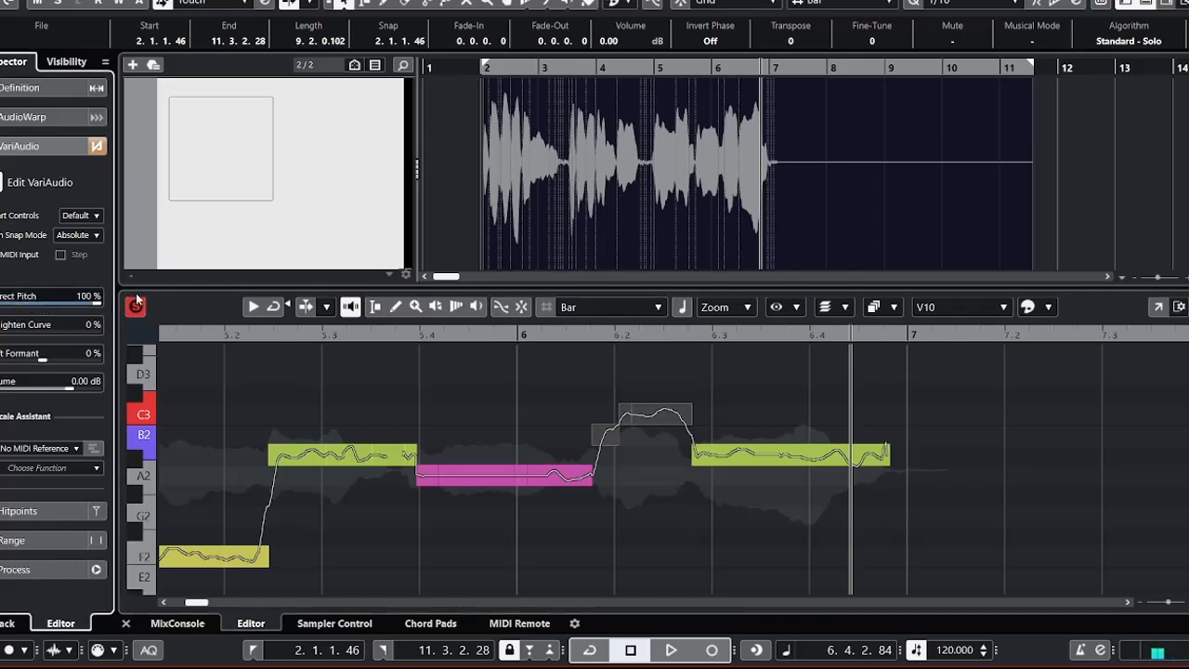
Audition the third phrase's ending from beat 5.4, then straighten the final A#2 segments' pitch curve after beat 6.3 to 34%.
{"action": "left_click", "coordinate": [432, 335]}
{"action": "key", "text": "space"}
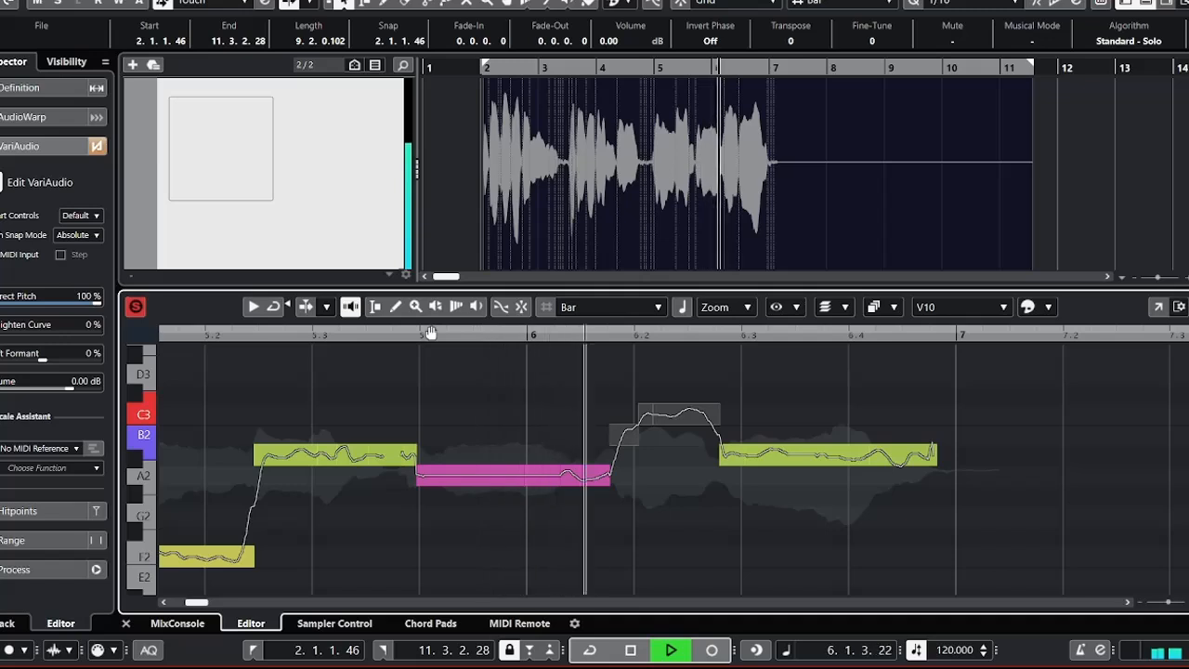
{"action": "key", "text": "space"}
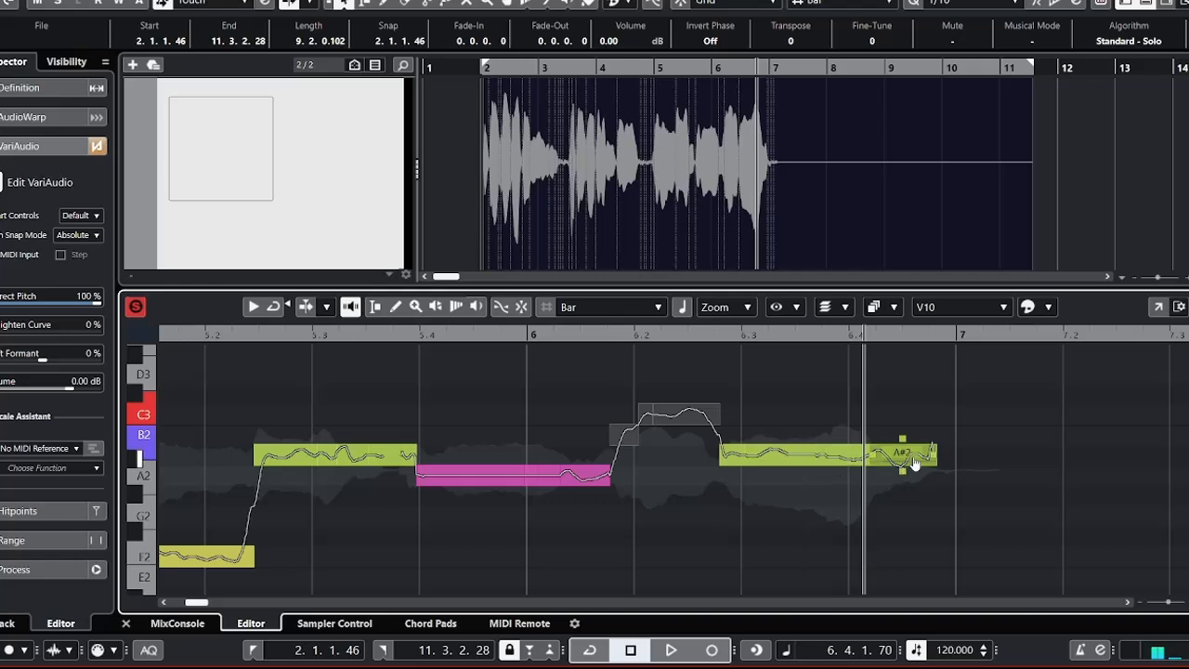
{"action": "left_click_drag", "start_coordinate": [1041, 423], "coordinate": [774, 511]}
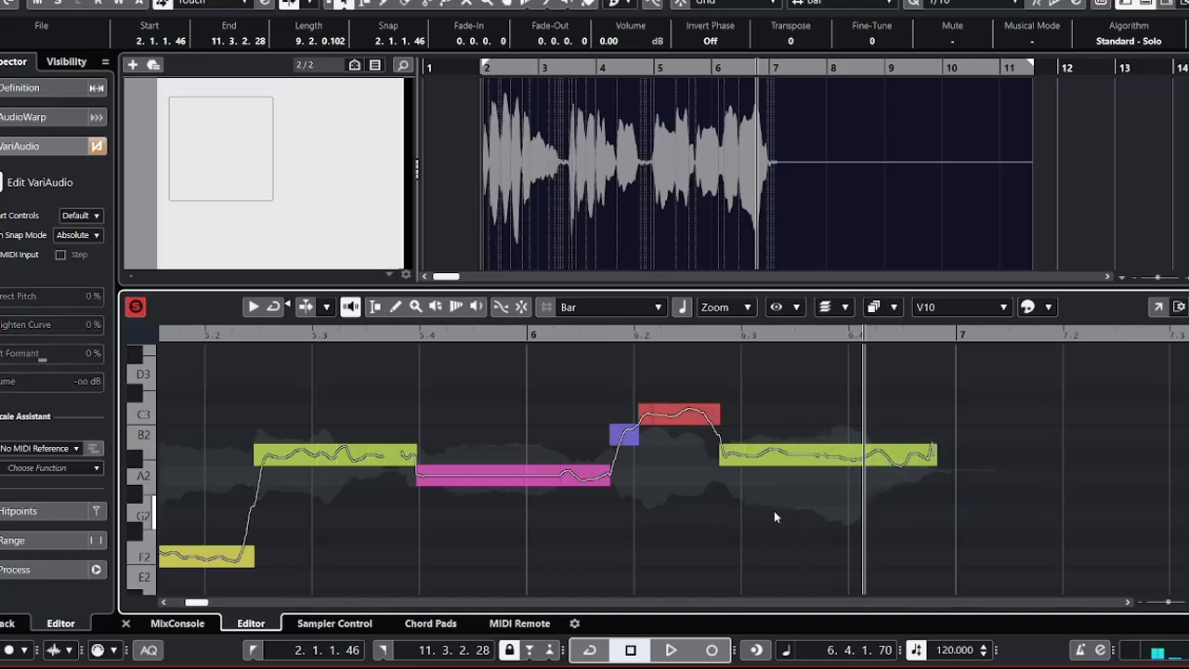
{"action": "left_click_drag", "start_coordinate": [32, 340], "coordinate": [29, 340]}
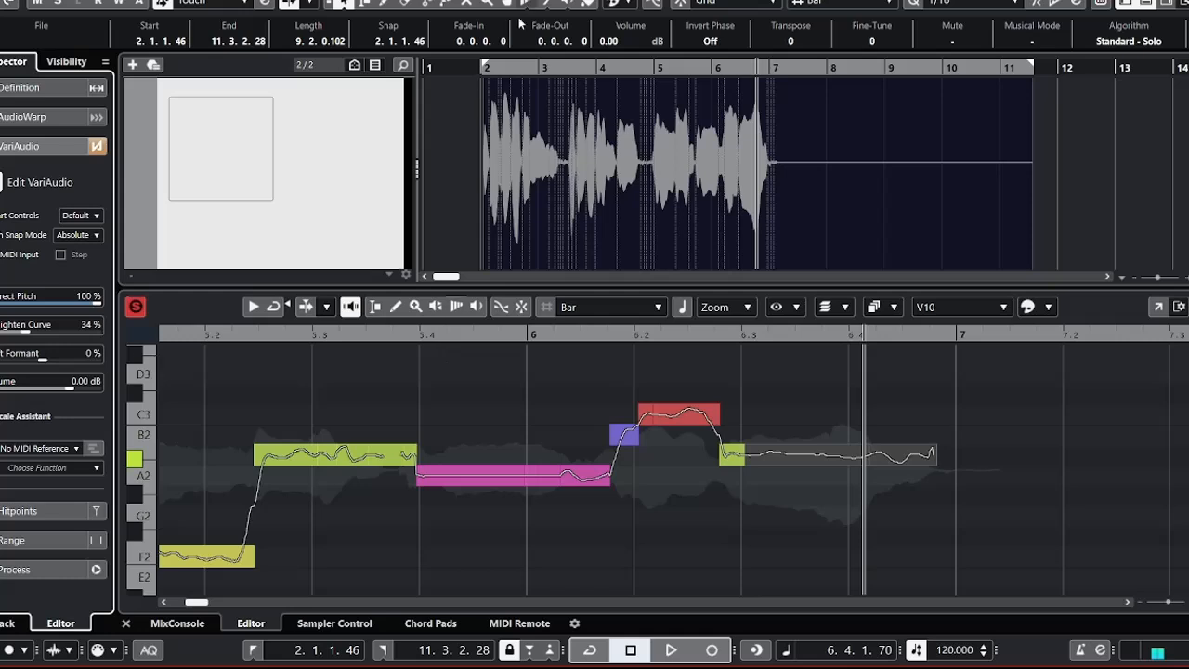
Audition the whole edited vocal from just before bar 2 until past the start of bar 7.
{"action": "left_click", "coordinate": [471, 67]}
{"action": "key", "text": "space"}
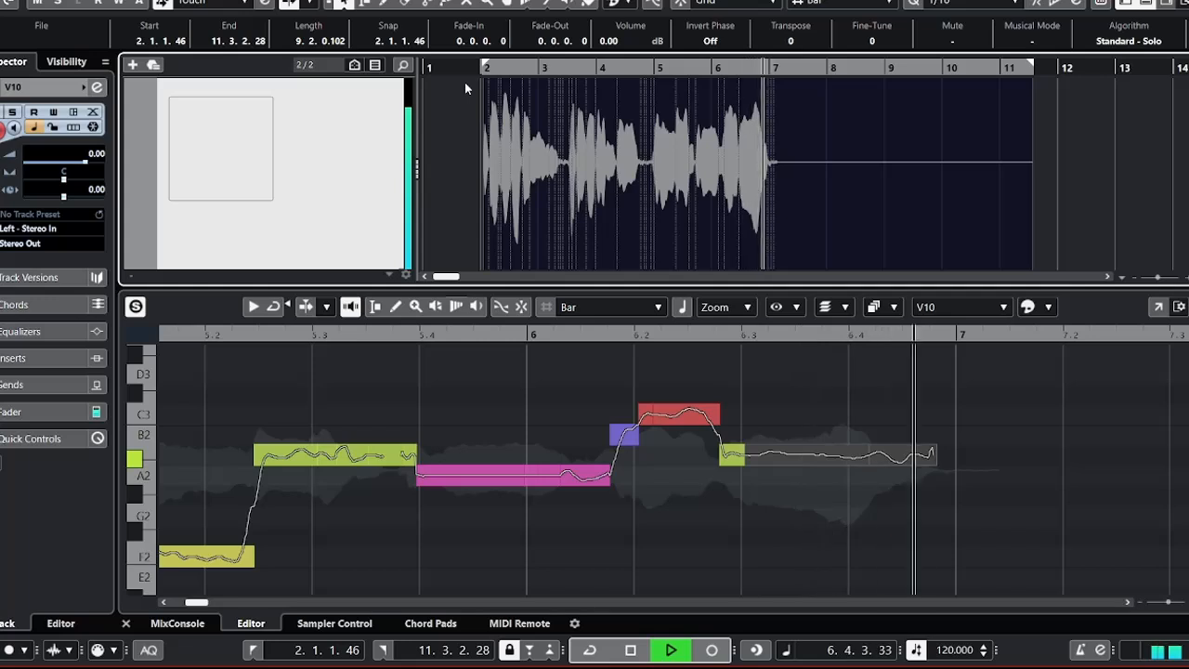
{"action": "key", "text": "space"}
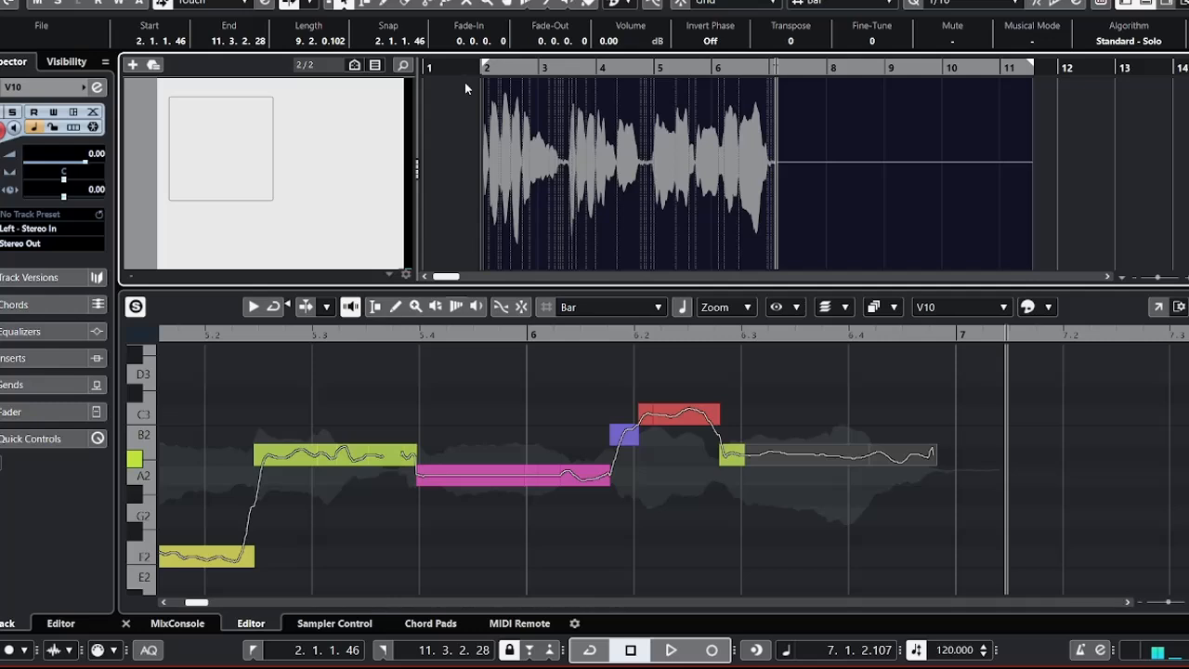
Deselect the final A#2 segment and replay all three phrases from late in beat 1.4 until just past bar 7.
{"action": "key", "text": "g"}
{"action": "key", "text": "g"}
{"action": "key", "text": "g"}
{"action": "key", "text": "g"}
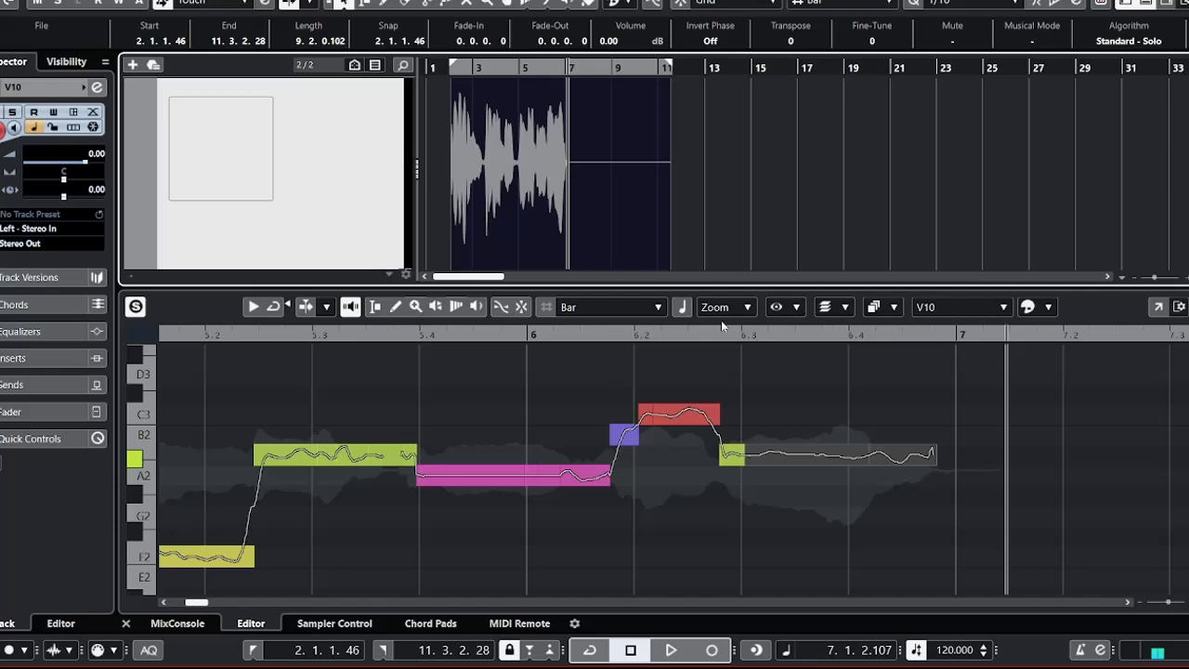
{"action": "left_click", "coordinate": [277, 380]}
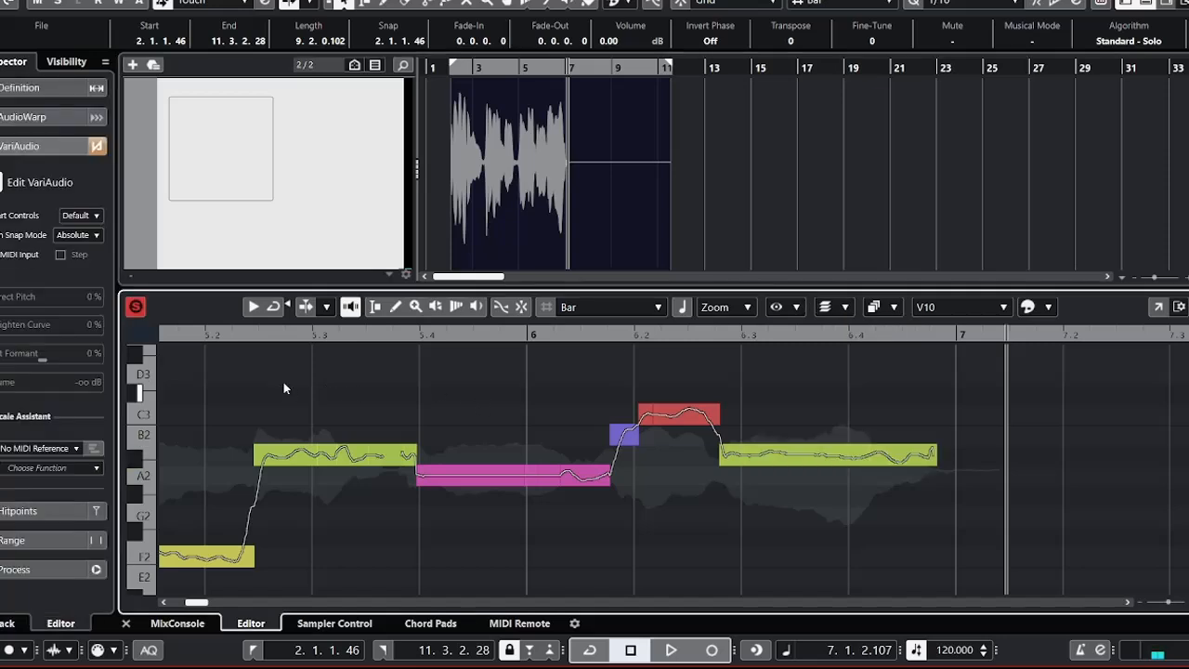
{"action": "key", "text": "g"}
{"action": "key", "text": "g"}
{"action": "key", "text": "g"}
{"action": "key", "text": "g"}
{"action": "key", "text": "g"}
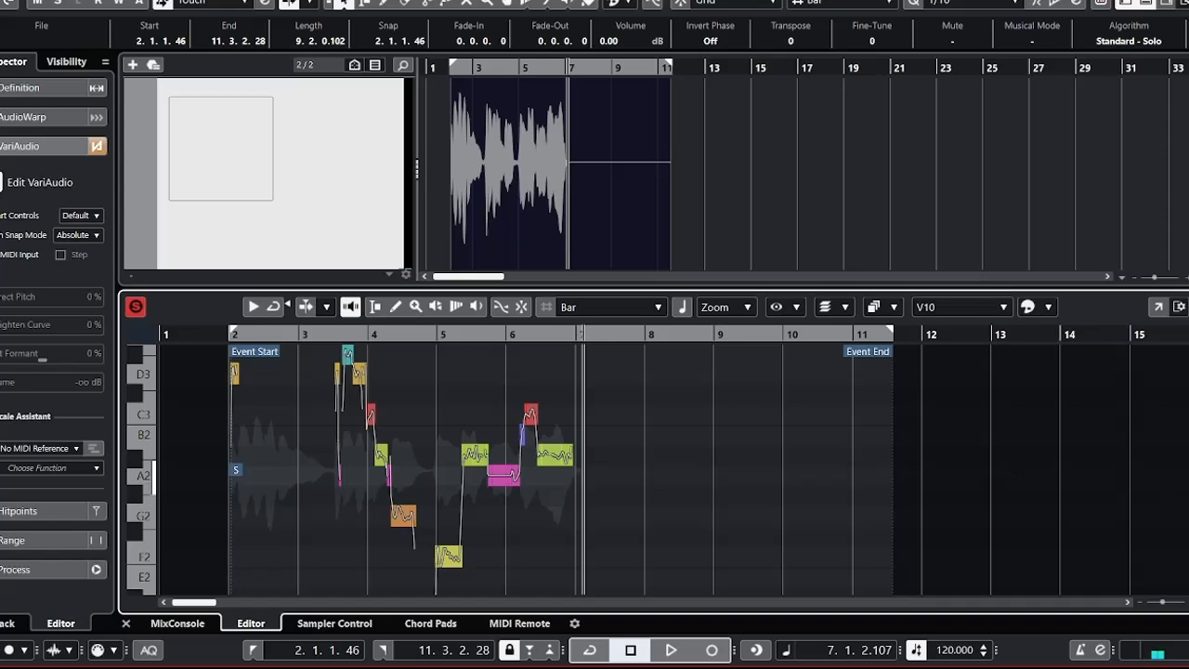
{"action": "scroll", "coordinate": [390, 458], "scroll_direction": "down", "scroll_amount": 6}
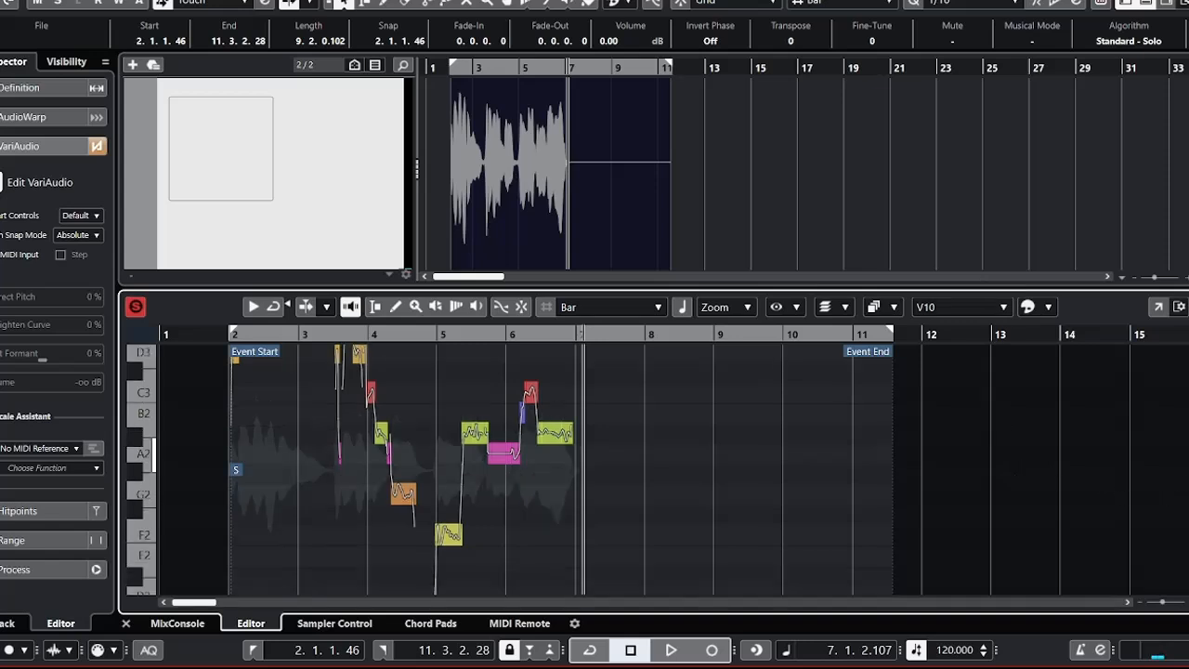
{"action": "scroll", "coordinate": [391, 458], "scroll_direction": "up", "scroll_amount": 10}
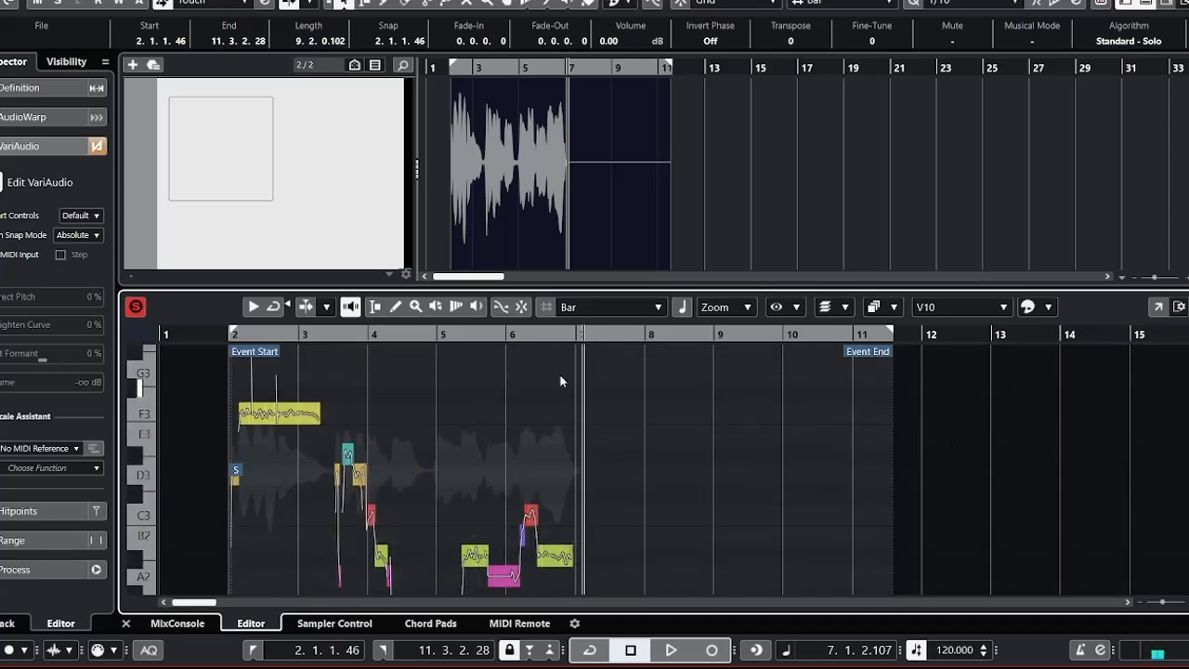
{"action": "left_click", "coordinate": [214, 337]}
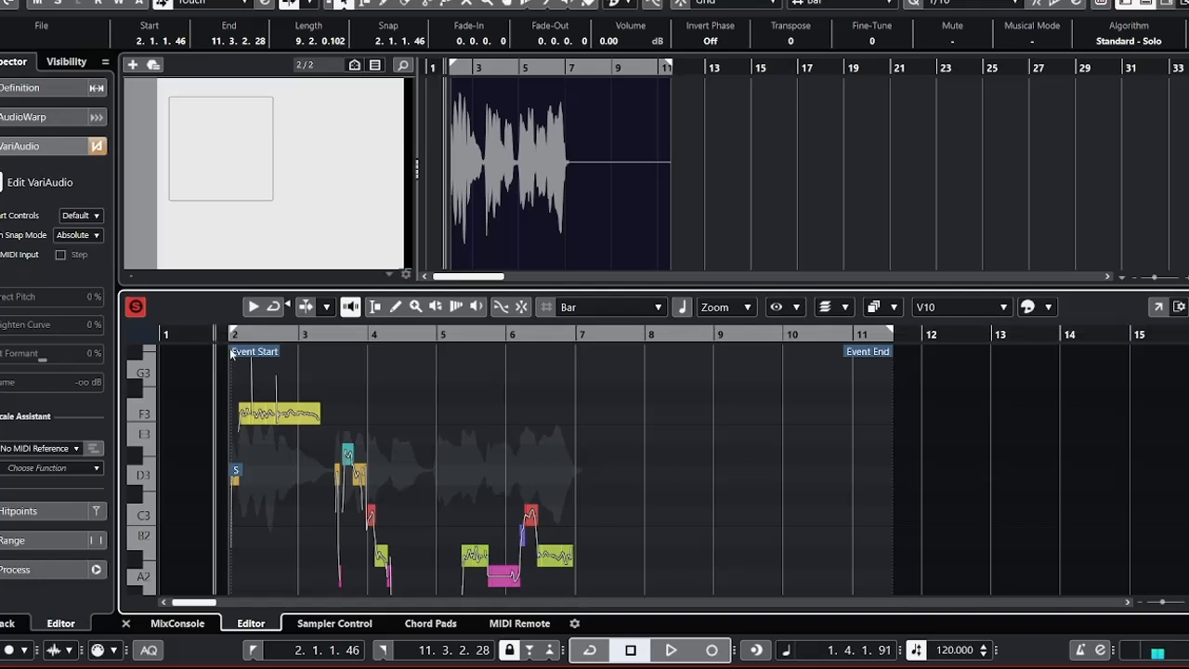
{"action": "key", "text": "space"}
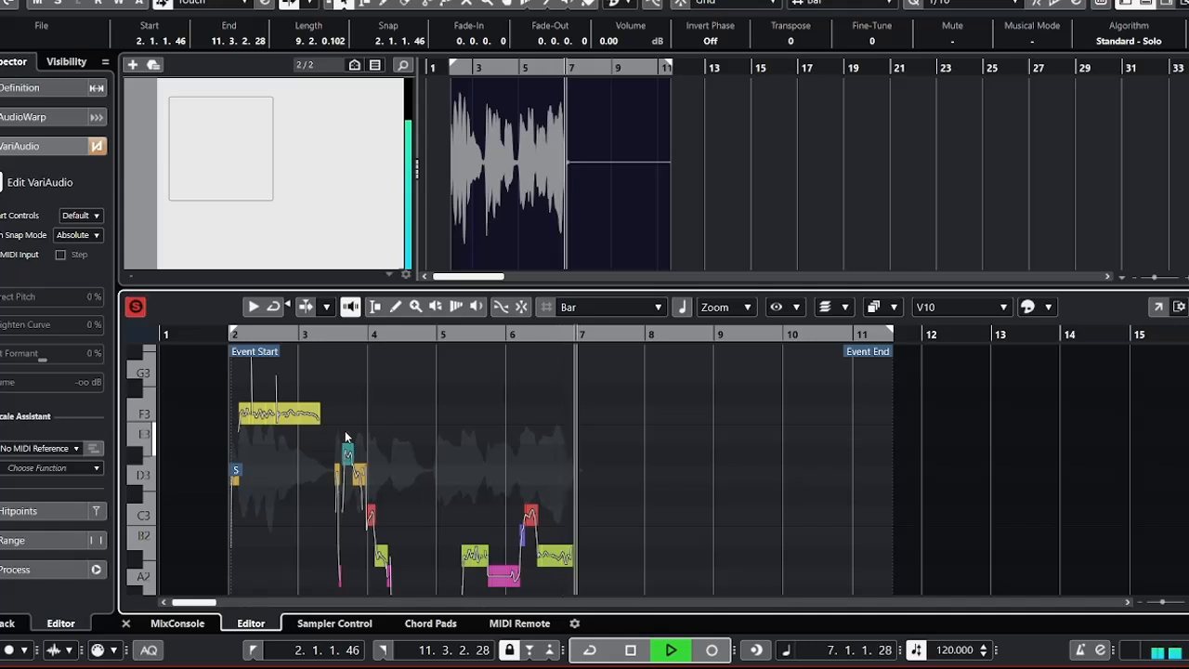
{"action": "key", "text": "space"}
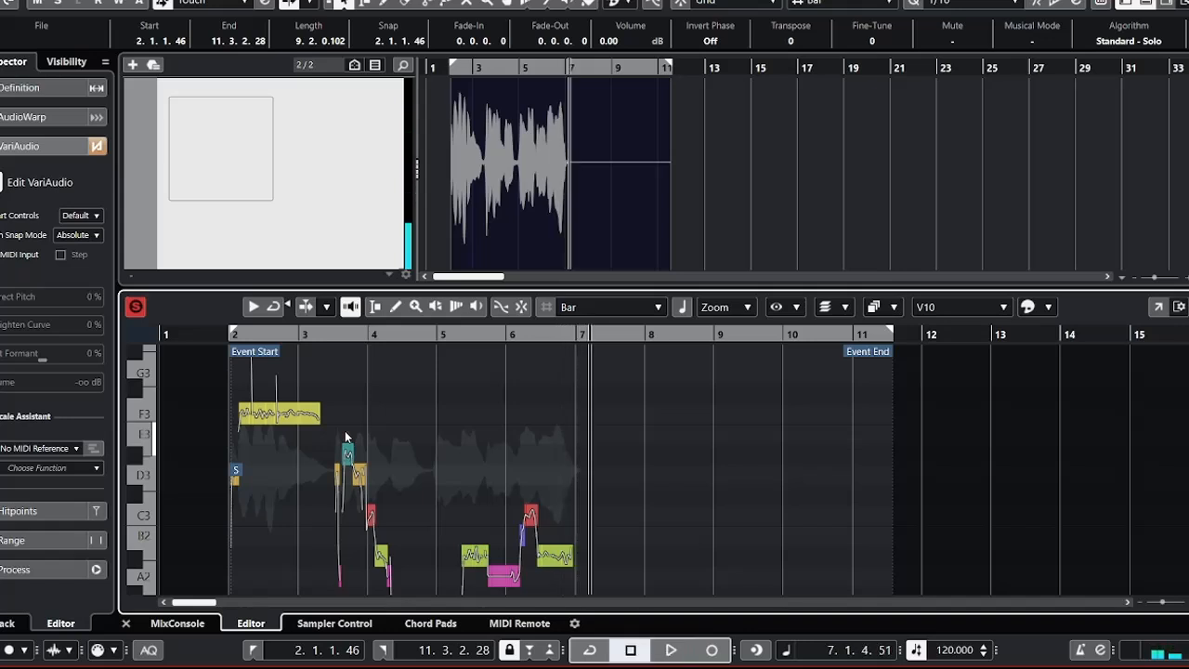